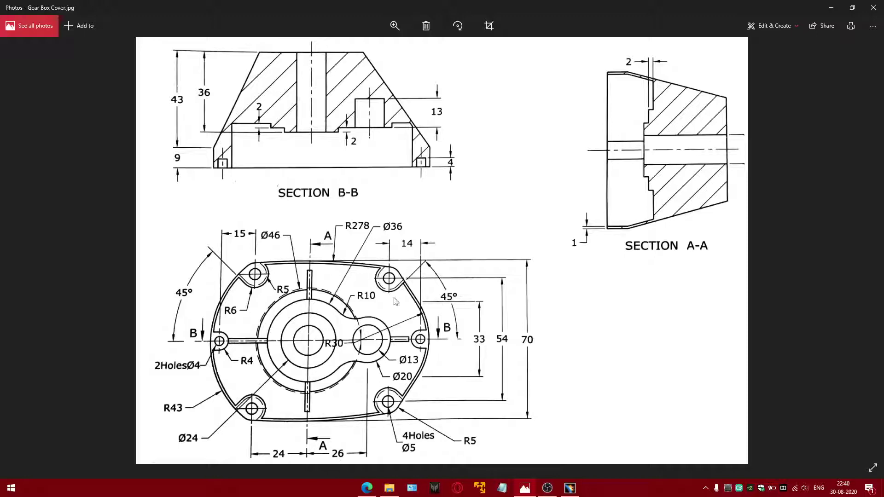
Step: Switch to CATIA and open a new sketch on the xy plane of the Gear Box Cover part
click(571, 492)
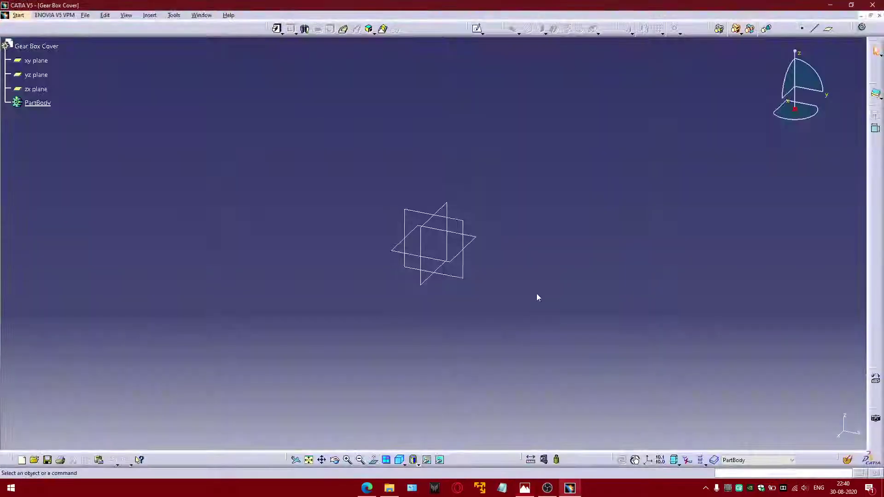
click(472, 241)
click(477, 29)
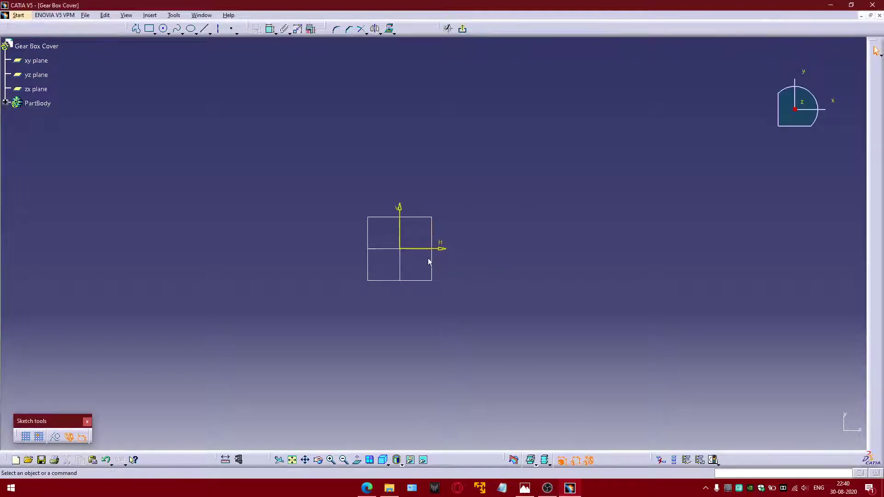
Step: Sketch a shallow arc of about 143 mm radius above the origin using a three-point arc with limits
click(569, 490)
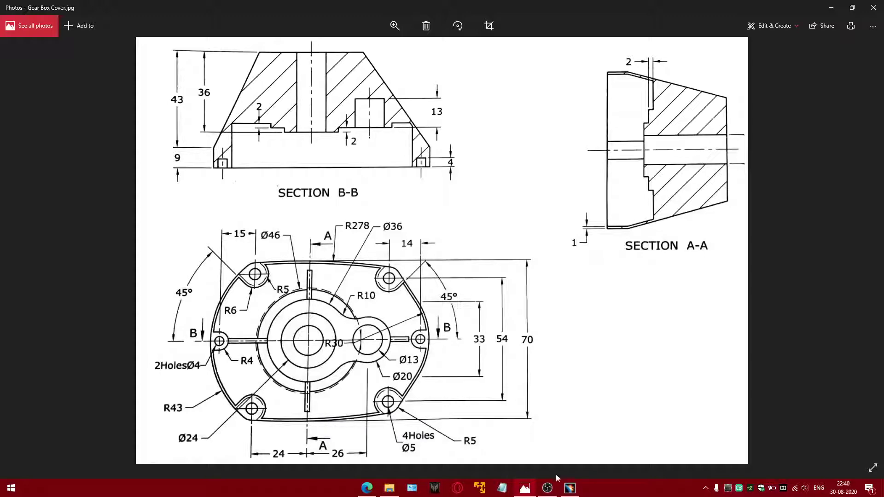
click(569, 488)
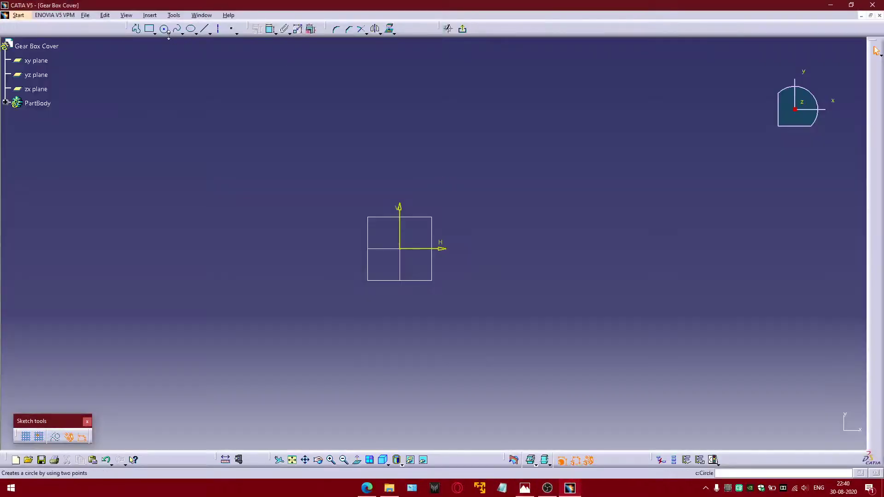
click(168, 36)
click(179, 112)
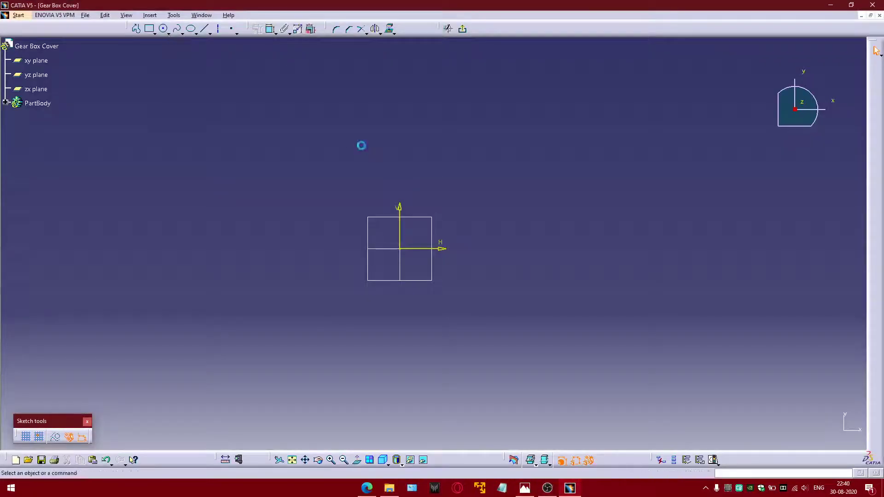
click(338, 174)
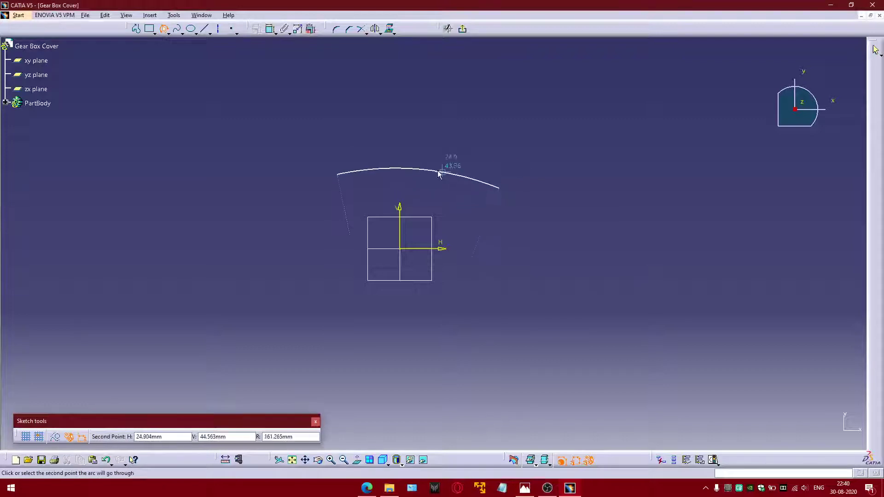
click(432, 171)
Step: Constrain the radius of the arc above the origin to 278 mm
click(270, 28)
click(390, 167)
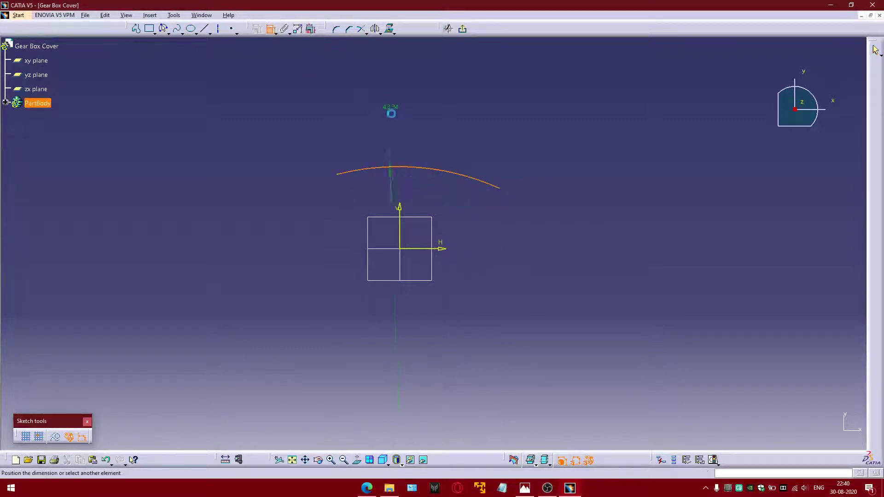
click(417, 134)
double_click(417, 135)
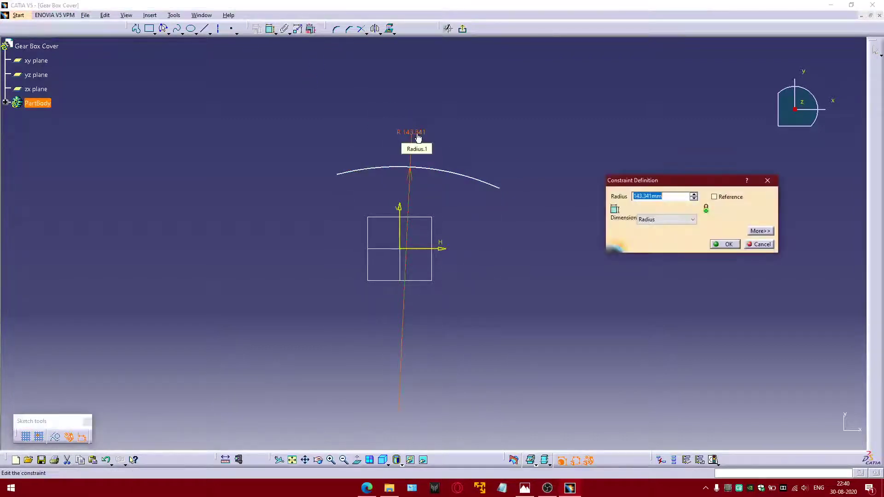
text(278)
key(Return)
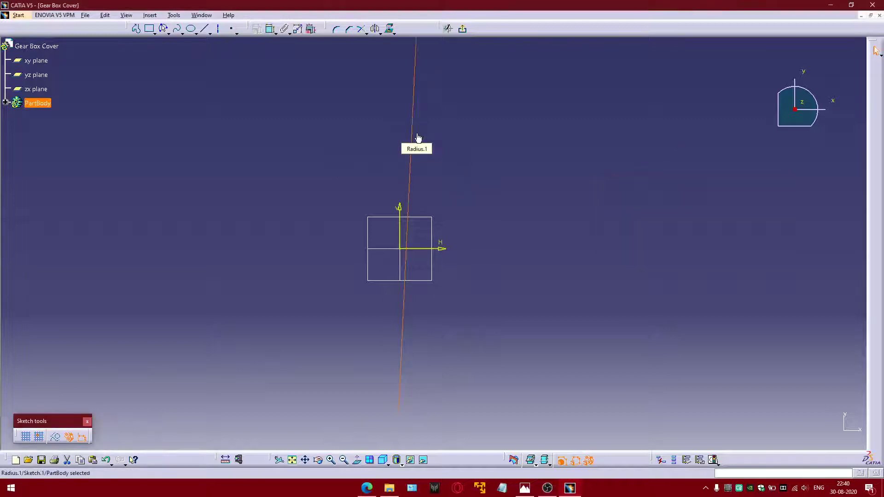
click(435, 140)
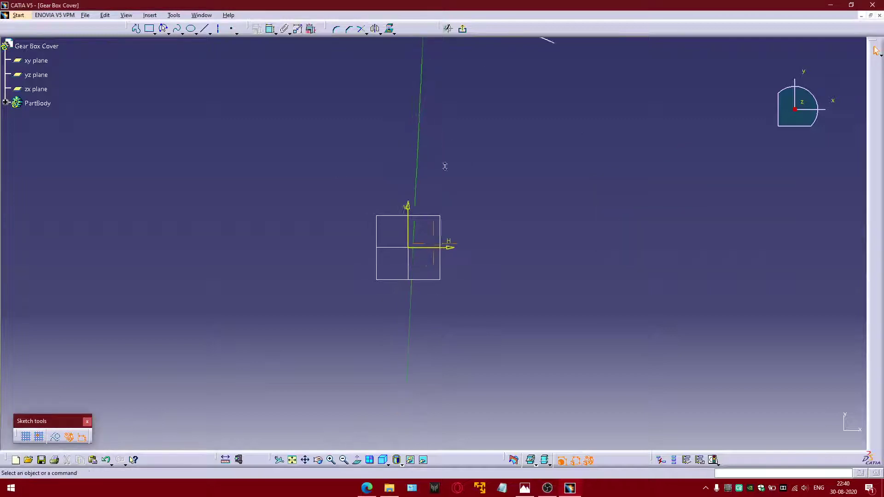
Step: Mirror the R278 arc about the horizontal axis
drag(458, 107, 449, 180)
click(449, 180)
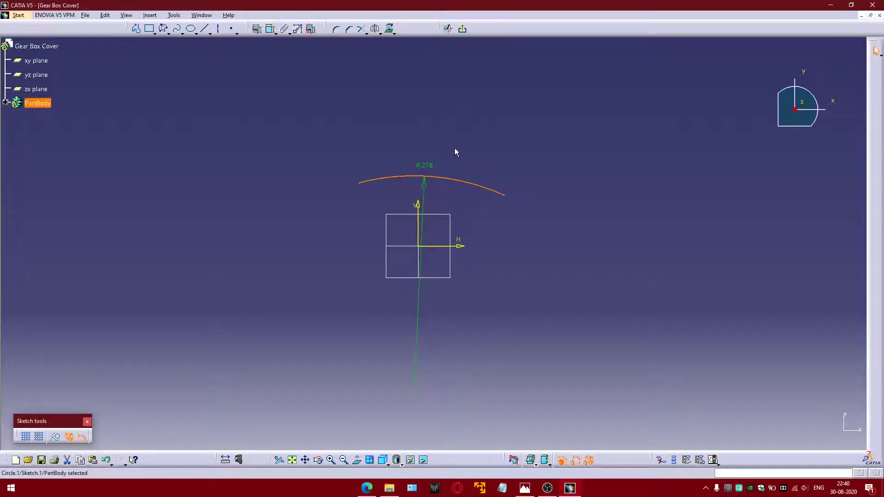
click(374, 28)
click(462, 247)
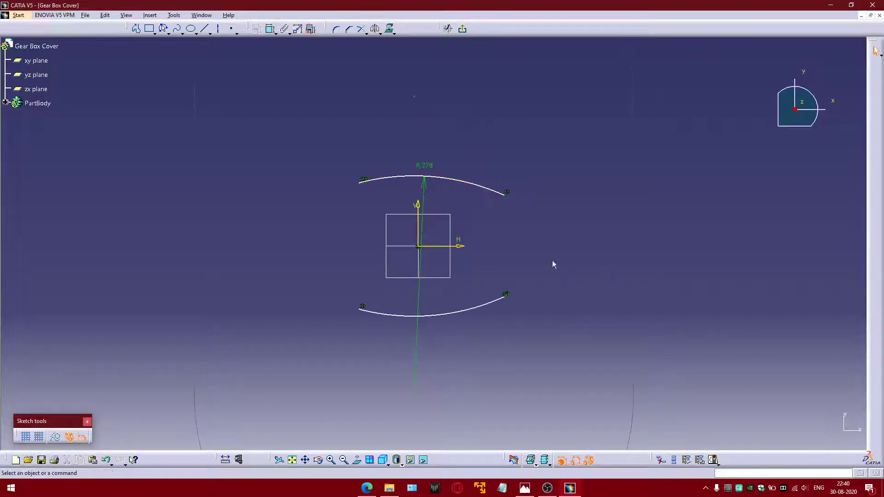
Step: Constrain the vertical distance between the upper arc and its mirrored copy to 70 mm
mouse_move(520, 256)
middle_down()
mouse_move(494, 229)
mouse_move(420, 225)
middle_up()
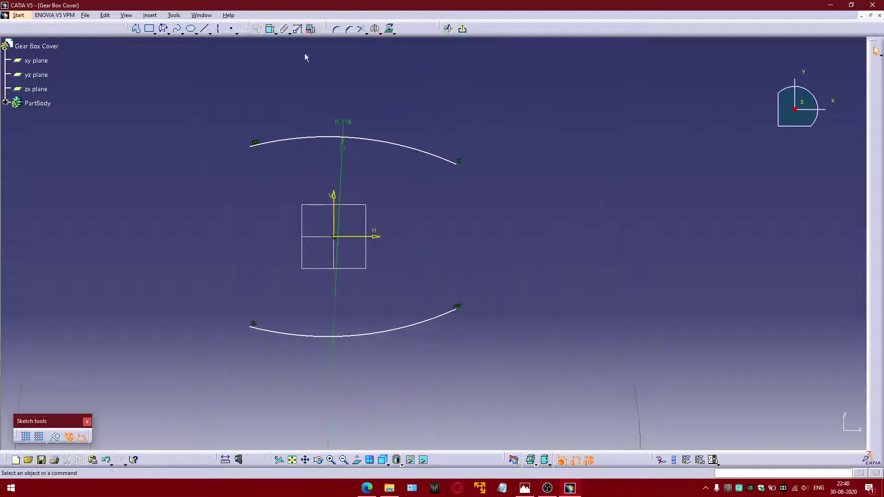
click(270, 29)
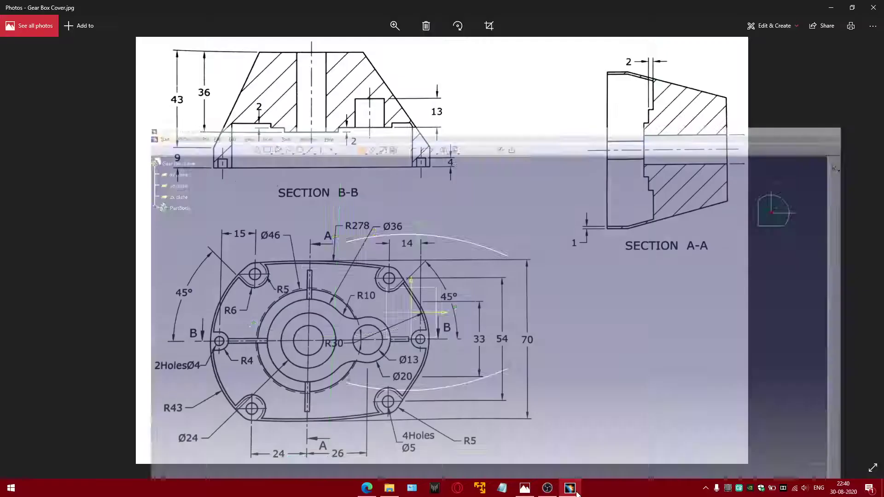
click(571, 489)
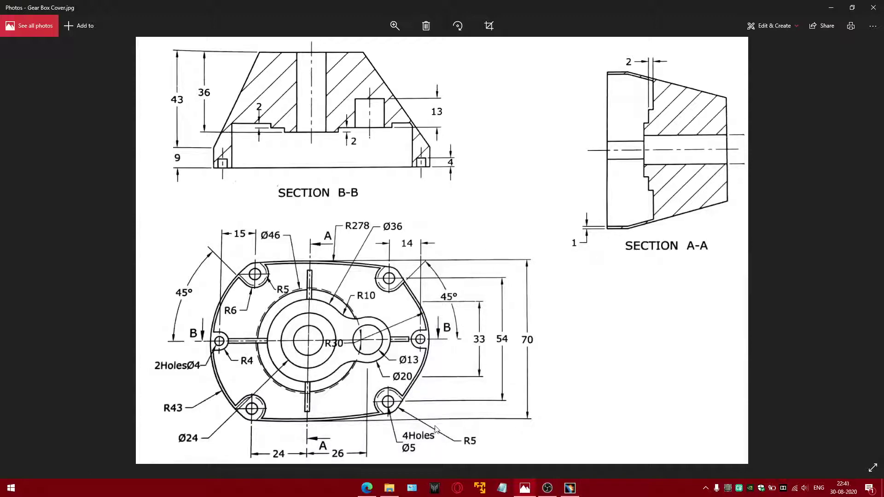
click(570, 488)
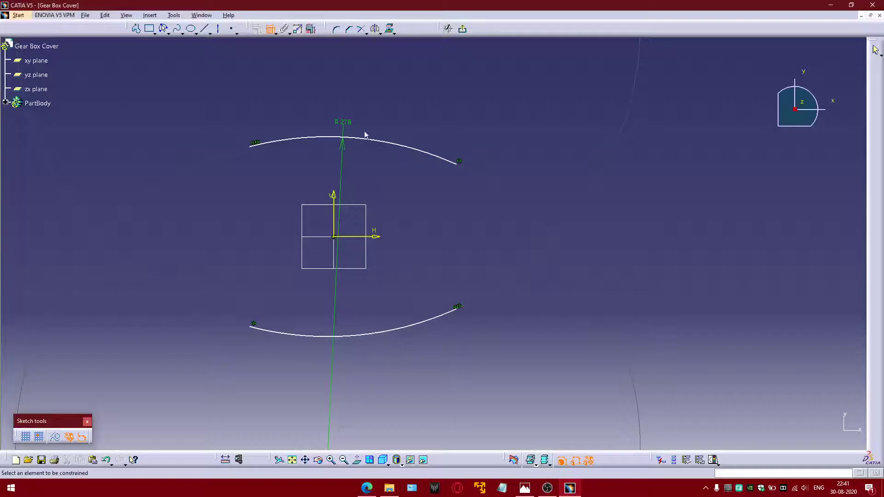
click(363, 142)
click(348, 341)
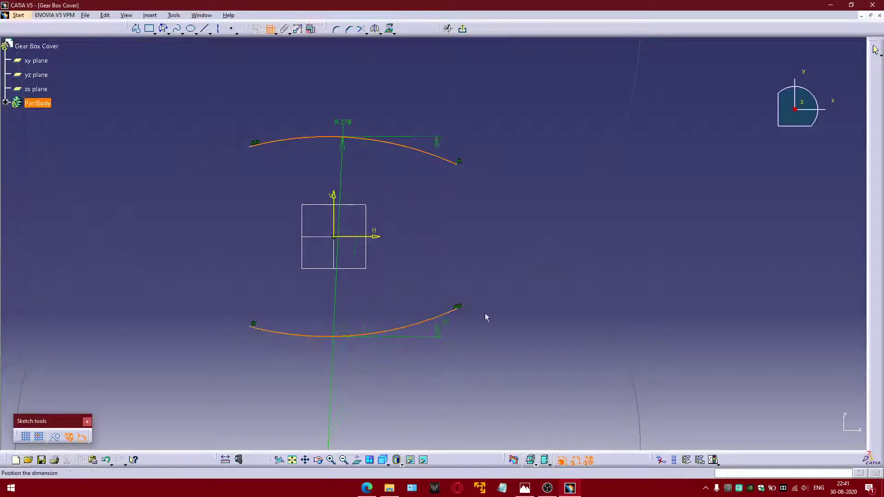
click(610, 239)
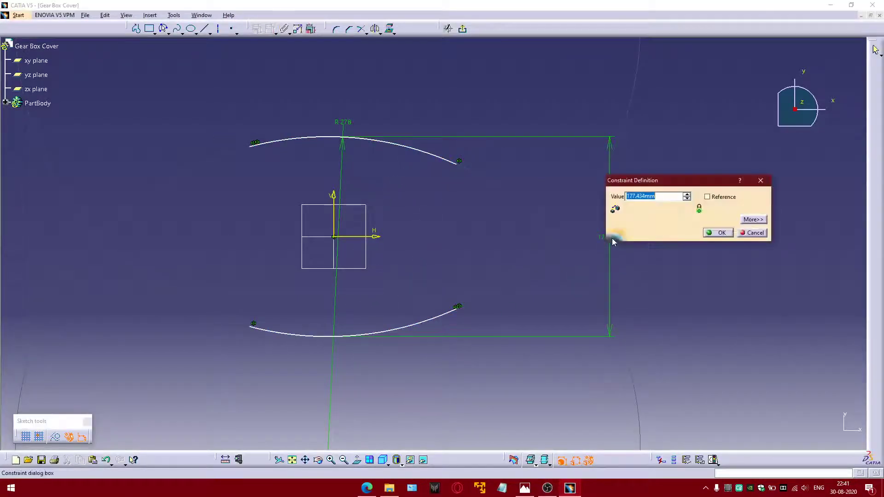
text(70)
key(Return)
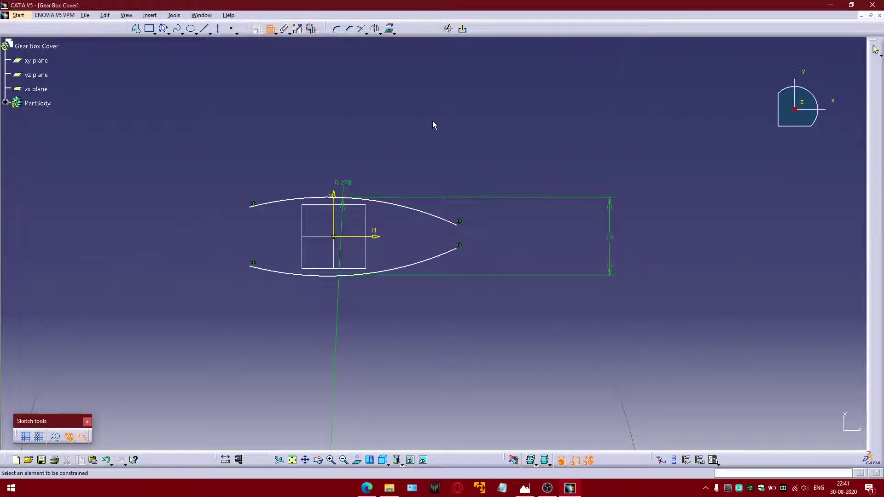
Step: Shorten the two mirrored arcs by moving the upper arc's right and left endpoints inward
mouse_move(368, 243)
middle_down()
mouse_move(362, 219)
mouse_move(483, 235)
middle_up()
drag(593, 228, 455, 201)
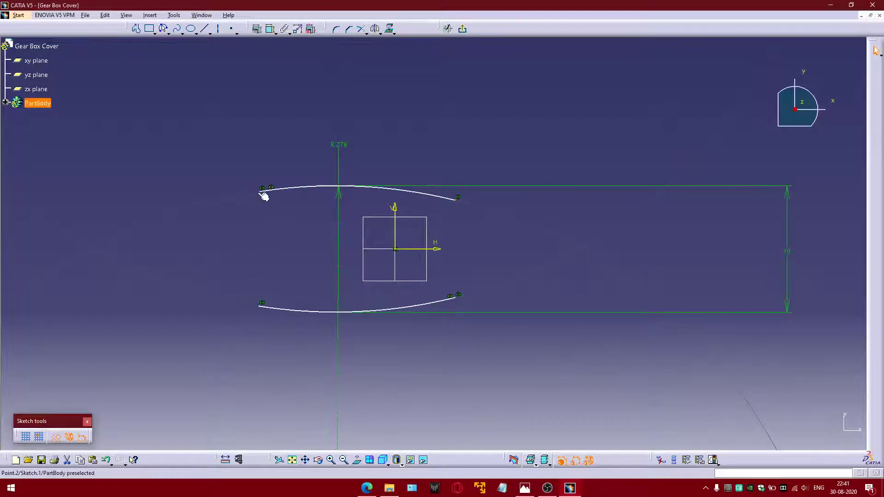
drag(261, 192, 270, 193)
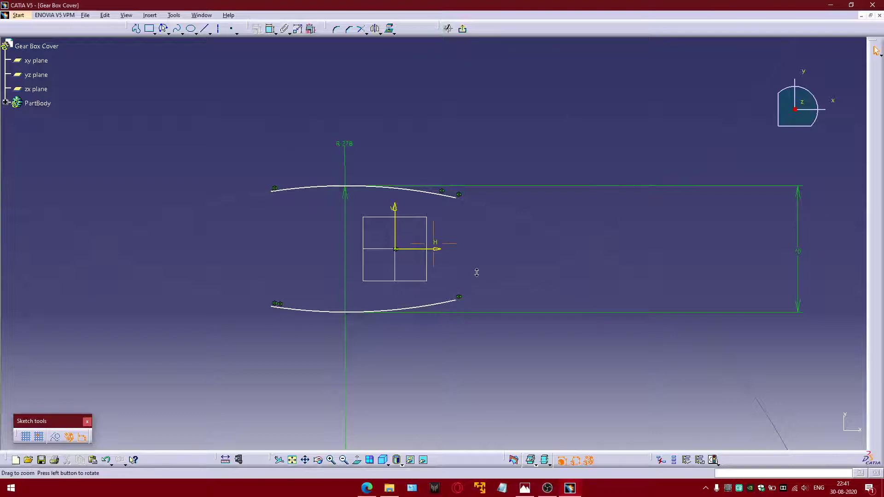
key(ctrl+z)
Step: Sketch an arc of about 23.5 mm radius opening toward the origin, centered on the horizontal axis about 22.8 mm right of it
click(569, 489)
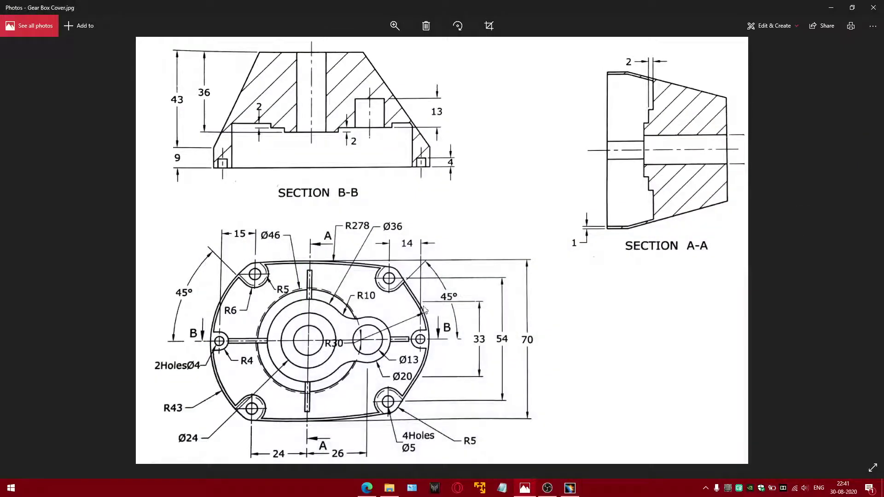
click(570, 488)
click(168, 33)
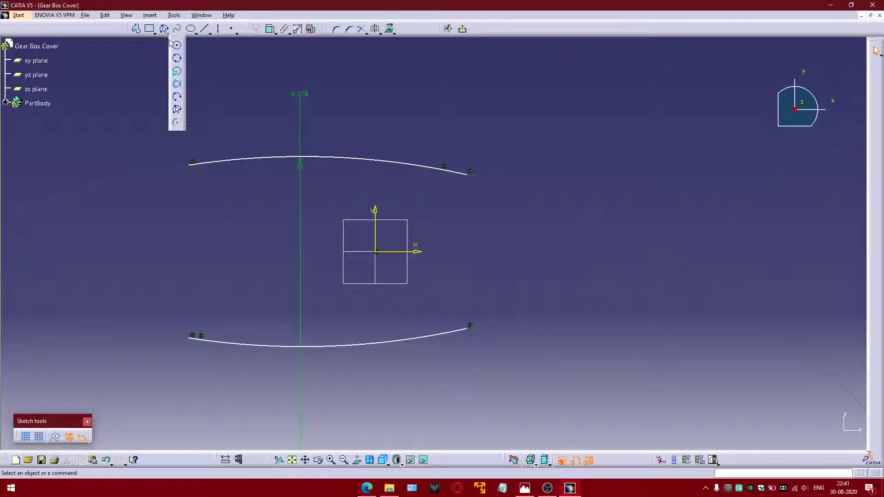
click(174, 124)
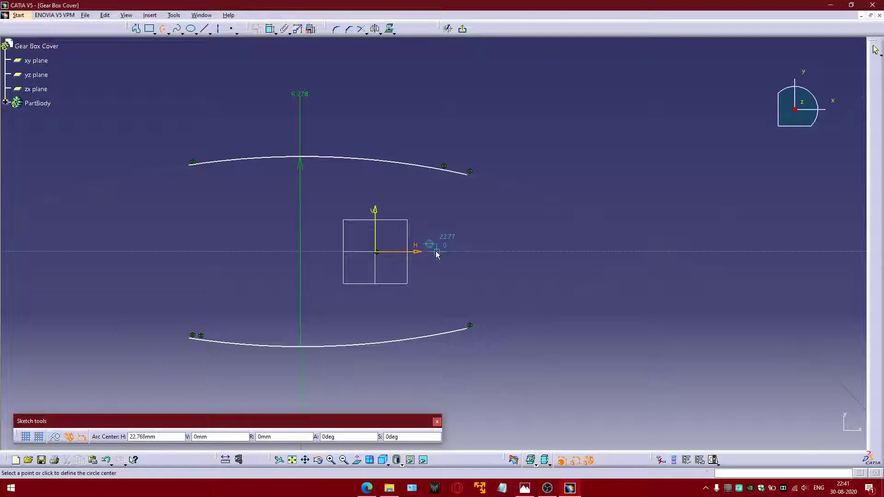
click(437, 250)
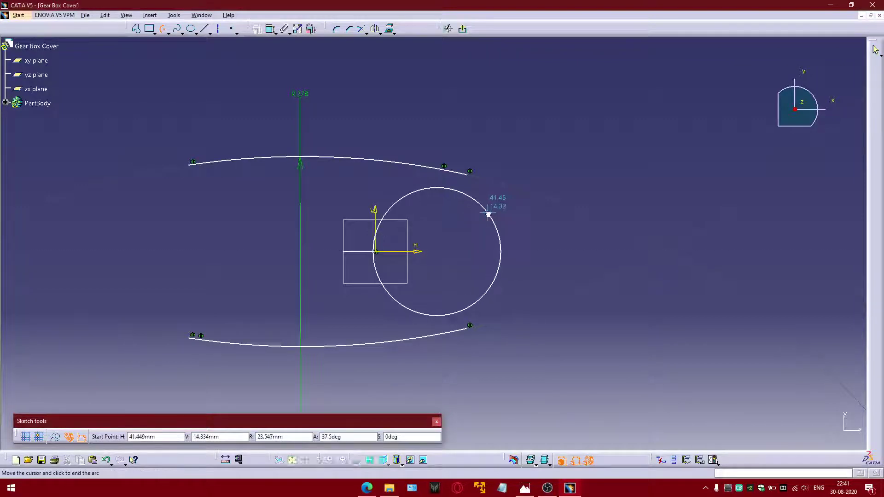
click(489, 214)
click(506, 304)
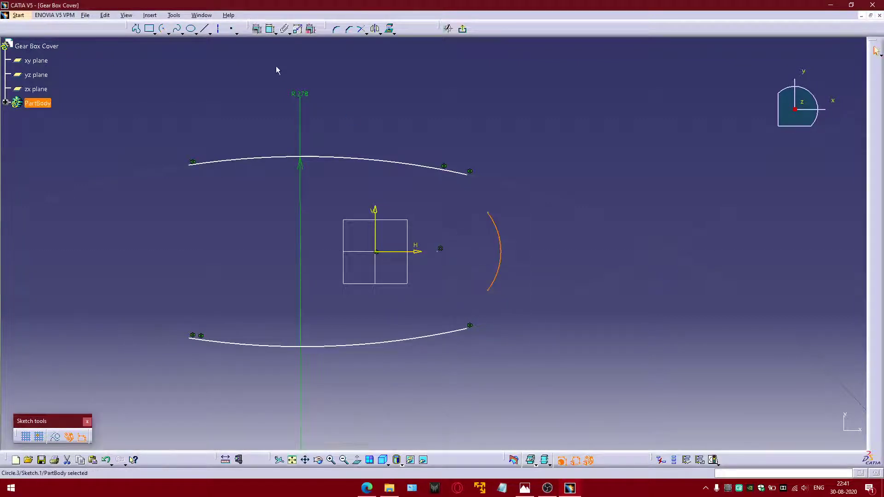
Step: Constrain the radius of the right-hand arc to 30 mm
click(270, 29)
click(496, 223)
double_click(552, 244)
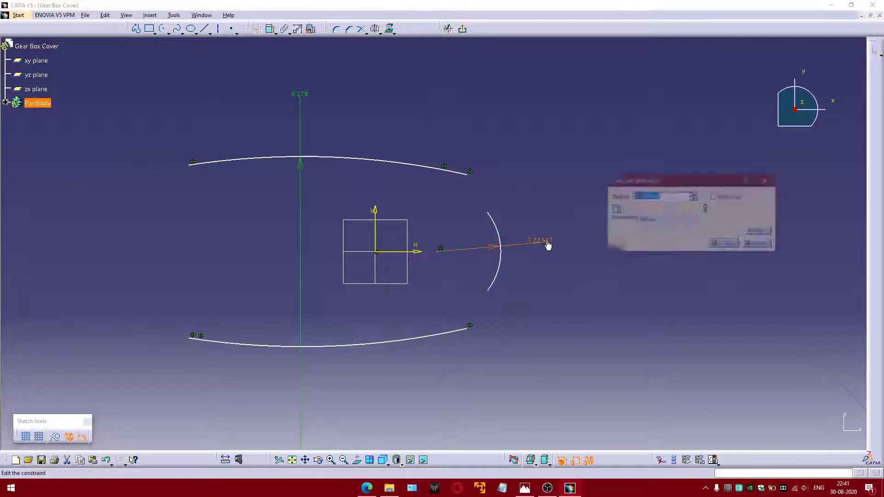
text(30)
key(Return)
click(534, 139)
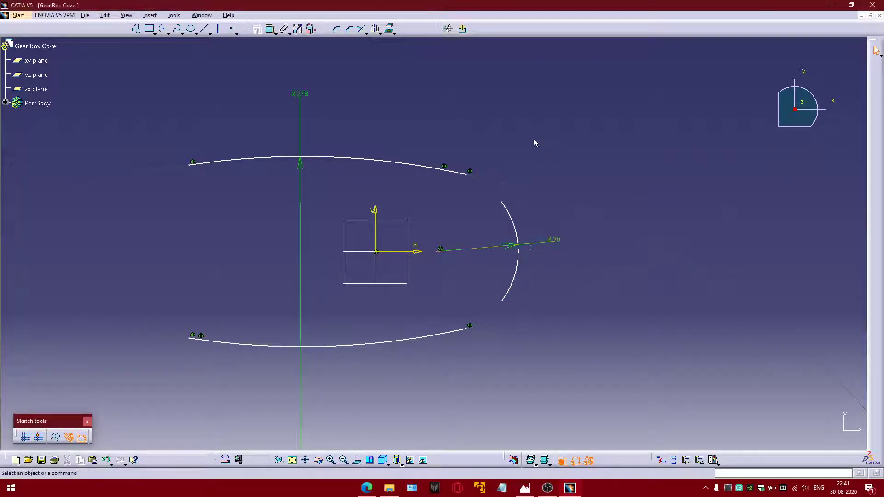
Step: Constrain the vertical distance between the two endpoints of the R30 arc to 33 mm
mouse_move(532, 263)
middle_down()
mouse_move(522, 252)
mouse_move(469, 241)
middle_up()
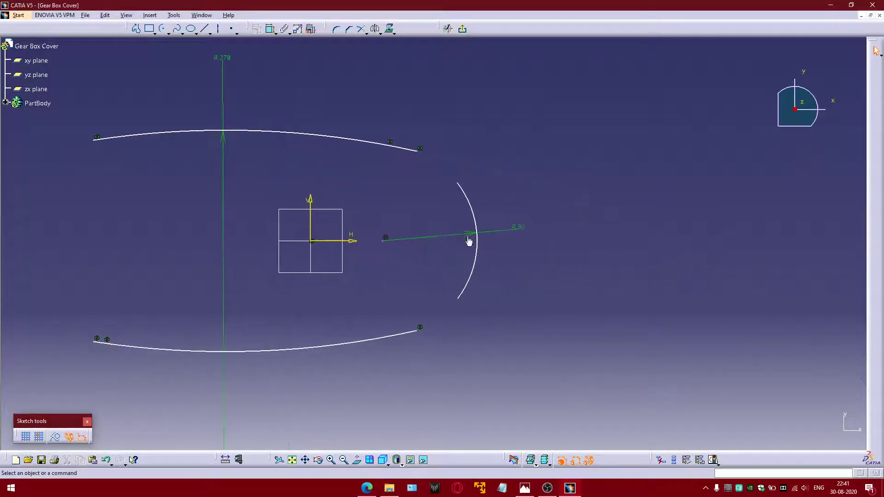
click(270, 29)
click(575, 490)
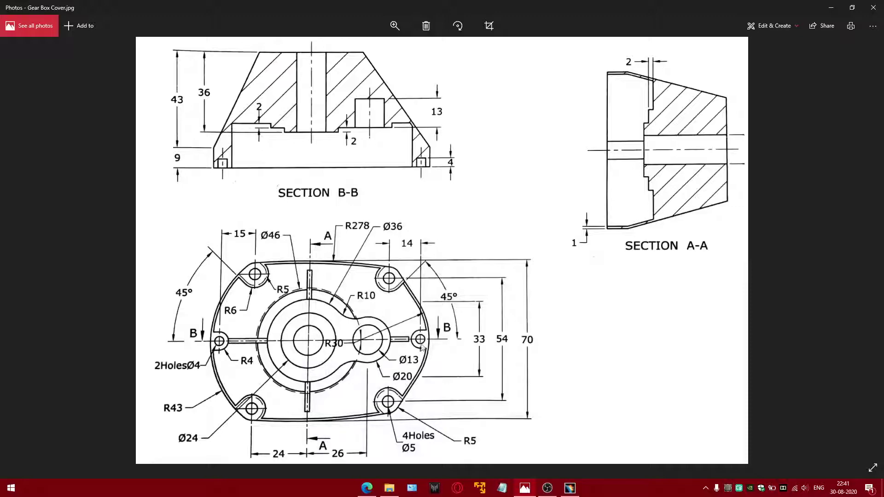
click(570, 488)
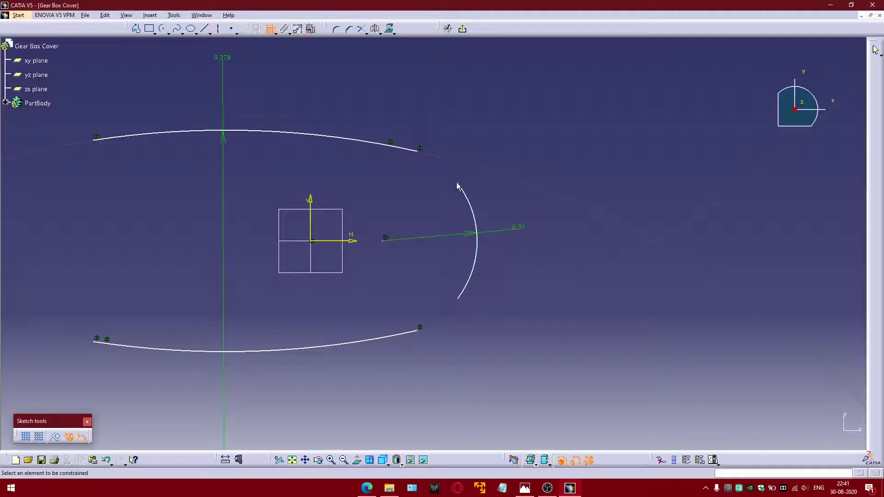
click(457, 184)
click(458, 299)
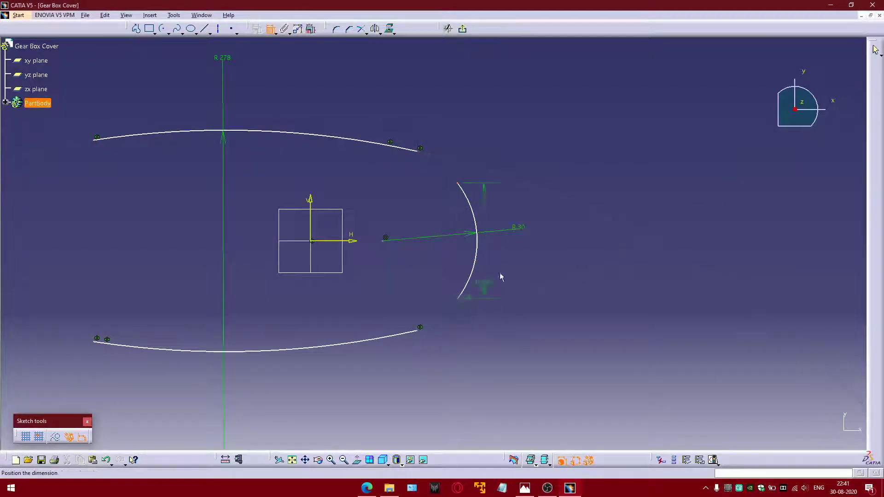
right_click(545, 231)
click(567, 267)
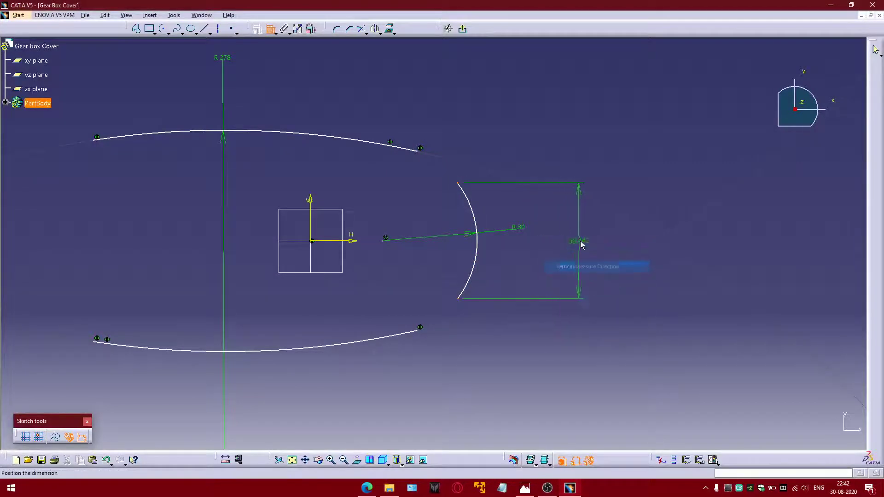
click(584, 237)
double_click(589, 238)
text(33)
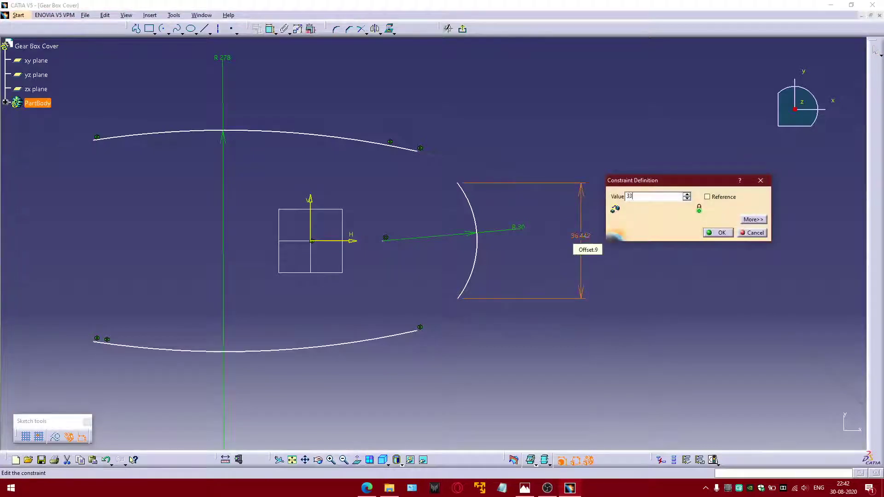
key(Return)
Step: Connect the R30 arc's upper and lower endpoints to the right ends of the upper and lower long arcs with straight lines
mouse_move(479, 255)
middle_down()
mouse_move(529, 233)
mouse_move(489, 251)
middle_up()
click(206, 29)
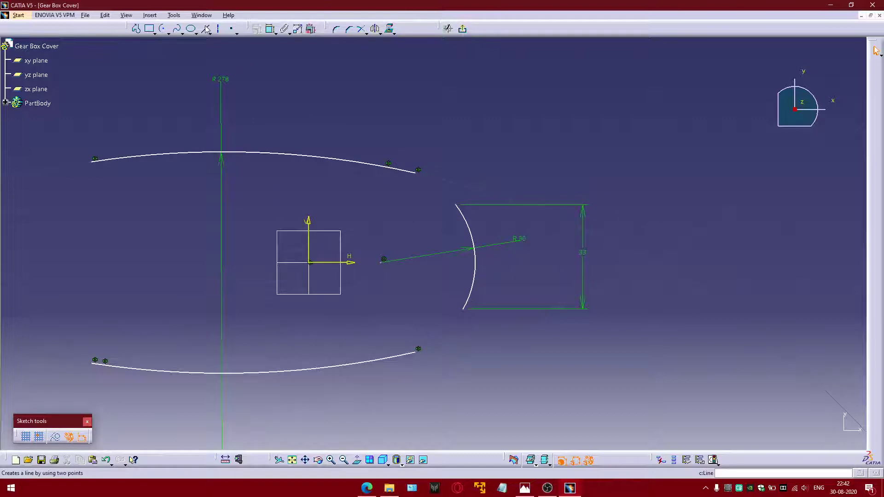
mouse_move(453, 221)
ctrl+middle_down()
mouse_move(449, 178)
mouse_move(466, 194)
ctrl+middle_up()
click(479, 192)
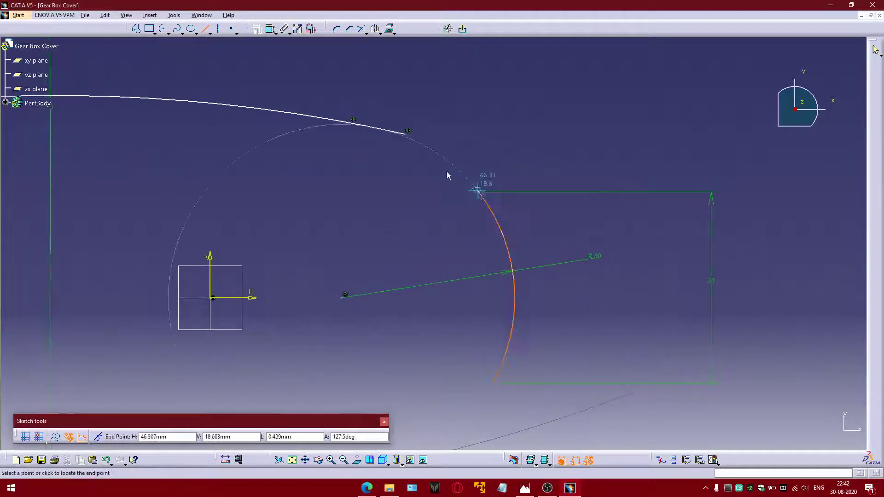
click(407, 137)
middle_drag(458, 282, 493, 150)
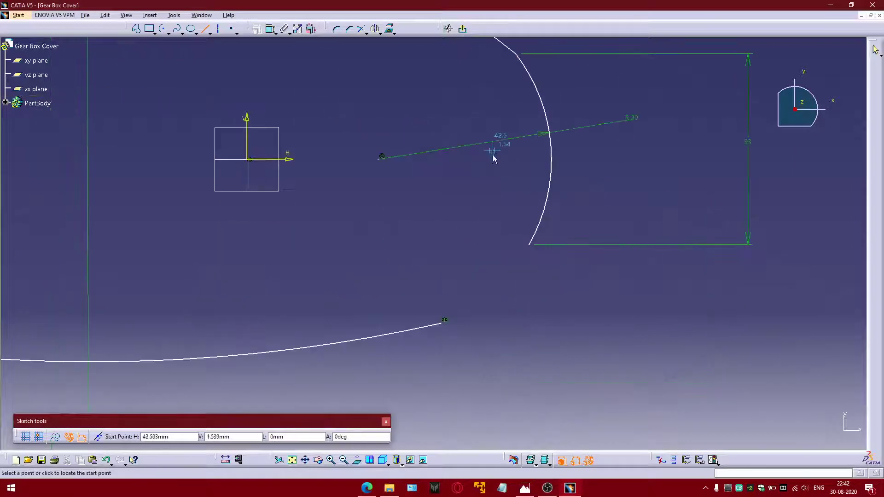
click(528, 248)
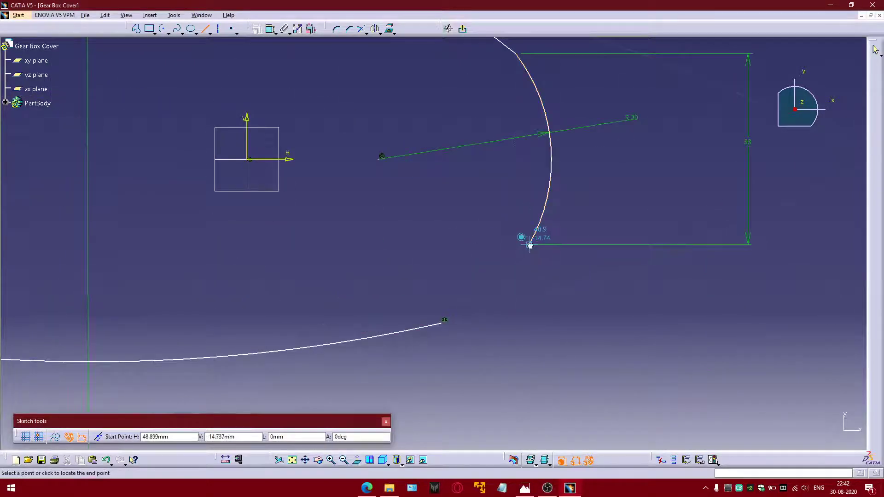
click(443, 326)
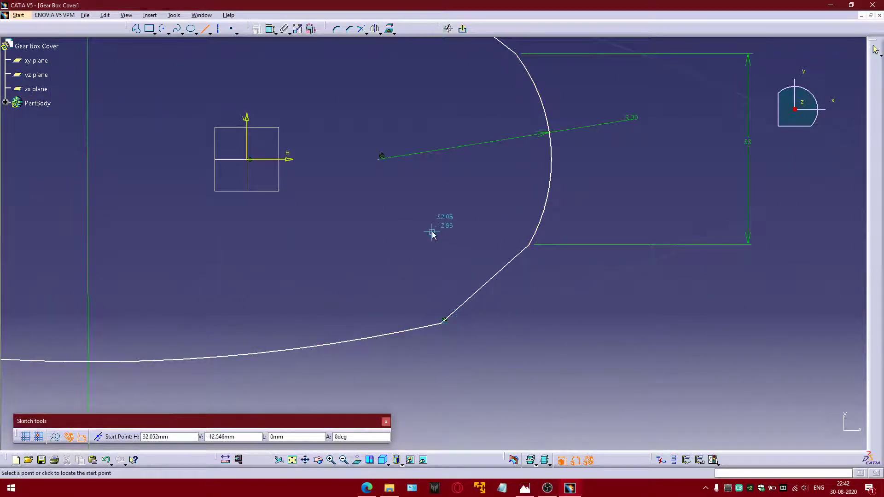
key(Escape)
Step: Constrain the upper and lower connecting lines to be tangent to the R30 arc
middle_drag(432, 232, 394, 311)
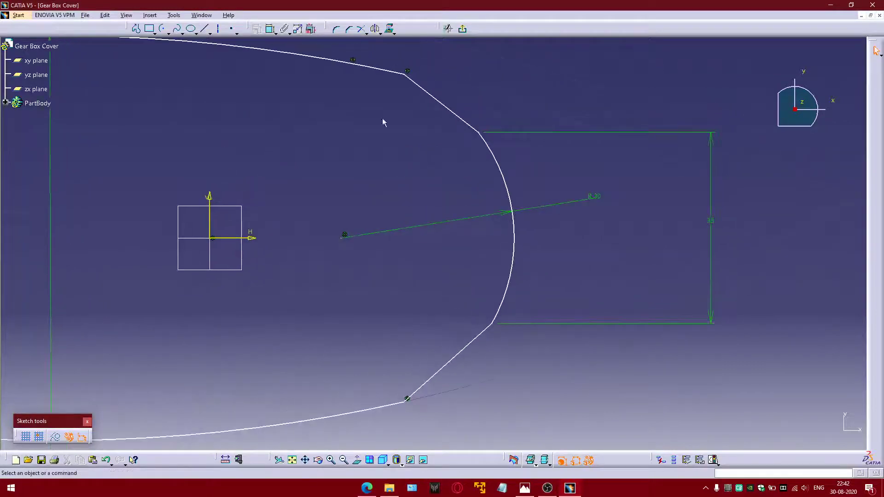
click(270, 29)
click(477, 130)
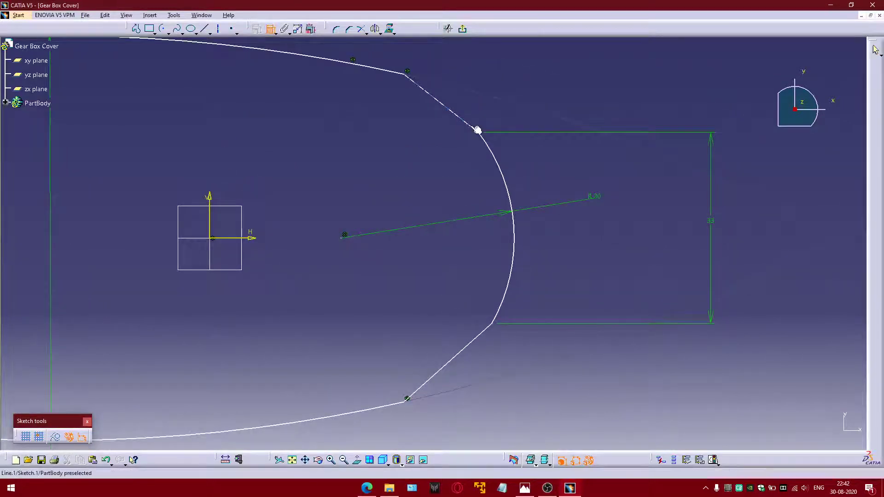
click(490, 141)
right_click(489, 89)
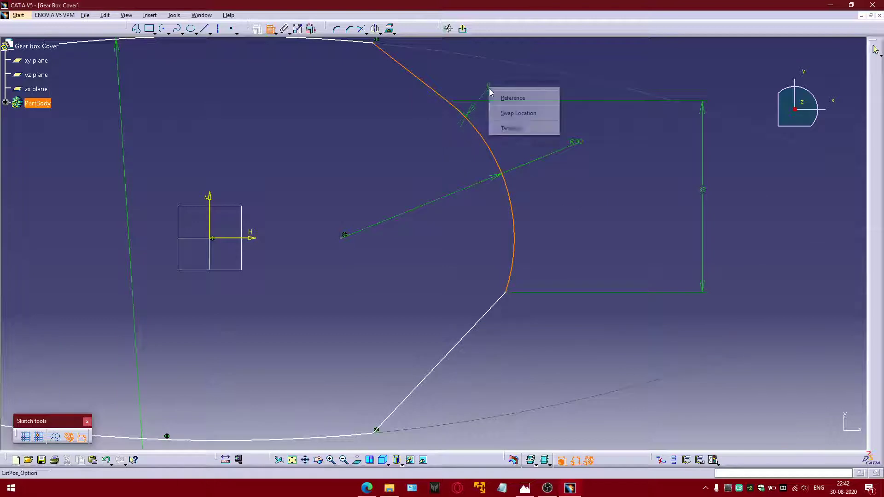
click(516, 129)
middle_drag(511, 294, 523, 247)
click(512, 251)
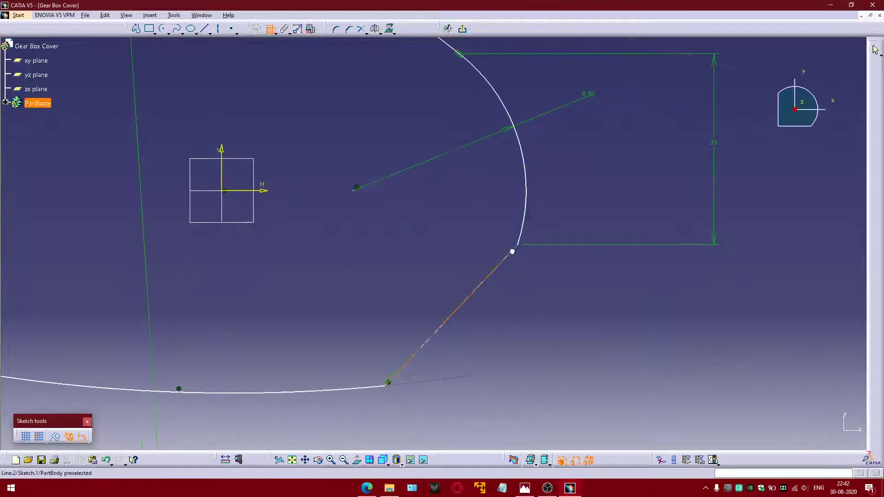
click(525, 235)
right_click(557, 183)
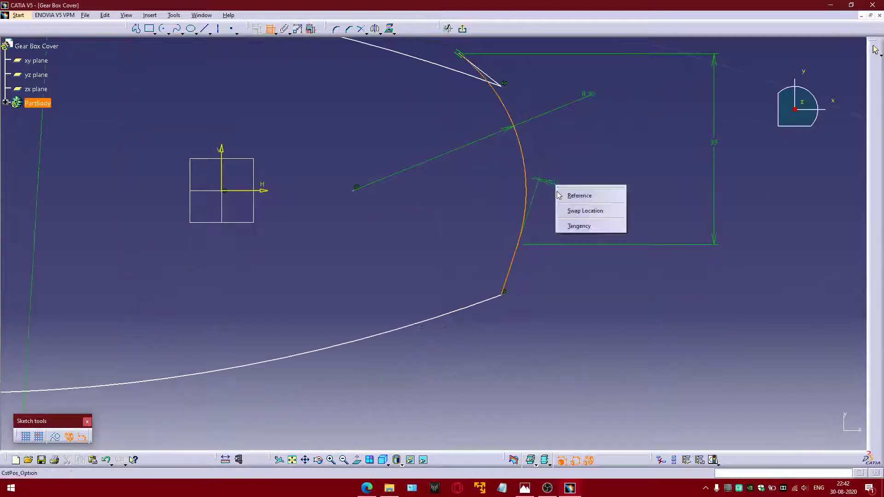
click(579, 226)
Step: Move the junction of the upper long arc and its connecting line up and inward, above the R30 arc's upper endpoint
mouse_move(487, 199)
middle_down()
mouse_move(473, 189)
mouse_move(474, 203)
middle_up()
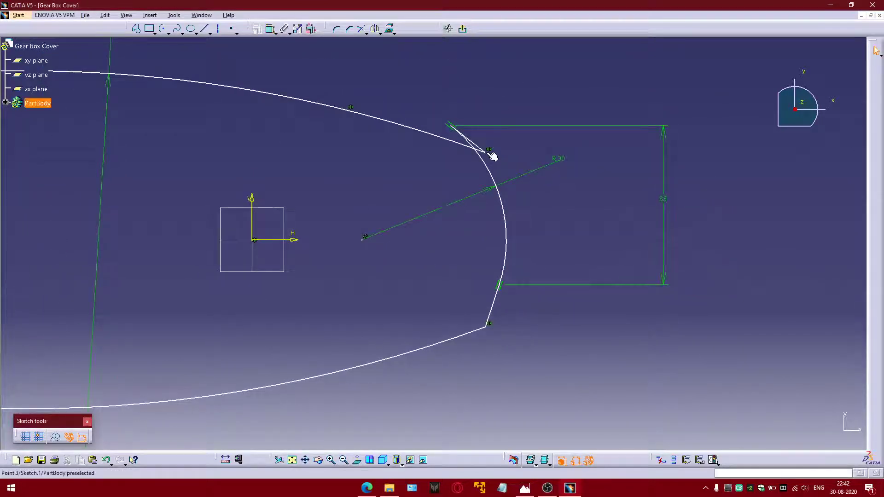
mouse_move(493, 154)
mouse_down()
mouse_move(469, 144)
mouse_move(508, 168)
mouse_move(466, 120)
mouse_up()
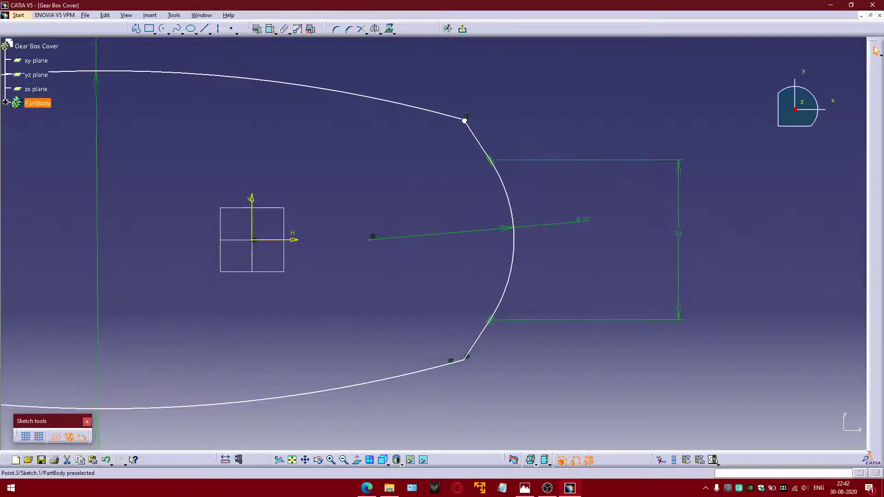
middle_drag(351, 64, 349, 92)
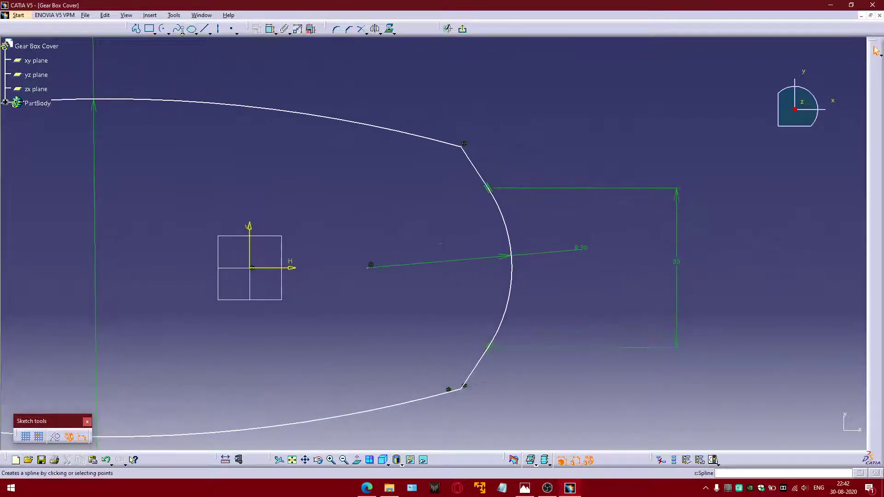
Step: Round the corner between the upper long arc and its connecting line with a 5 mm radius, as in the reference drawing
click(336, 29)
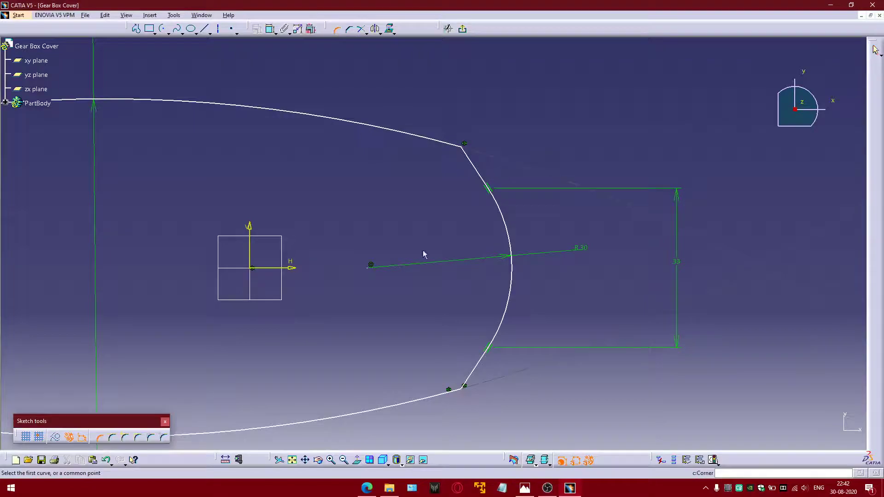
click(525, 489)
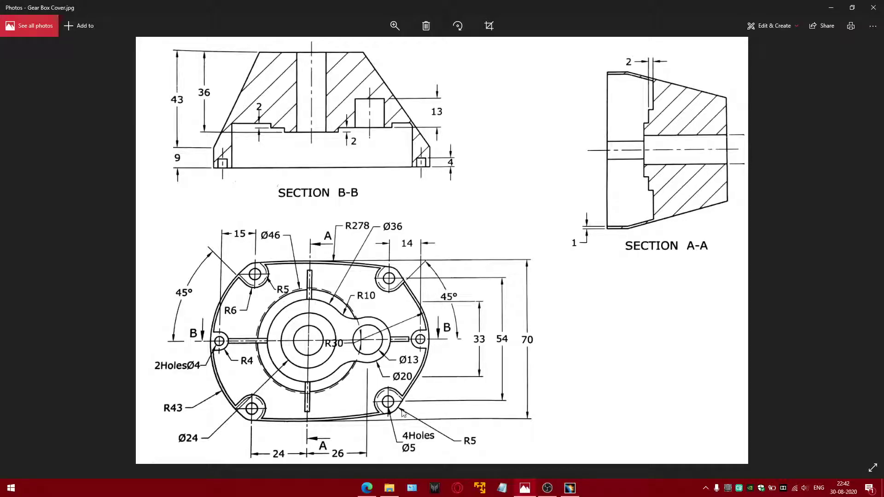
click(526, 489)
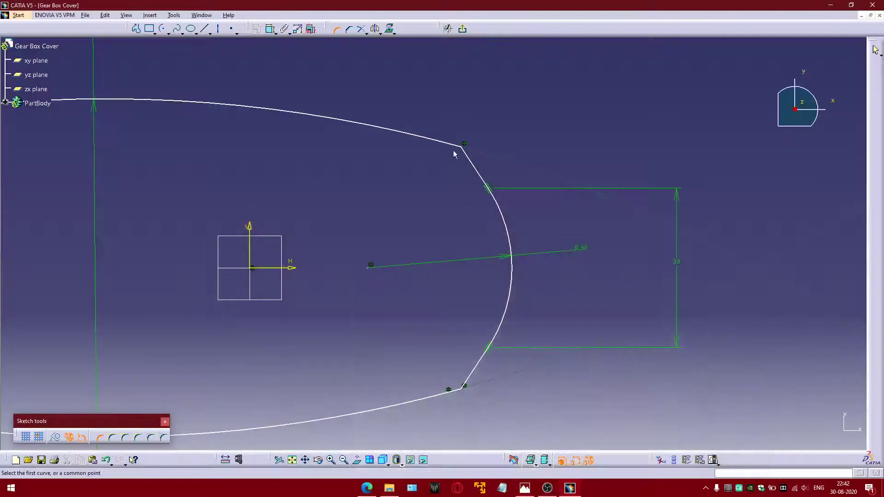
click(457, 146)
click(472, 160)
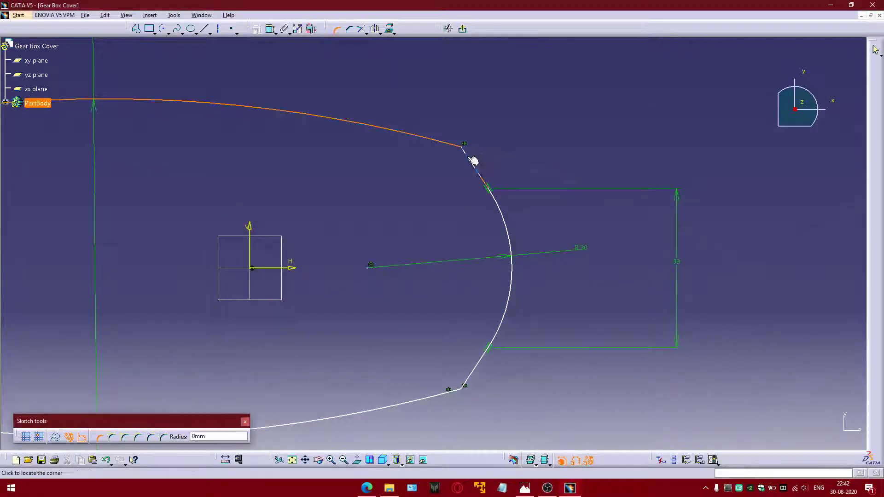
click(464, 154)
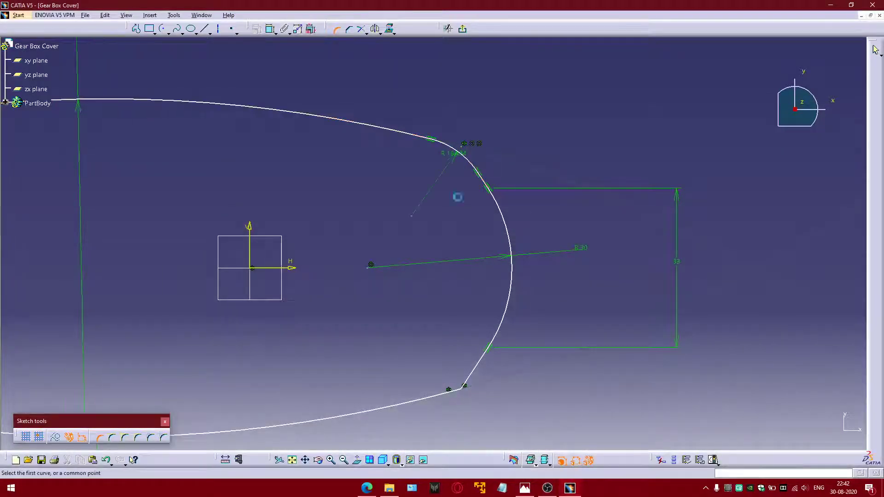
double_click(452, 158)
text(5)
key(Return)
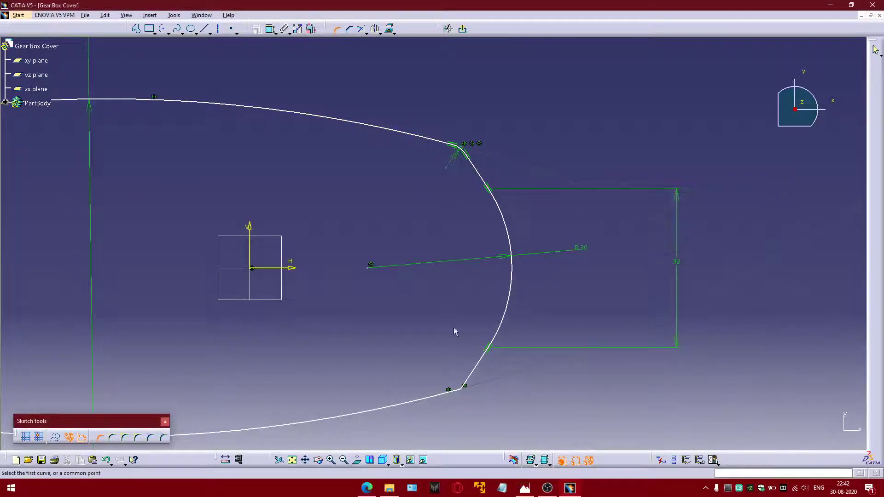
Step: Round the corner between the lower long arc and its connecting line to 5 mm, and place the upper R5 dimension outside the outline
click(454, 389)
click(469, 381)
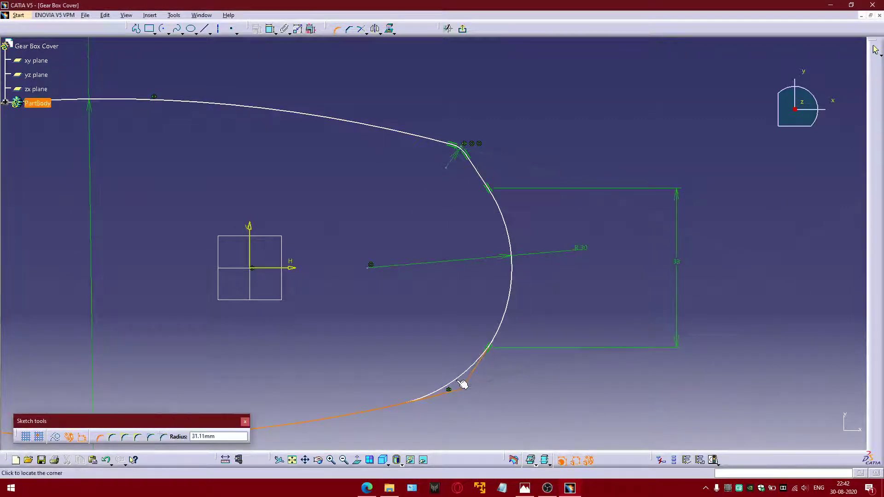
click(461, 383)
double_click(451, 378)
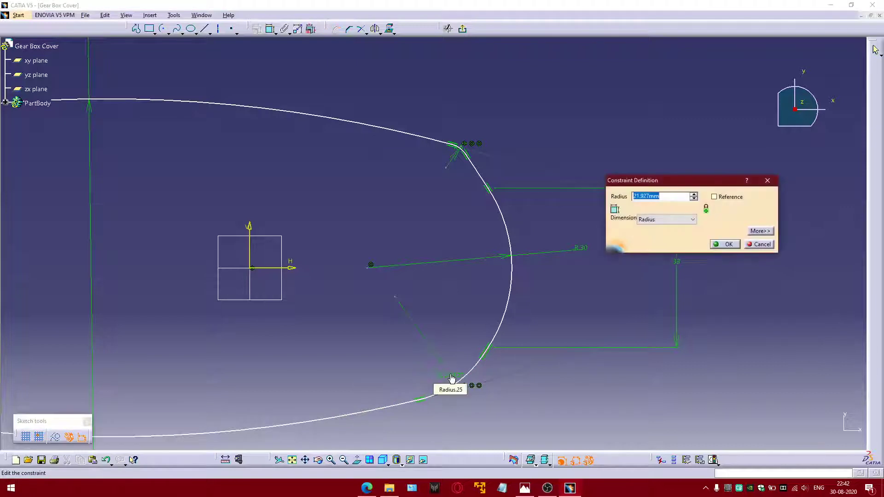
text(5)
key(Return)
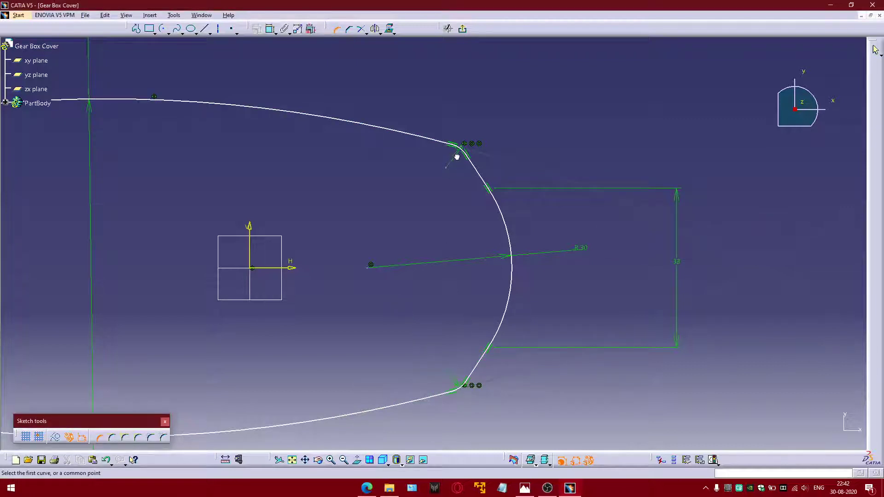
drag(456, 157, 475, 94)
Step: Consult the reference drawing and draw an axis line from the origin to the centre of the upper R5 corner
mouse_move(434, 239)
middle_down()
mouse_move(530, 259)
mouse_move(497, 268)
mouse_move(606, 272)
mouse_move(597, 275)
middle_up()
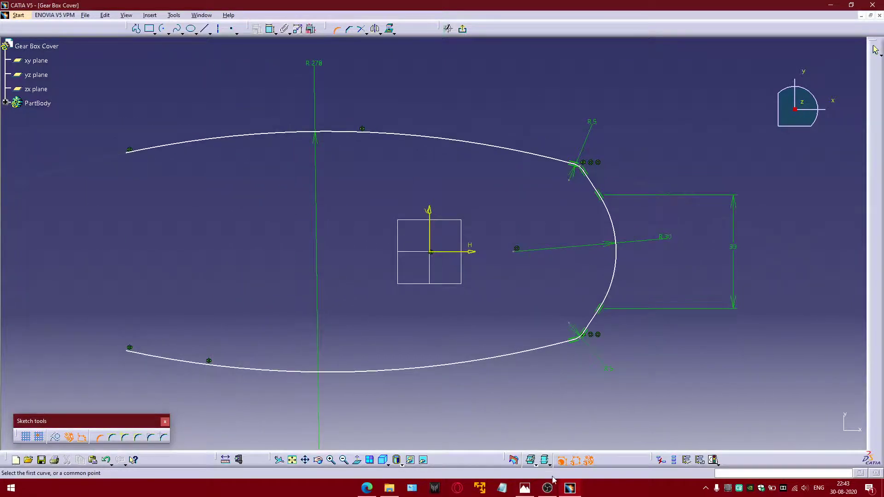
click(525, 488)
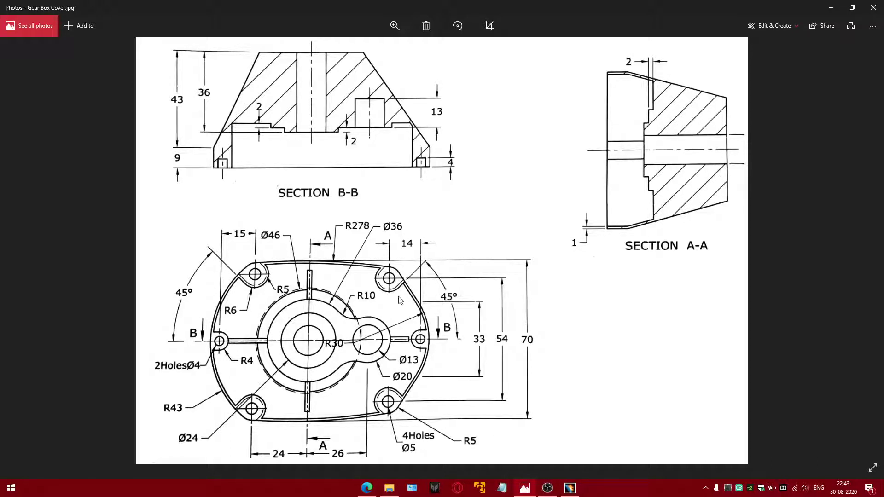
click(569, 488)
click(219, 30)
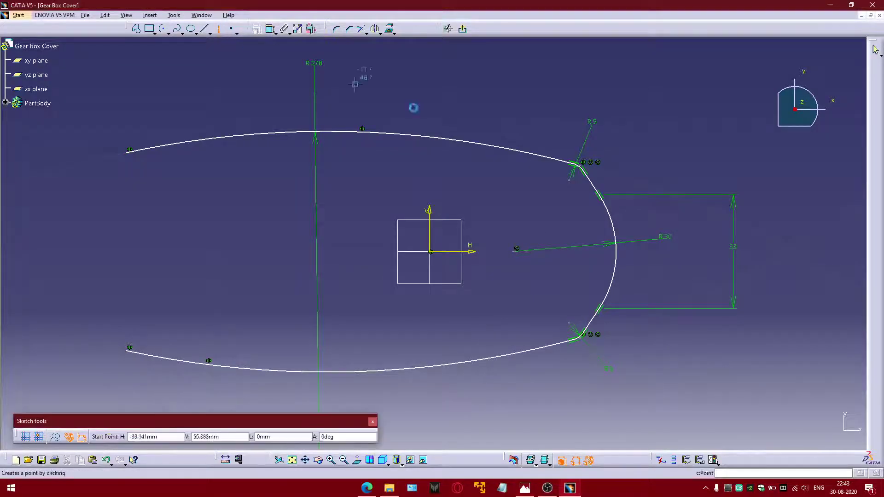
click(430, 251)
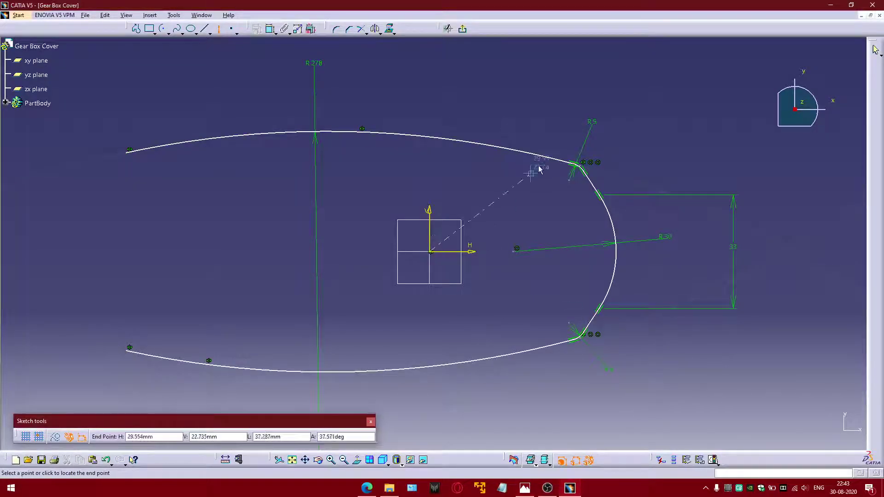
click(570, 181)
Step: Try to constrain the angle between the axis line and the horizontal axis to 45 degrees
click(270, 29)
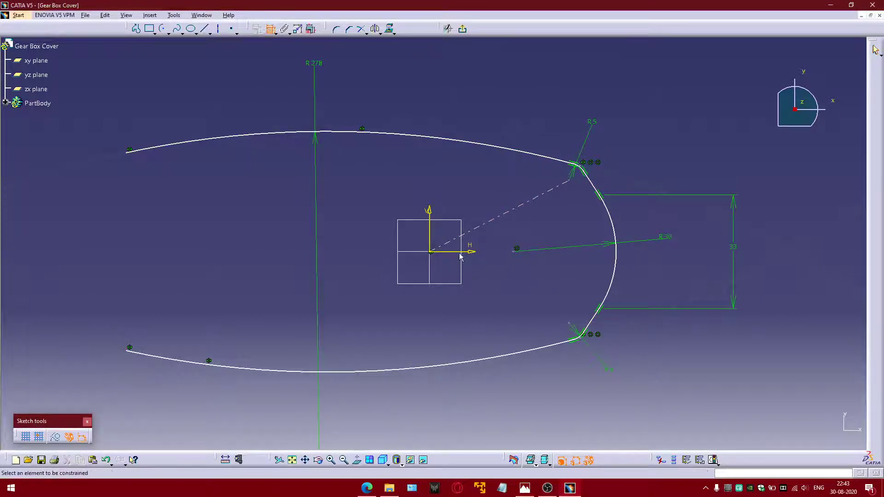
click(460, 252)
click(483, 227)
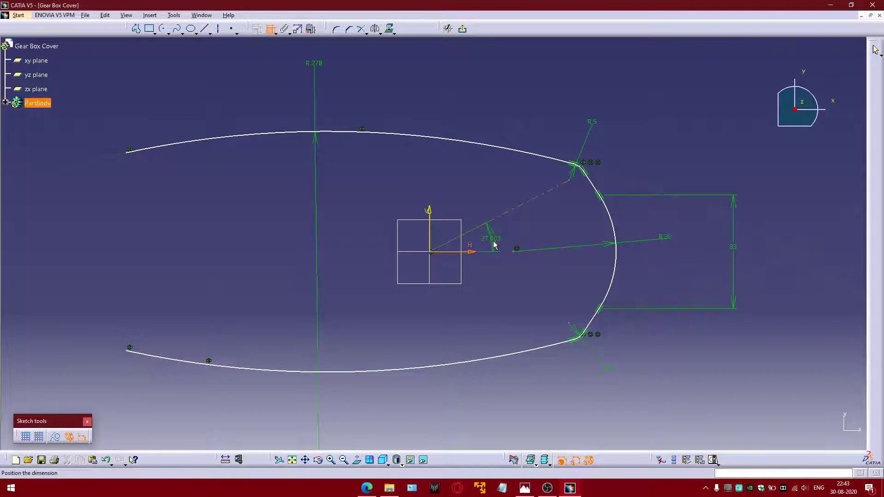
click(494, 244)
double_click(491, 243)
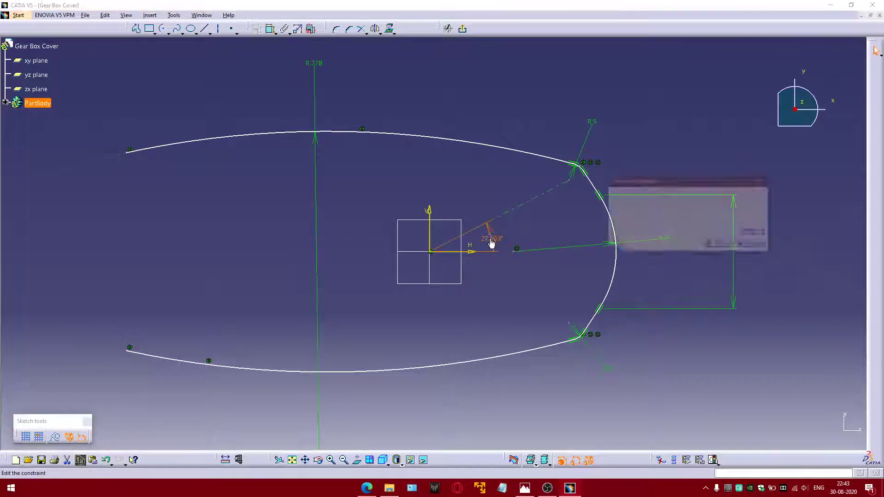
text(45)
key(Return)
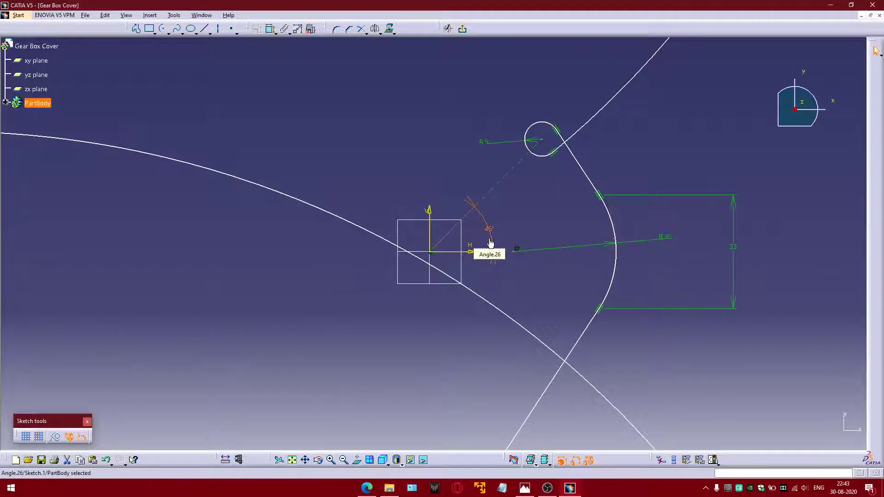
key(ctrl+z)
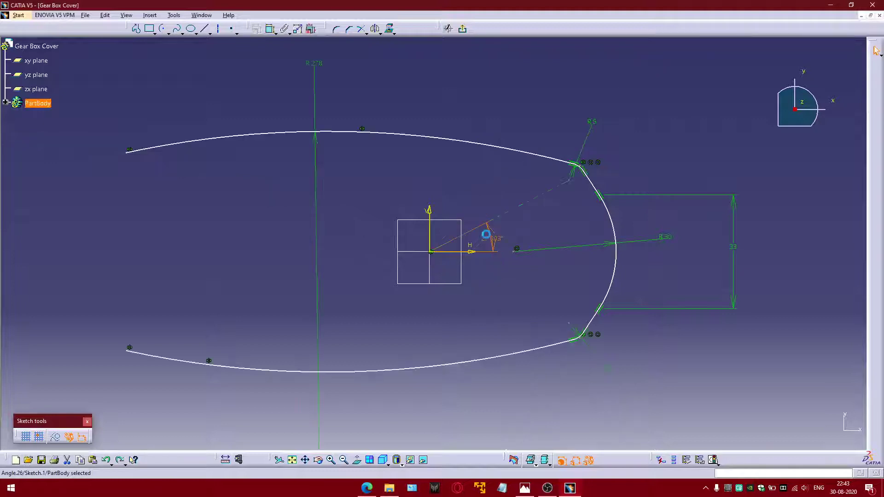
Step: Delete the angle constraint between the axis line and the horizontal axis
click(464, 190)
middle_drag(385, 207, 420, 203)
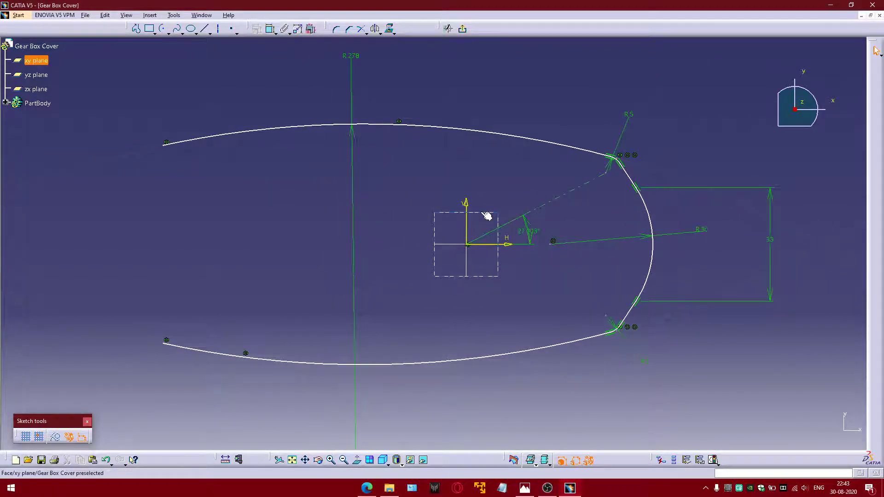
right_click(528, 235)
click(544, 358)
Step: Shorten the two mirrored long arcs by moving the upper arc's left endpoint inward
middle_drag(426, 248, 487, 239)
drag(232, 141, 270, 134)
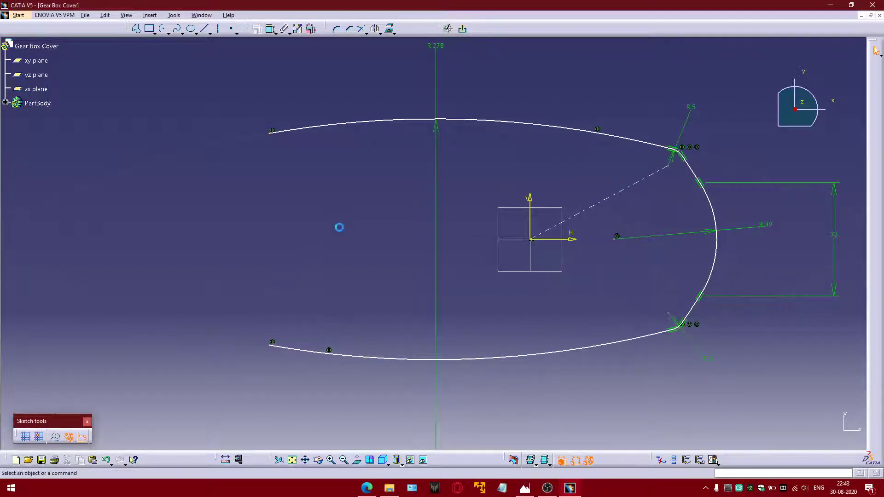
middle_drag(339, 227, 249, 213)
Step: Consult the reference drawing and constrain the vertical distance between the centres of the two right-hand R5 corners to 54 mm
click(569, 488)
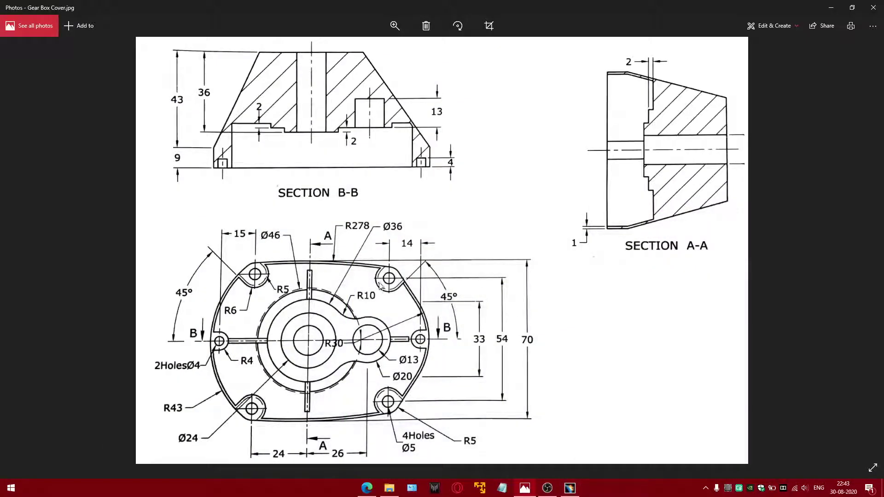
click(569, 487)
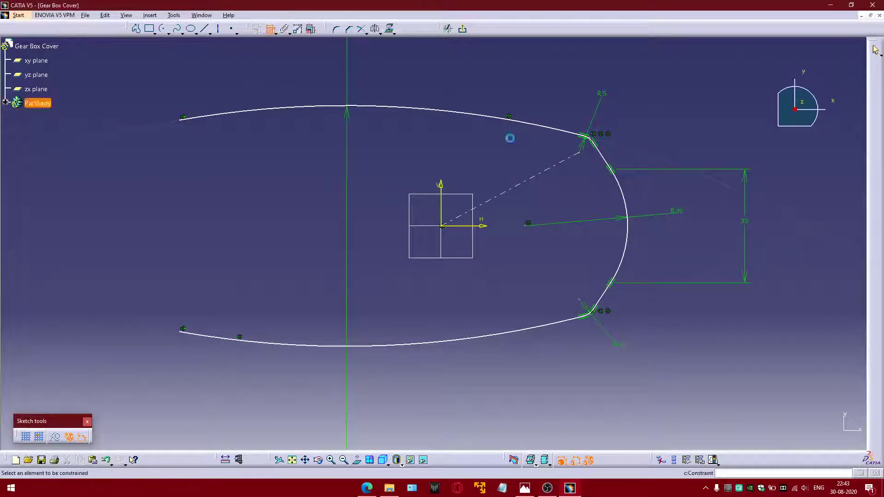
click(581, 153)
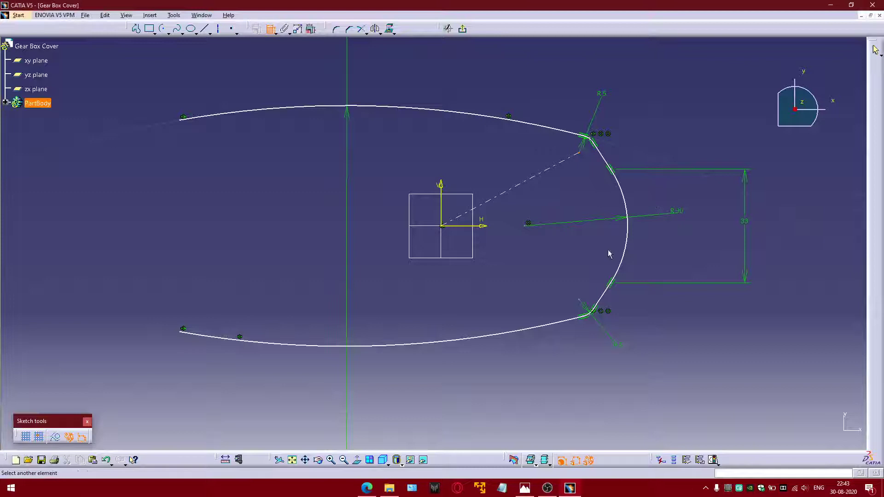
click(581, 301)
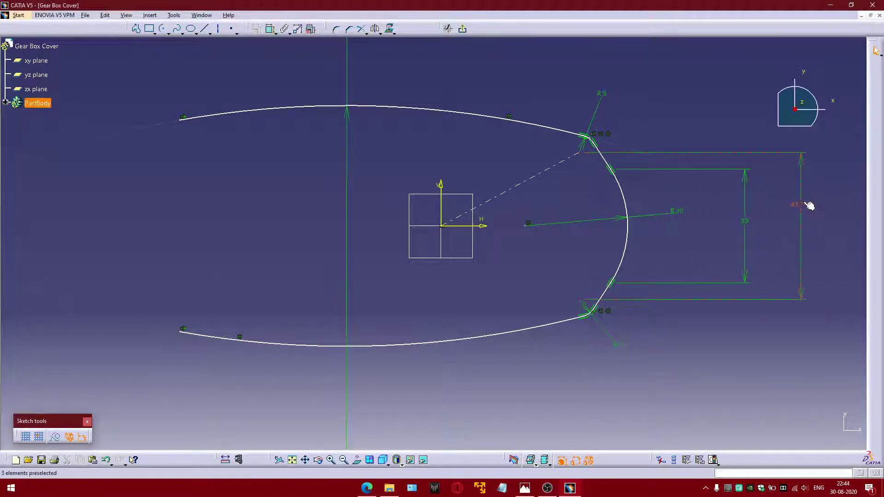
click(800, 202)
double_click(800, 204)
text(54)
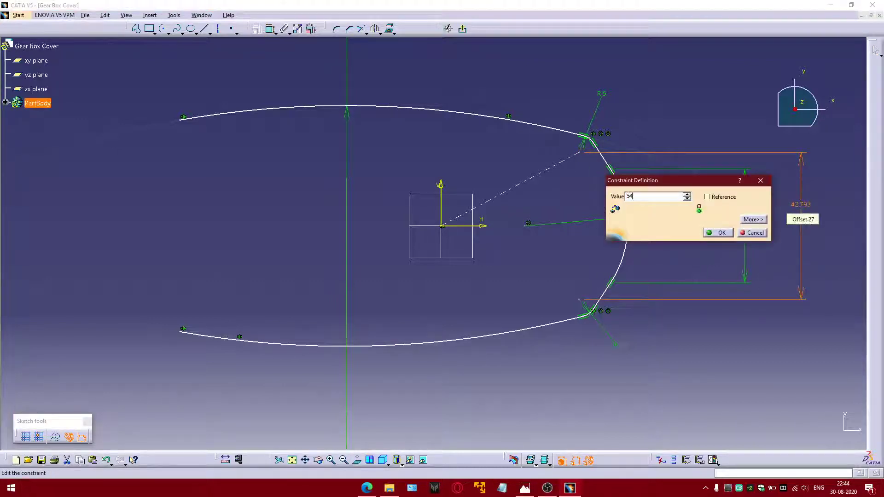
key(Return)
Step: Check the reference drawing and close the outline's left side with an arc of about 41 mm radius centred on the horizontal axis
middle_drag(291, 245, 331, 252)
click(525, 488)
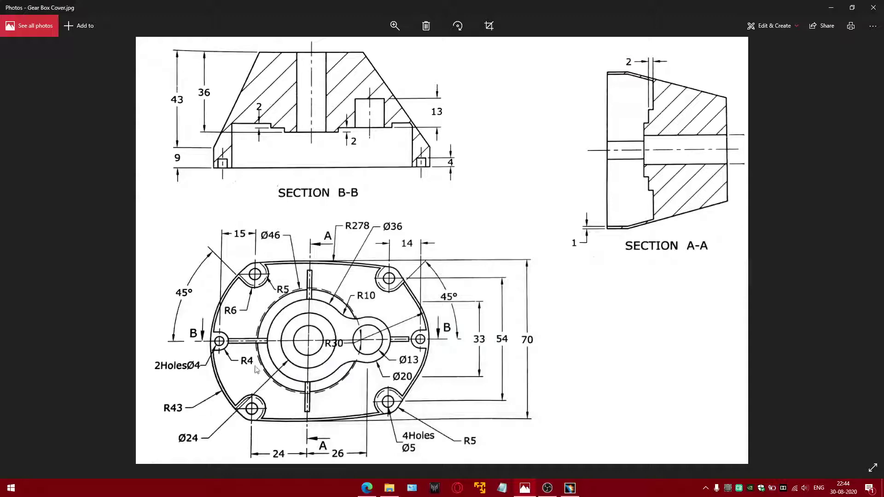
click(570, 488)
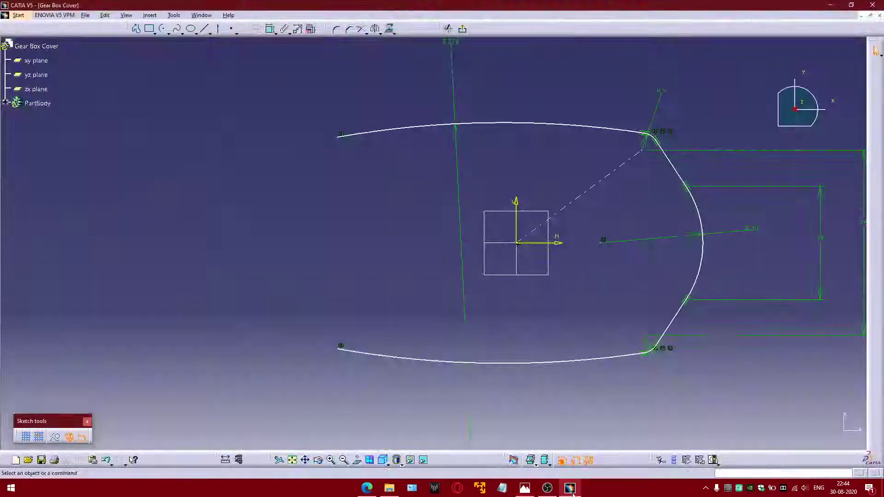
click(163, 28)
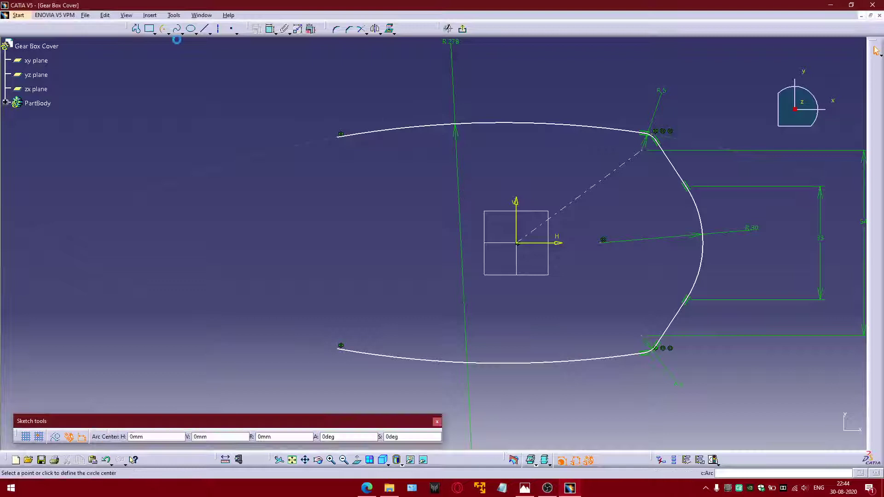
click(432, 242)
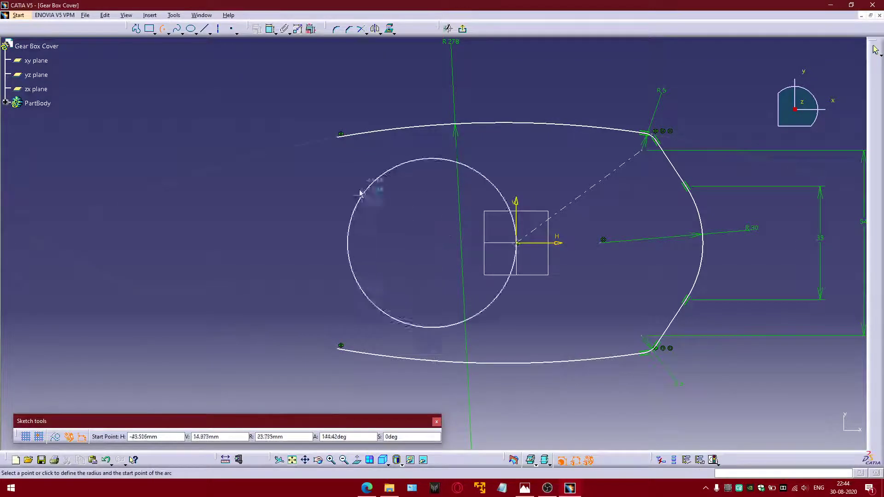
click(341, 137)
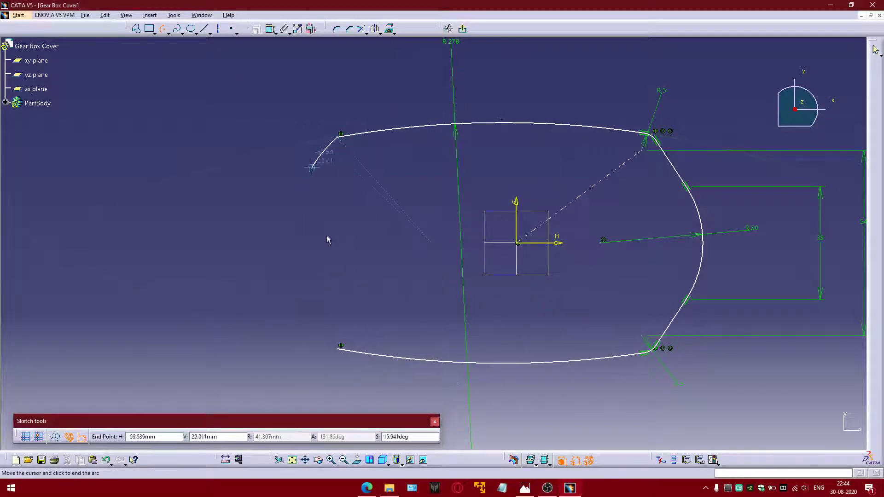
click(341, 346)
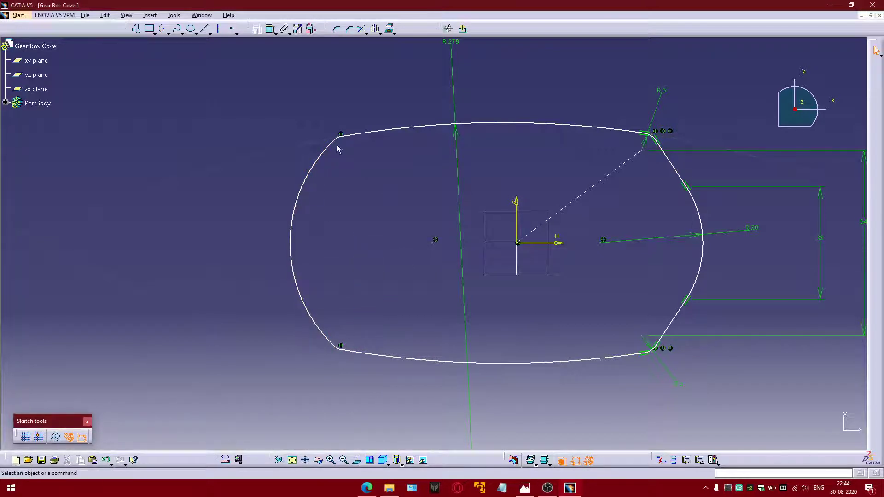
Step: Round the outline's upper-left corner between the left arc and the upper long arc with a 5 mm radius
click(336, 30)
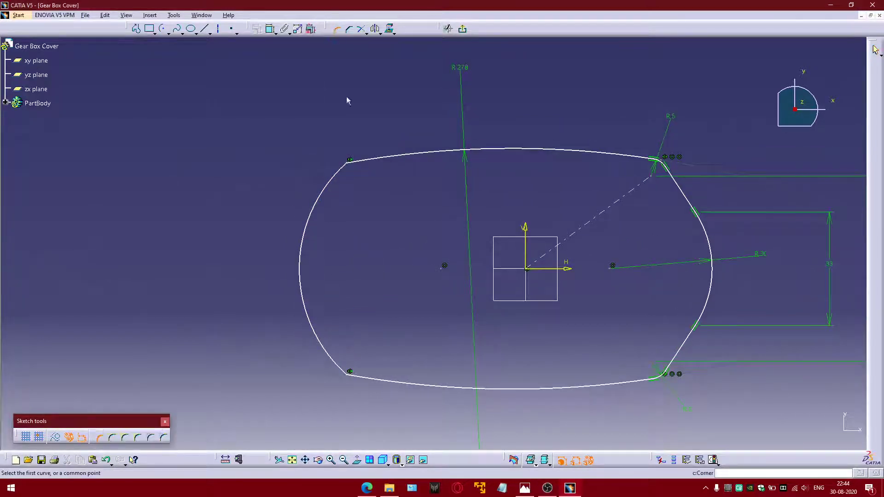
click(348, 171)
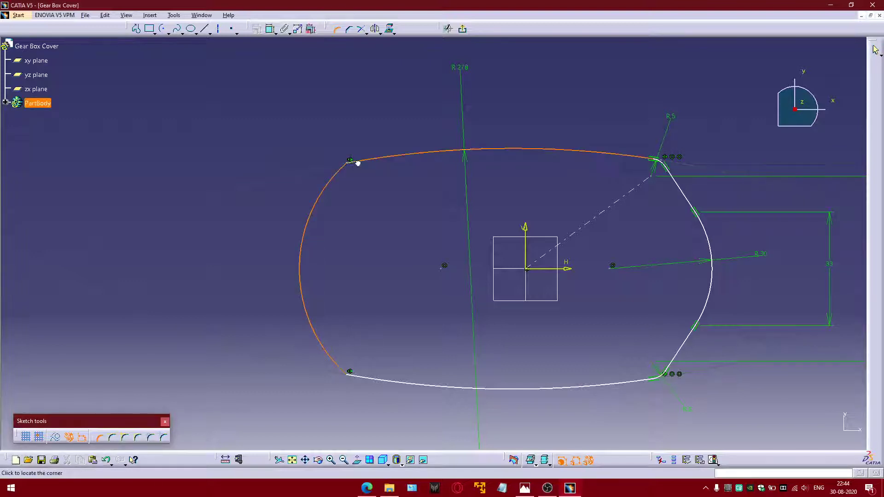
click(350, 162)
click(345, 165)
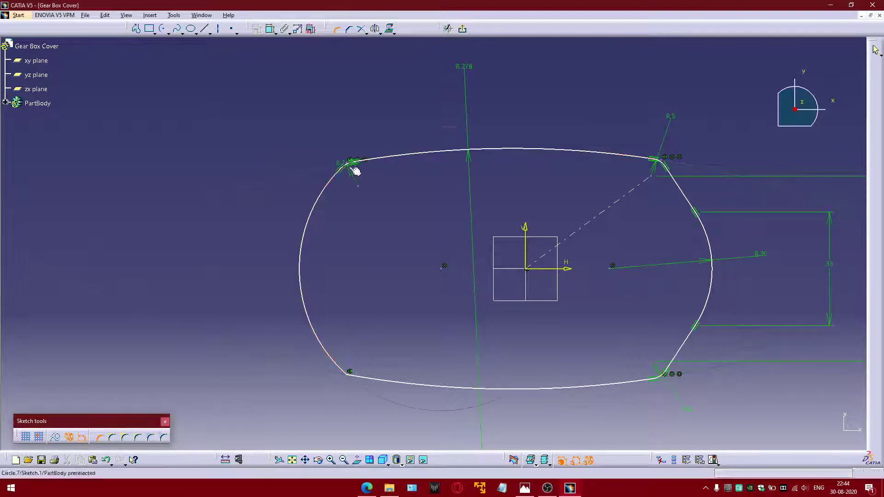
double_click(349, 173)
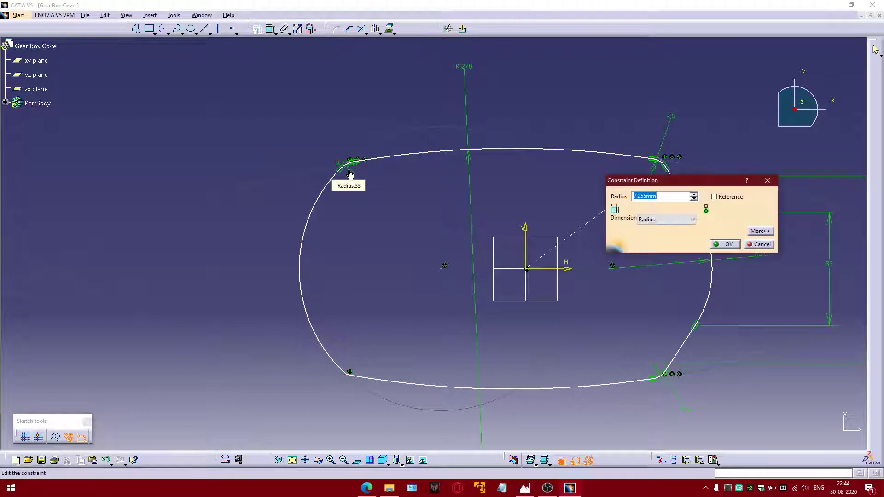
text(5)
key(Return)
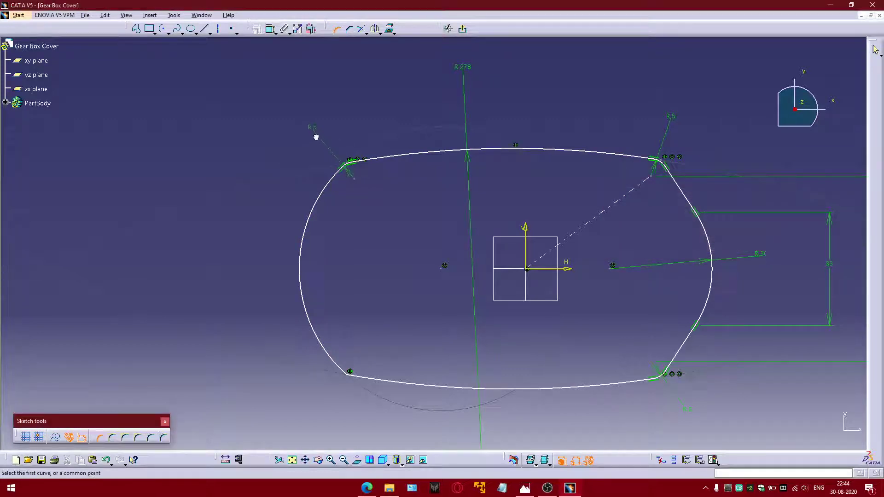
Step: Round the outline's lower-left corner between the left arc and the lower long arc with a 5 mm radius
middle_drag(343, 367, 336, 292)
click(330, 288)
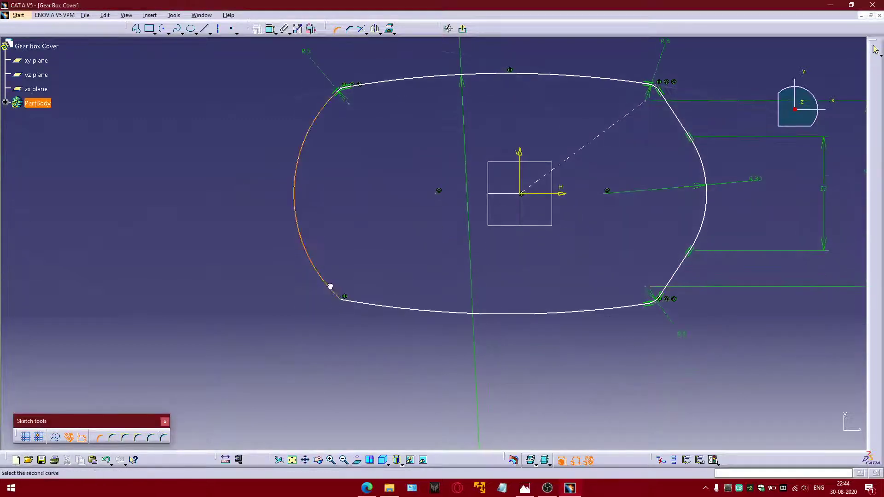
click(371, 308)
click(346, 292)
double_click(349, 278)
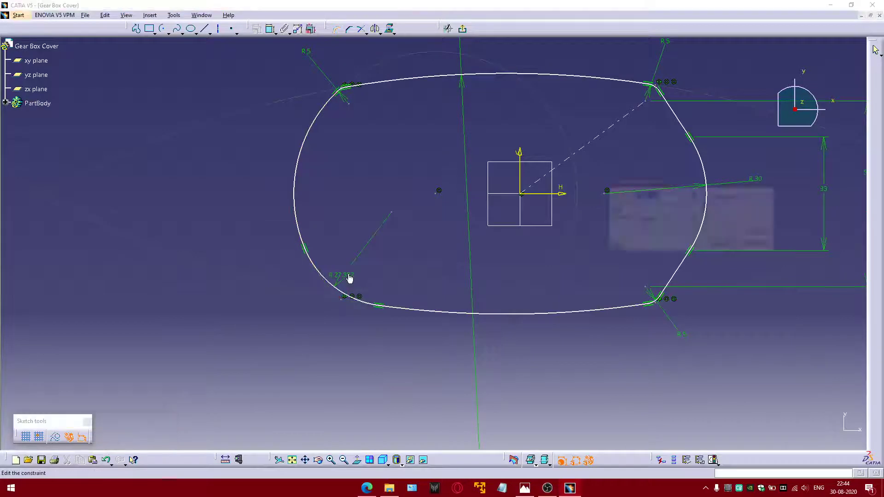
text(5)
key(Return)
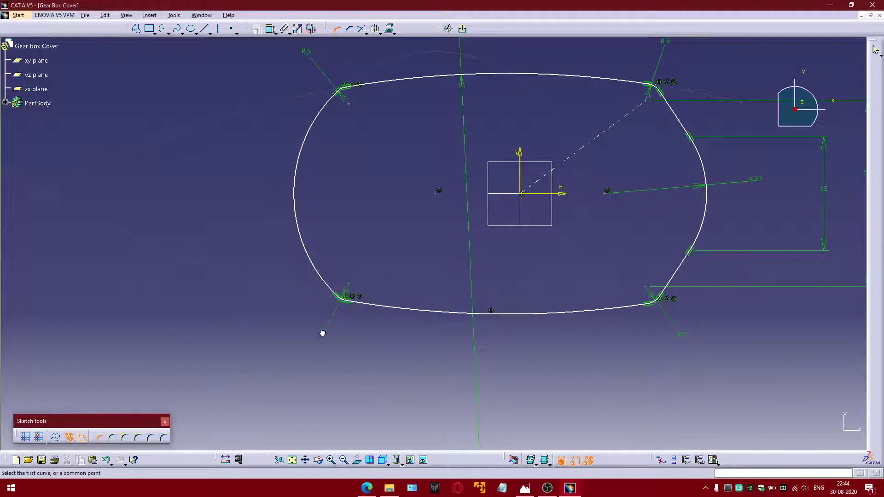
Step: Constrain the radius of the outline's left side arc to 43 mm
middle_drag(285, 192, 284, 209)
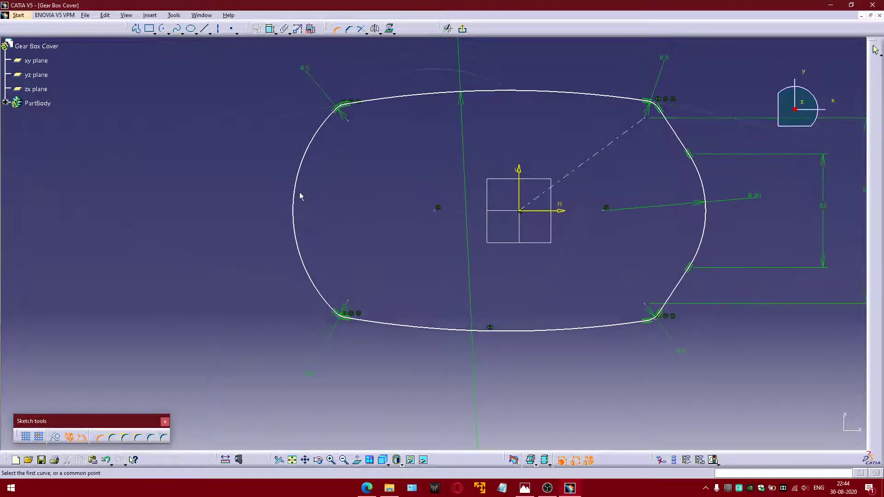
click(271, 28)
click(294, 191)
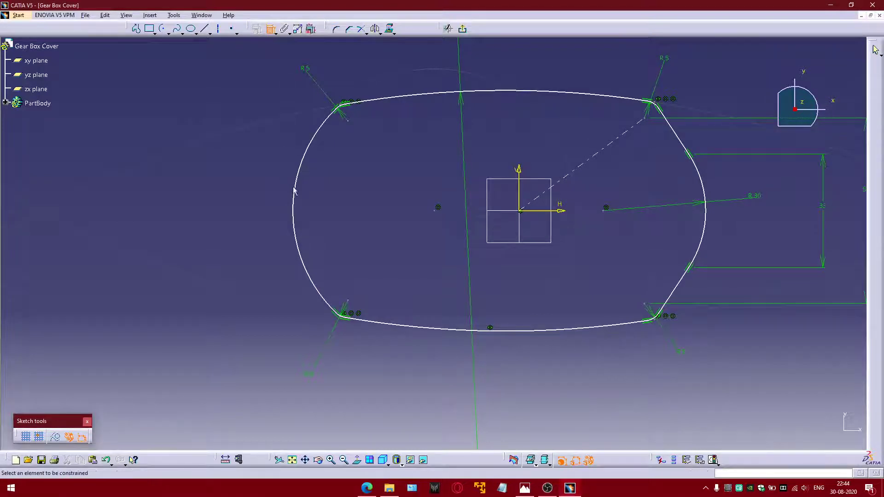
click(251, 230)
double_click(252, 232)
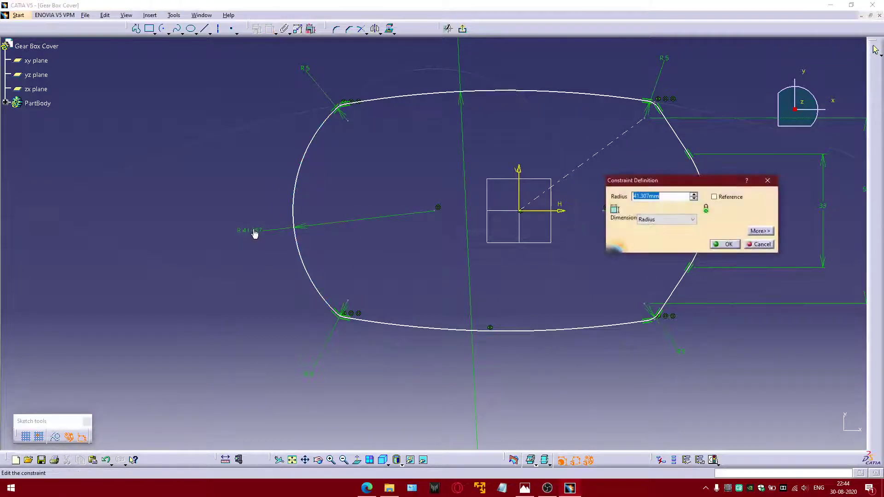
text(43)
key(Return)
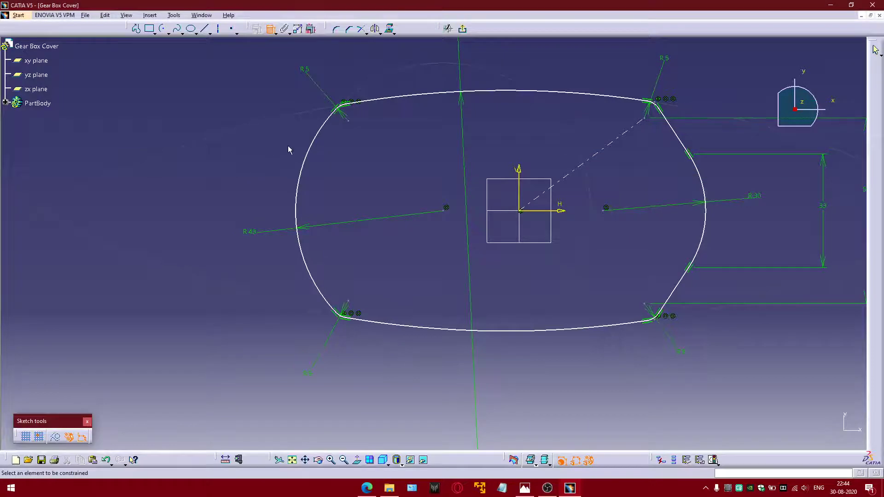
Step: Draw an axis line from the origin to the centre of the upper-left R5 corner
middle_drag(289, 146, 242, 174)
text(c:Line)
key(Return)
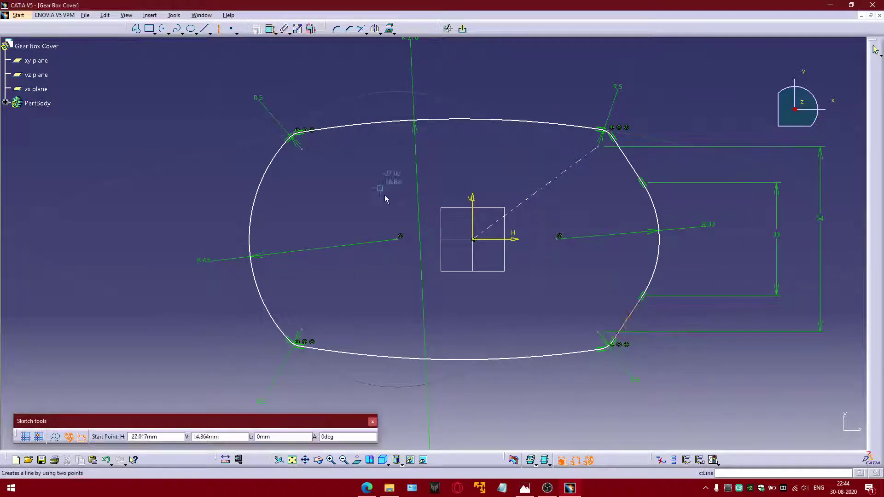
click(473, 239)
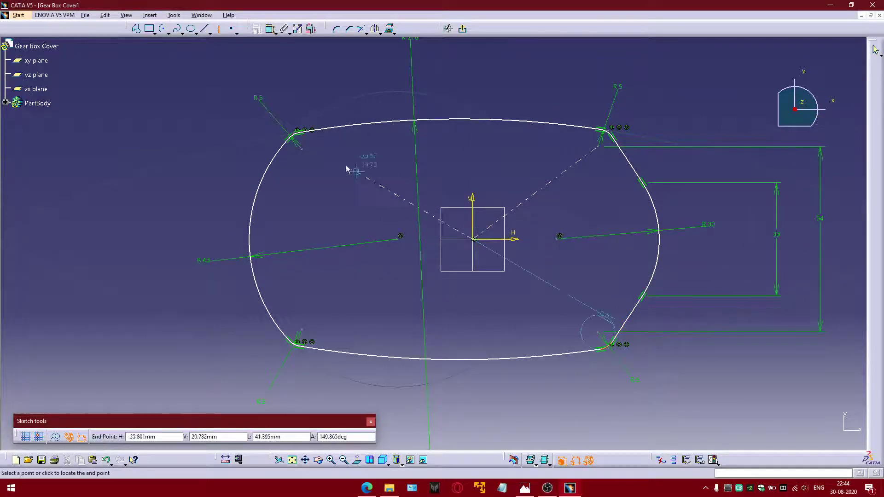
click(306, 153)
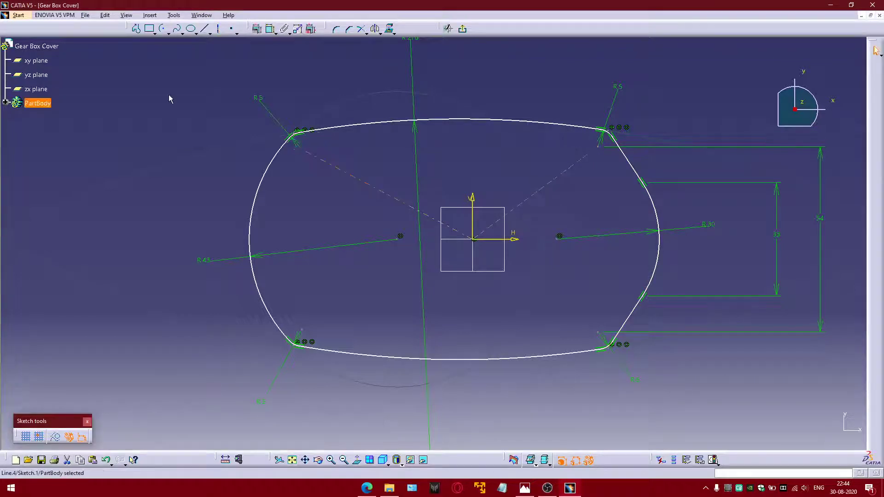
Step: Constrain the angle between the upper-left axis line and the horizontal axis to 45 degrees
click(272, 30)
click(435, 219)
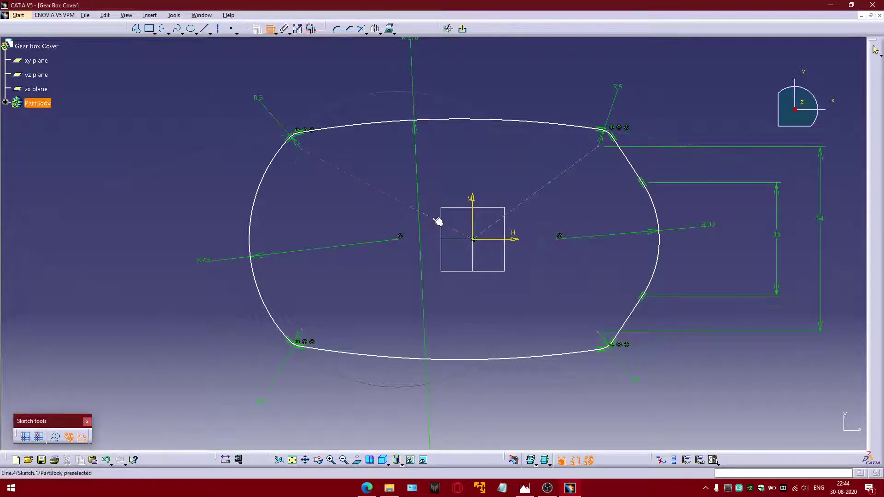
click(459, 239)
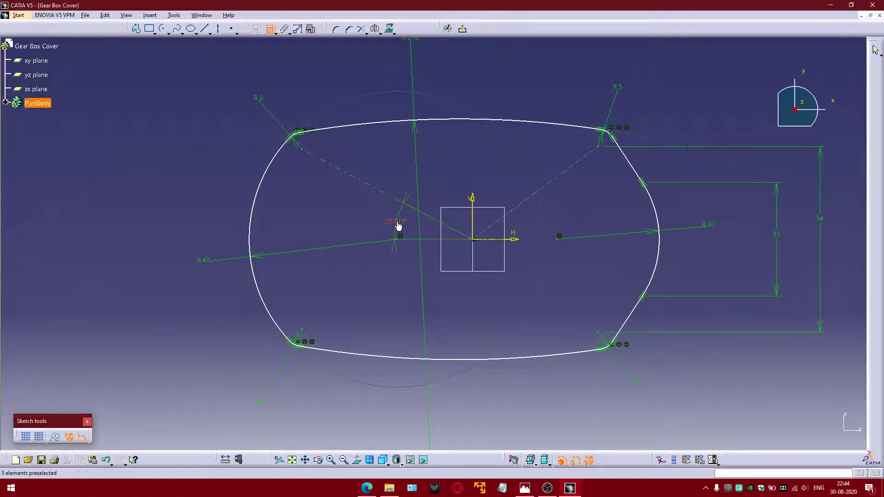
double_click(398, 226)
text(45)
key(Return)
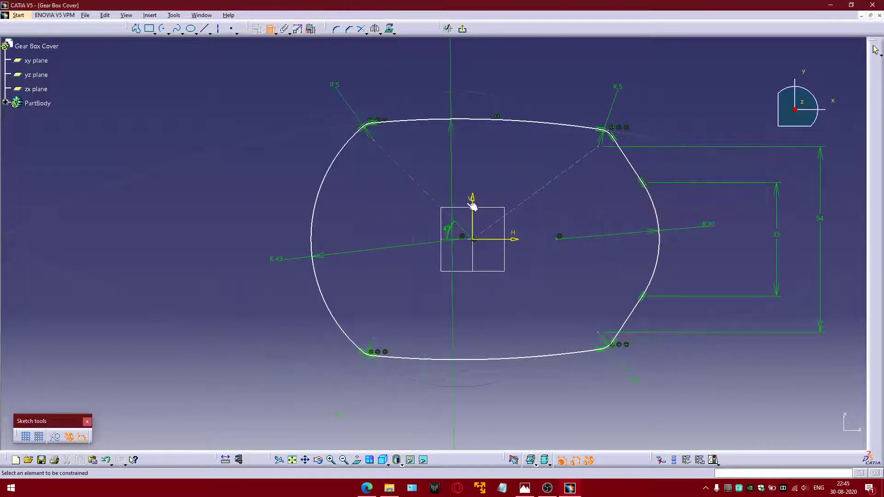
Step: Constrain the angle between the upper-right axis line and the horizontal axis to 45 degrees
click(529, 198)
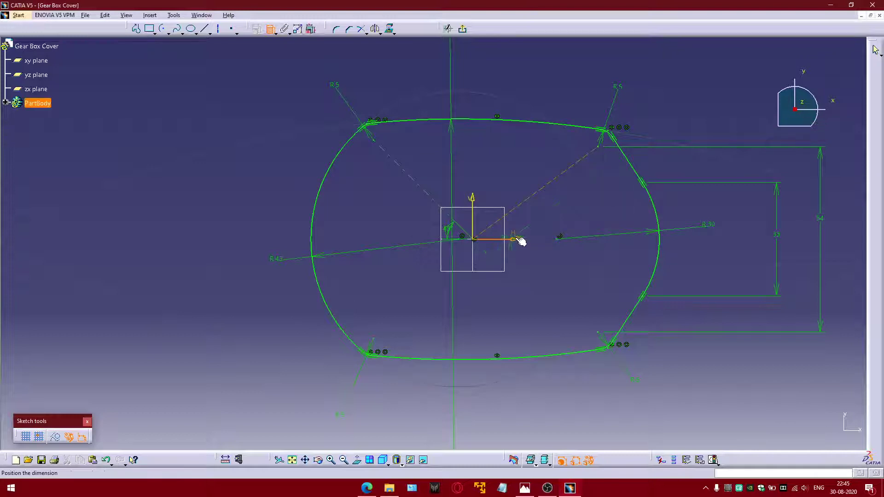
click(529, 227)
double_click(532, 228)
text(4)
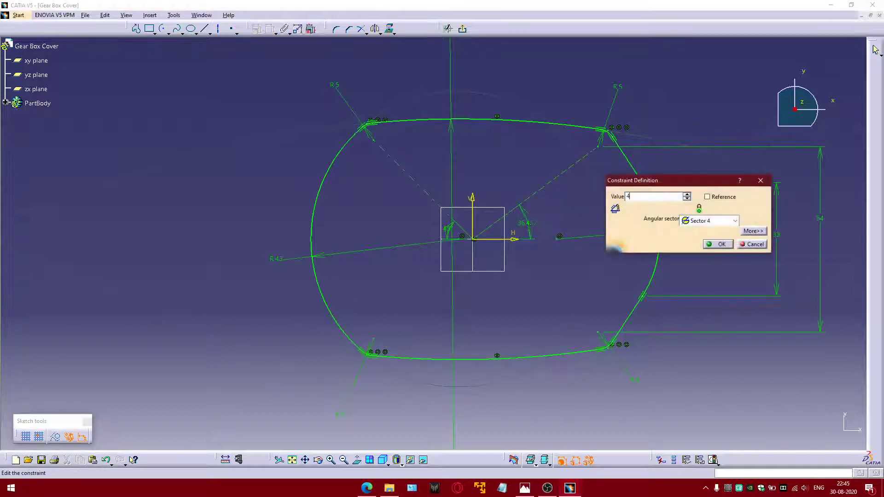
text(5)
key(Return)
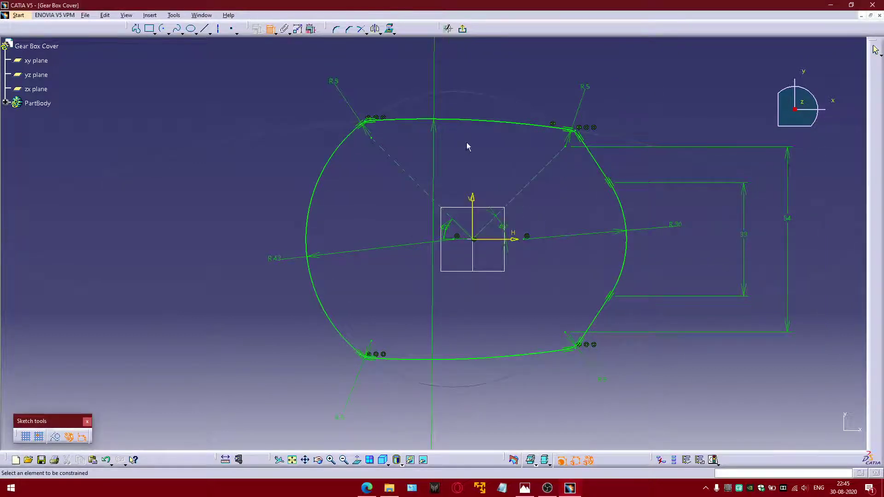
scroll(476, 160, down, 2)
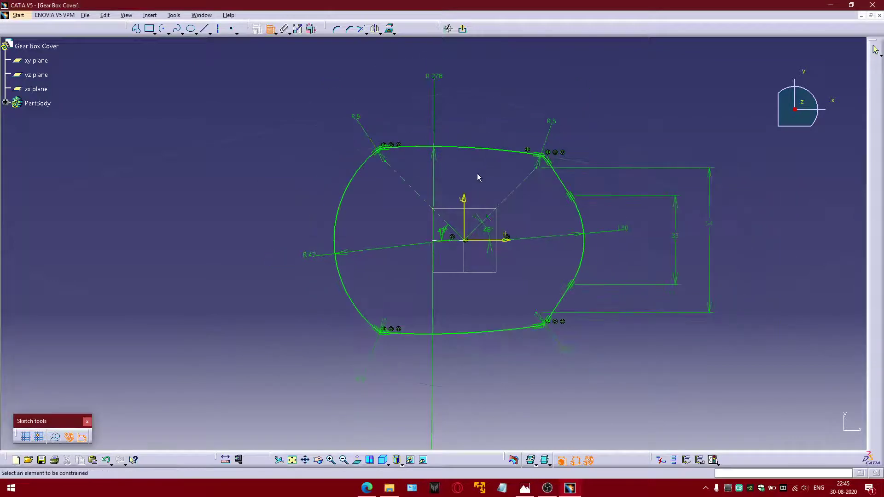
click(271, 30)
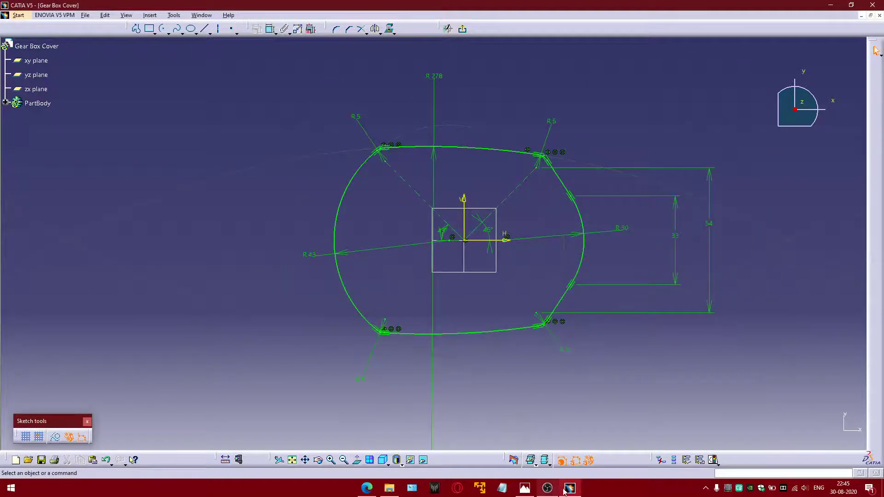
Step: Check the cover's base height on the reference drawing and pad the outline sketch 9 mm in the reversed, downward direction
click(524, 488)
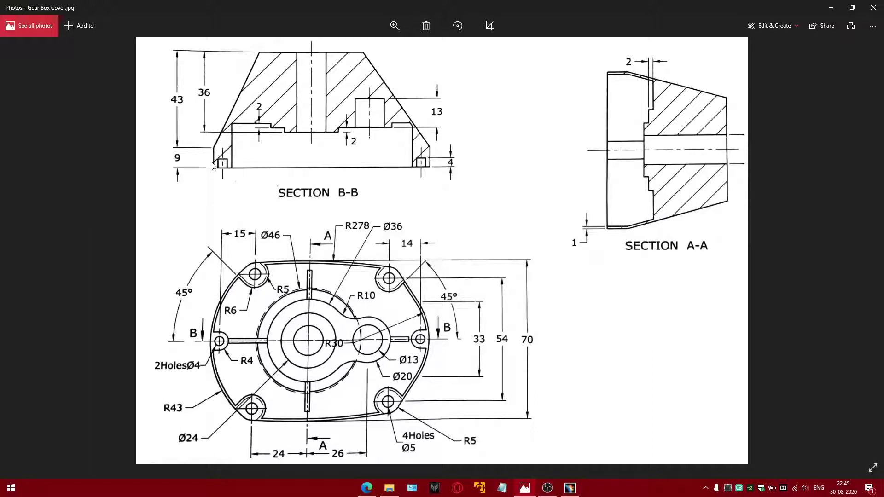
click(569, 488)
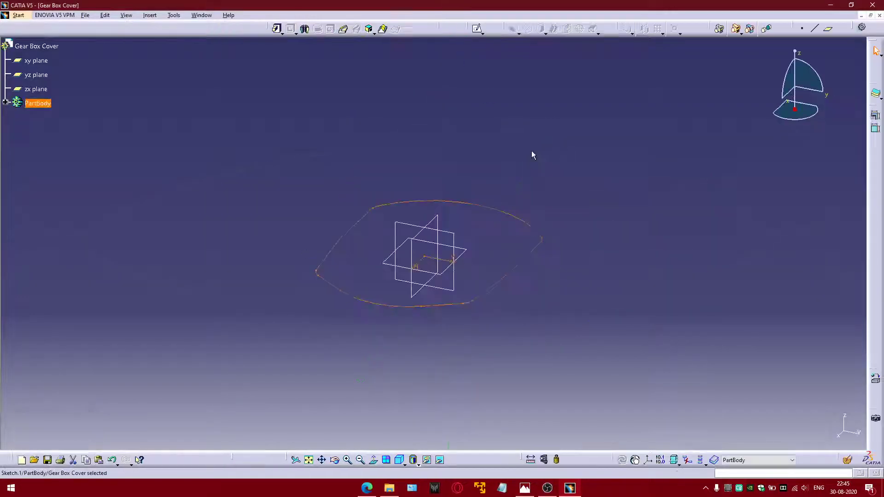
click(276, 28)
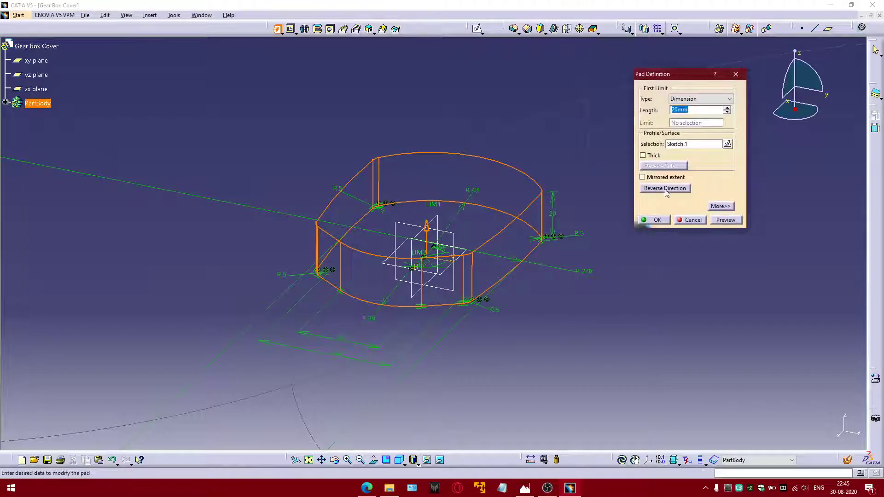
click(665, 189)
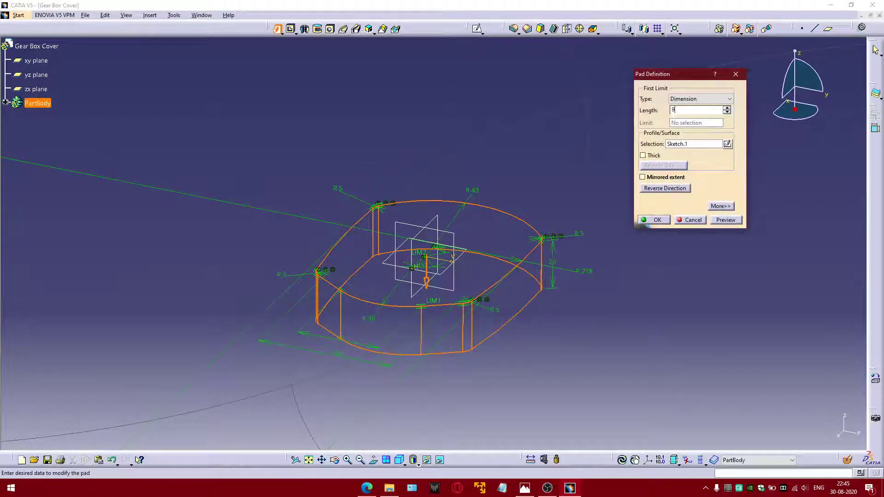
text(9)
key(Return)
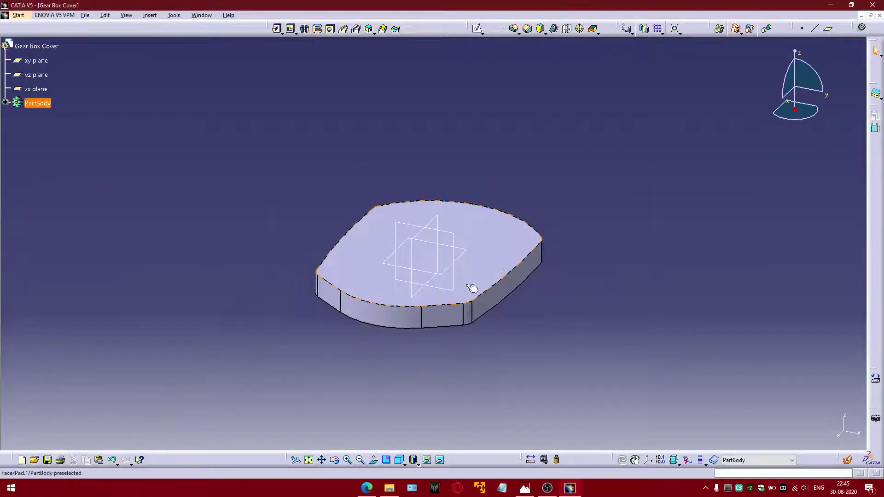
Step: Consult the reference drawing and create a reference plane offset 43 mm above the xy plane
click(482, 275)
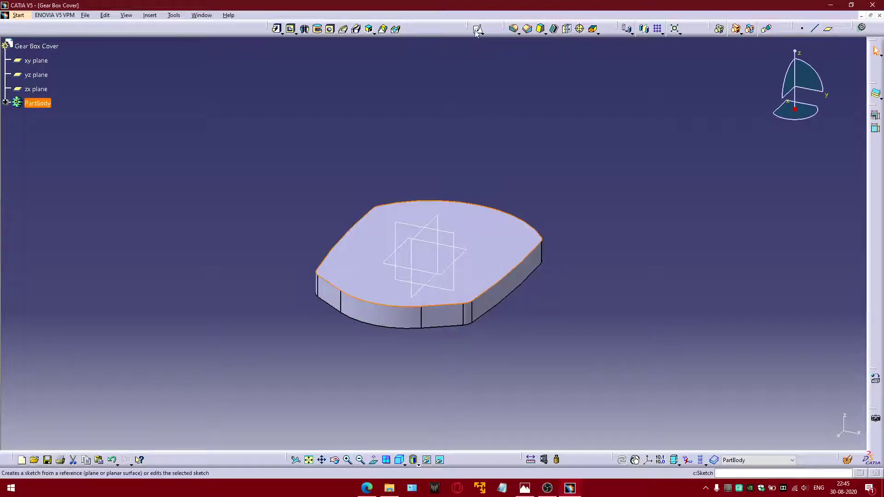
click(570, 488)
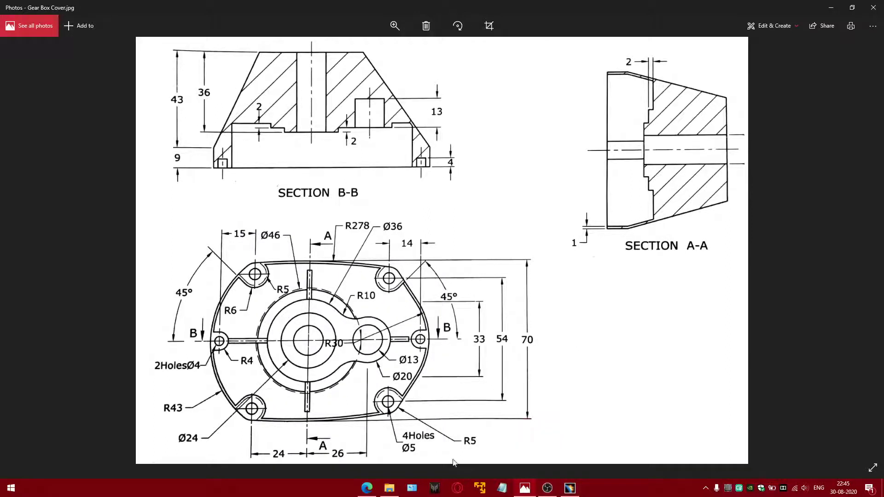
click(569, 487)
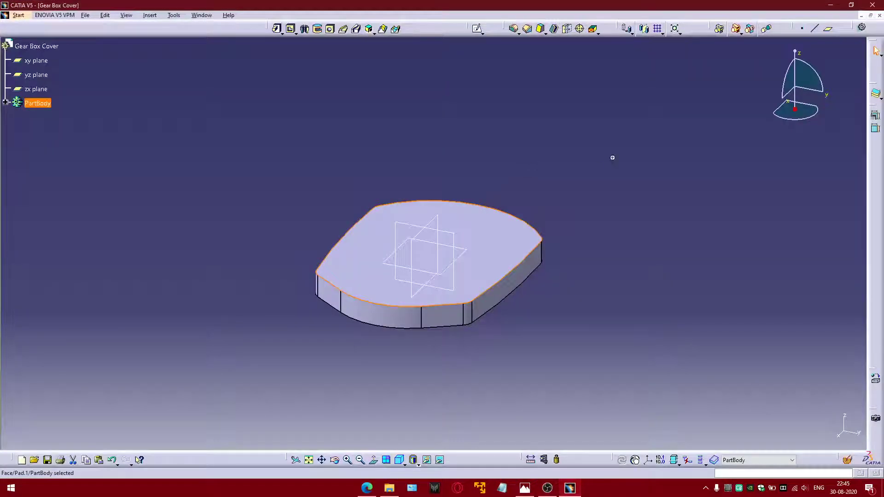
middle_drag(613, 157, 578, 169)
click(579, 170)
click(827, 30)
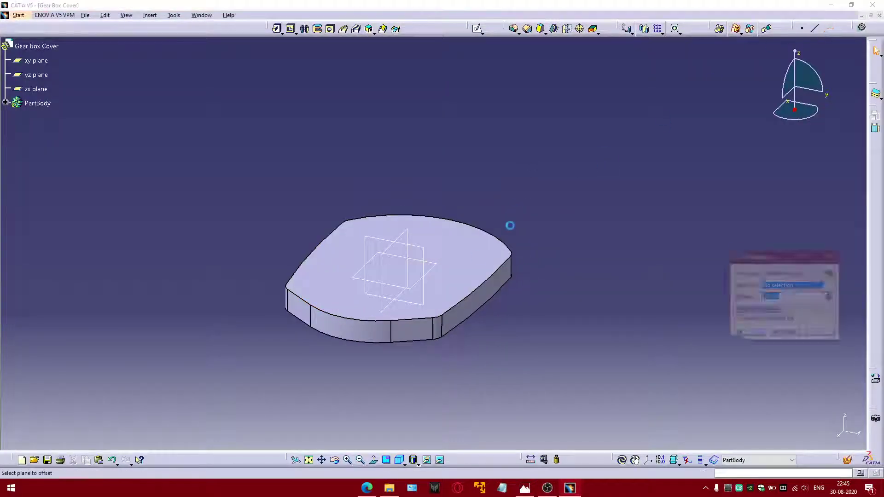
click(433, 265)
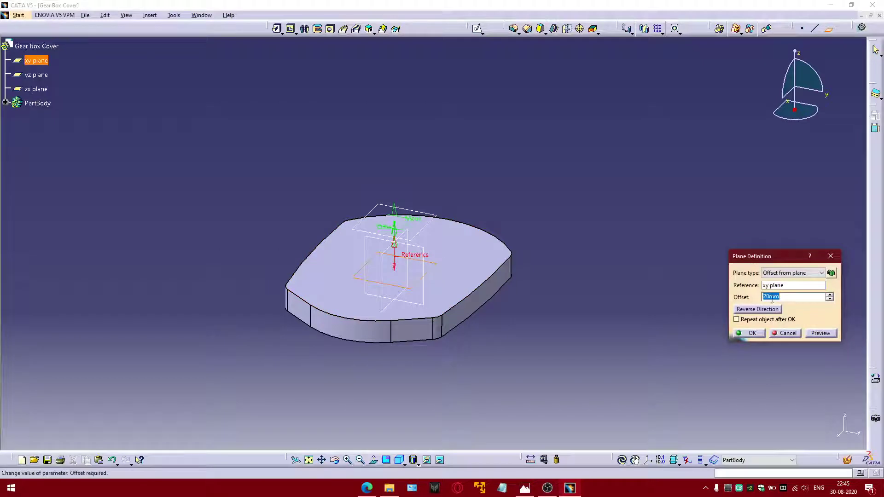
text(43)
key(Return)
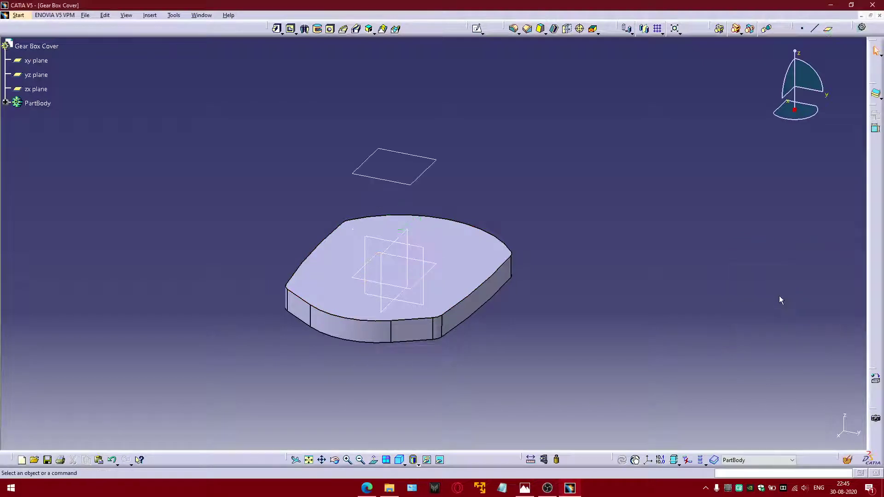
Step: Sketch on the pad's top face, project the face's full outline into the sketch and exit the sketch
click(451, 271)
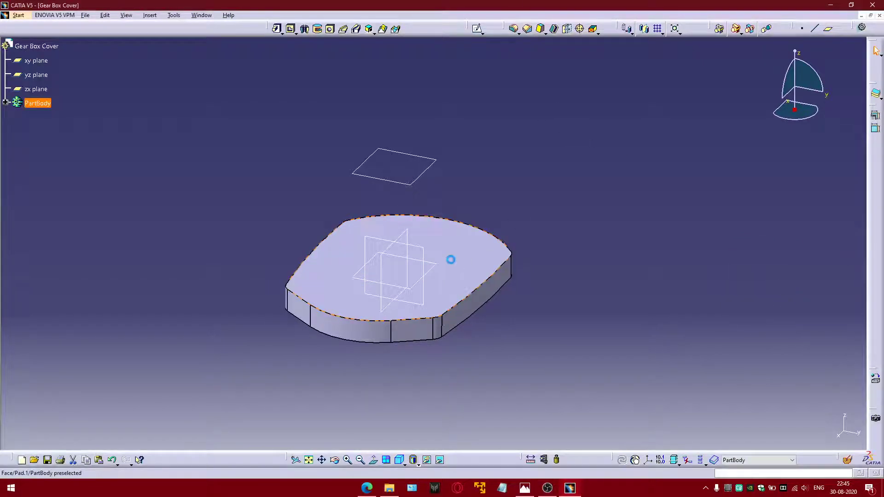
click(471, 29)
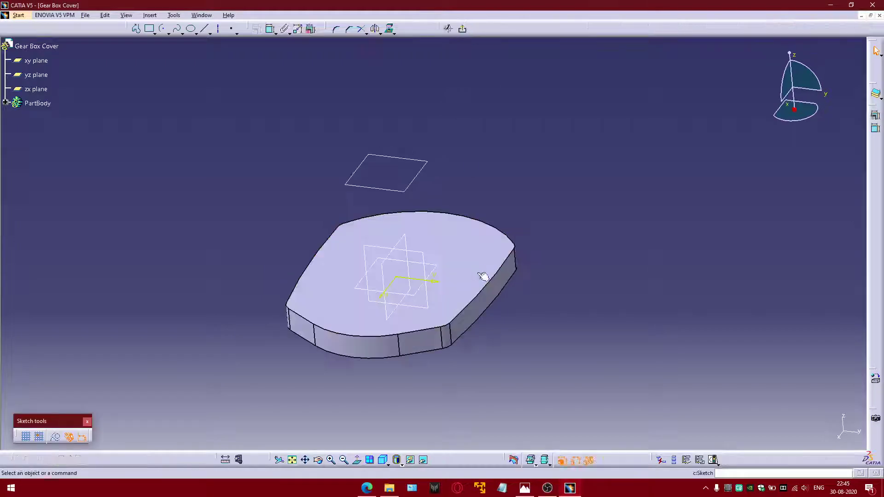
click(391, 30)
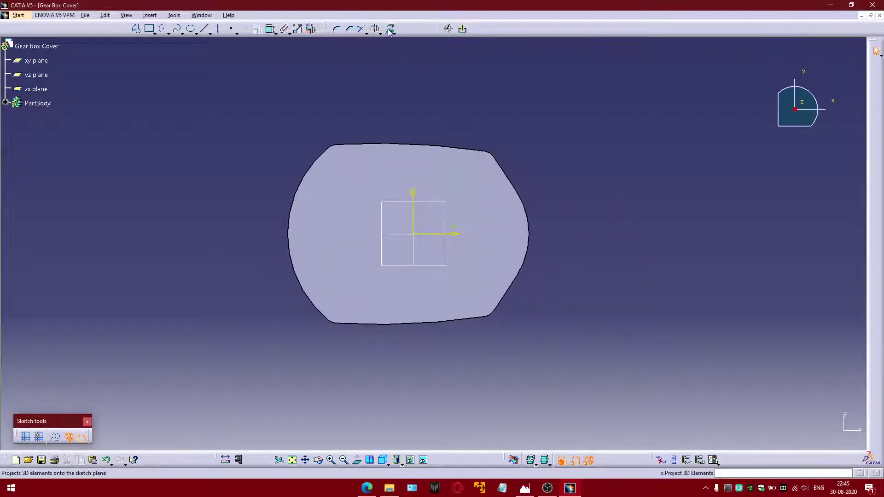
click(365, 157)
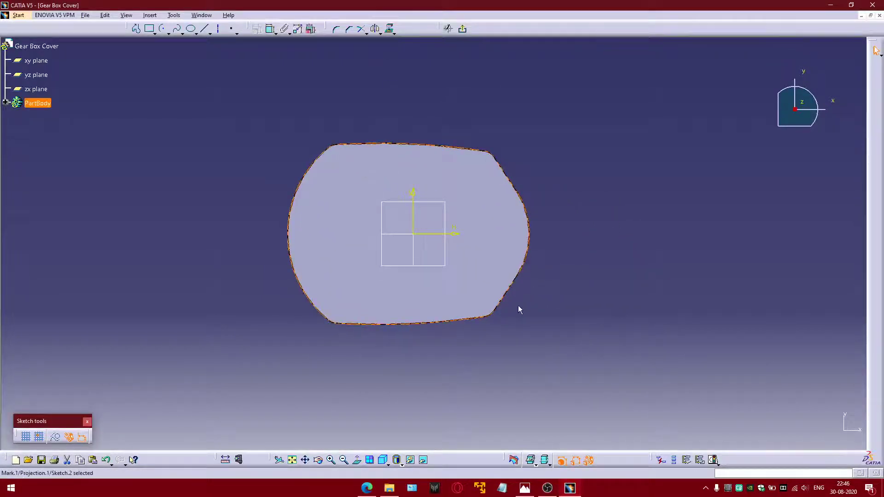
click(462, 28)
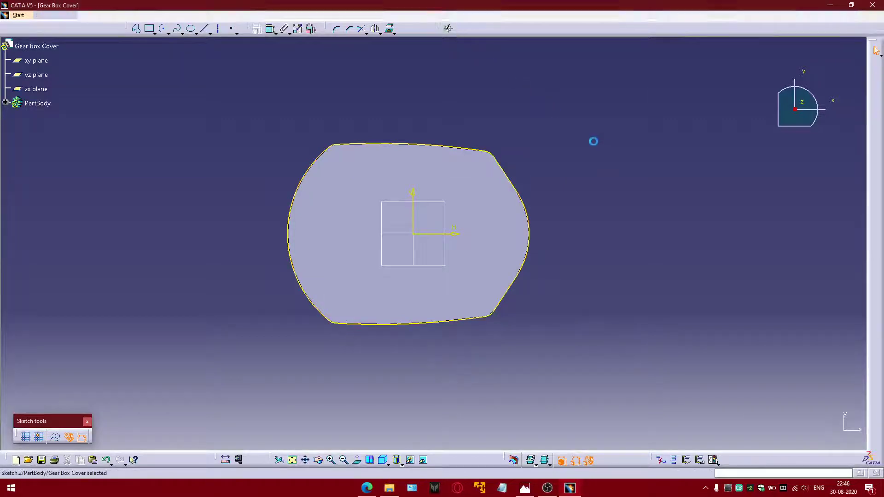
click(561, 160)
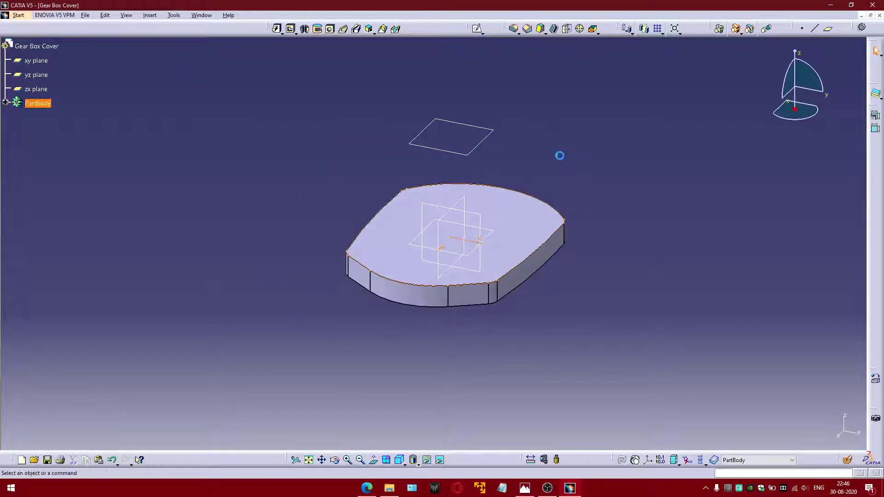
Step: Start a sketch on the offset plane and draw a circle about 31 mm in diameter centred on the origin
click(490, 138)
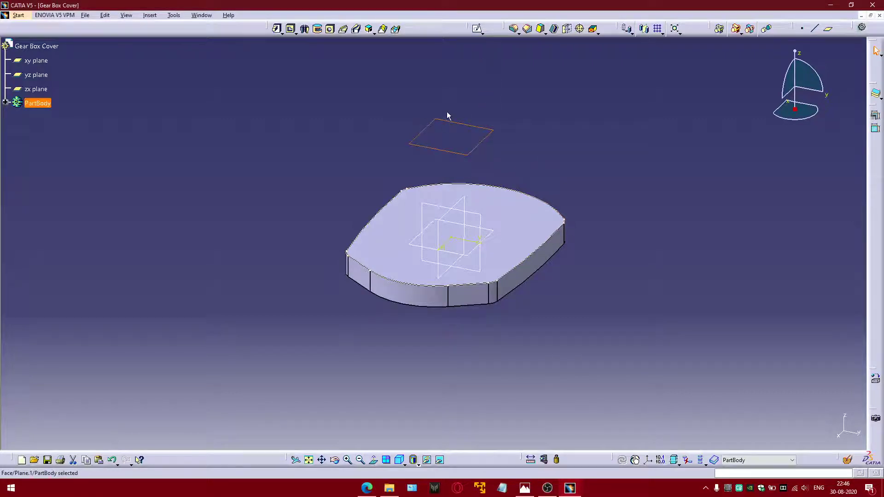
click(477, 29)
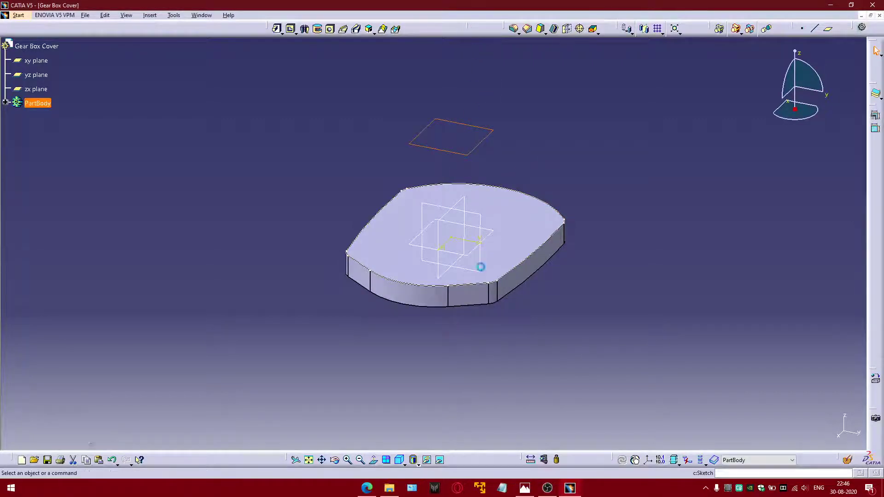
click(569, 489)
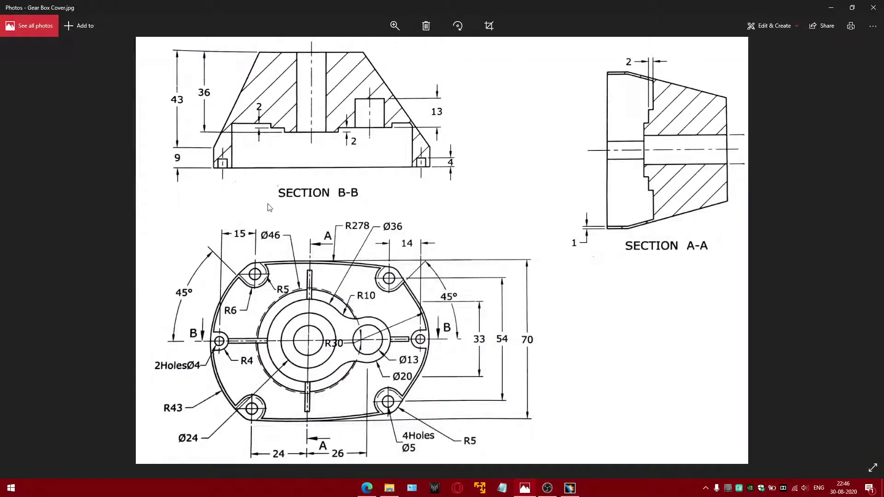
click(570, 489)
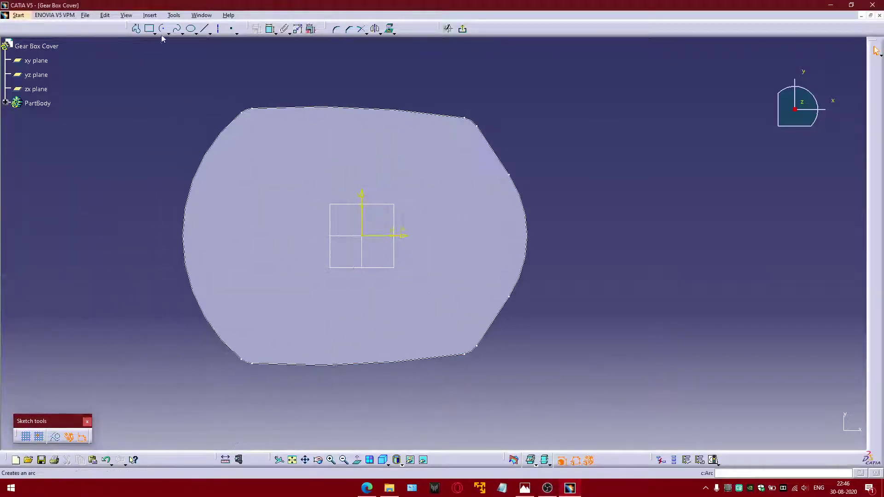
click(168, 32)
click(178, 56)
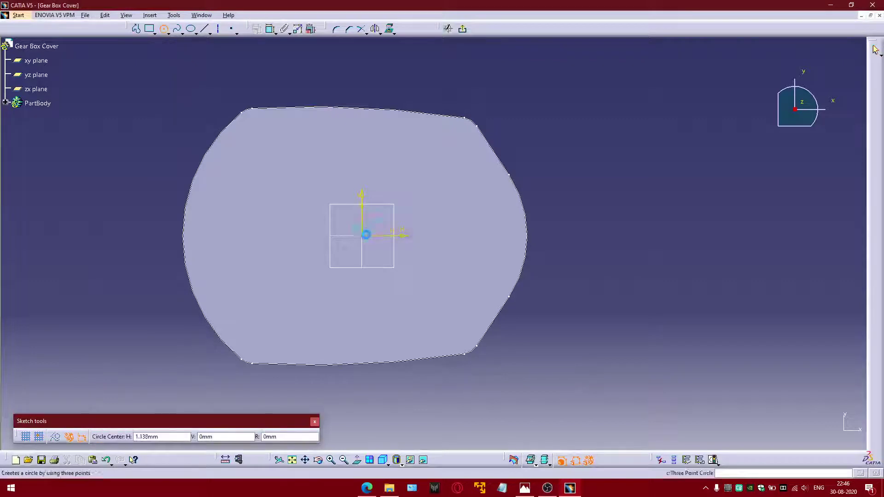
click(363, 236)
click(371, 179)
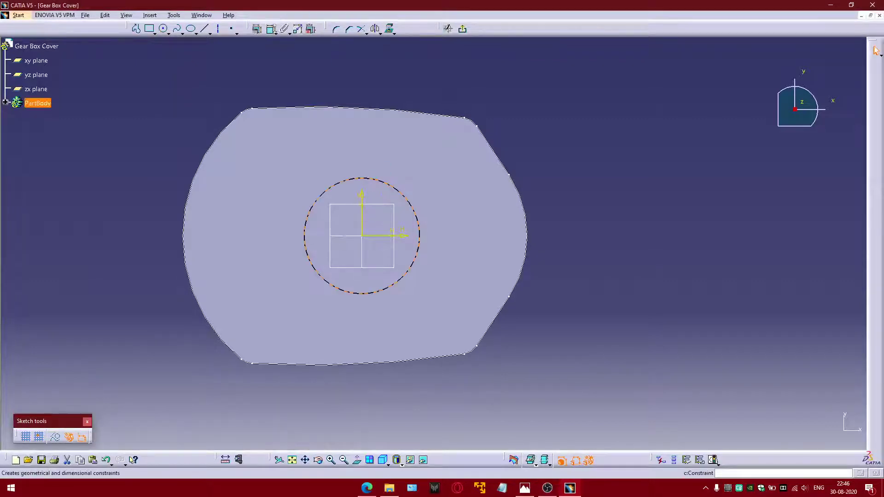
Step: Constrain the circle's diameter to 46 mm
click(271, 29)
click(375, 181)
click(404, 89)
double_click(402, 89)
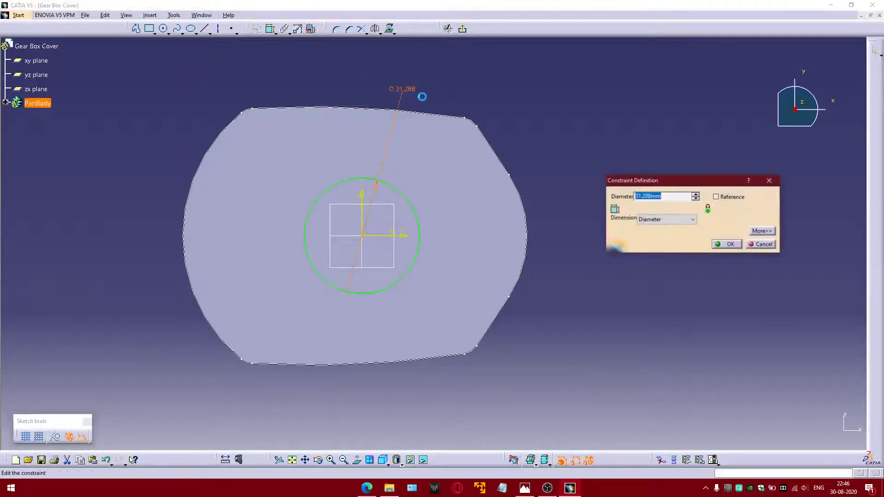
text(46)
key(Return)
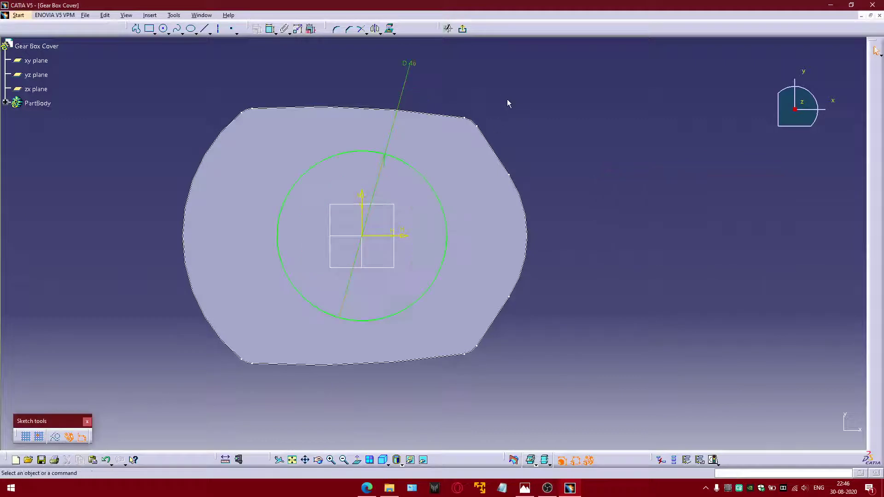
Step: Draw construction axis lines radiating from the origin towards the corners and ends of the cover outline
middle_drag(442, 223, 525, 233)
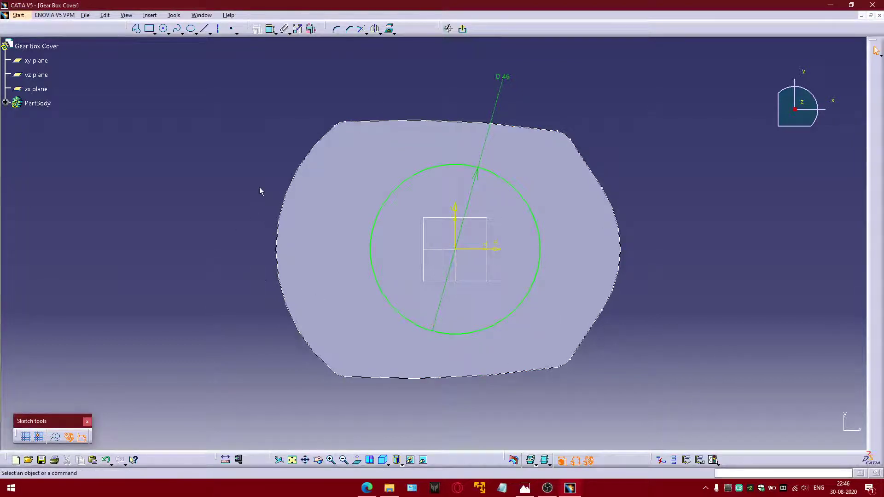
middle_drag(260, 191, 219, 186)
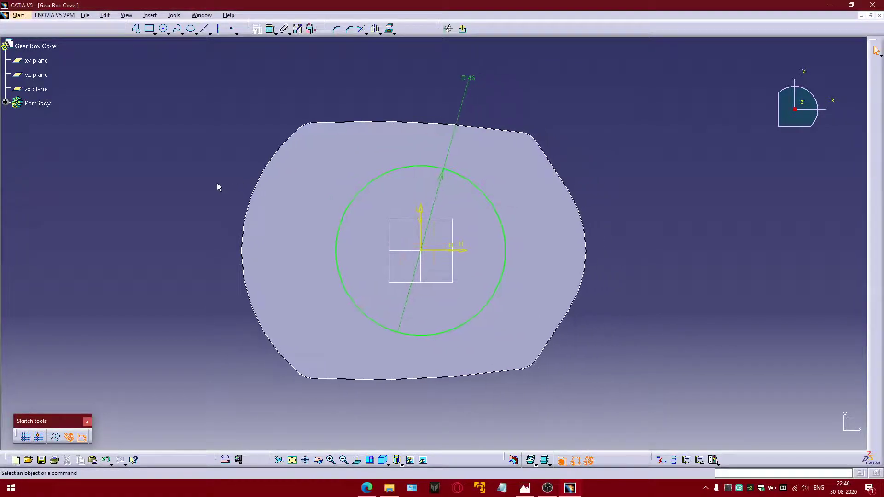
click(219, 31)
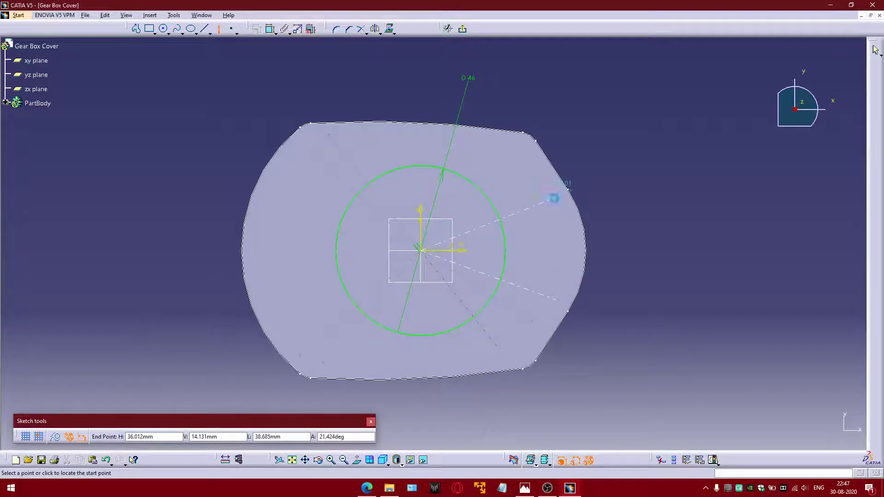
click(422, 251)
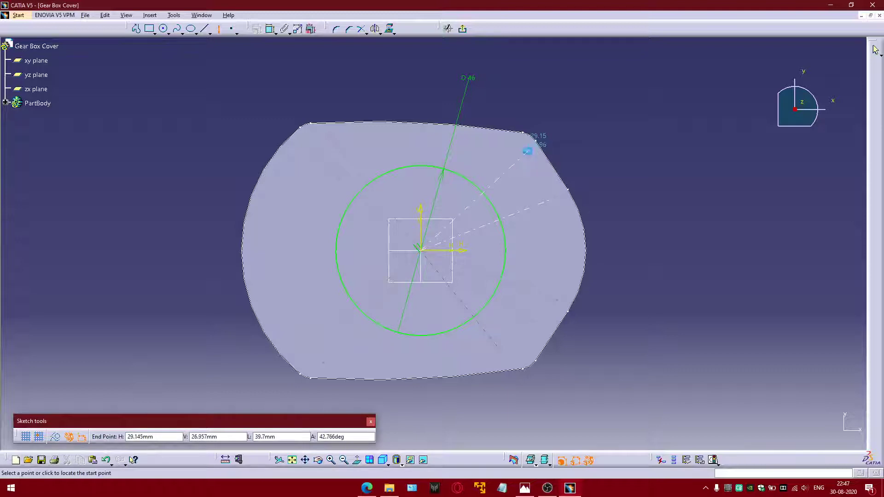
click(527, 151)
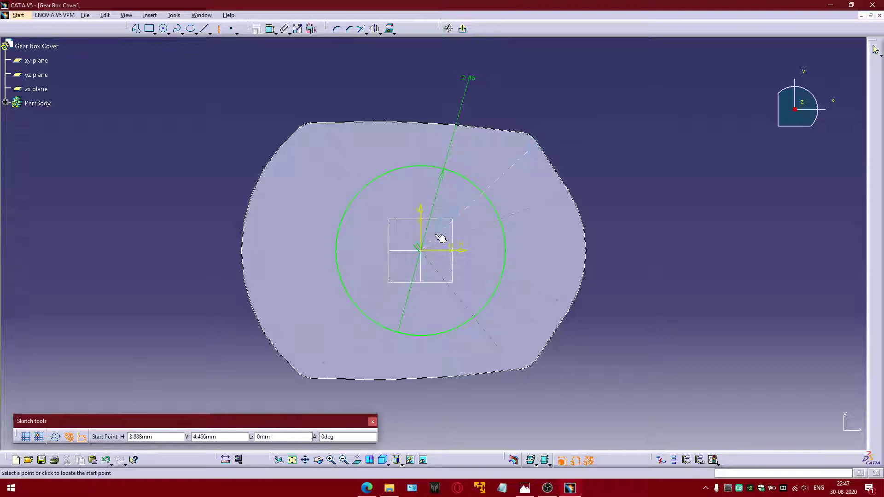
click(504, 143)
key(Escape)
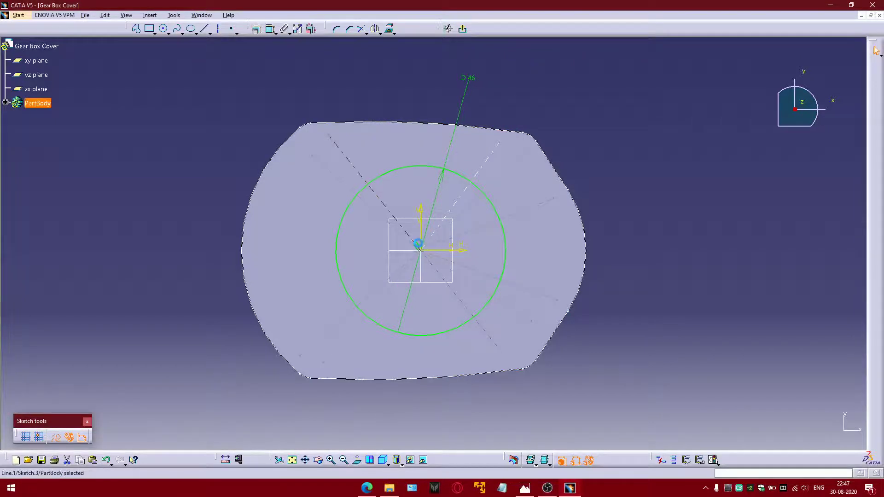
Step: Delete the automatic constraint placed between the axis lines at the origin
mouse_move(439, 276)
middle_down()
mouse_move(435, 202)
mouse_move(464, 202)
middle_up()
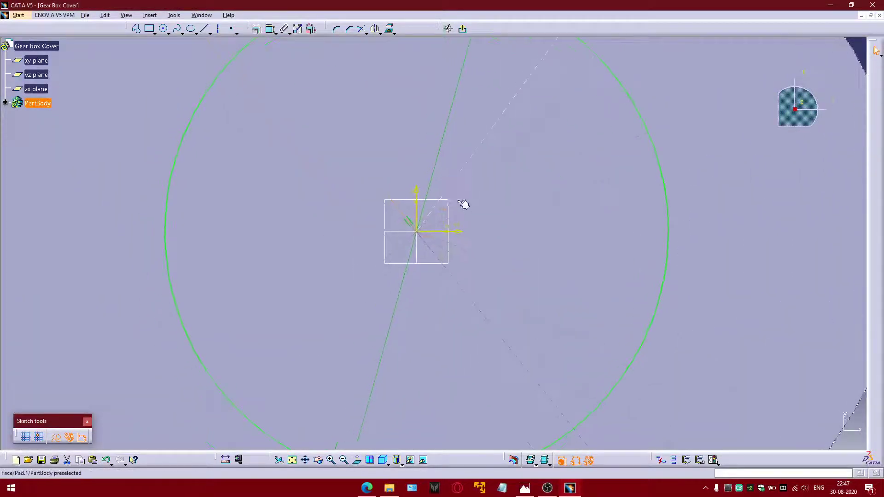
click(409, 219)
middle_drag(420, 136, 436, 197)
Step: Make the ends of three axis lines coincident with the two upper-right corner vertices and the upper end of the right-hand arc
click(270, 28)
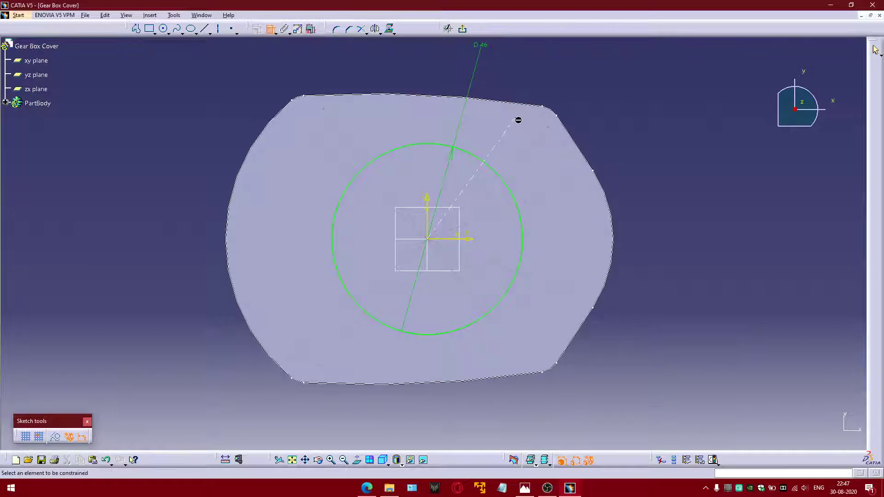
click(547, 111)
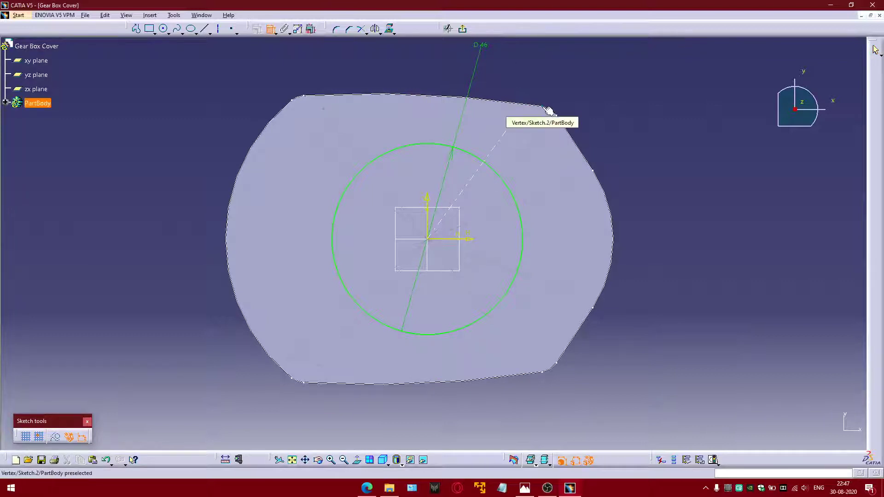
right_click(555, 82)
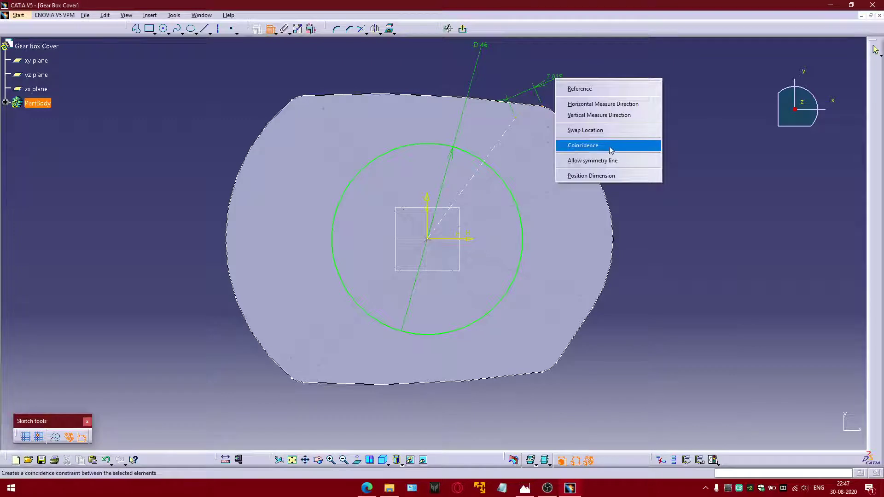
click(608, 145)
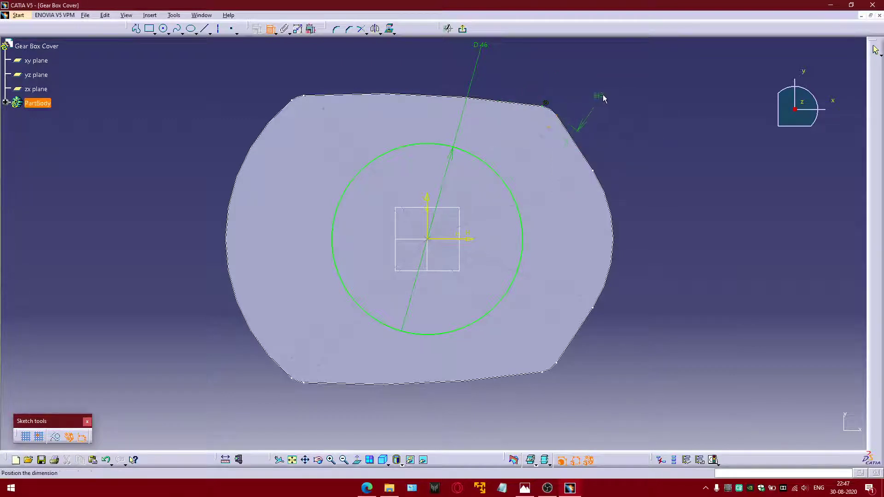
right_click(603, 98)
click(619, 160)
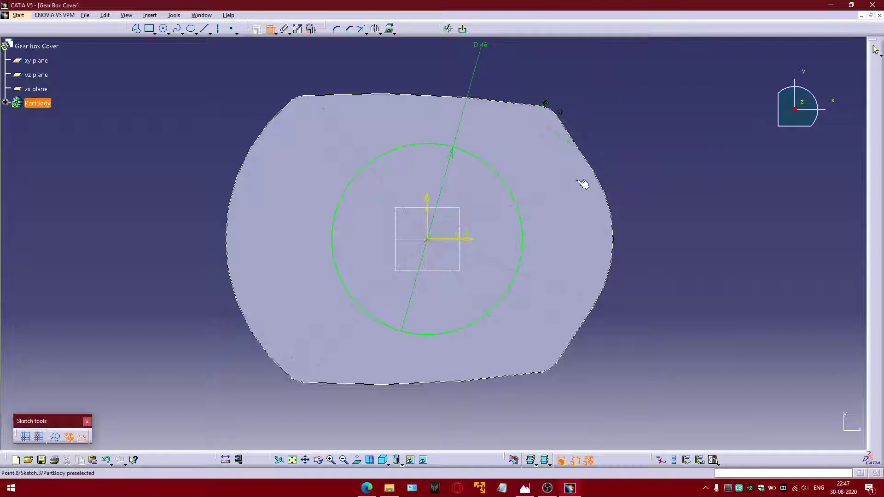
right_click(618, 113)
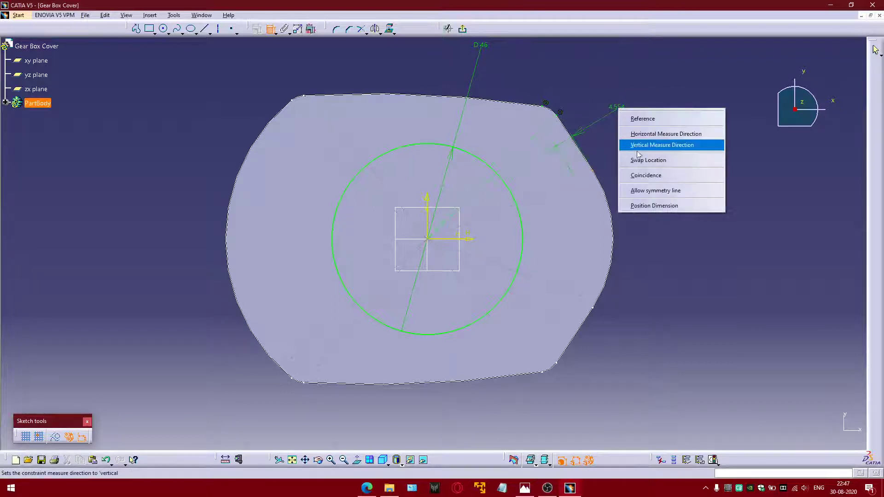
click(651, 177)
Step: Make the end of the next axis line coincident with the lower endpoint of the outline's right-hand arc
middle_drag(656, 245, 633, 235)
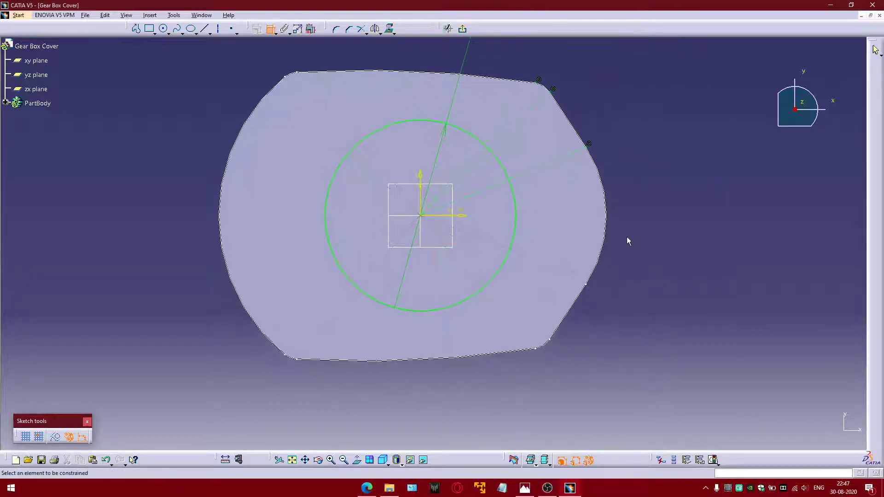
click(575, 274)
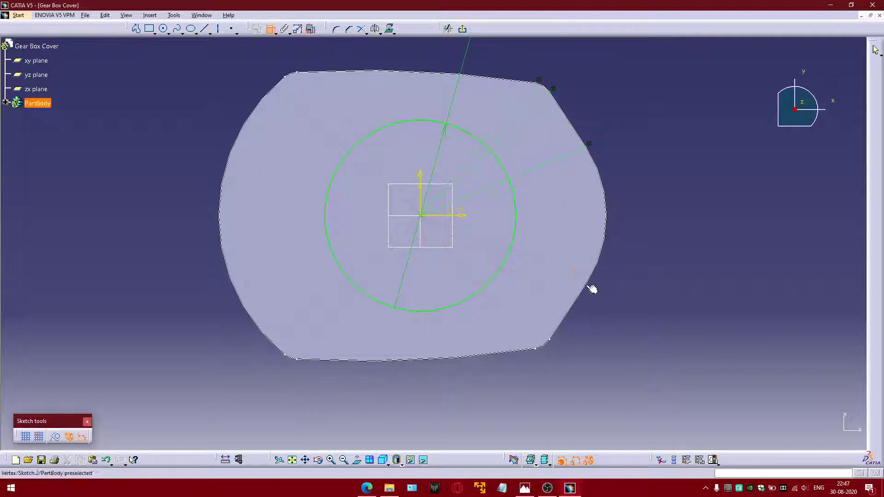
right_click(662, 216)
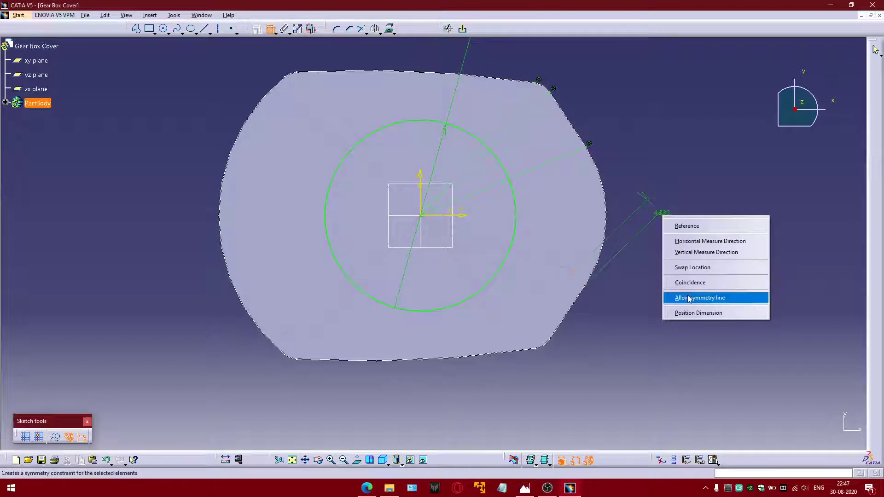
click(689, 298)
right_click(626, 271)
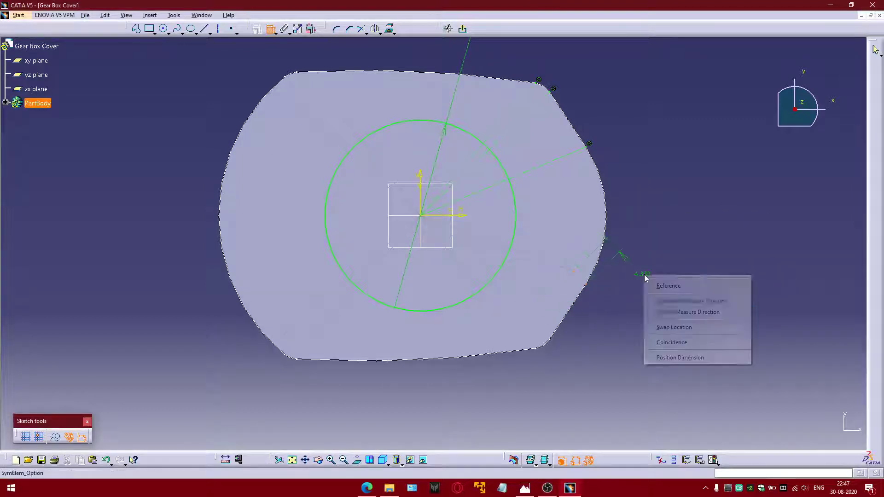
click(673, 340)
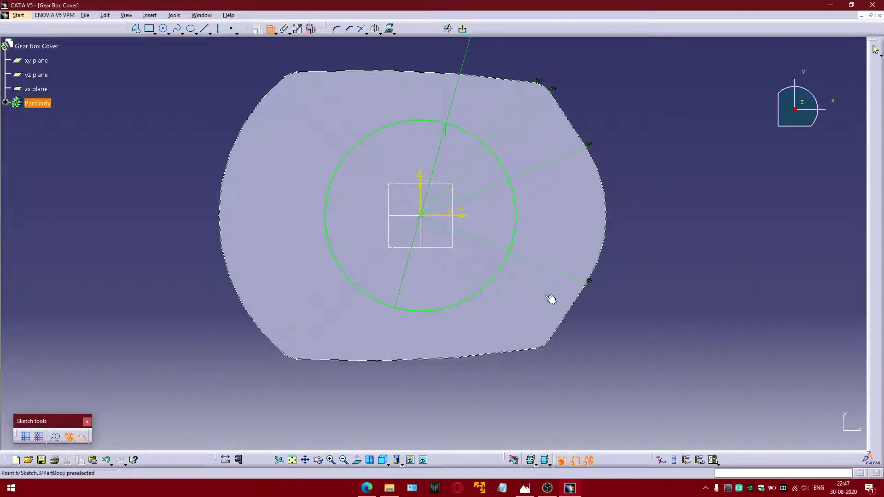
Step: Make the ends of two axis lines coincident with the two vertices of the outline's lower-right corner
right_click(659, 326)
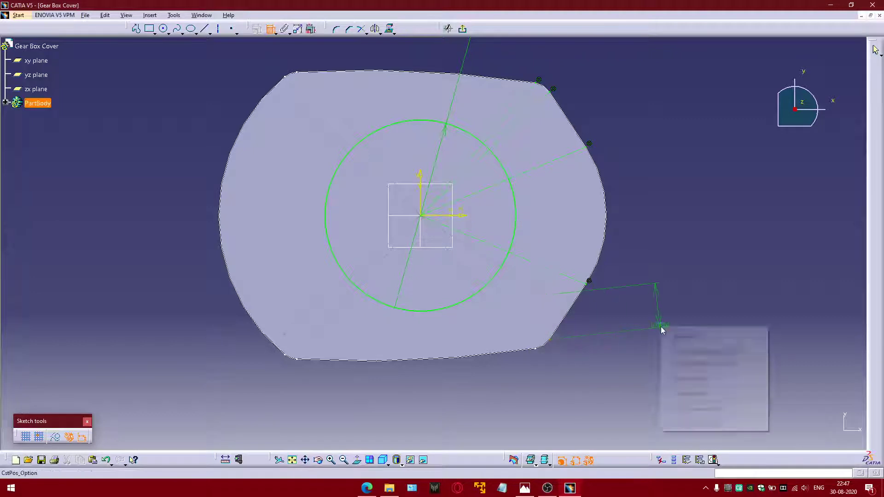
click(687, 393)
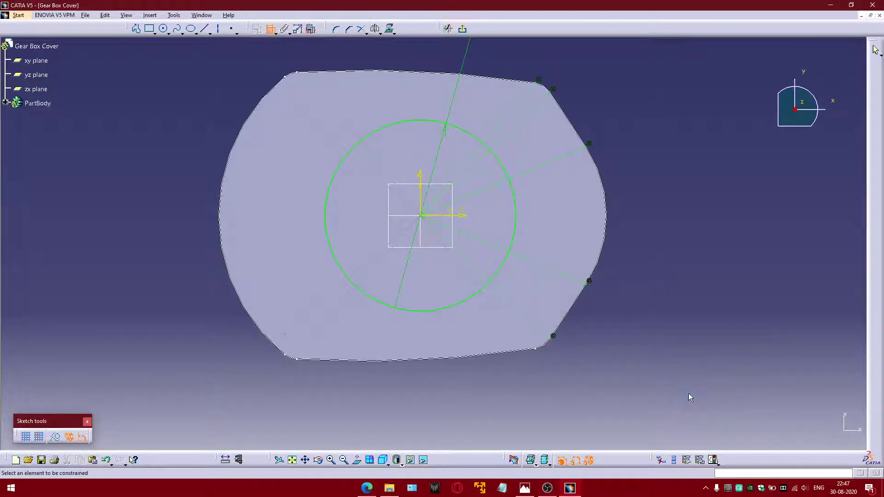
click(523, 332)
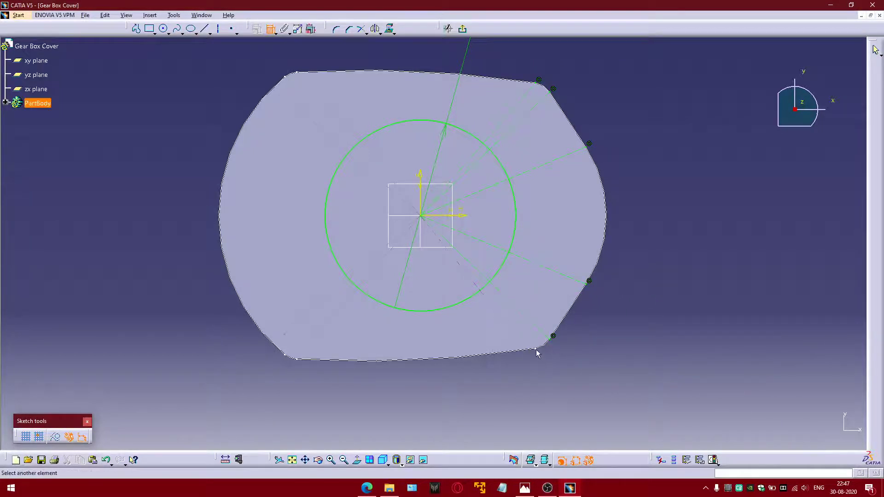
right_click(612, 342)
click(645, 401)
Step: Make the ends of two axis lines coincident with the two vertices of the outline's lower-left corner
middle_drag(458, 378, 548, 346)
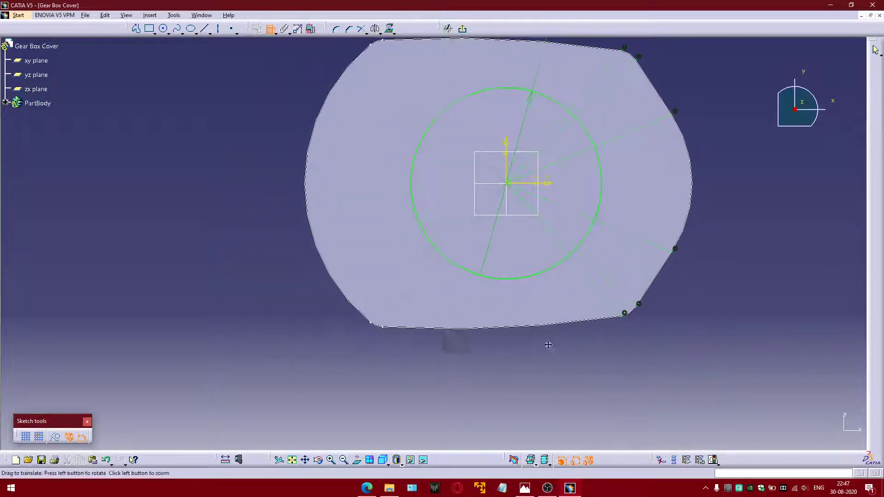
click(401, 311)
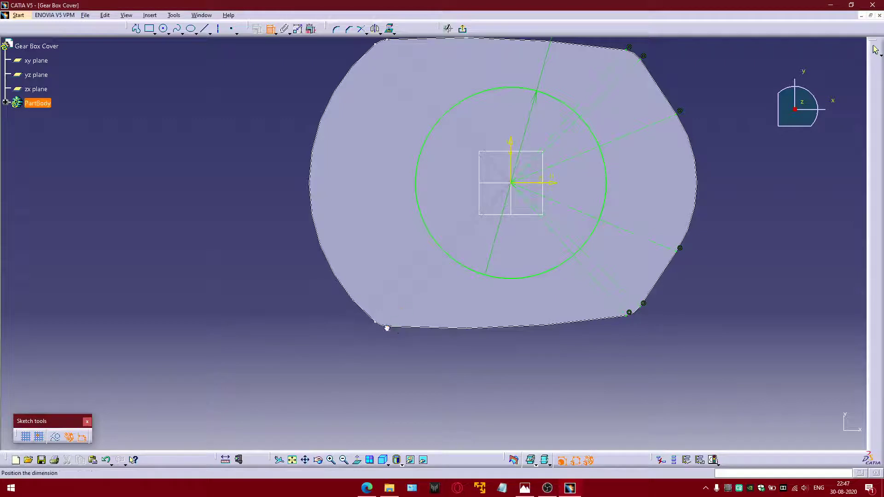
right_click(262, 293)
click(322, 361)
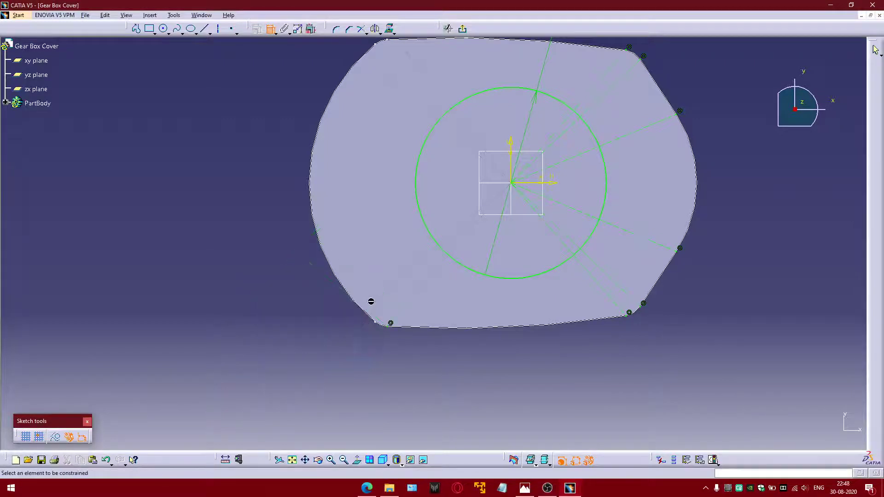
click(373, 303)
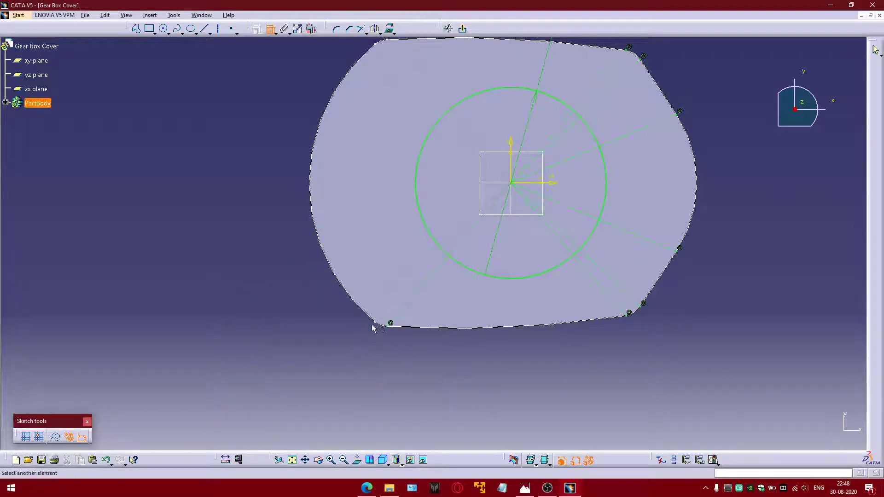
right_click(258, 289)
click(292, 351)
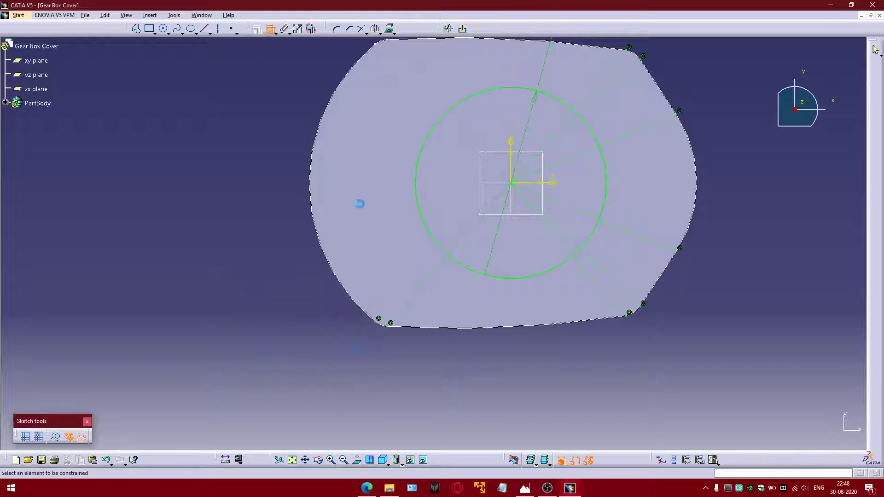
Step: Make the ends of the last two axis lines coincident with the two vertices of the outline's upper-left corner
click(388, 210)
click(374, 173)
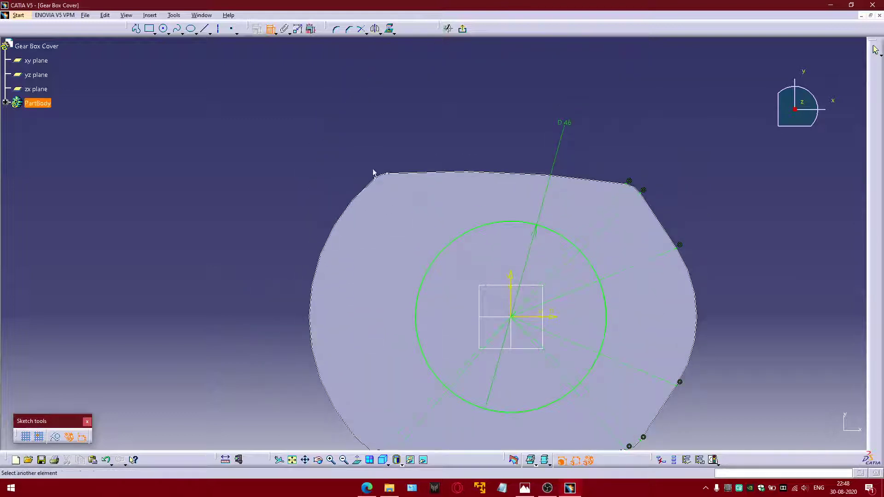
right_click(298, 113)
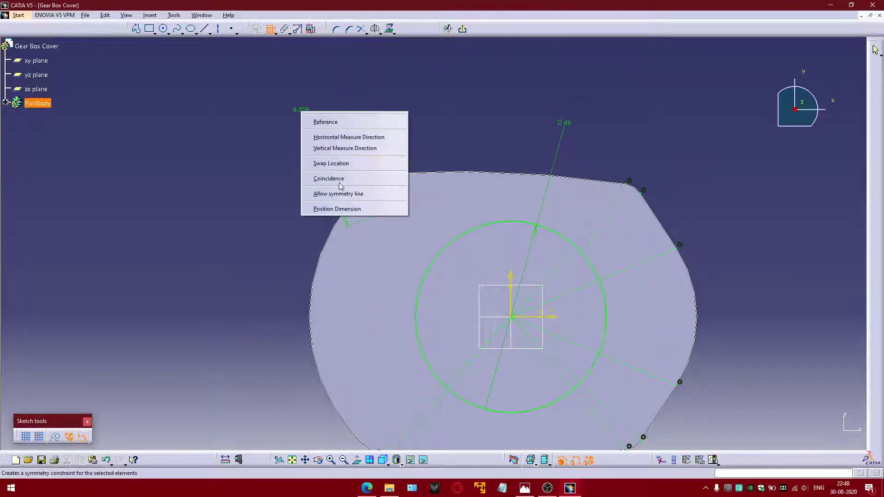
click(317, 176)
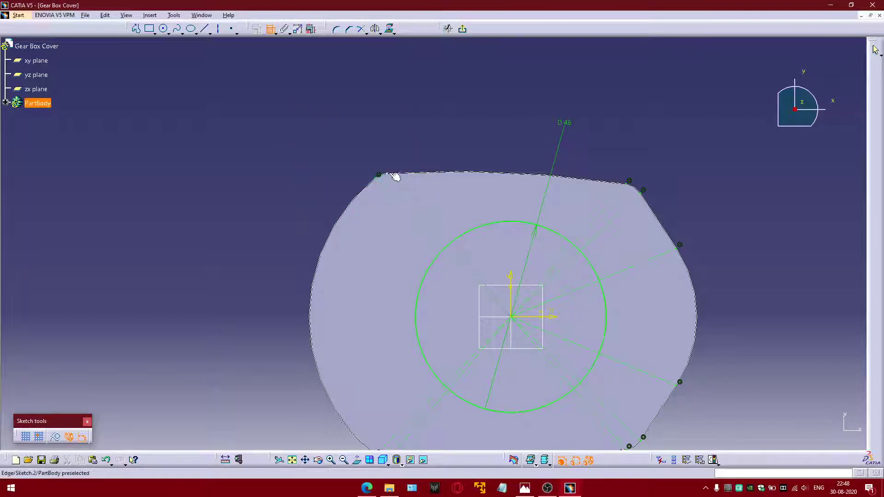
click(392, 177)
right_click(325, 116)
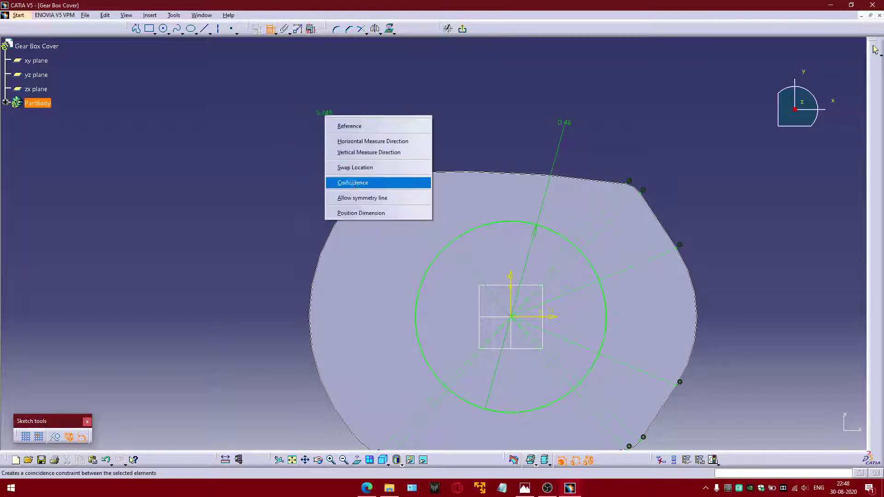
click(353, 183)
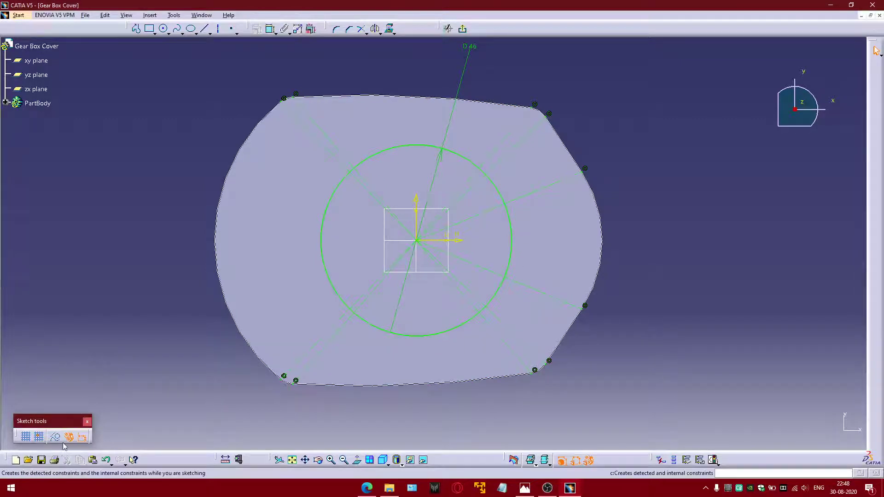
Step: Using Quick Trim in its break-only mode, split the 46 mm circle at the axis lines towards the two left corners and the lower-right corner
click(367, 33)
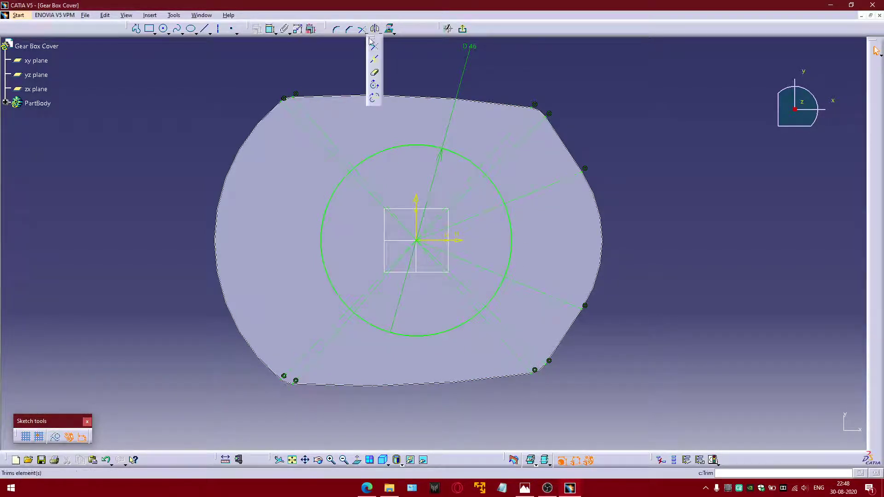
click(376, 75)
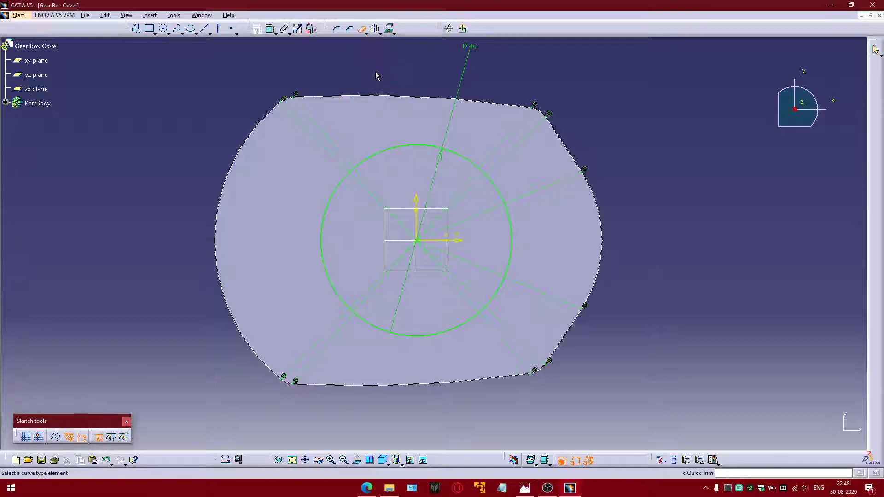
click(124, 437)
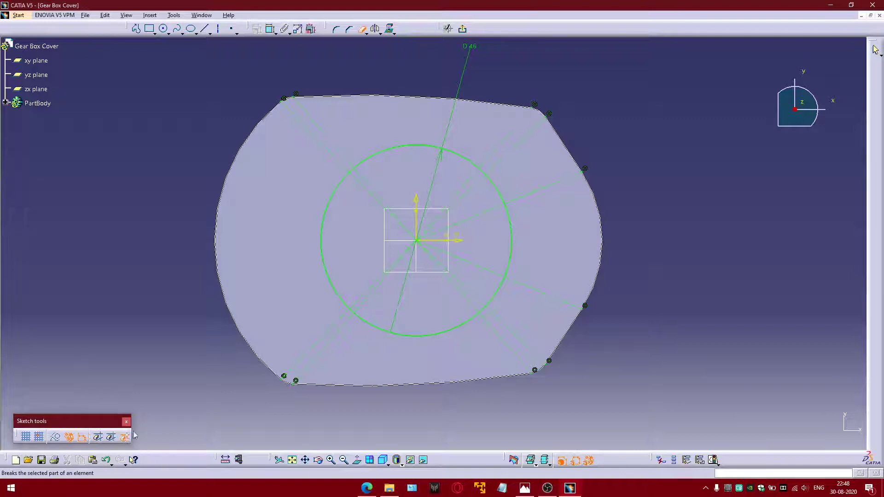
click(325, 259)
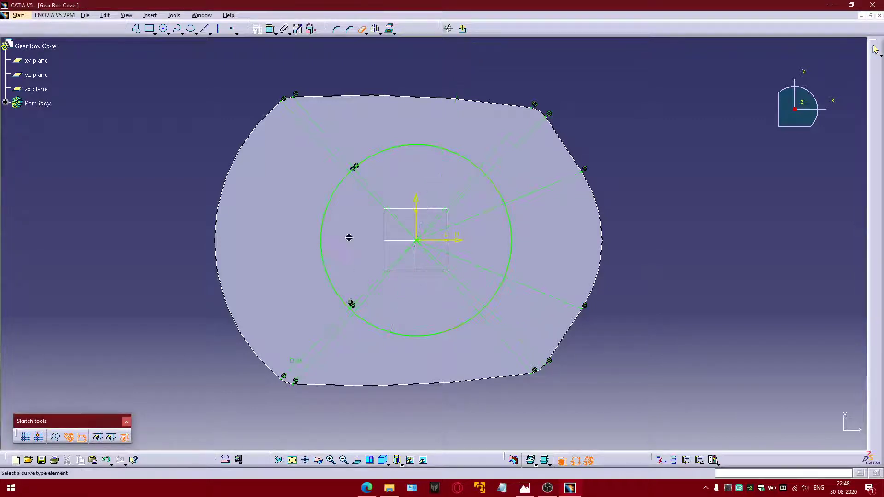
mouse_move(396, 231)
ctrl+middle_down()
mouse_move(394, 183)
mouse_move(366, 251)
ctrl+middle_up()
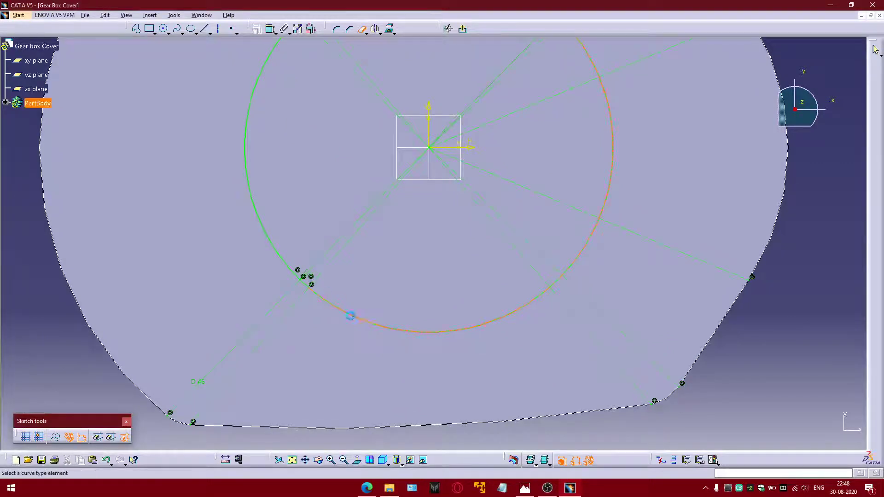
click(552, 286)
Step: Split the rest of the circle at the axis lines towards the right-hand arc's ends and the upper-right corner
middle_drag(594, 289, 505, 316)
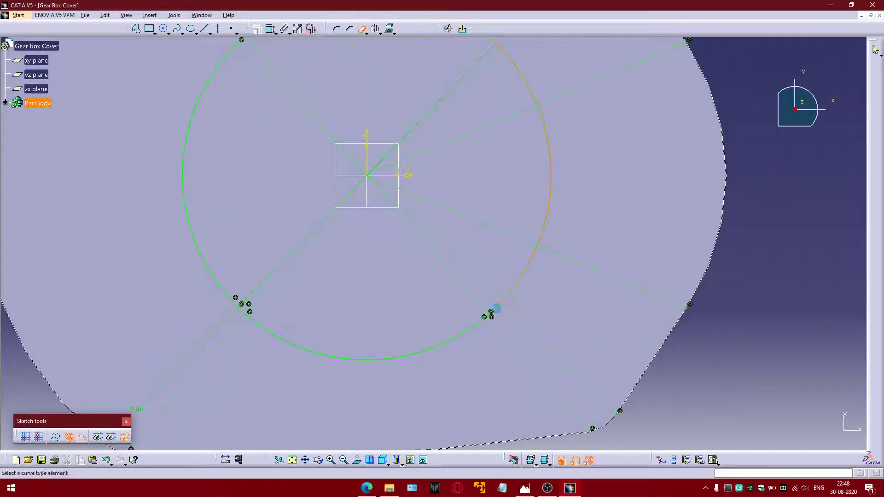
click(538, 223)
middle_drag(535, 155, 541, 250)
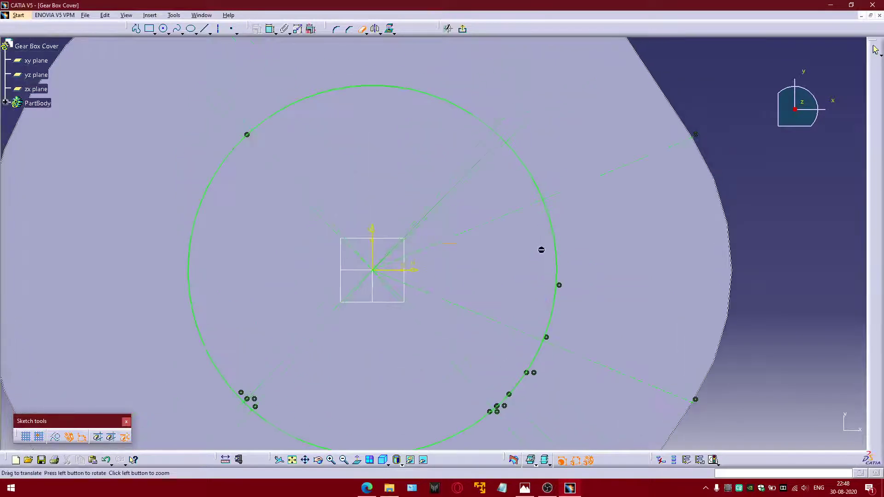
click(552, 214)
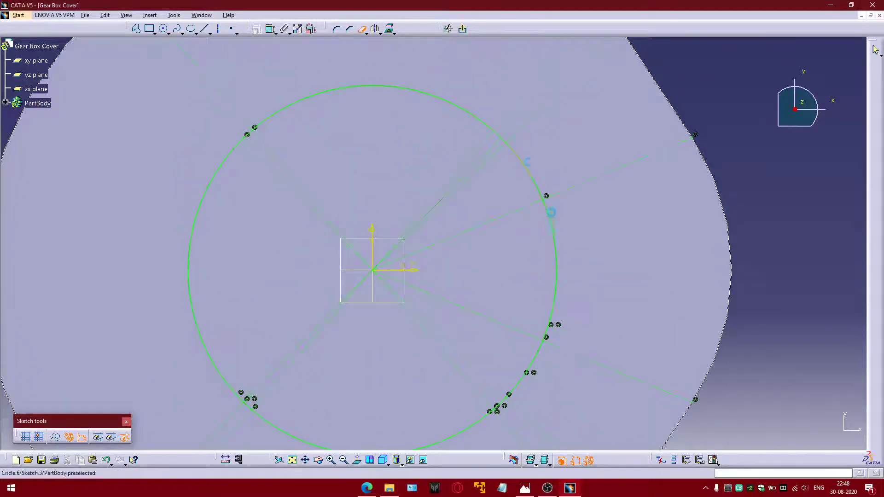
click(526, 165)
middle_drag(526, 165, 522, 205)
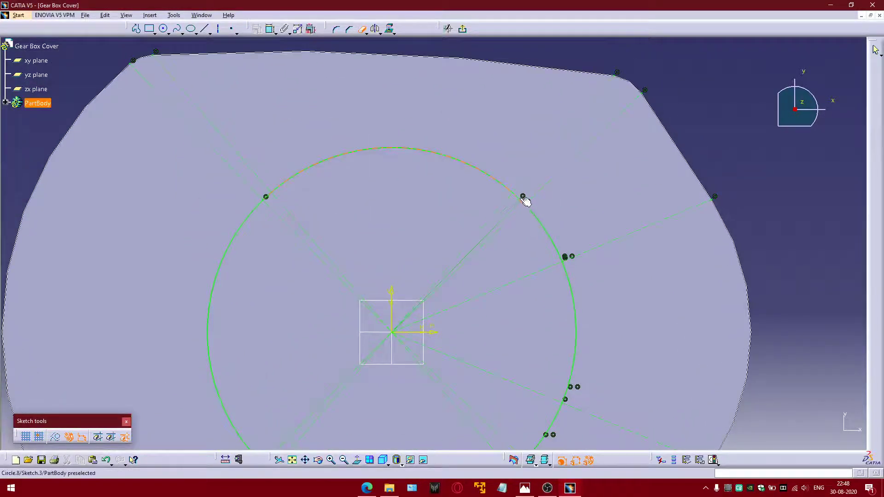
click(519, 192)
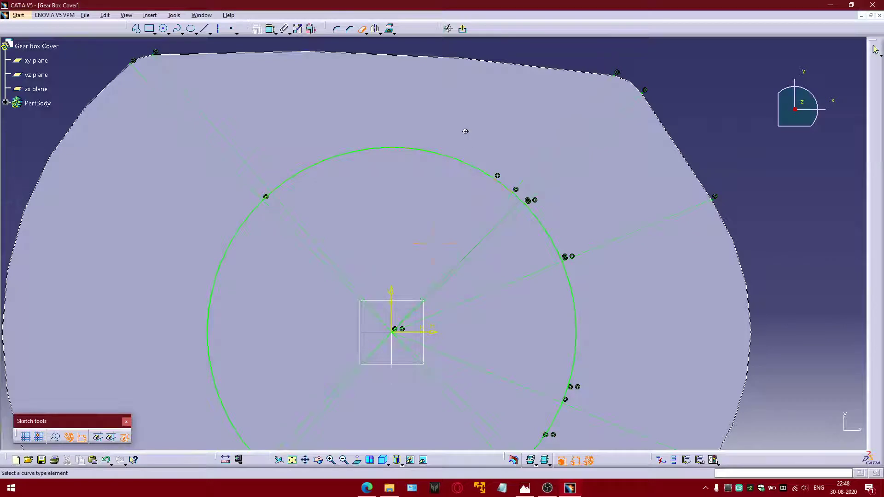
scroll(466, 132, down, 4)
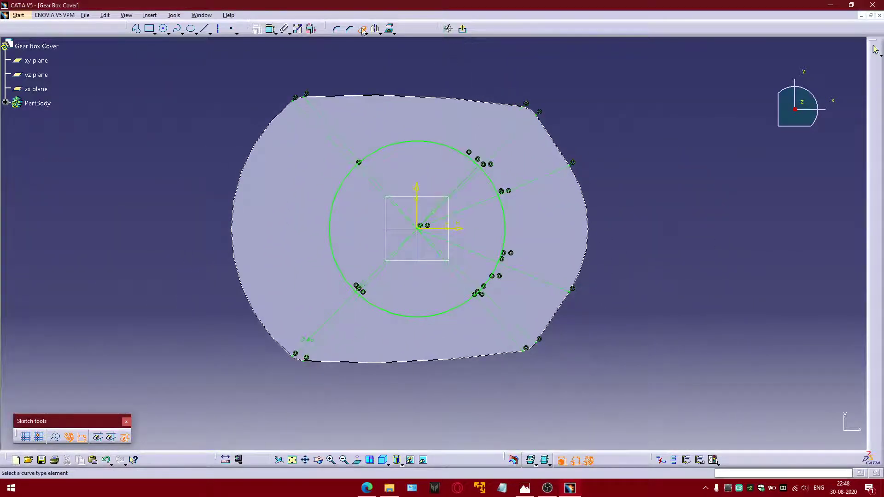
Step: Finish Quick Trim and exit the sketch of the split circle
click(363, 30)
click(462, 29)
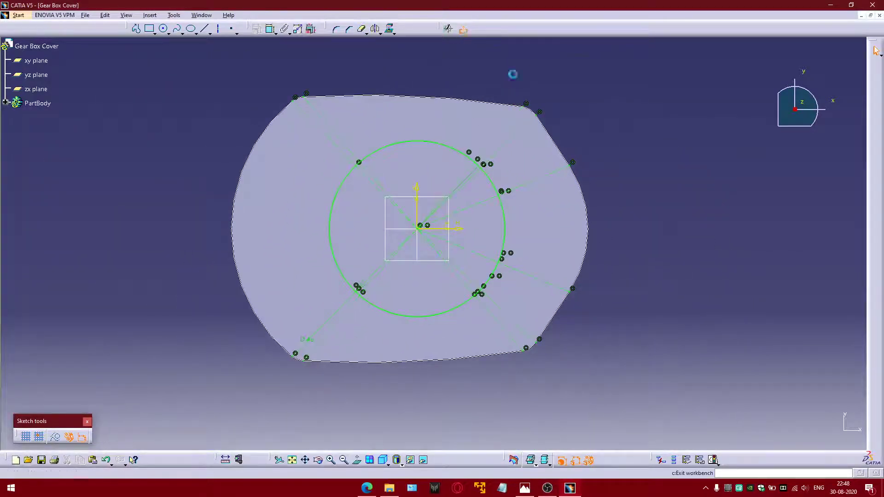
middle_drag(545, 276, 533, 260)
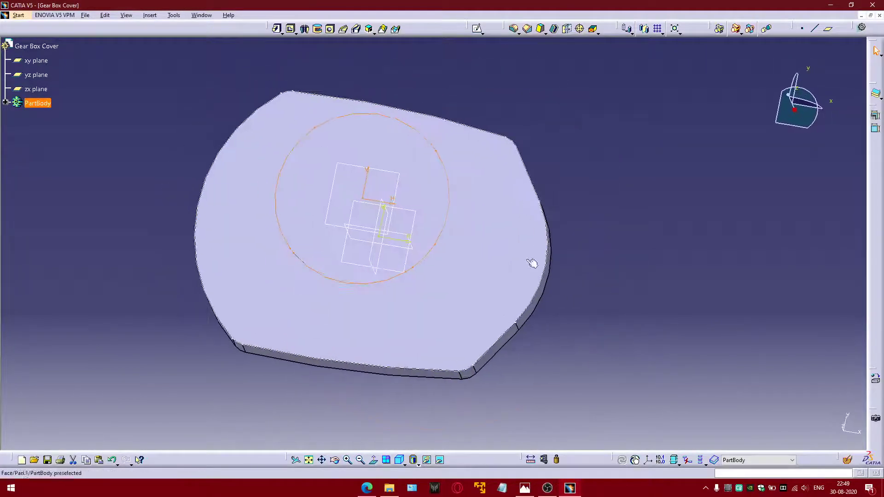
middle_drag(387, 239, 302, 247)
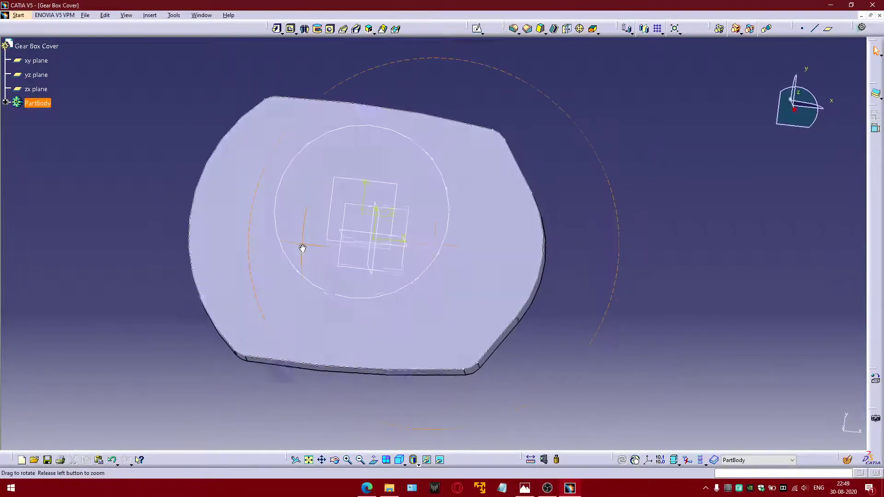
Step: Try a multi-sections solid with the base outline Sketch.2 and the circle Sketch.3 as its sections
click(384, 31)
click(474, 123)
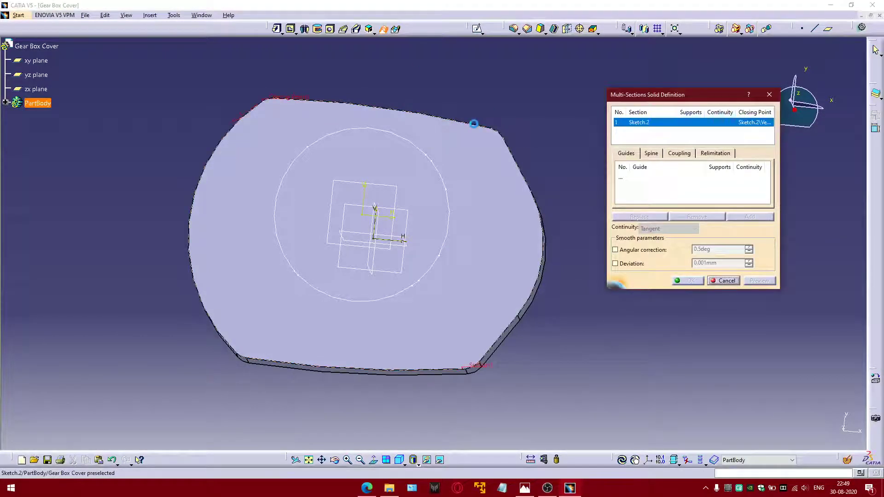
click(378, 133)
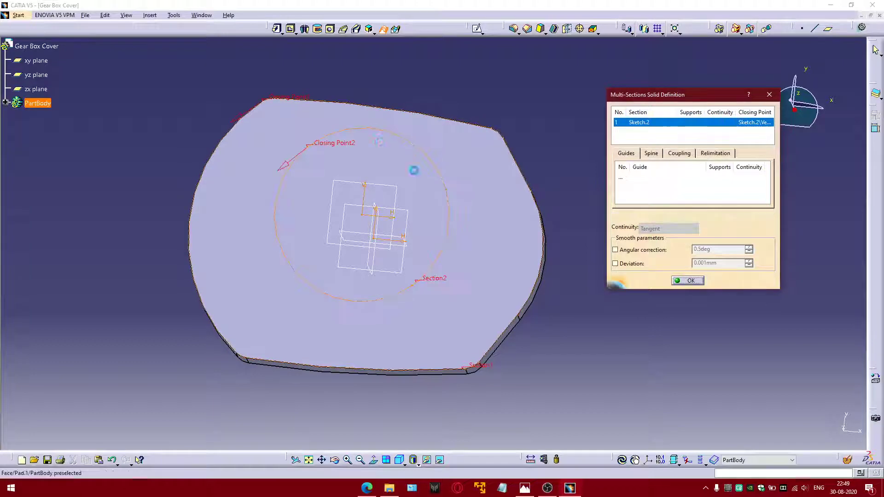
mouse_move(310, 166)
middle_down()
mouse_move(357, 204)
mouse_move(346, 203)
mouse_move(276, 106)
mouse_move(306, 139)
mouse_move(307, 167)
mouse_move(306, 138)
mouse_move(465, 245)
mouse_move(462, 229)
middle_up()
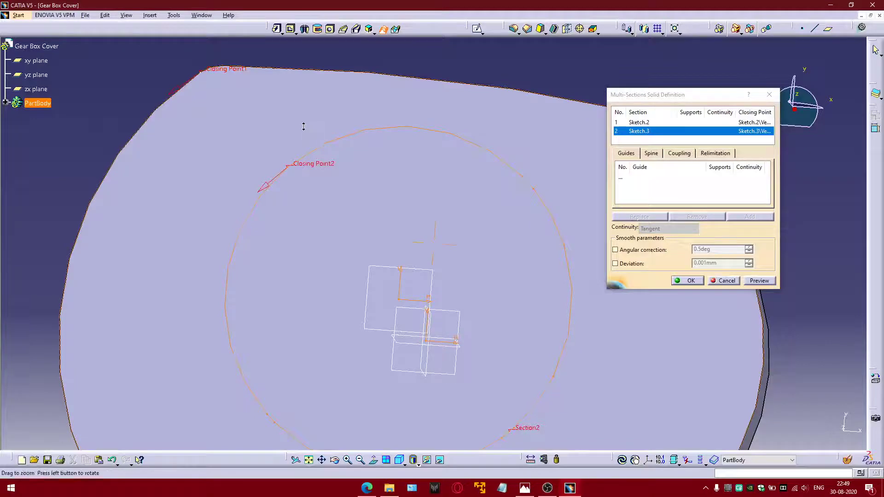
mouse_move(302, 124)
middle_down()
mouse_move(327, 199)
mouse_move(318, 206)
mouse_move(323, 251)
middle_up()
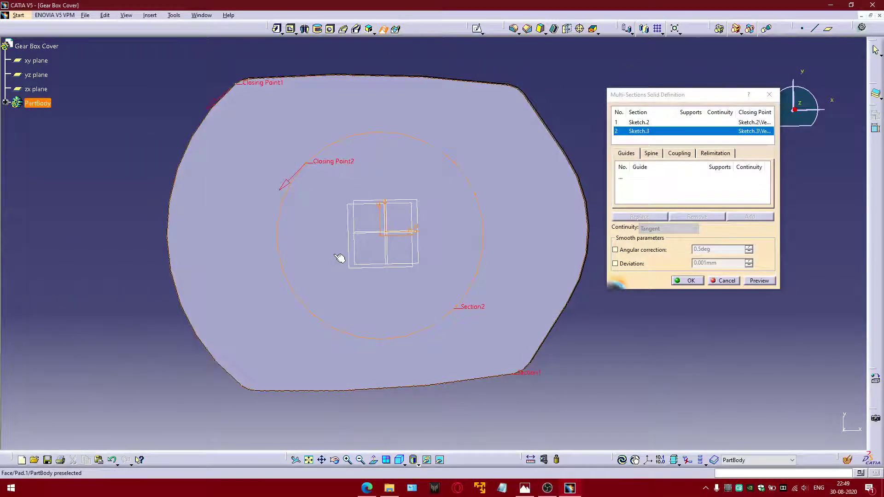
Step: Try coupling the outline's vertices at the upper-right corner and the right-hand arc's ends with the matching split points on the circle
click(679, 154)
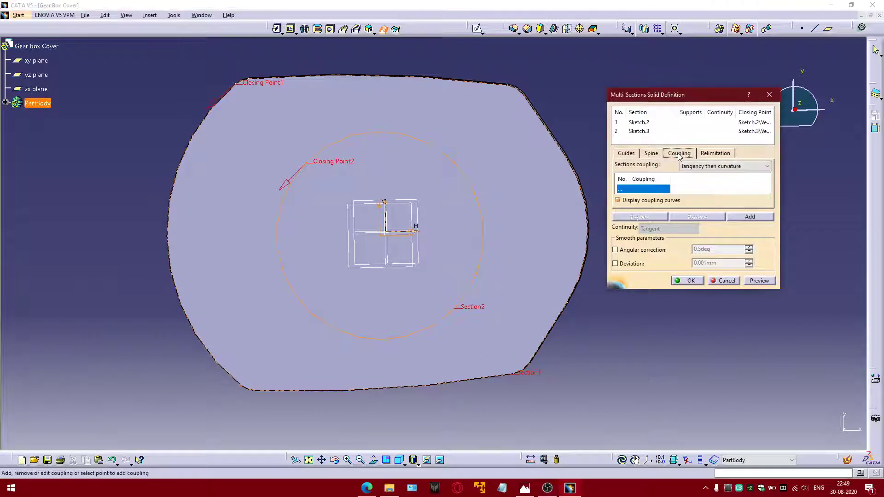
click(512, 91)
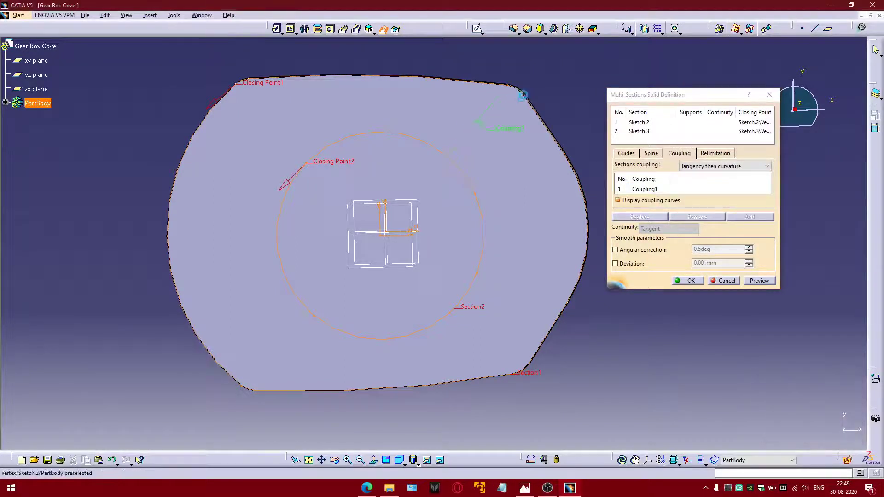
click(523, 94)
click(458, 166)
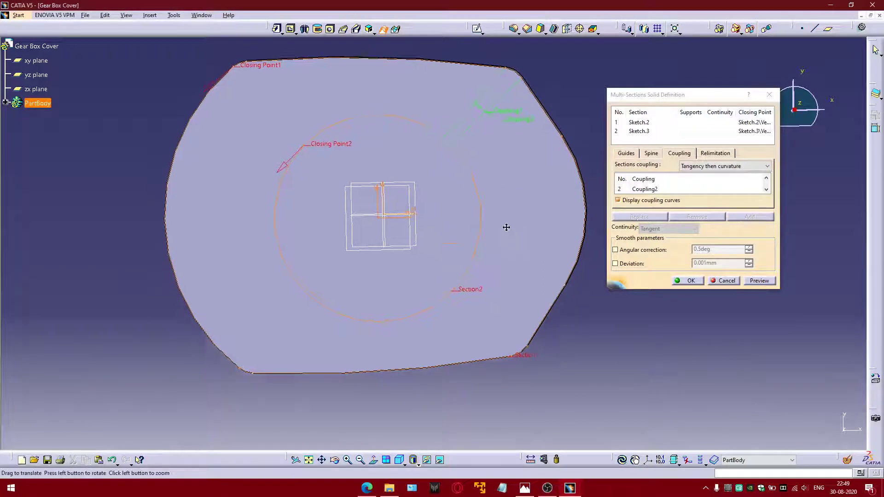
click(568, 137)
click(480, 172)
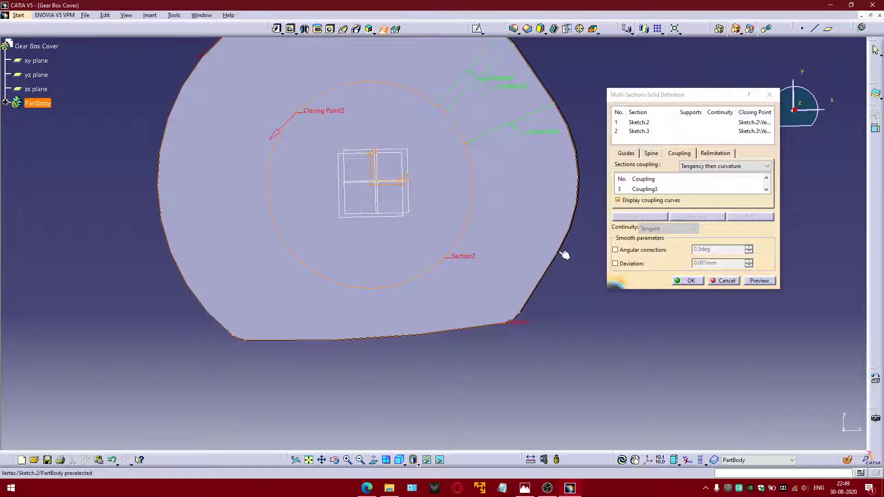
click(559, 256)
click(468, 225)
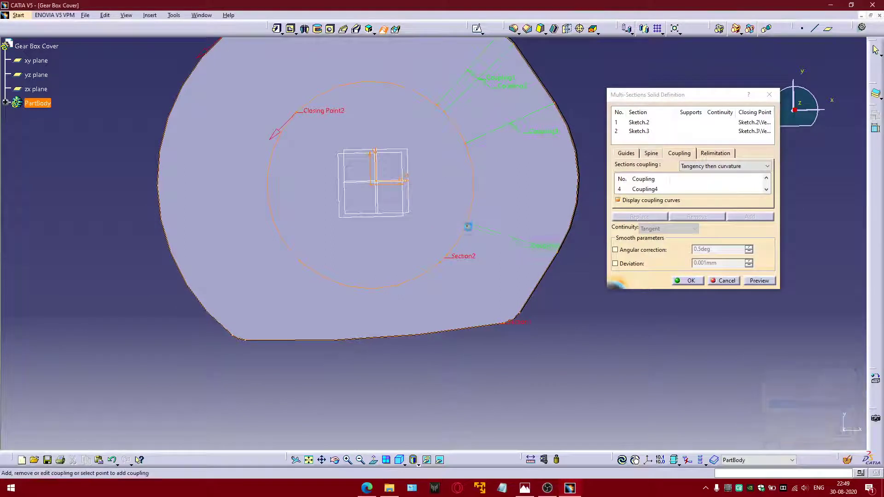
Step: Try coupling the two vertices of the outline's lower-right corner and the two of its lower-left corner with the circle's matching split points
click(518, 316)
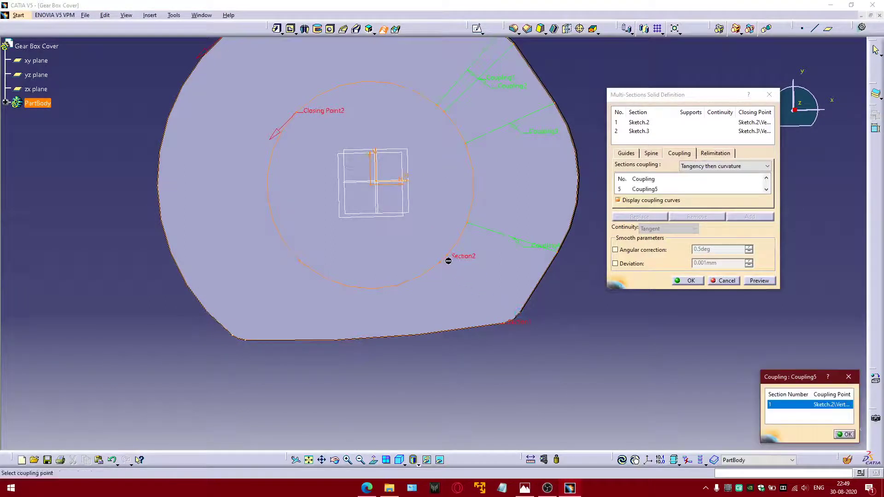
click(450, 256)
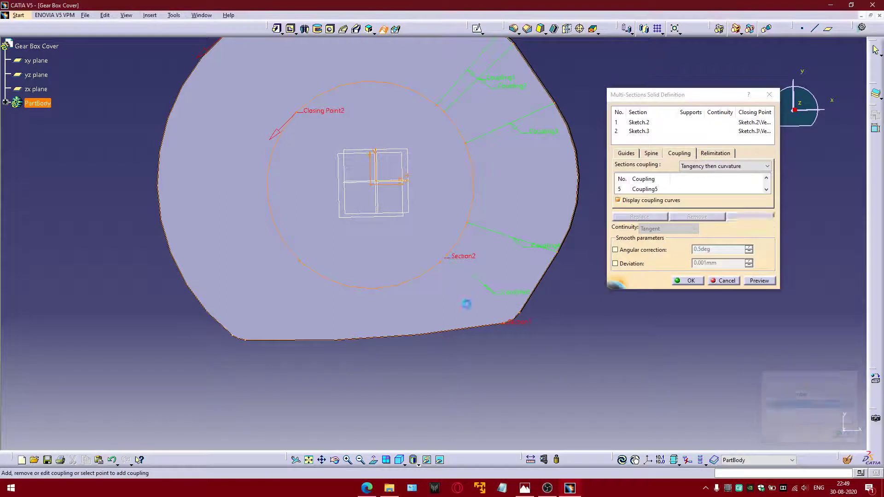
click(506, 323)
click(440, 263)
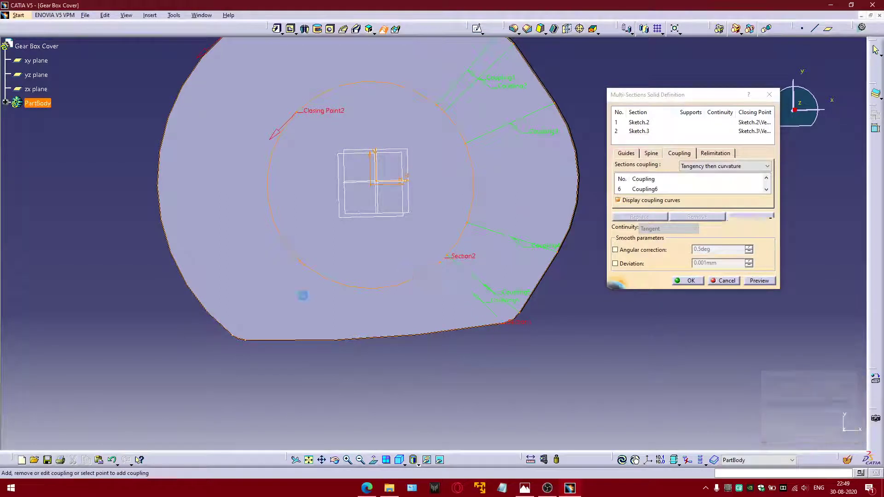
click(244, 340)
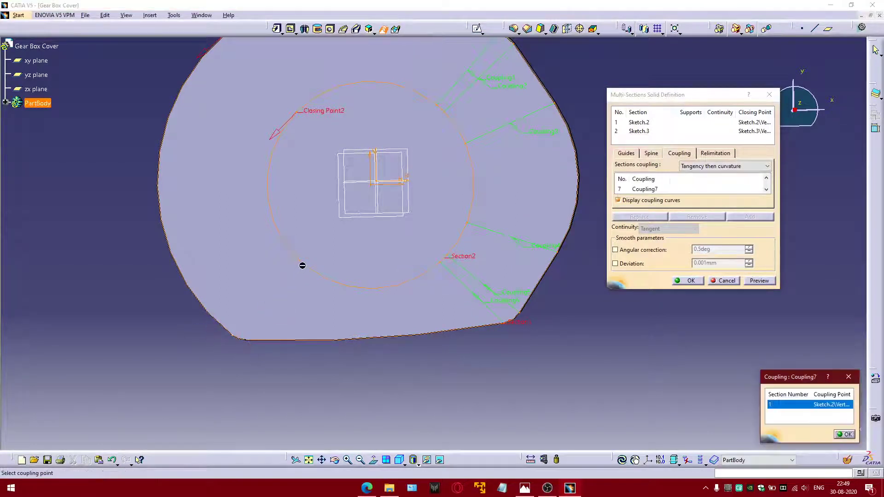
click(302, 266)
click(233, 334)
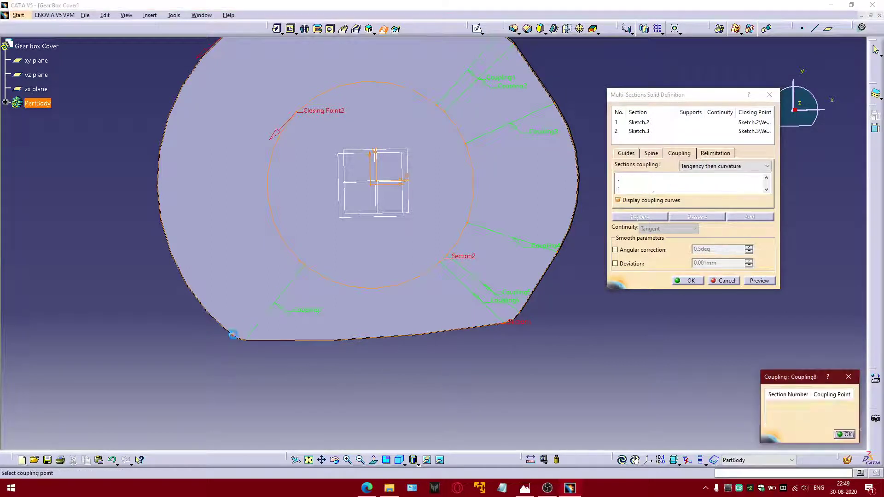
click(302, 265)
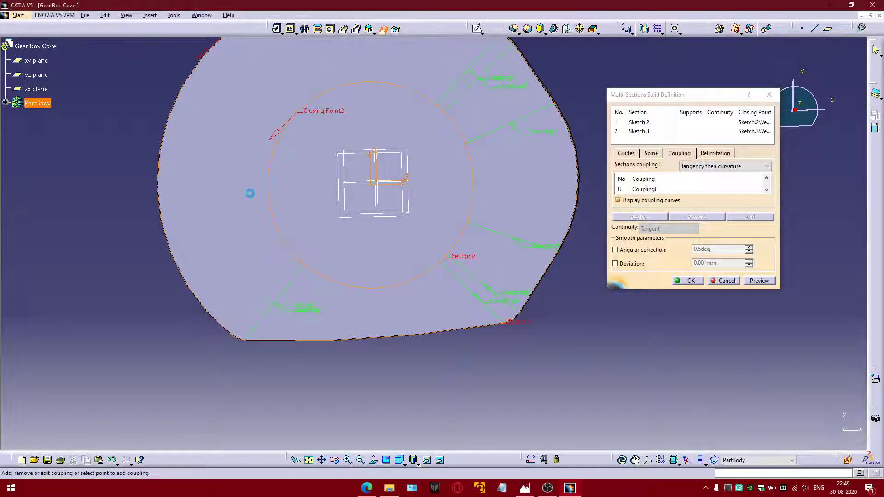
Step: Try coupling the two upper-left corner vertices of the outline with the circle, and abandon the multi-sections solid
middle_drag(250, 191, 274, 294)
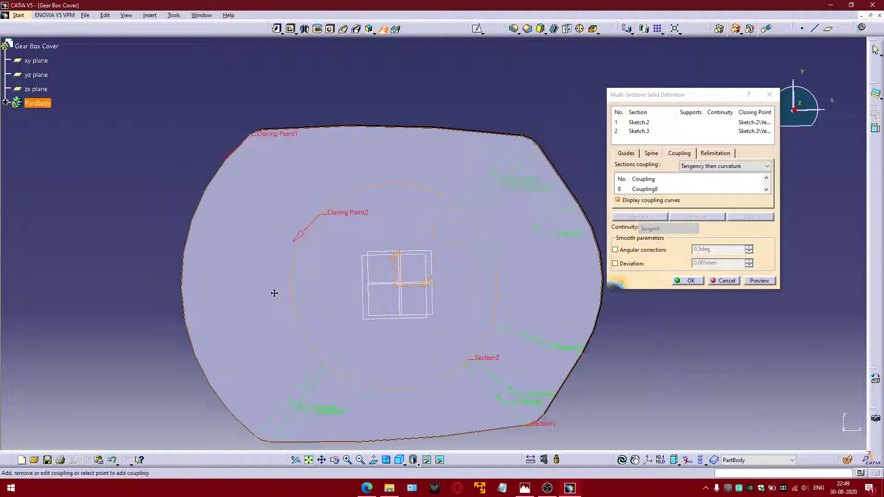
click(251, 138)
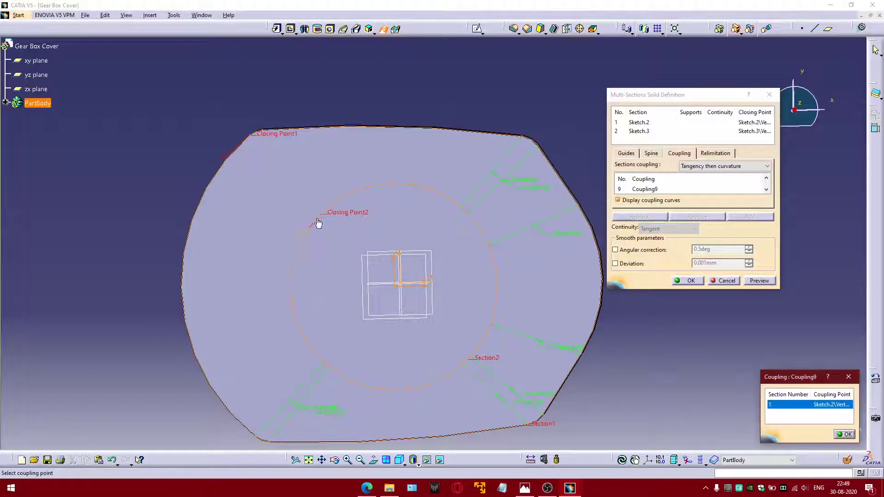
click(322, 216)
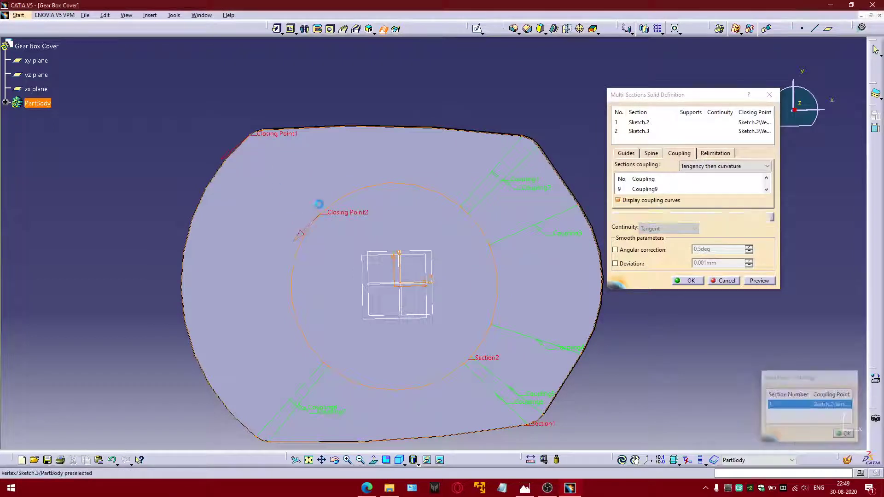
click(269, 134)
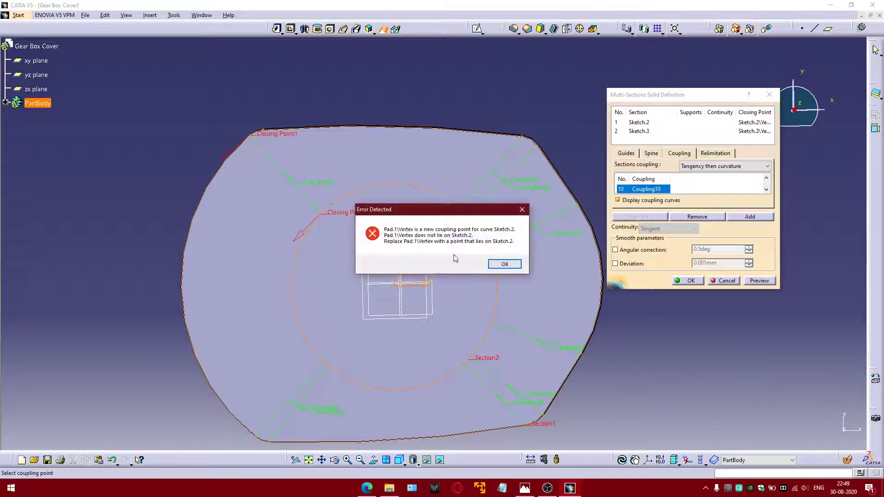
click(503, 264)
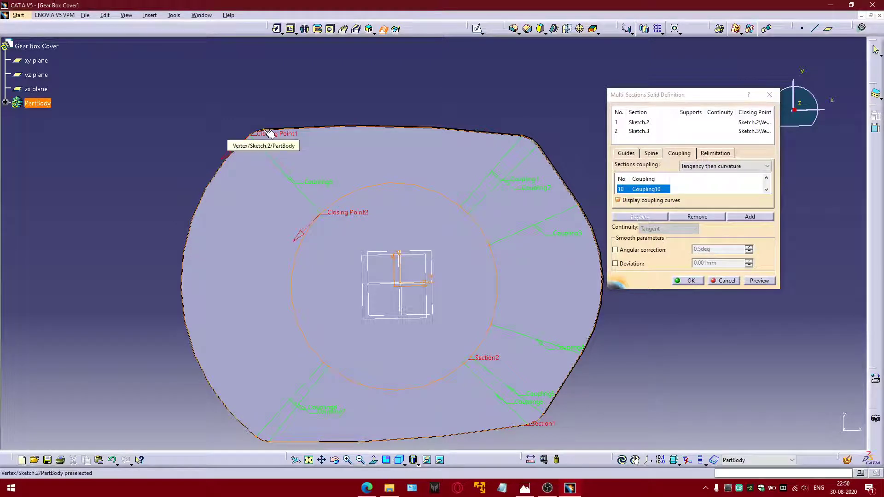
middle_drag(264, 134, 296, 207)
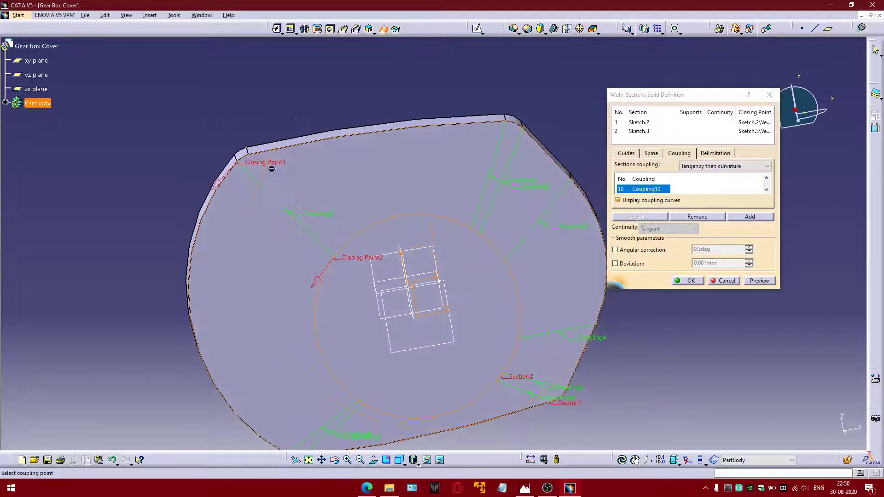
click(252, 158)
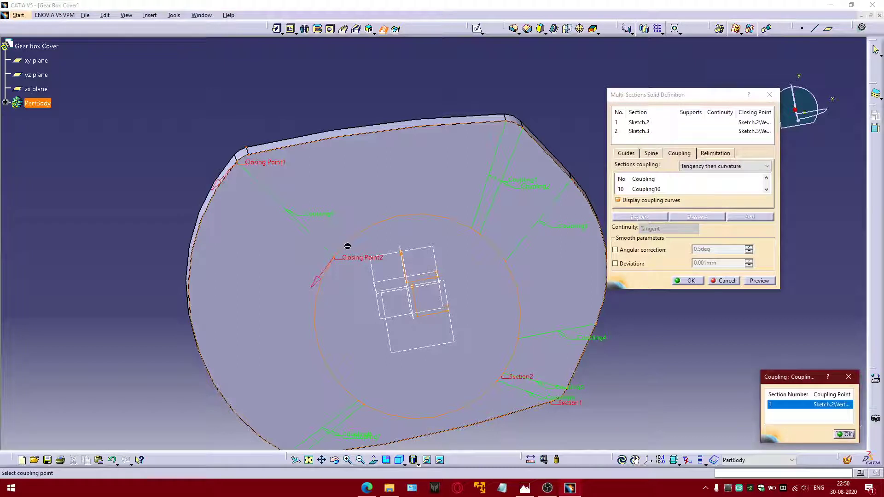
click(724, 281)
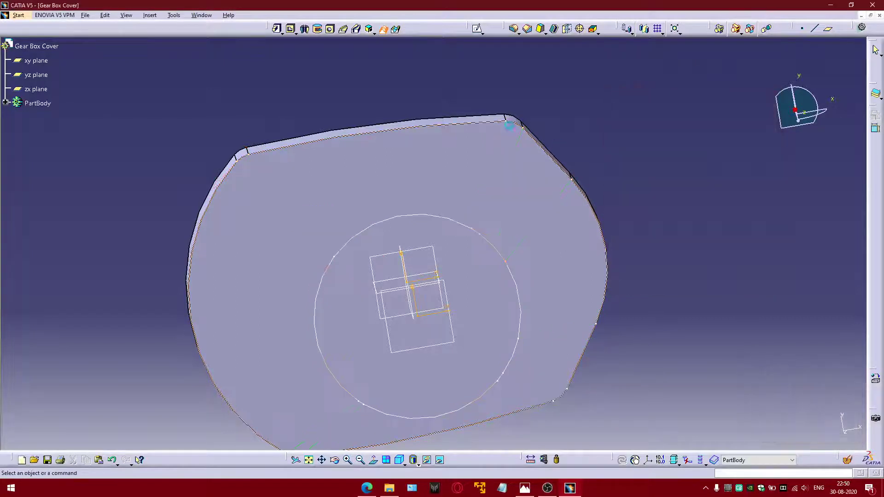
Step: Reopen Sketch.3, break its circle with Quick Trim at the remaining axis line towards the upper-left corner, and exit the sketch
scroll(402, 231, down, 1)
middle_drag(402, 231, 341, 197)
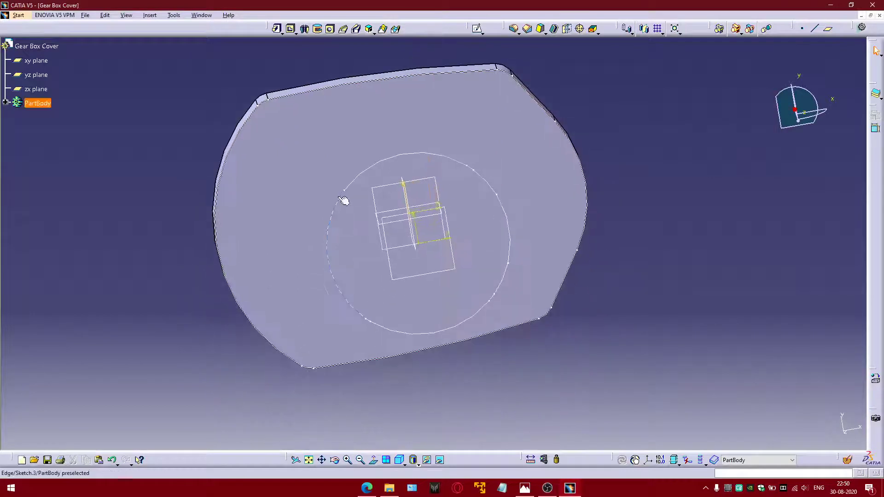
click(6, 102)
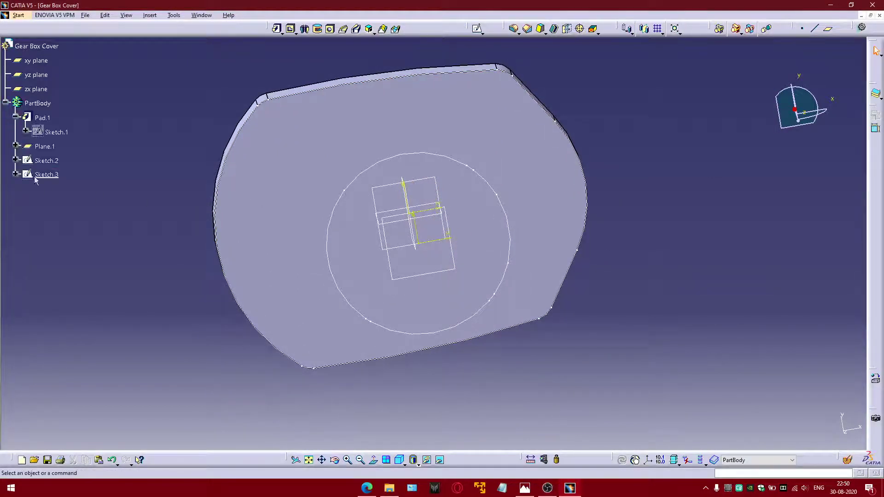
double_click(48, 178)
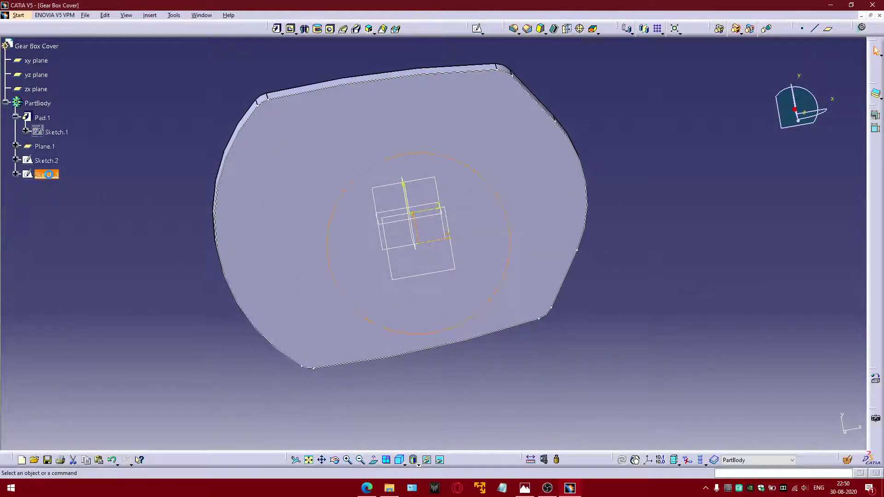
mouse_move(351, 235)
middle_down()
mouse_move(329, 163)
mouse_move(388, 213)
middle_up()
key(ctrl+z)
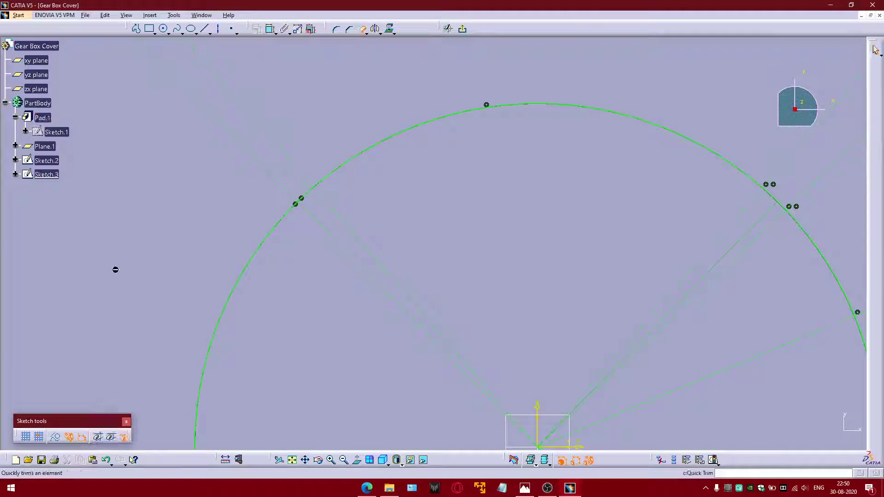
click(310, 191)
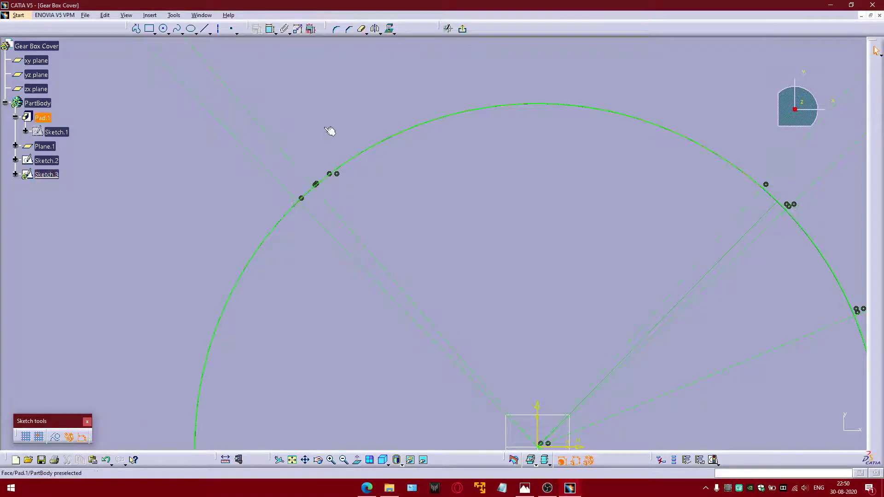
mouse_move(331, 132)
middle_down()
mouse_move(321, 143)
mouse_move(375, 147)
middle_up()
click(462, 28)
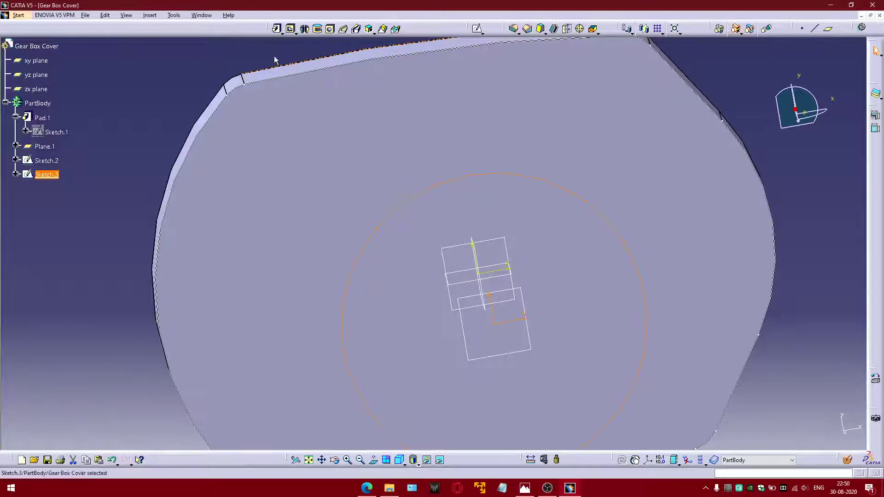
Step: Start a new multi-sections solid with the Sketch.3 circle and the Sketch.2 outline as its two sections
click(278, 60)
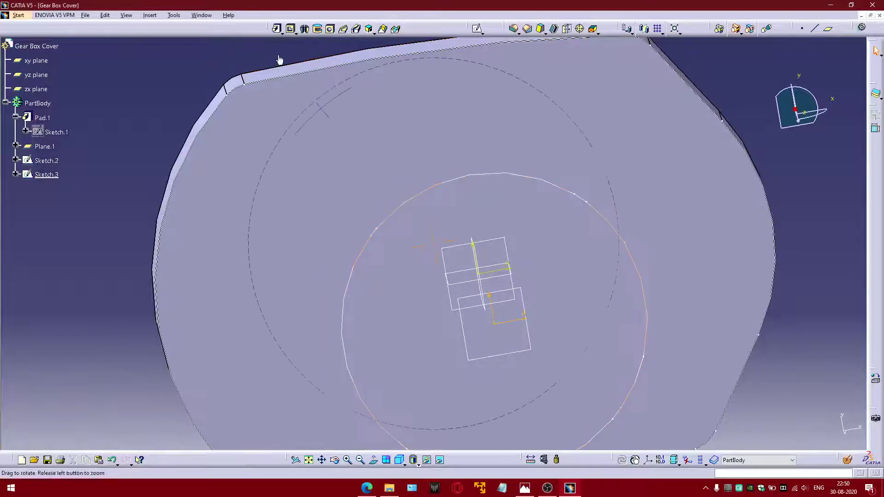
middle_drag(317, 189, 376, 178)
click(382, 29)
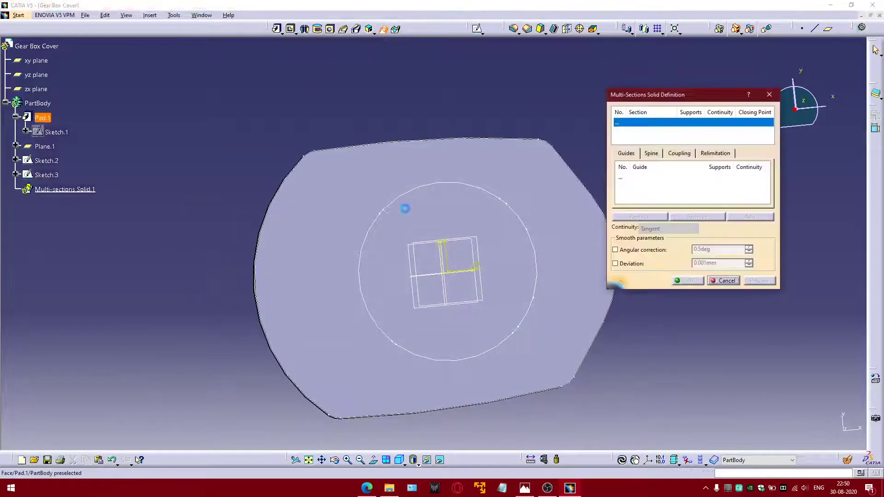
click(409, 197)
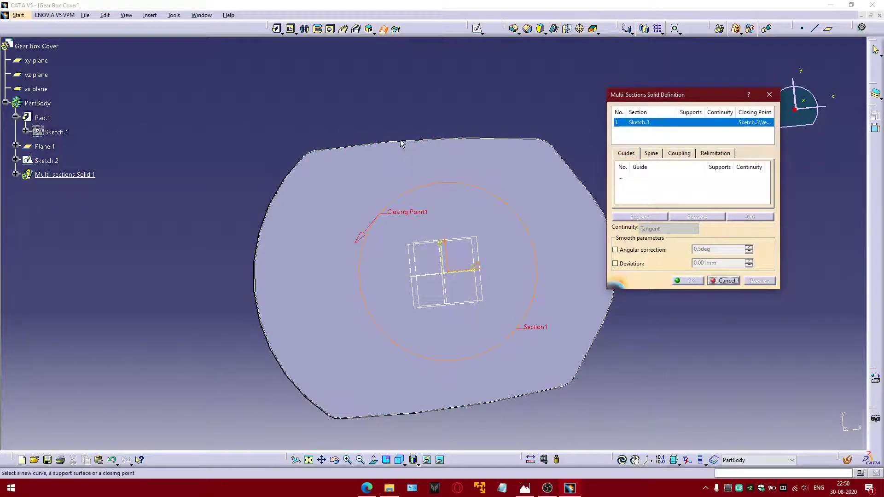
click(405, 145)
middle_drag(405, 142, 379, 134)
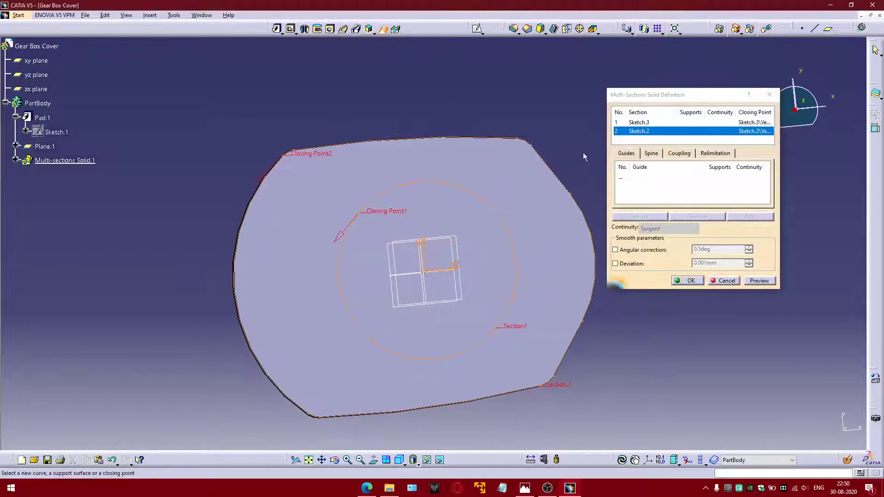
Step: Couple the two upper-left and the two upper-right corner vertices of the outline with the circle's matching split points
click(680, 154)
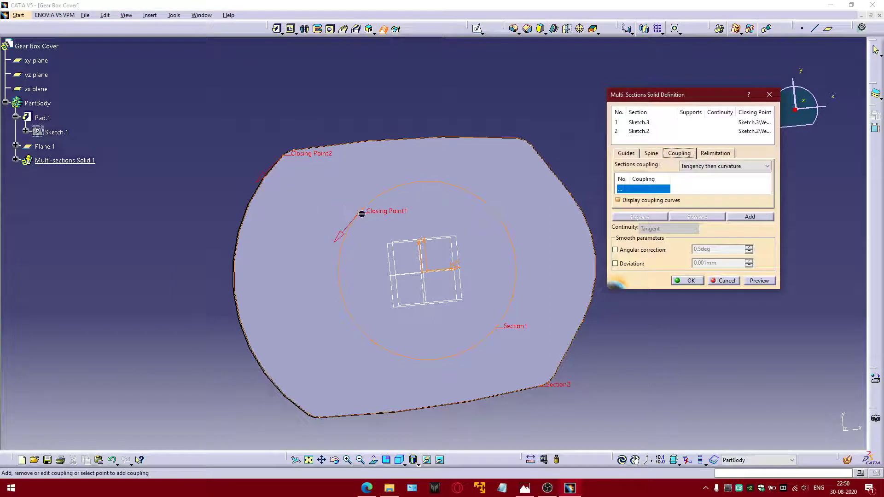
click(359, 212)
click(283, 159)
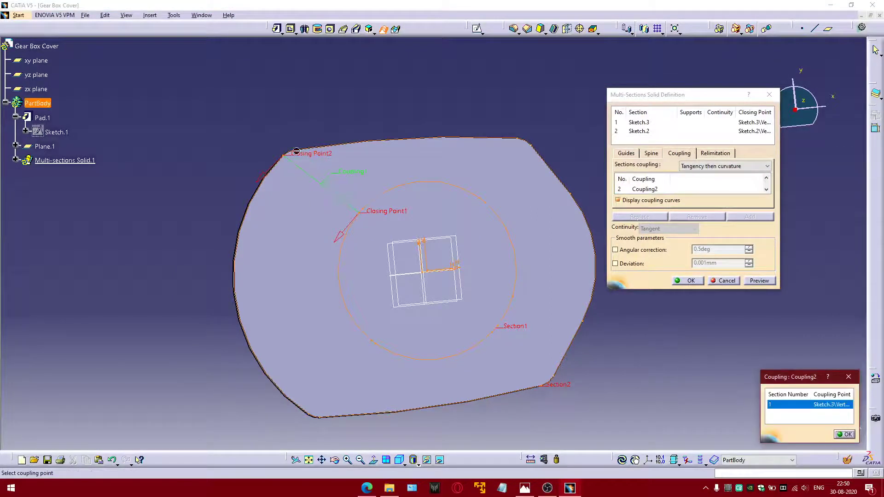
click(300, 153)
click(479, 197)
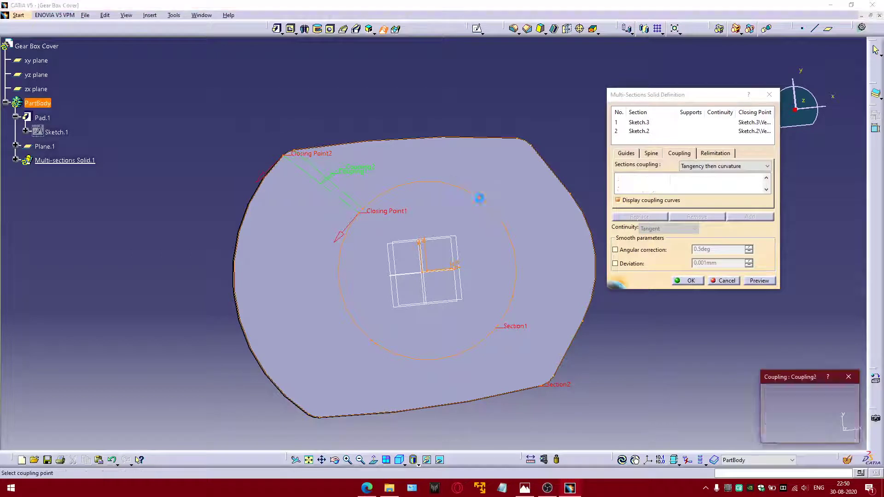
click(522, 143)
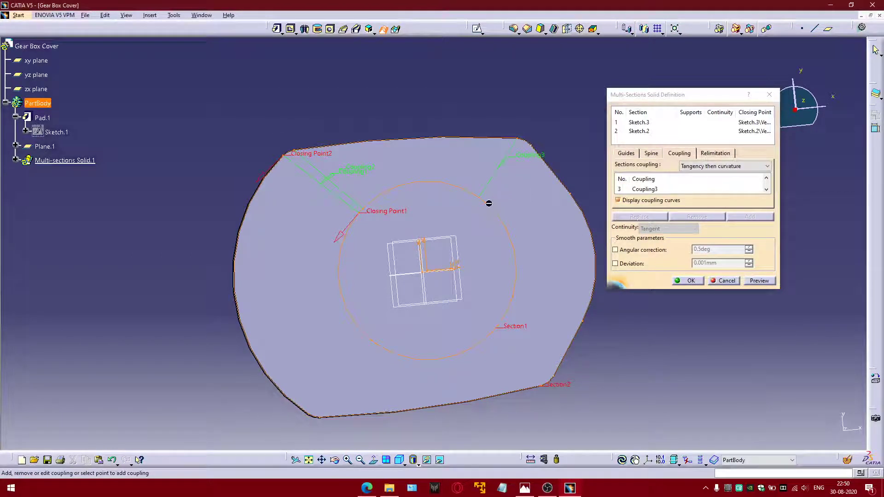
click(489, 203)
click(535, 148)
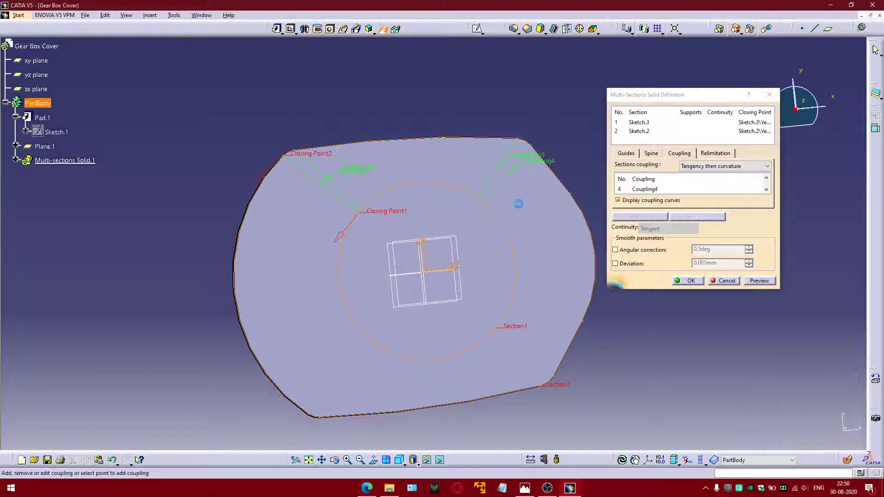
Step: Couple the right-hand arc's ends and the two lower-right corner vertices of the outline with the circle's matching split points
click(505, 229)
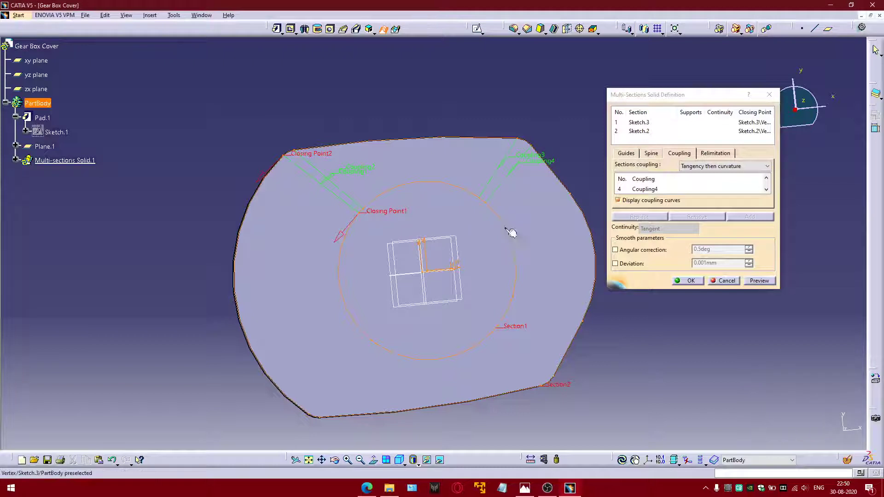
click(571, 196)
middle_drag(543, 295, 529, 243)
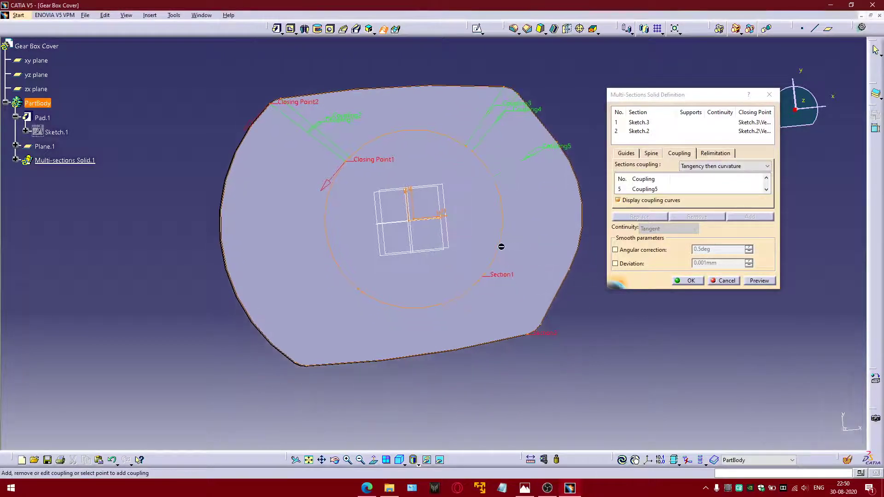
click(499, 245)
click(570, 268)
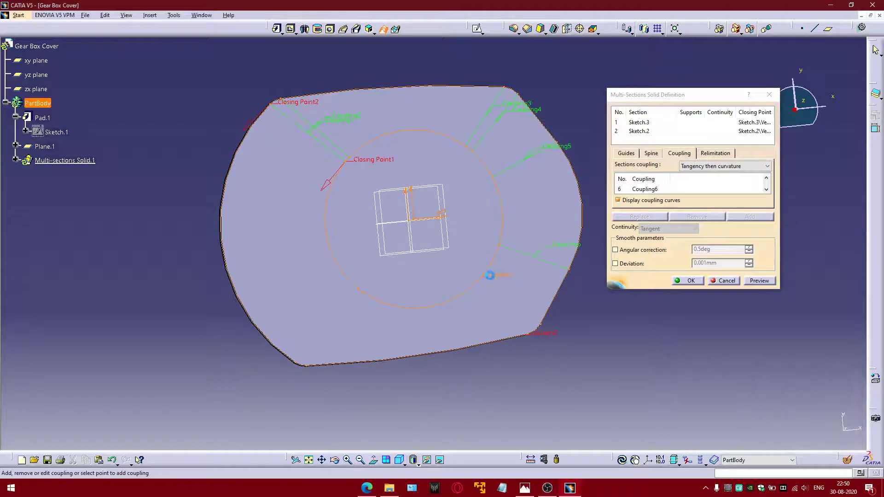
click(485, 275)
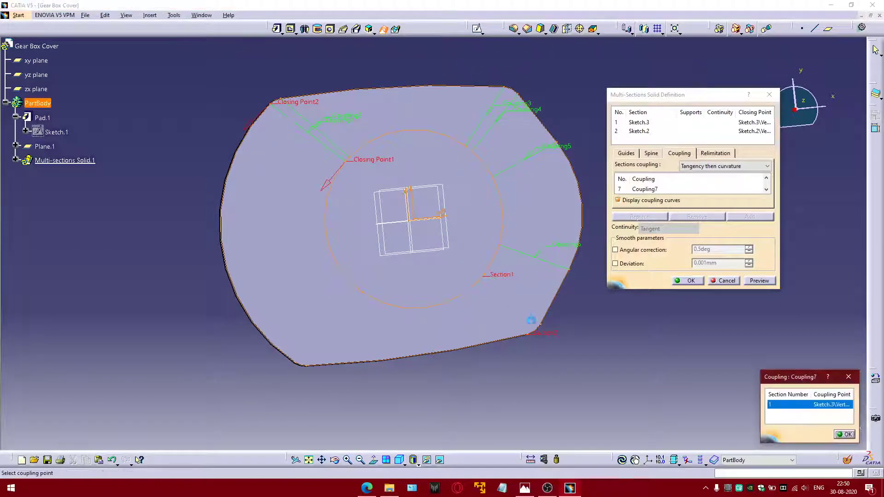
click(539, 329)
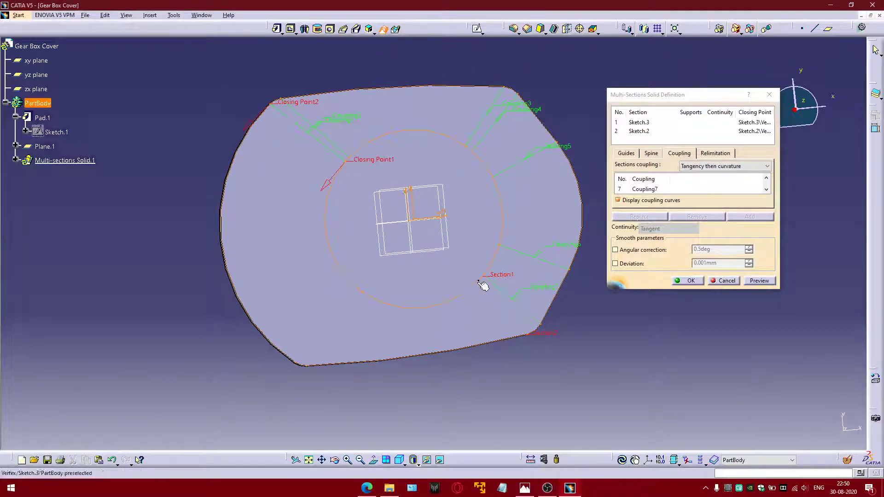
click(481, 285)
click(530, 338)
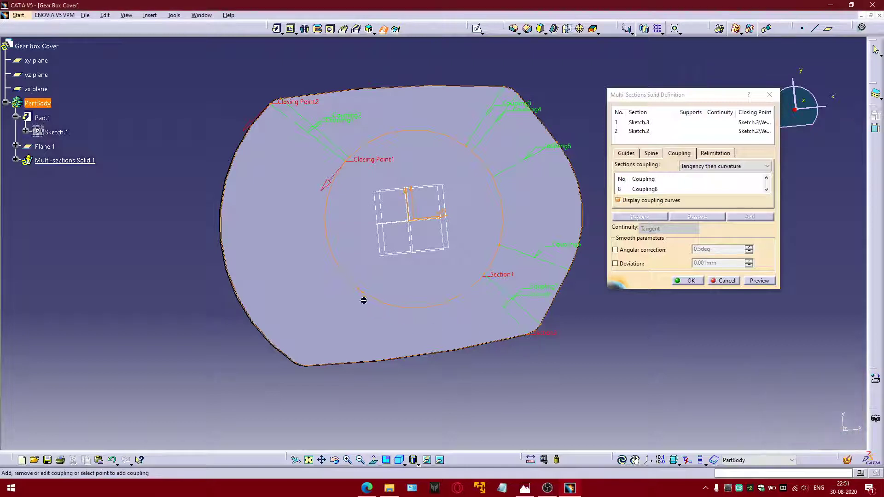
Step: Couple the two lower-left corner vertices of the outline with the circle's matching split point
click(362, 291)
click(306, 367)
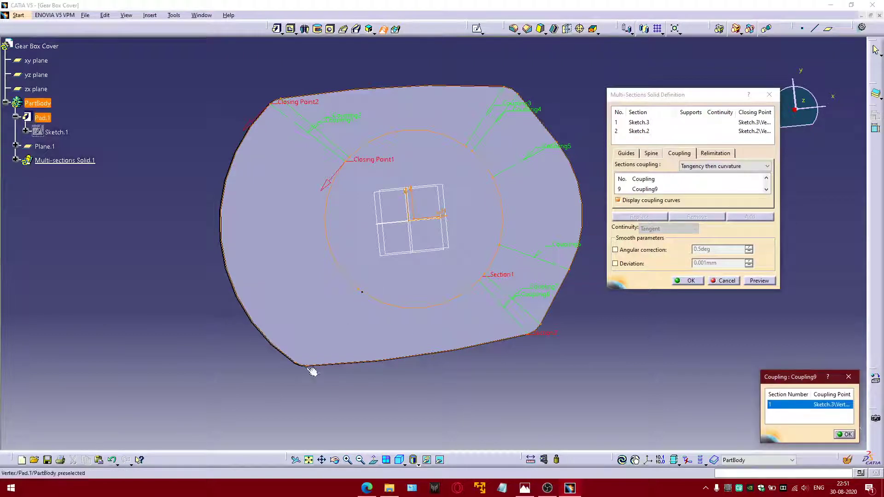
click(504, 264)
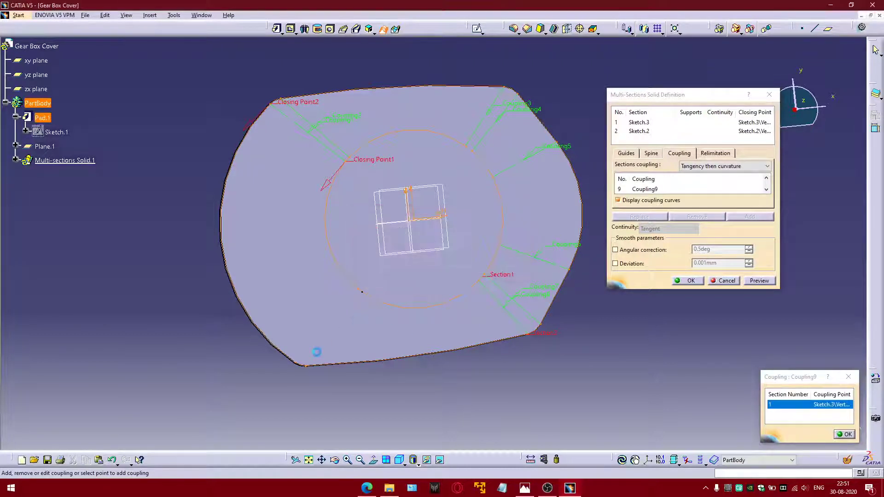
mouse_move(316, 352)
middle_down()
mouse_move(316, 331)
mouse_move(328, 358)
middle_up()
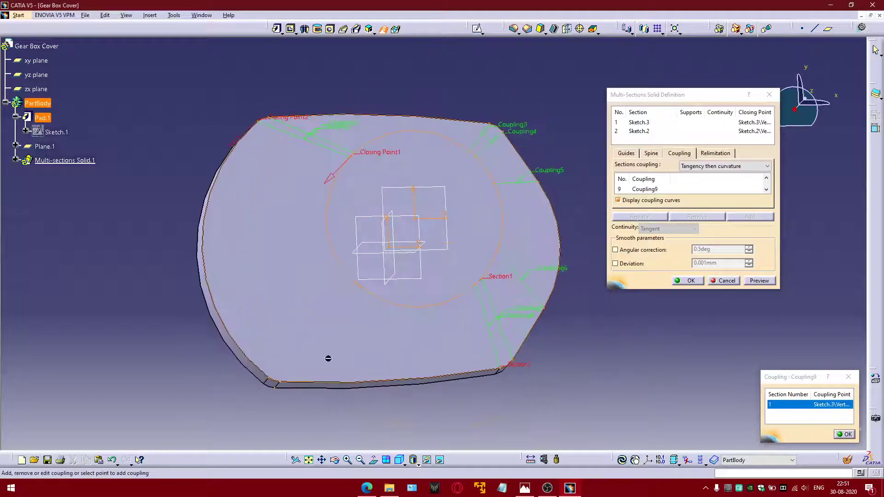
click(367, 290)
click(284, 385)
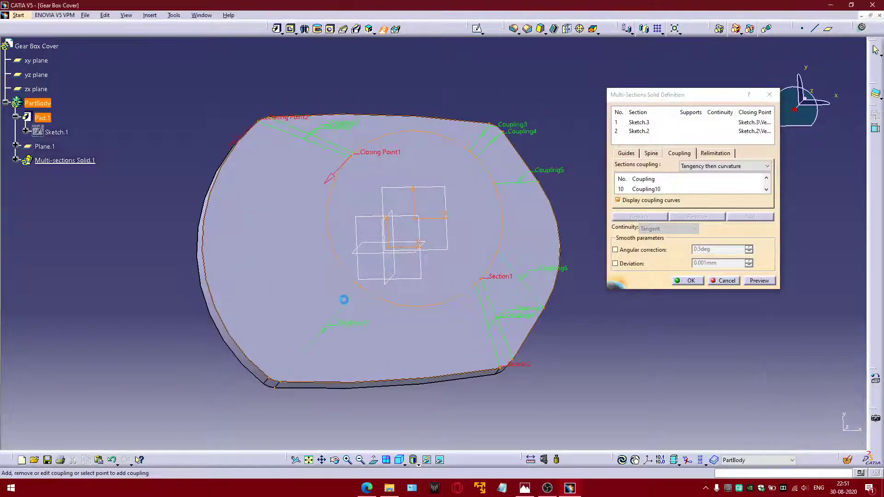
click(270, 379)
middle_drag(343, 222, 438, 230)
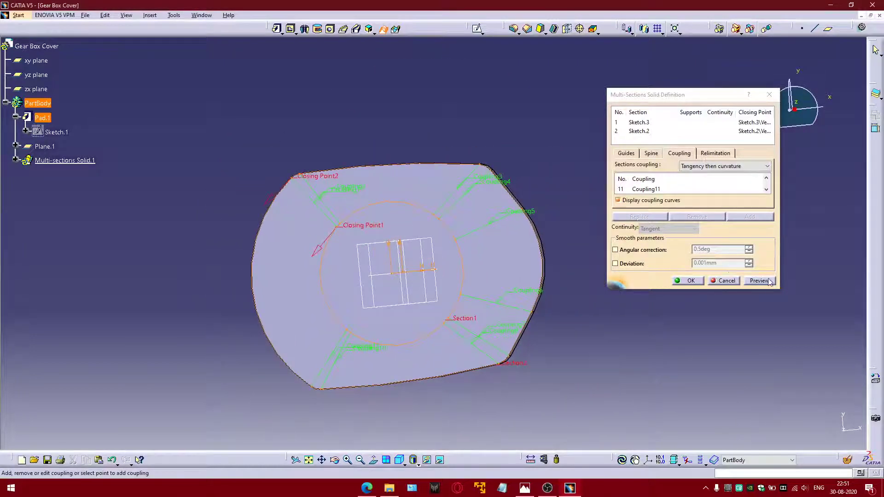
Step: Preview the multi-sections solid and remove the incomplete Coupling9 from the coupling list
click(768, 281)
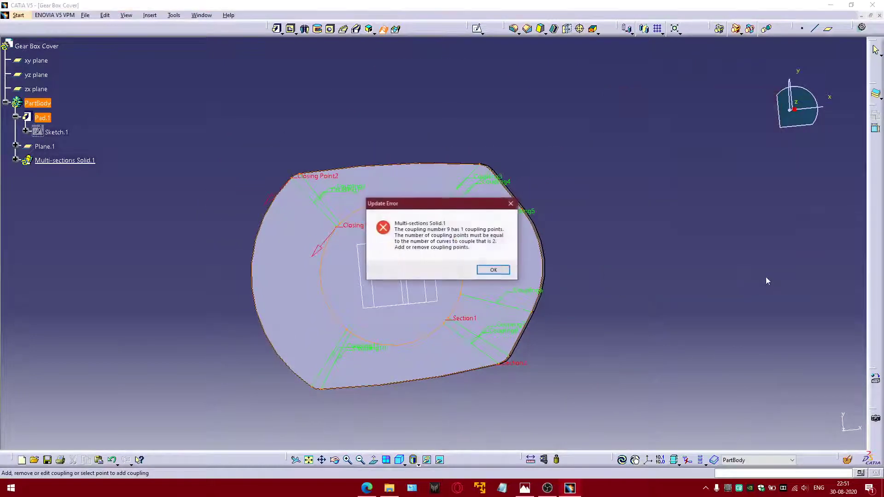
click(493, 270)
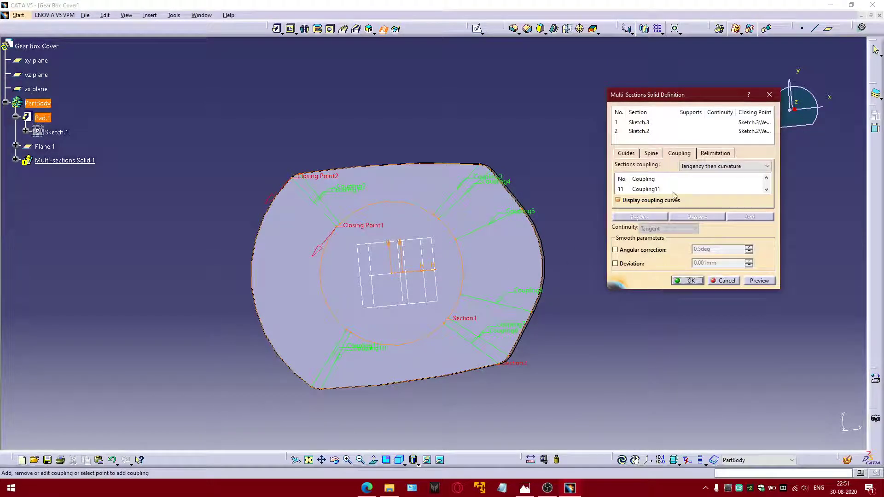
drag(653, 290, 653, 406)
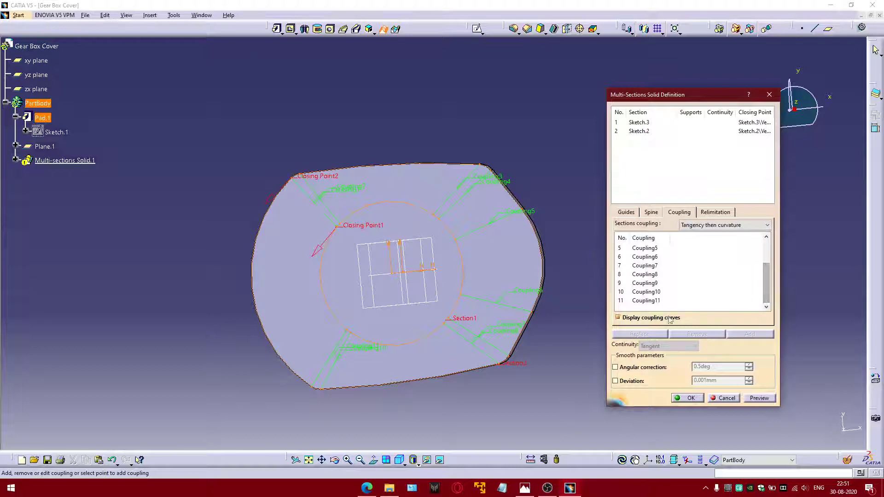
click(647, 284)
right_click(647, 285)
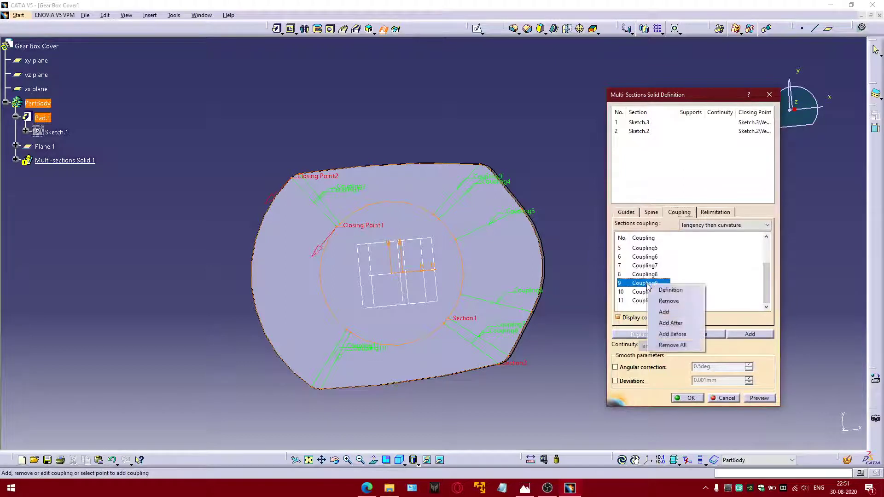
click(683, 304)
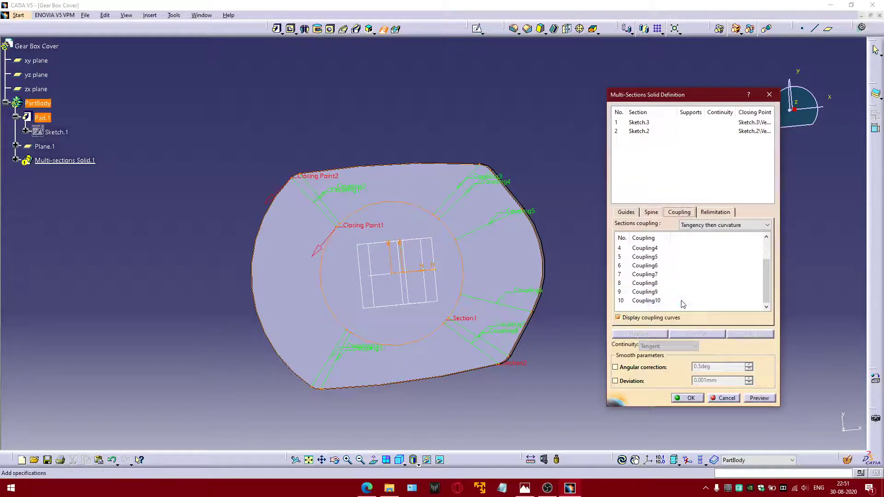
Step: Preview the coupled multi-sections solid again and create it
middle_drag(347, 321, 368, 276)
click(766, 399)
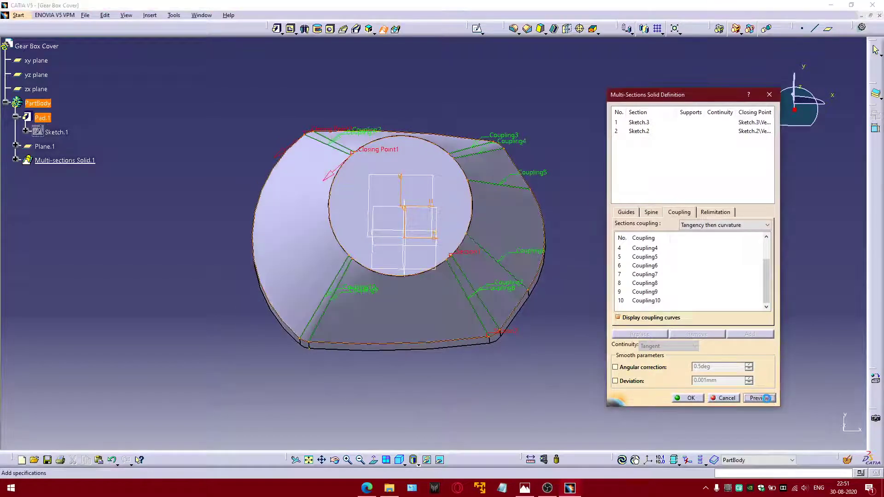
middle_drag(474, 295, 470, 194)
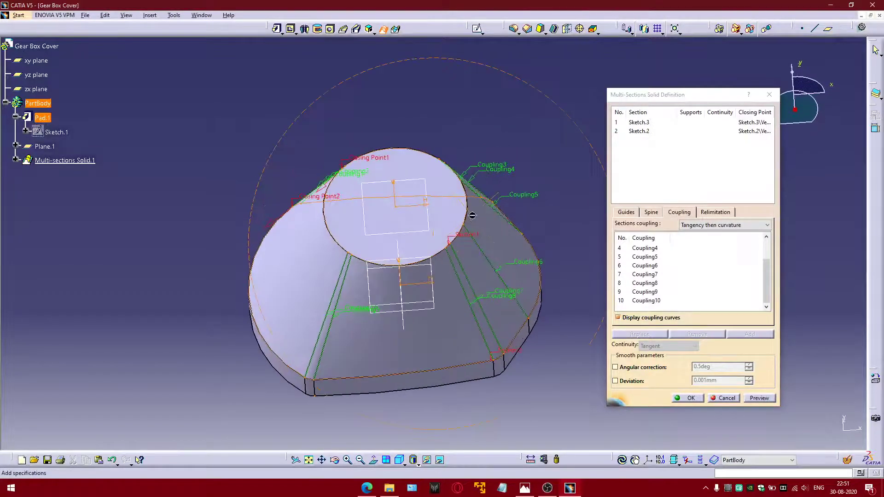
click(691, 398)
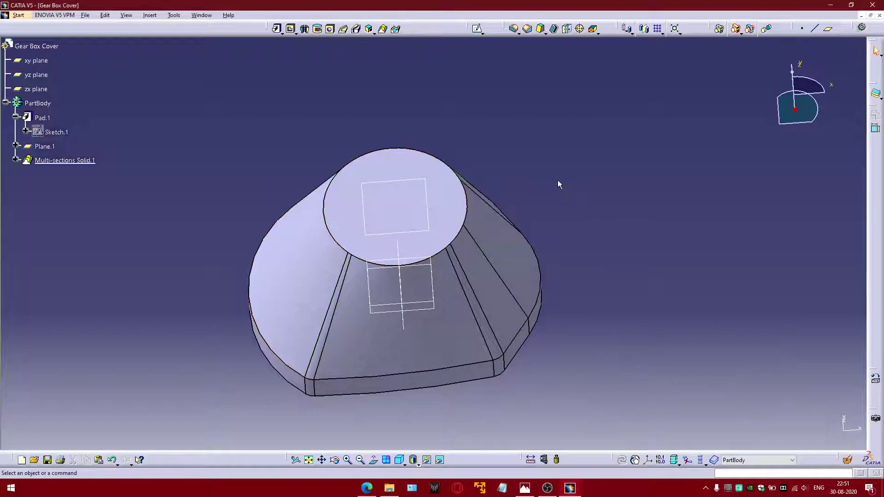
middle_drag(475, 305, 381, 219)
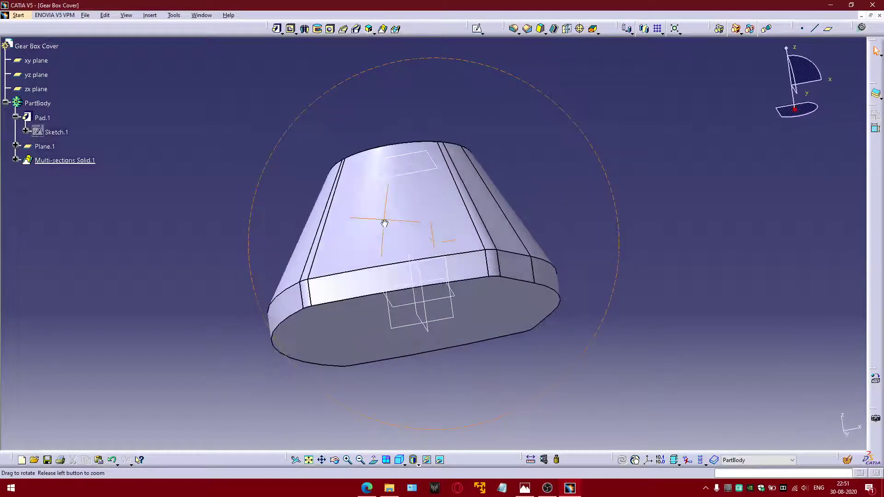
Step: Check the wall thickness in the Gear Box Cover.jpg drawing and shell the solid with 1 mm inside thickness, removing the flat base face
click(575, 490)
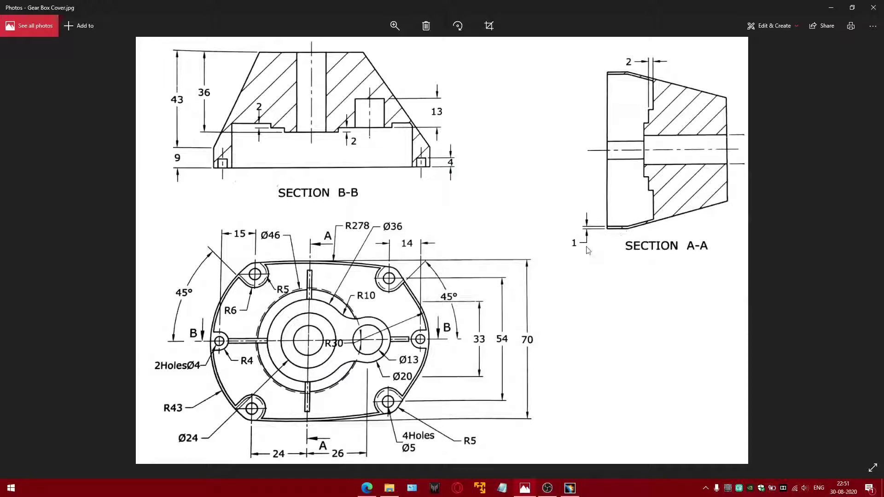
click(570, 489)
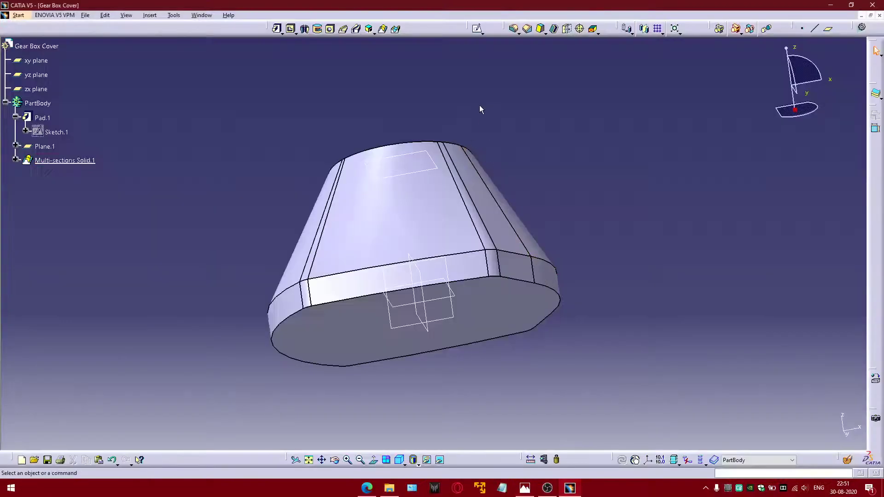
click(554, 29)
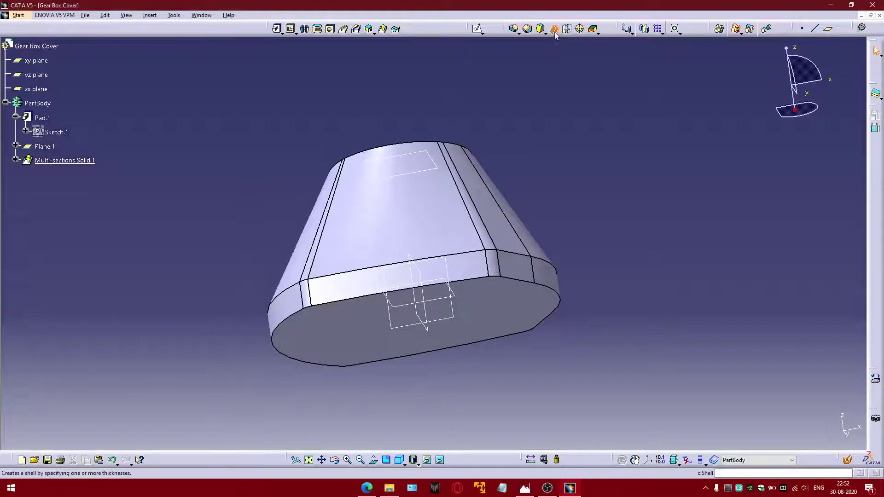
click(480, 305)
middle_drag(454, 316, 458, 285)
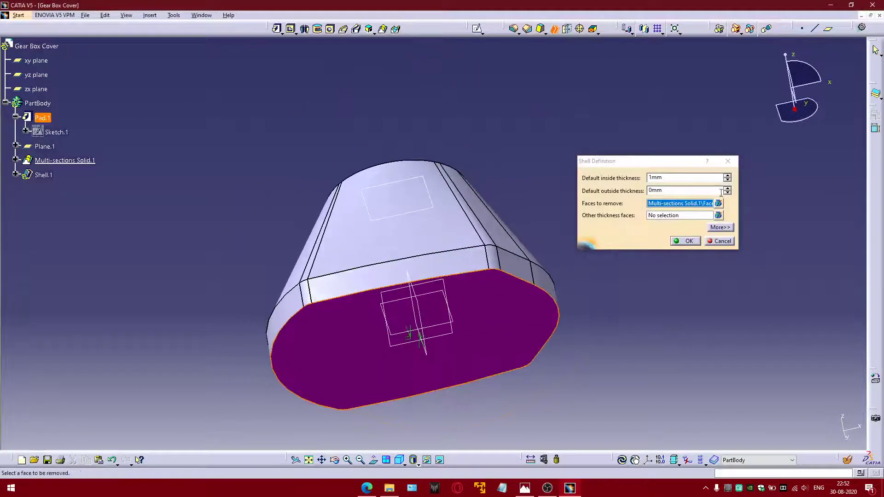
double_click(667, 179)
click(686, 241)
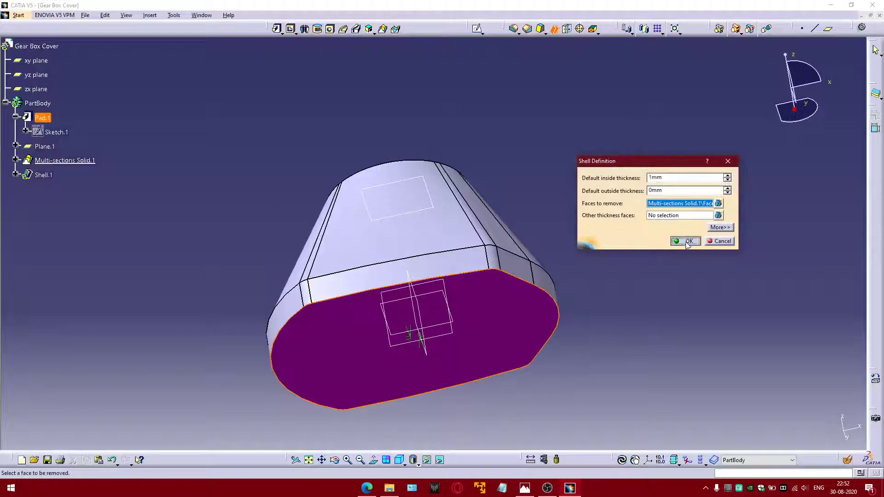
middle_drag(529, 168, 408, 250)
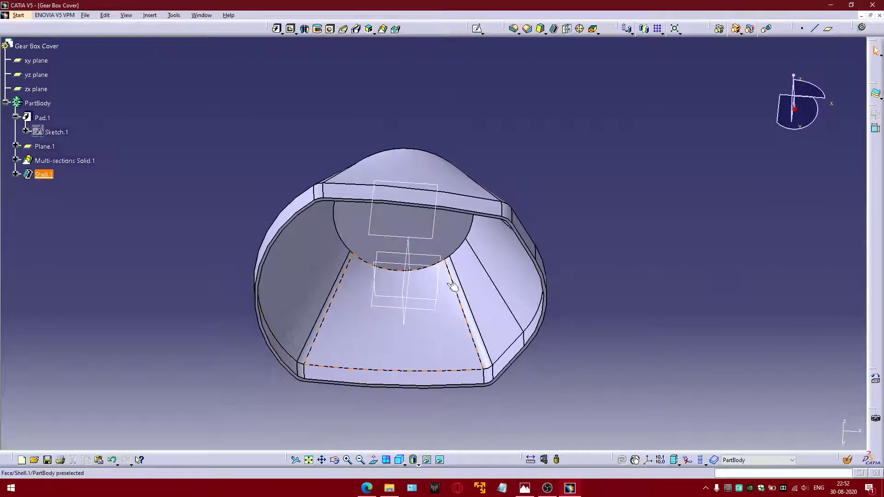
Step: Check the heights in the drawing and create a plane offset 34 mm downward from the top plane, Plane.1
click(574, 493)
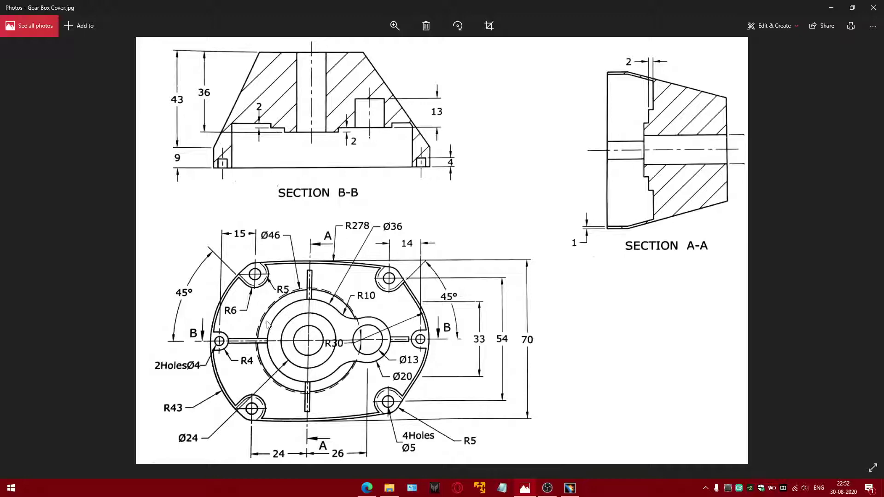
click(570, 488)
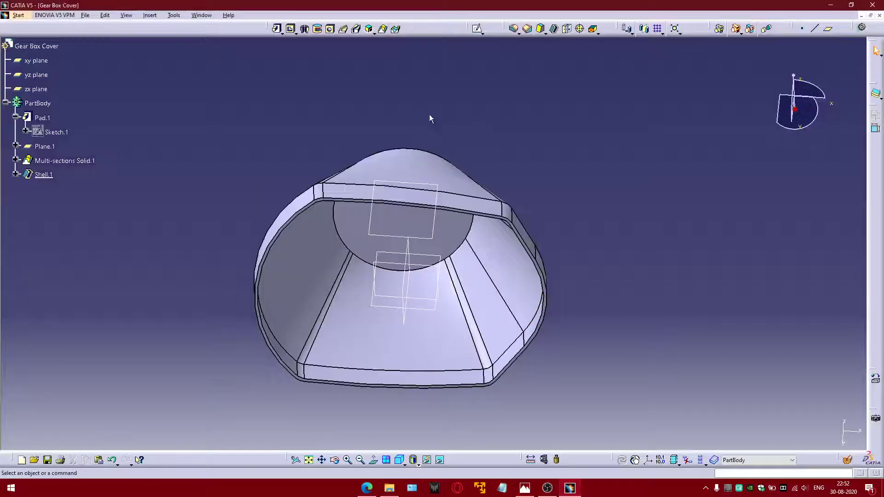
mouse_move(430, 114)
middle_down()
mouse_move(426, 247)
mouse_move(414, 69)
mouse_move(420, 112)
mouse_move(454, 118)
middle_up()
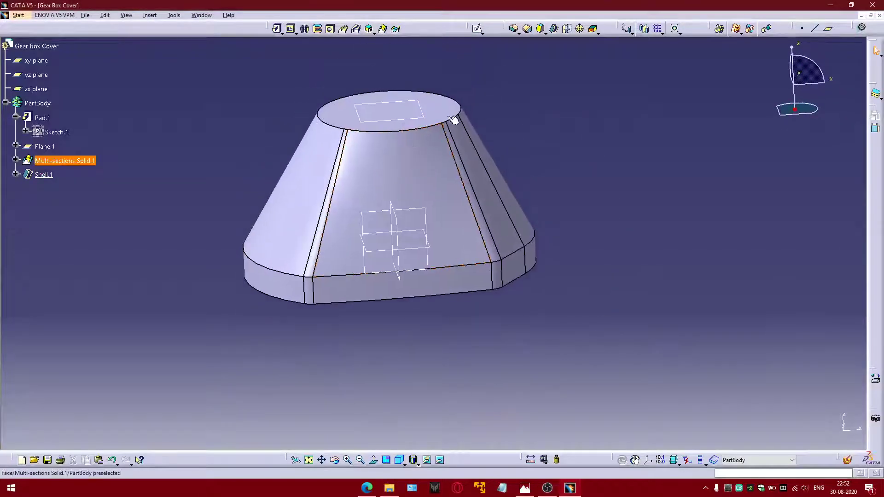
click(827, 28)
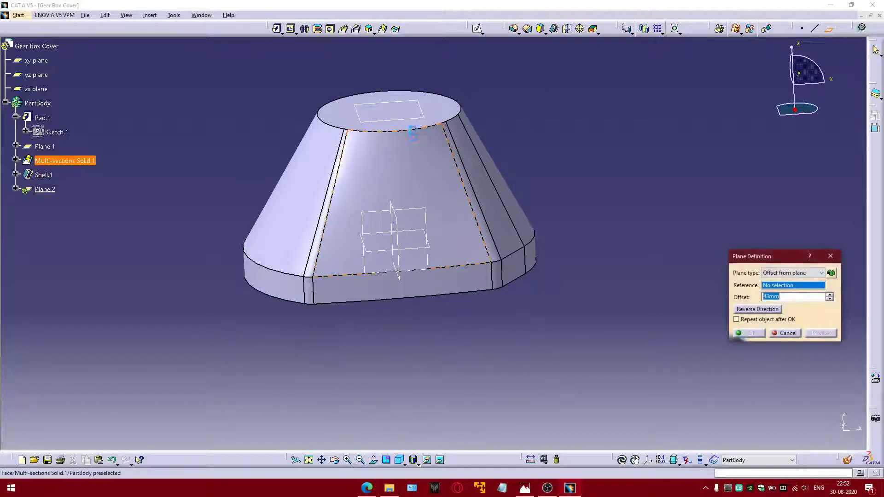
click(424, 121)
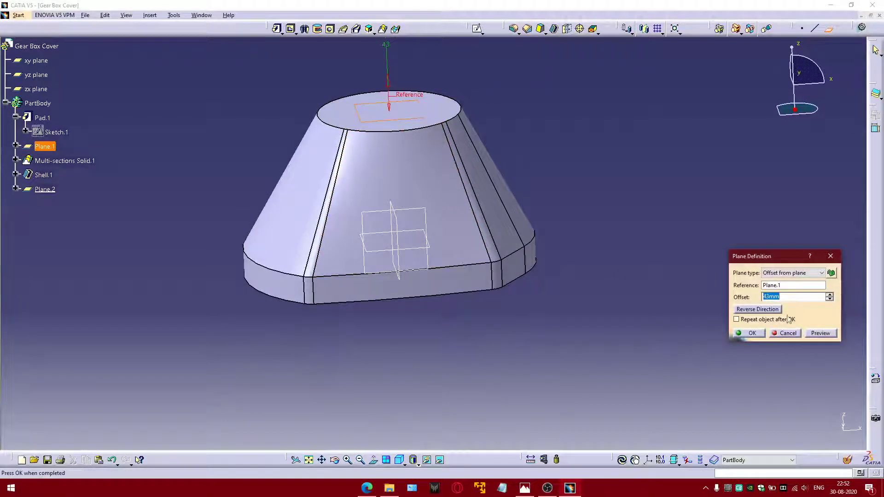
click(757, 309)
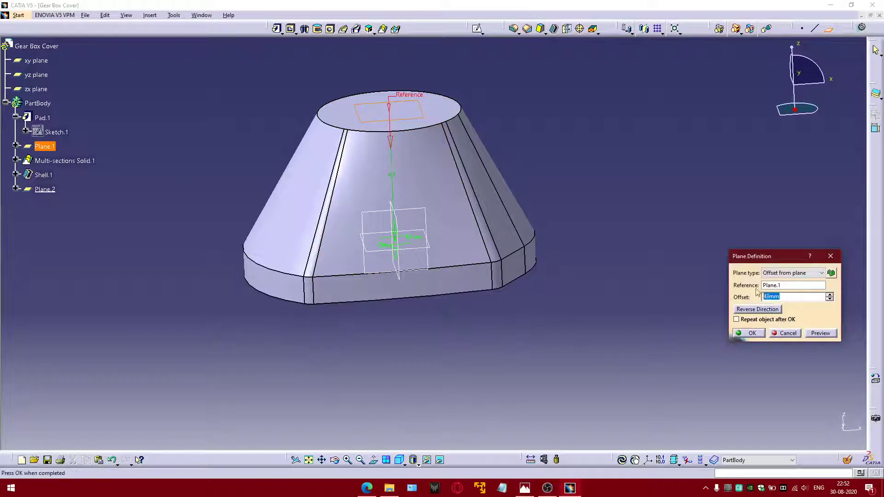
text(34)
click(748, 333)
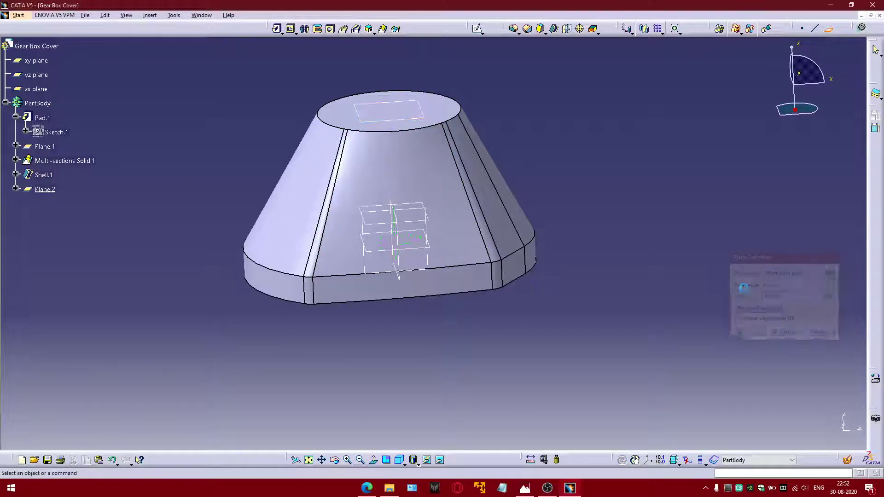
Step: Open a positioned sketch on Plane.2 with the V direction reversed, checking its orientation against the drawing
click(44, 189)
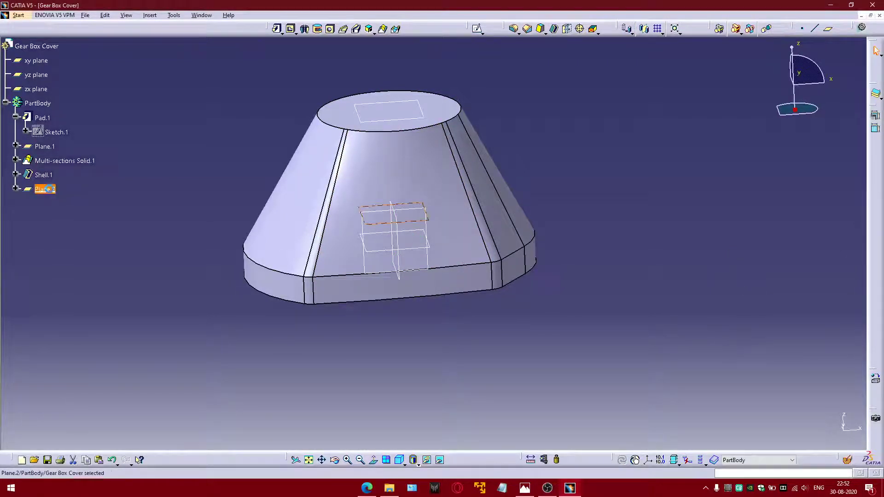
click(482, 32)
click(492, 65)
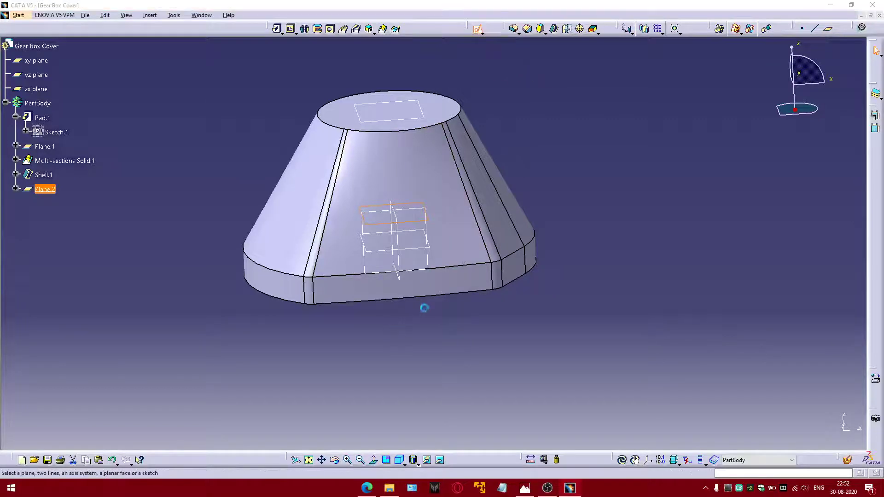
mouse_move(416, 311)
middle_down()
mouse_move(417, 89)
mouse_move(394, 311)
mouse_move(444, 244)
mouse_move(270, 248)
mouse_move(265, 308)
middle_up()
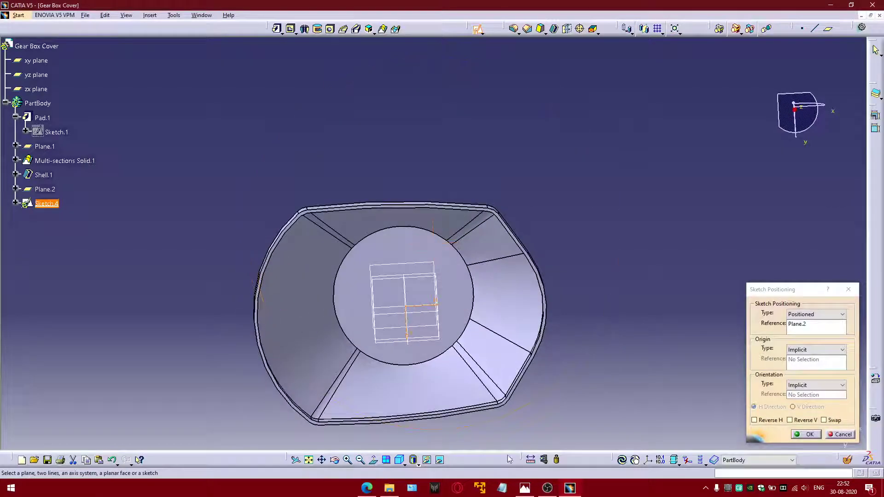
click(524, 489)
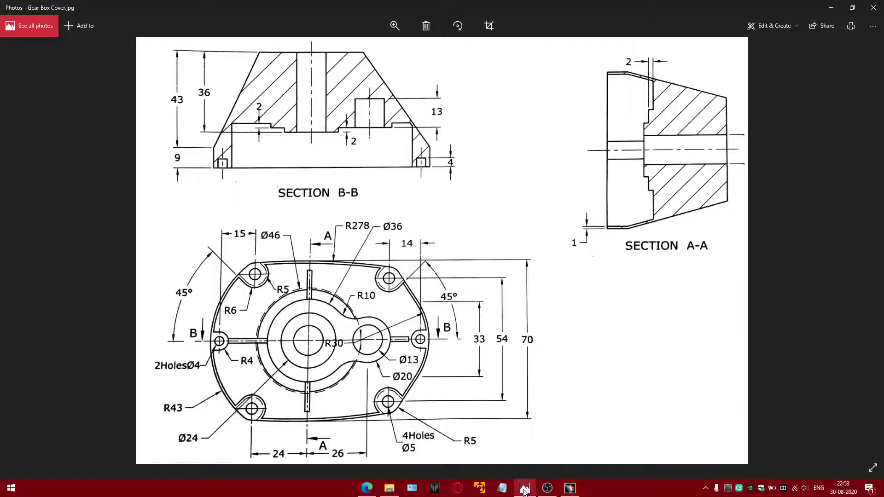
click(524, 489)
middle_drag(477, 318, 470, 317)
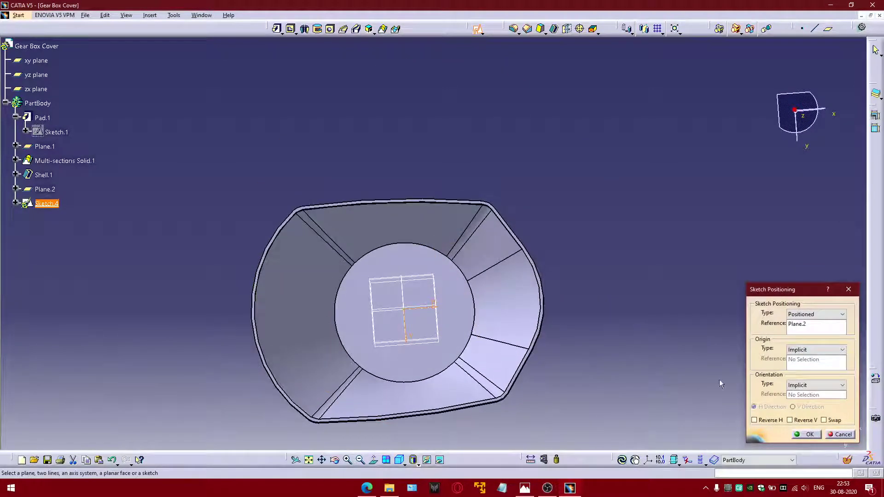
click(835, 421)
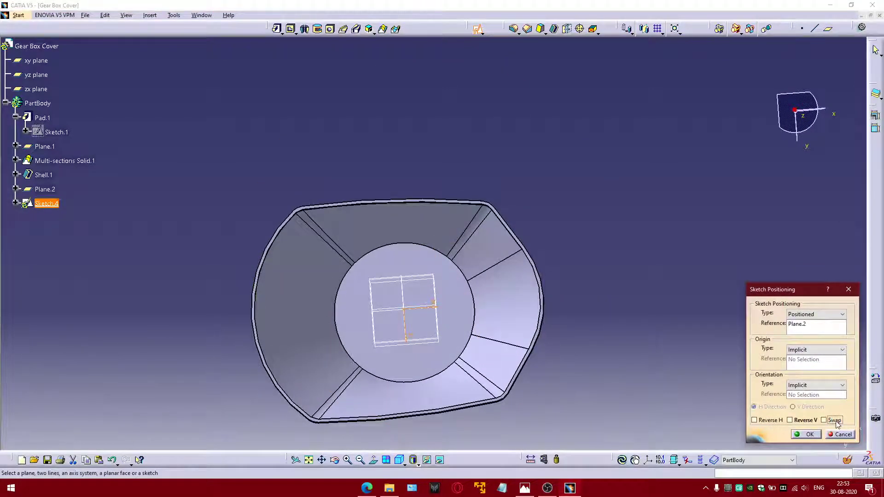
click(790, 420)
click(806, 434)
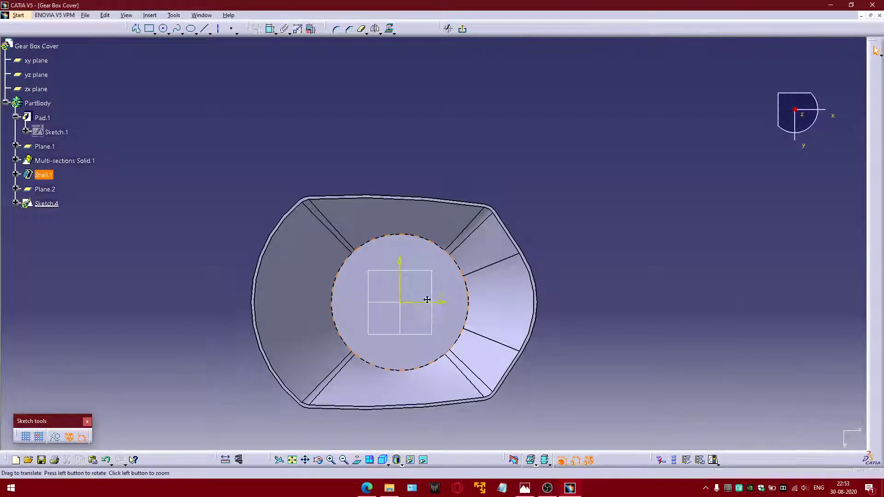
Step: Check the drawing and sketch a circle about 24 mm in diameter at the origin and one about 14 mm on the horizontal axis beside it
click(570, 488)
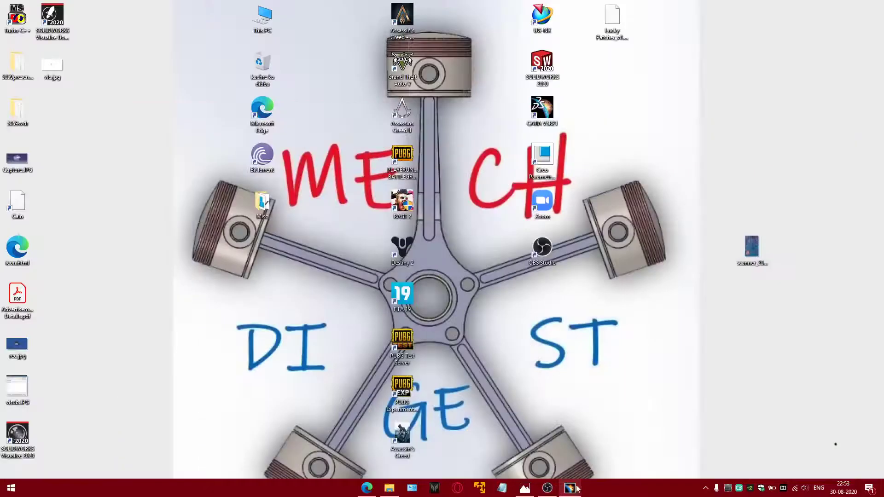
click(570, 488)
click(524, 488)
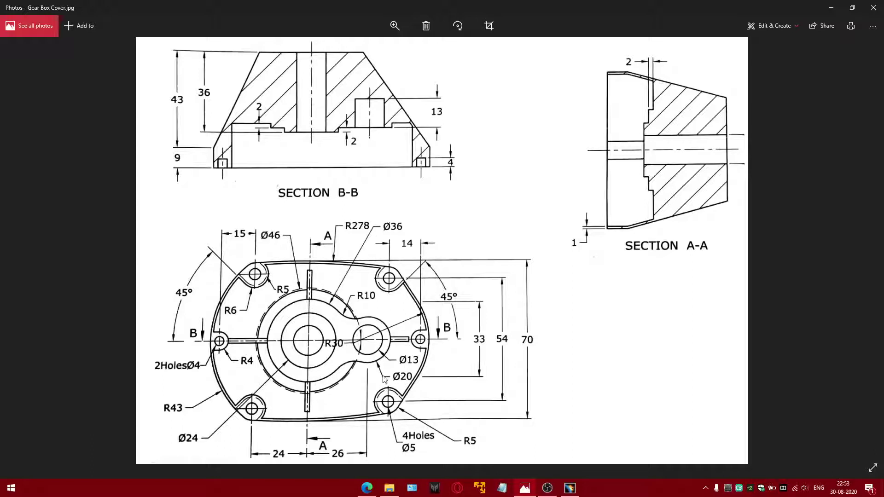
click(571, 491)
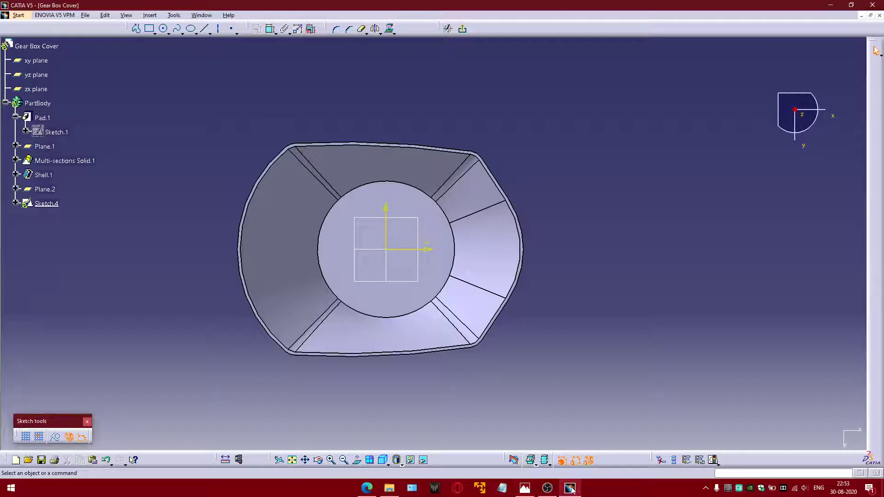
click(164, 29)
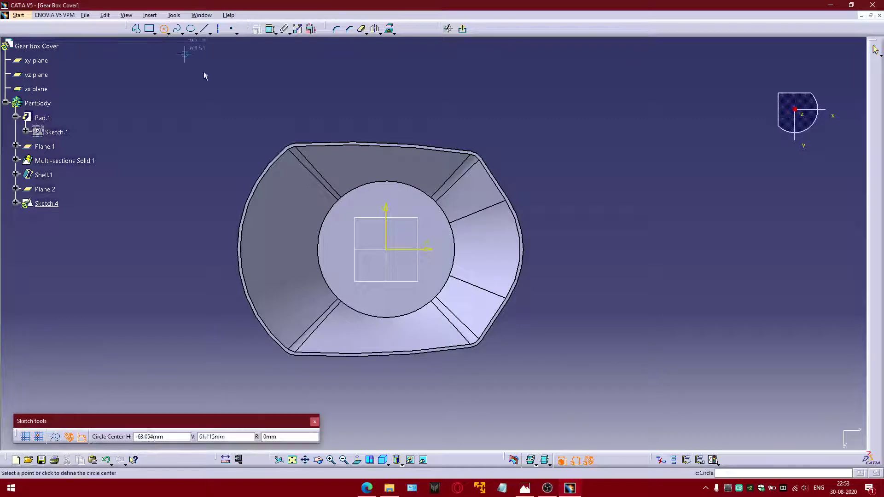
click(386, 249)
click(390, 211)
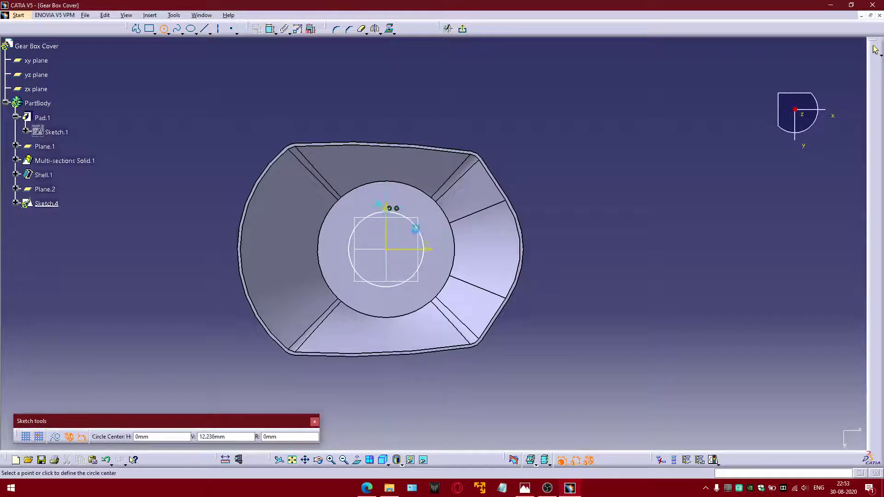
click(470, 249)
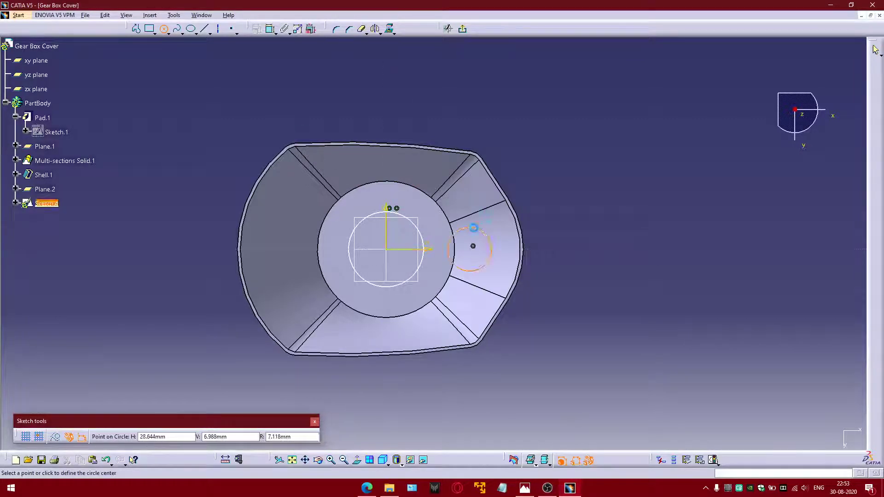
click(473, 227)
Step: Dimension the diameter of the circle centred at the origin and set it to 36 mm
click(271, 31)
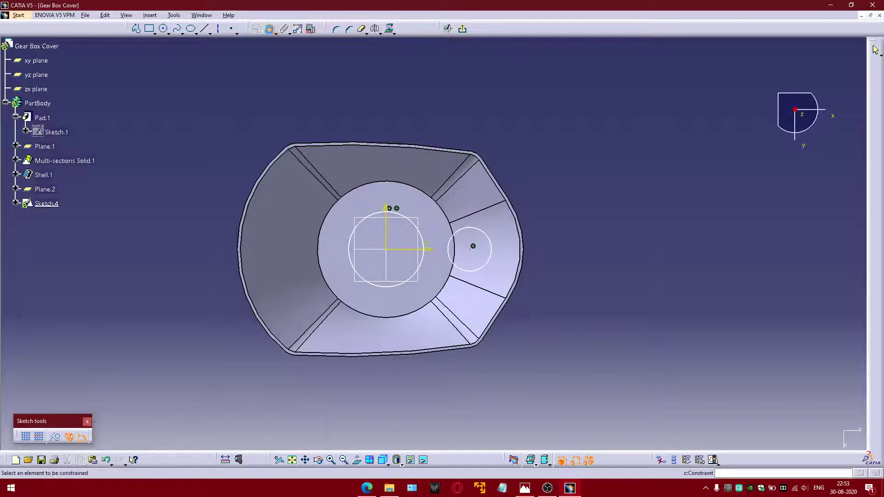
click(376, 213)
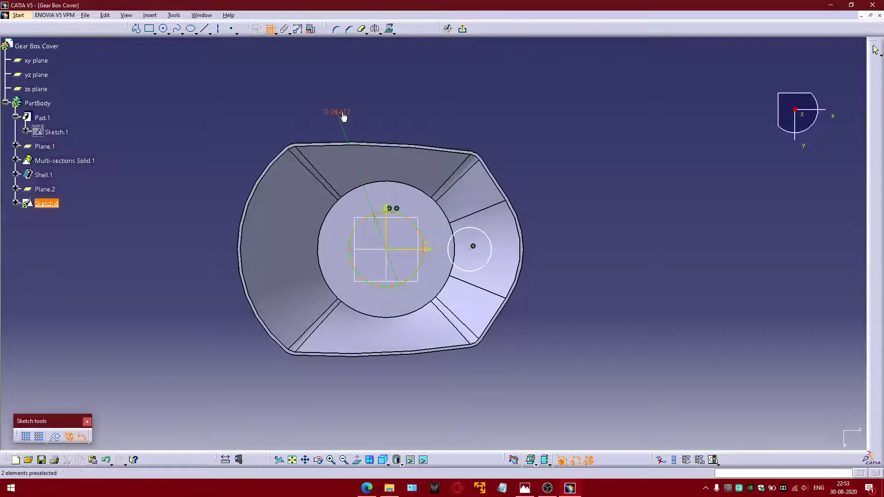
click(345, 115)
double_click(348, 121)
text(36)
key(Return)
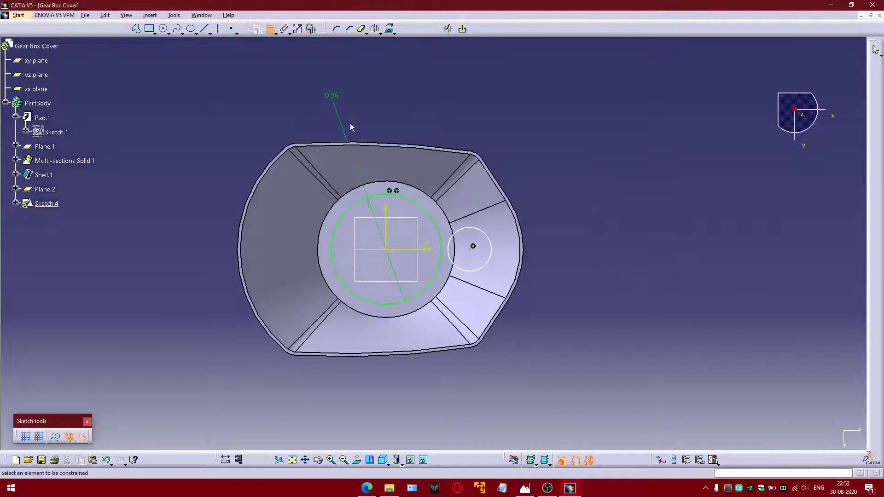
Step: Dimension the smaller offset circle and set its diameter to 20 mm
click(477, 230)
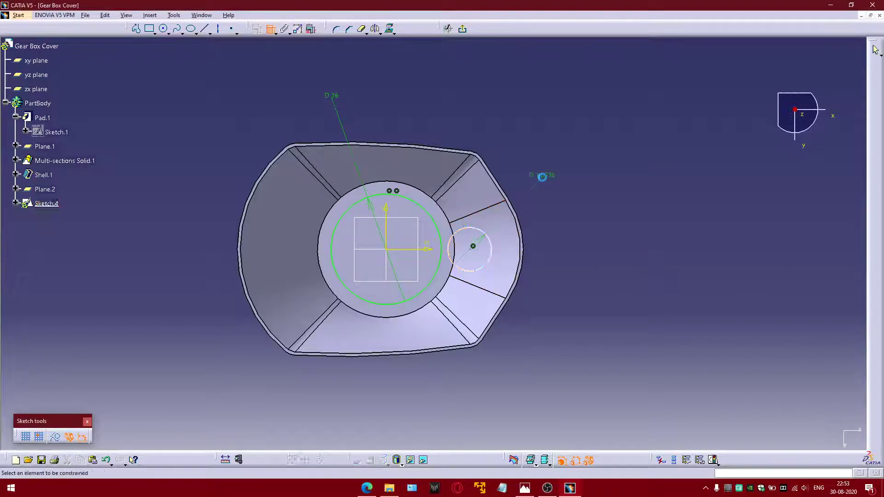
click(544, 178)
double_click(545, 177)
text(20)
key(Return)
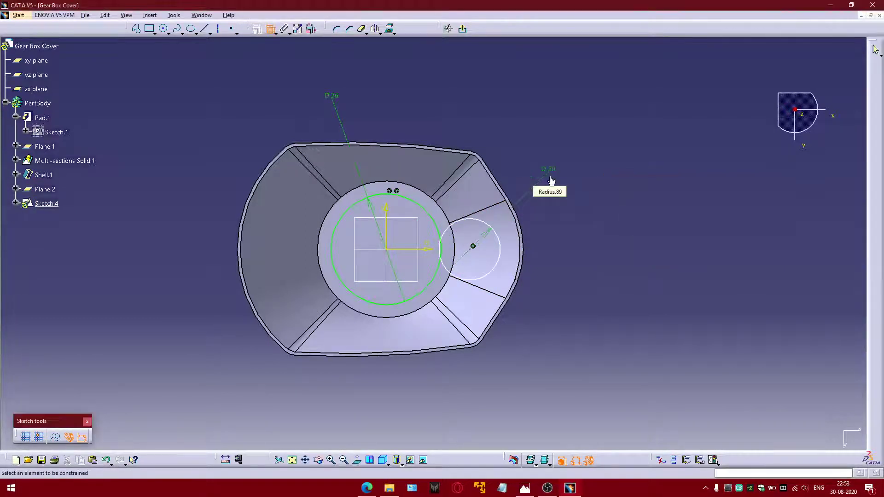
Step: Check the circle spacing in the drawing and set the distance from the vertical axis to the small circle's centre to 26 mm
click(524, 488)
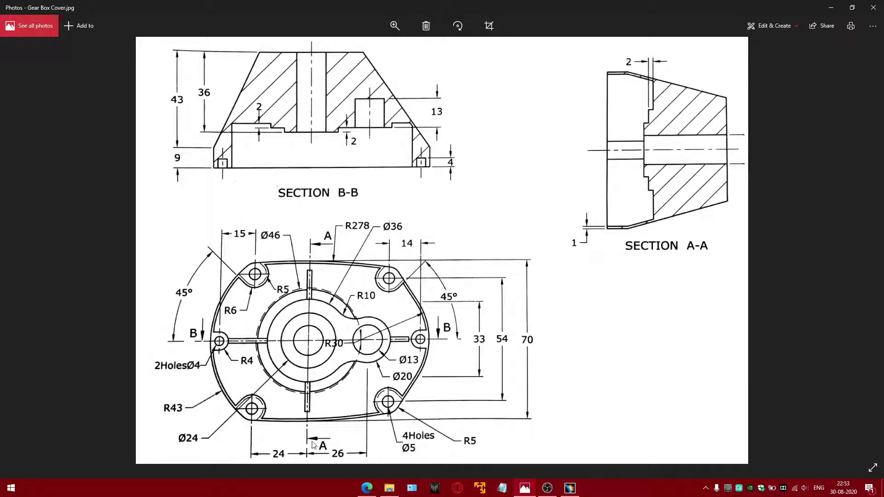
click(524, 488)
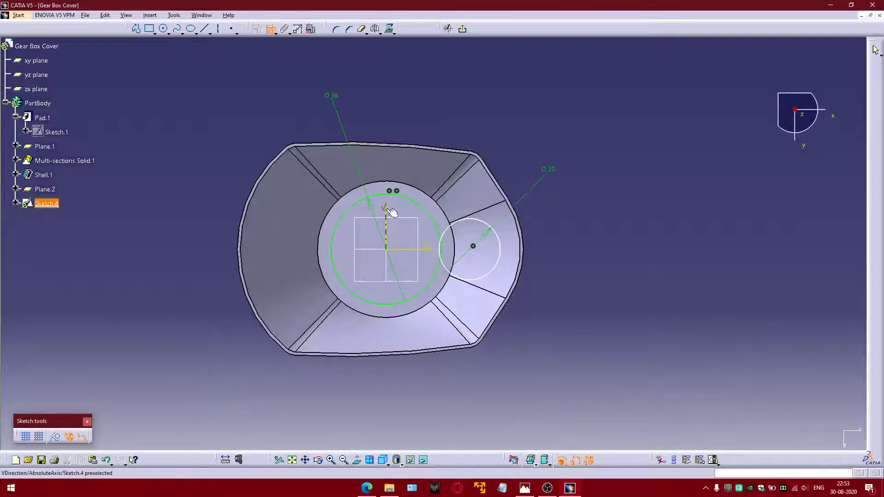
click(389, 211)
click(473, 246)
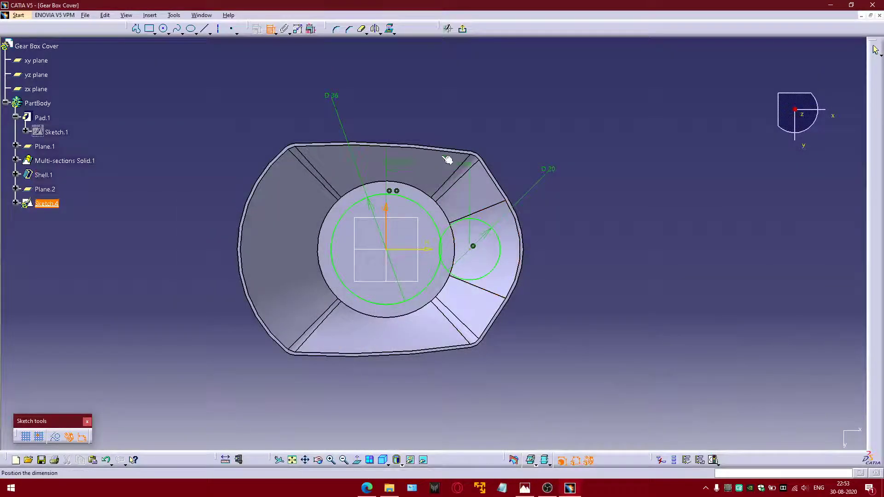
click(441, 119)
double_click(439, 119)
text(26)
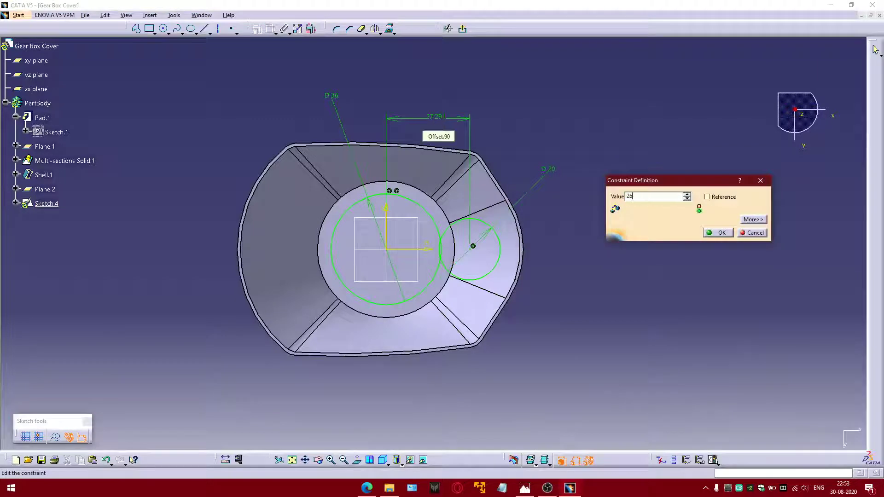
key(Return)
Step: Add untrimmed corner arcs joining the large and small circles on their upper and lower sides
middle_drag(487, 145, 179, 41)
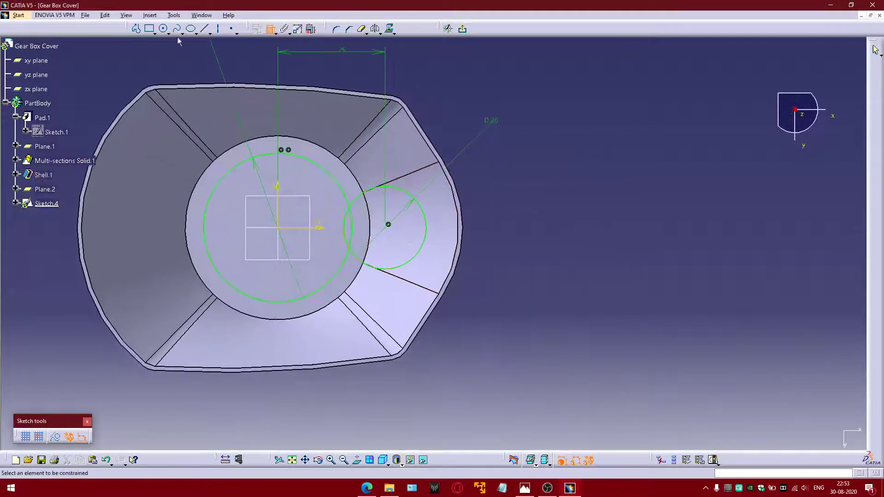
click(338, 30)
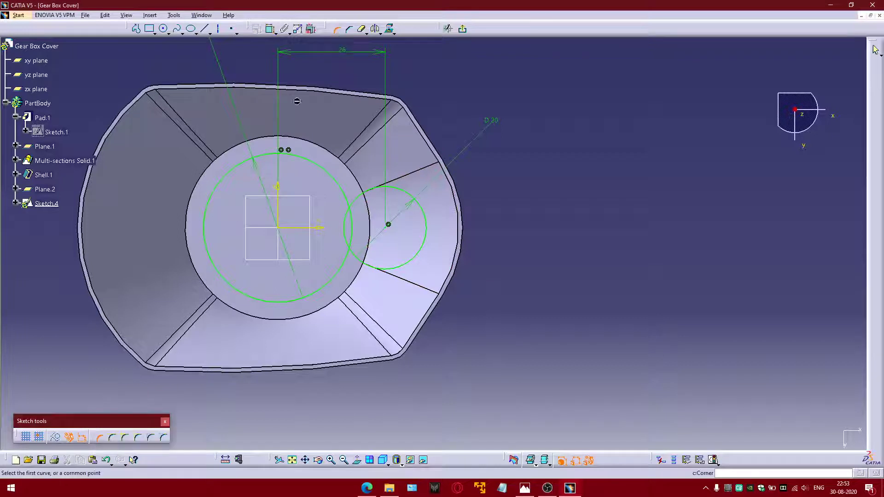
click(125, 438)
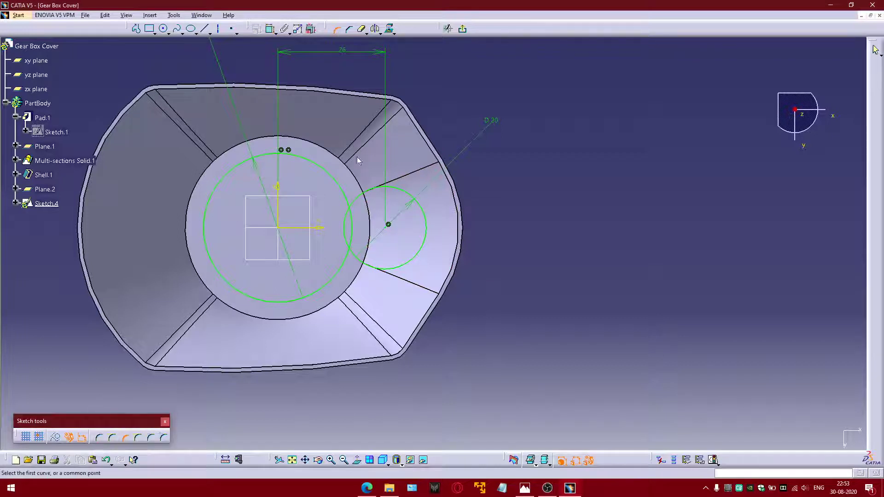
click(379, 185)
click(355, 189)
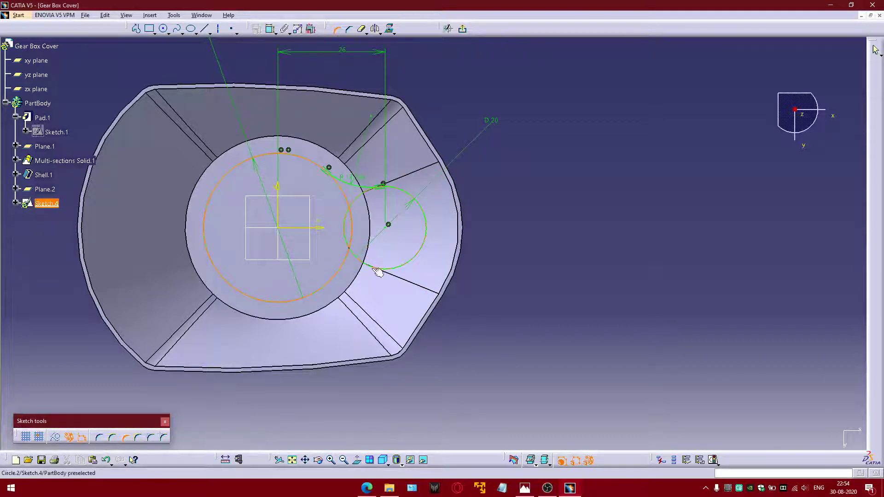
click(363, 269)
click(354, 266)
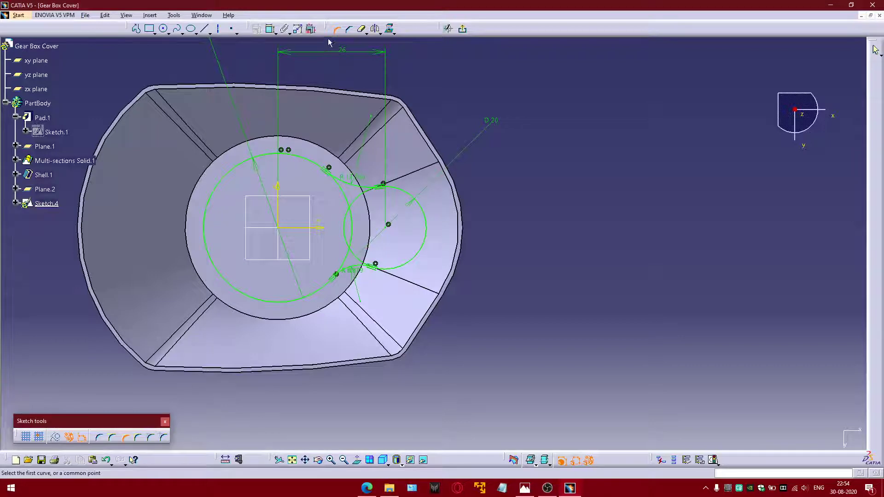
Step: Try to trim away the inner arcs where the large and small circles overlap, using Quick Trim
click(363, 30)
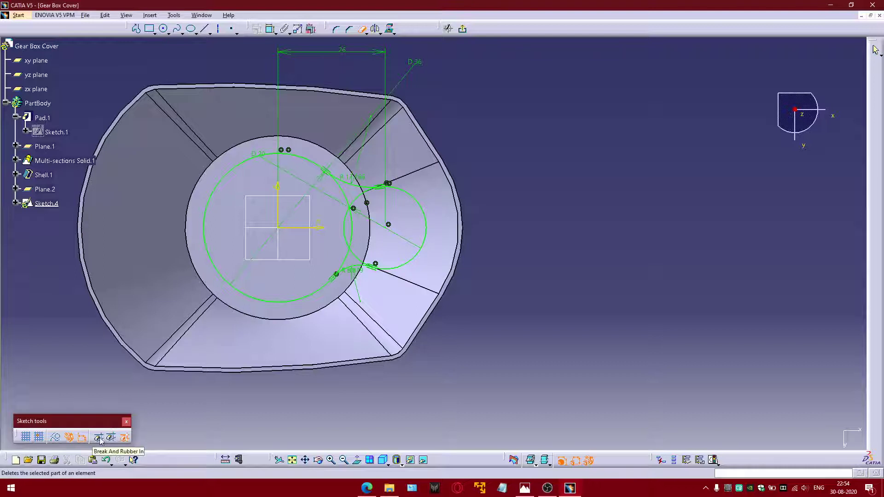
click(349, 200)
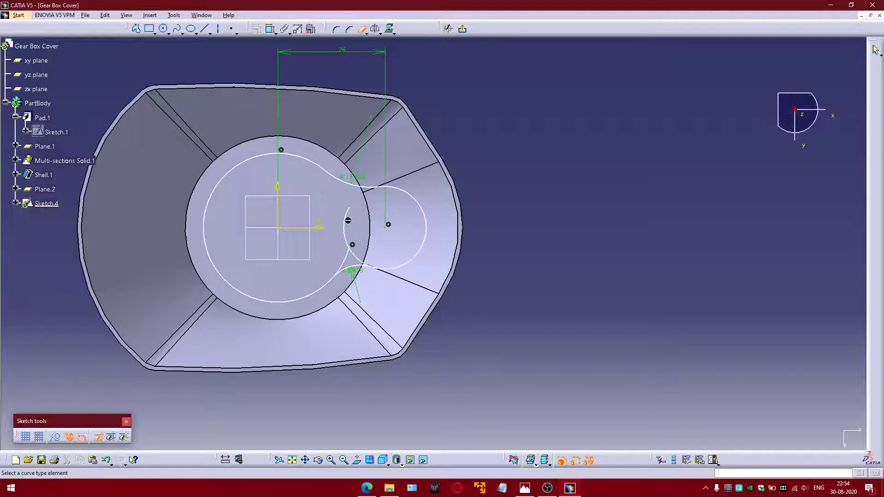
click(348, 228)
click(357, 256)
key(Escape)
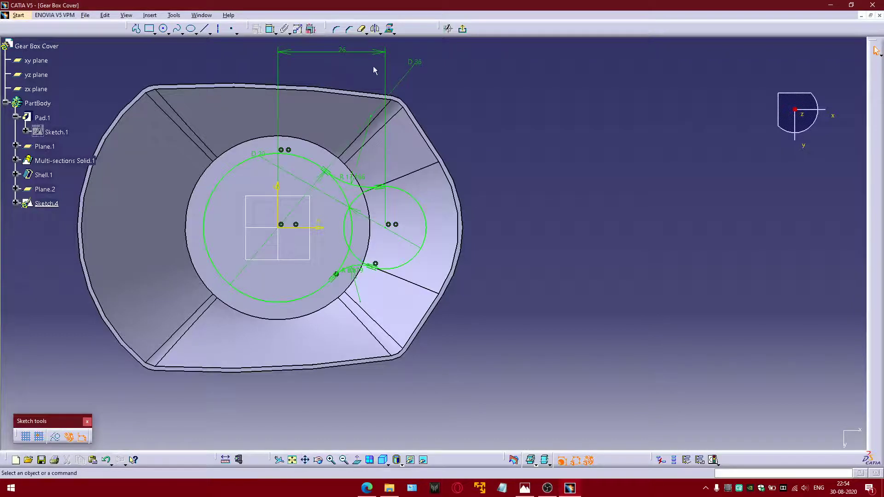
Step: Quick Trim the overlapping inner arcs of both circles to leave one closed keyhole-shaped outline
click(363, 30)
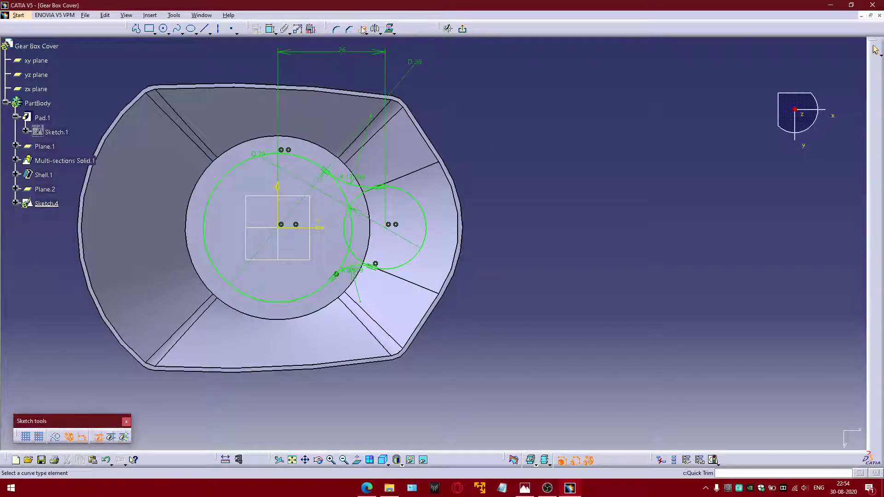
click(345, 190)
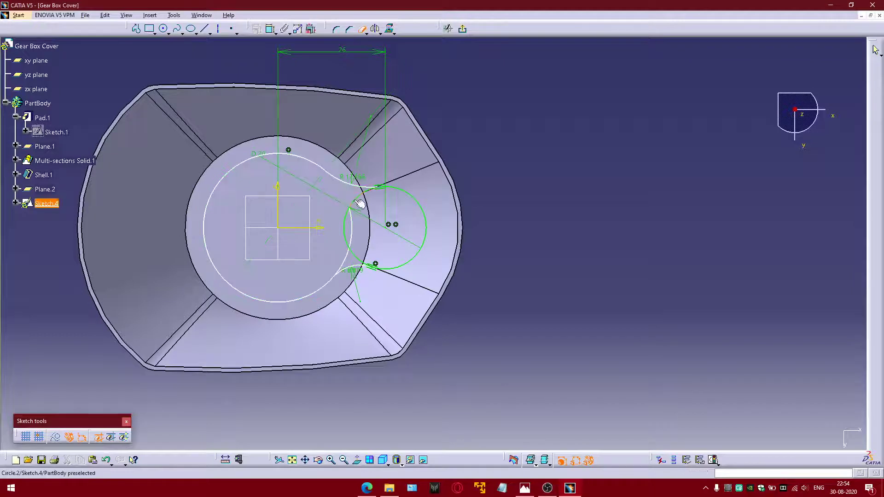
click(357, 215)
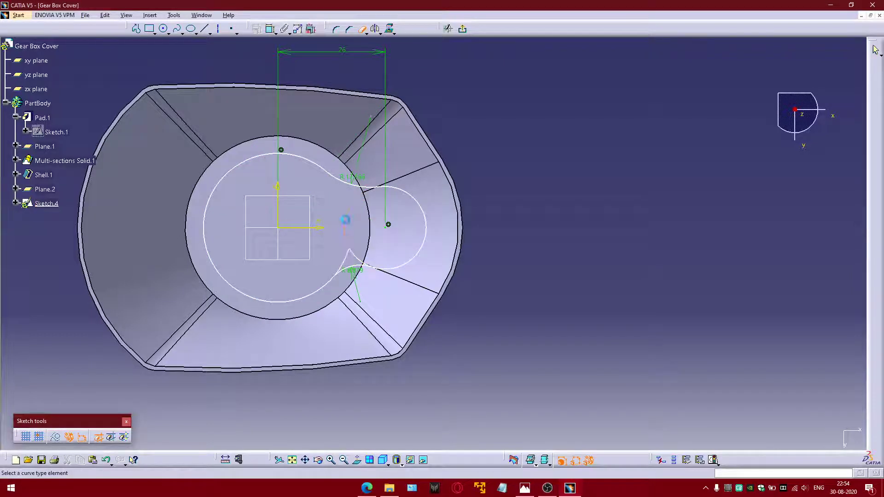
click(346, 220)
key(Escape)
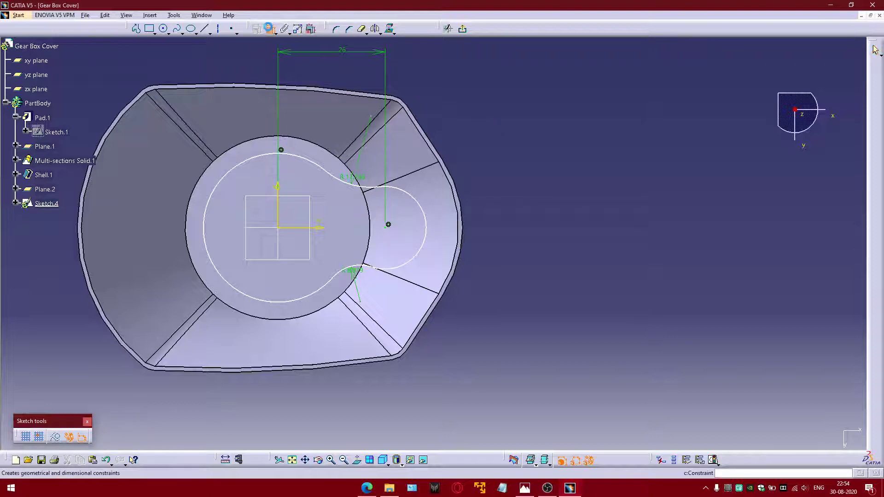
Step: Constrain the upper joining arc tangent to the large circle's arc and to the small circle's arc
click(268, 29)
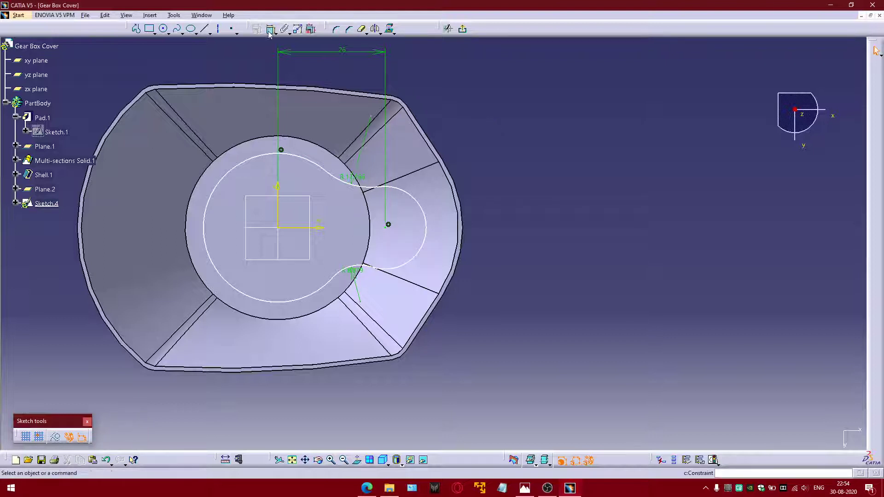
click(325, 171)
right_click(332, 124)
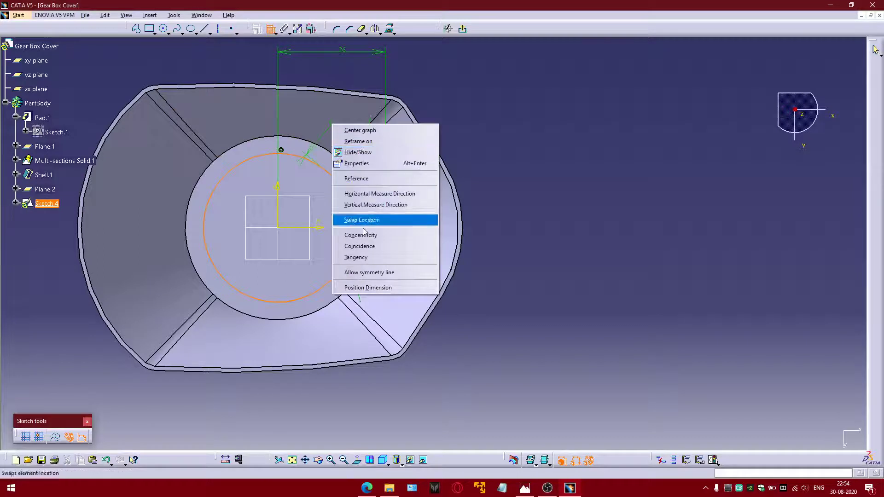
click(361, 257)
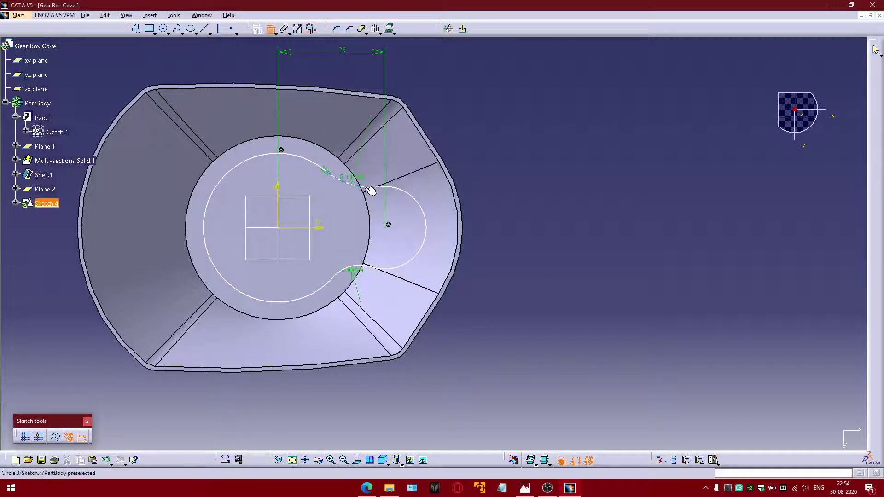
click(371, 190)
click(394, 193)
right_click(447, 139)
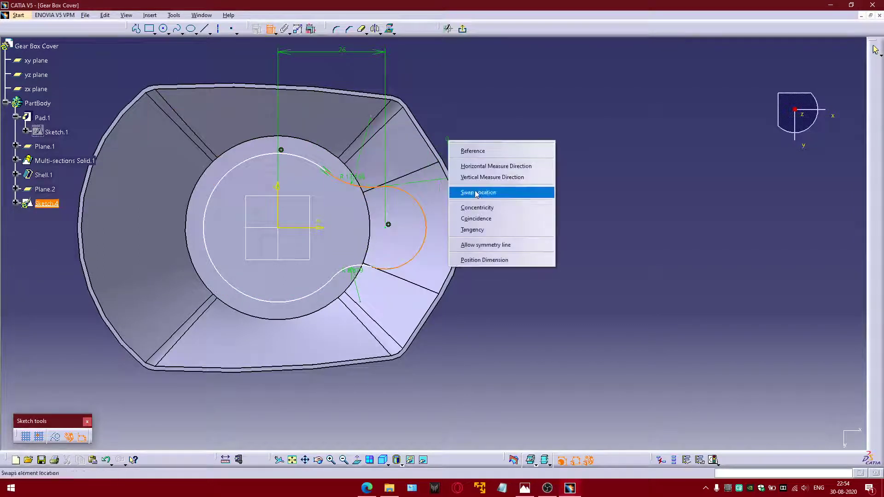
click(483, 229)
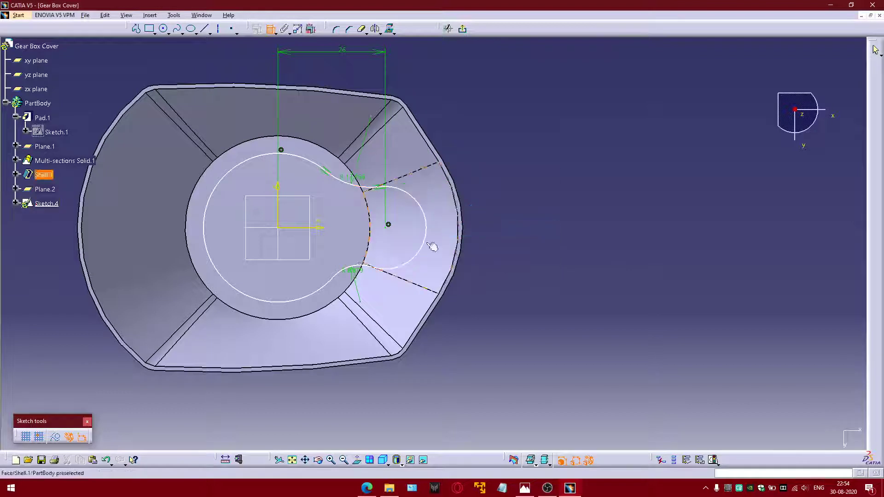
Step: Constrain the lower joining arc tangent to the small circle's arc and to the large circle's arc
click(365, 266)
click(394, 272)
right_click(516, 243)
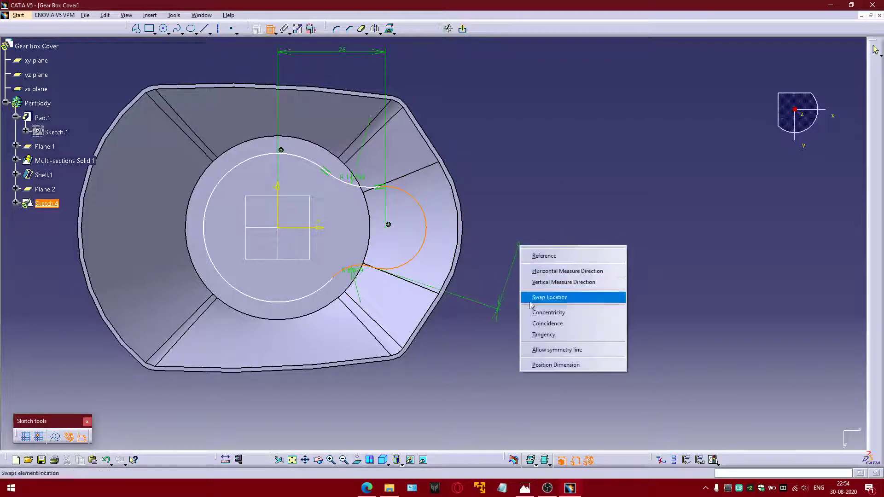
click(546, 336)
click(328, 286)
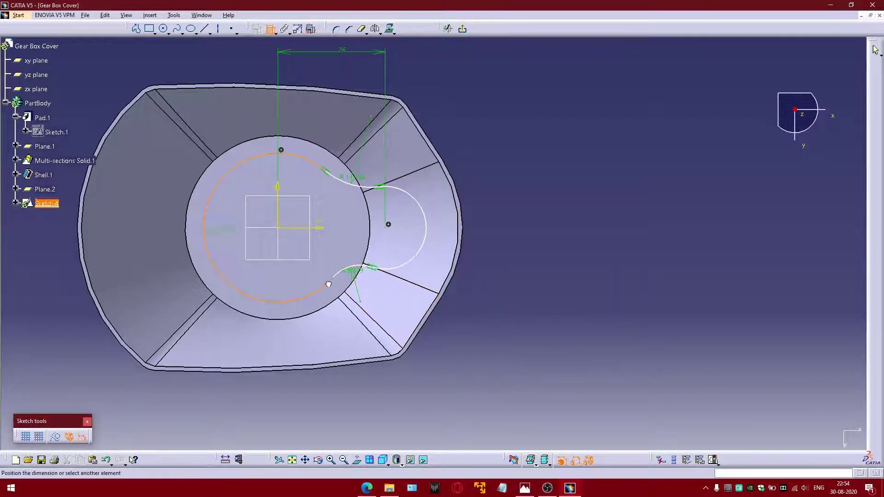
right_click(516, 213)
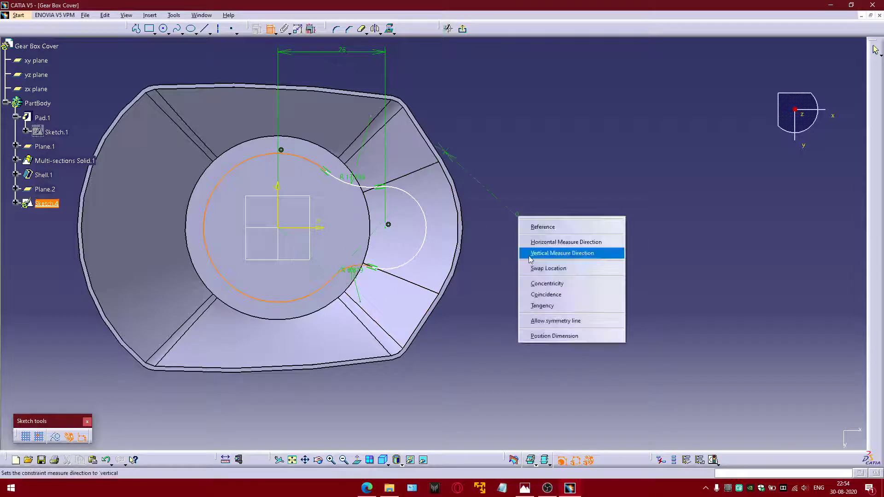
click(539, 305)
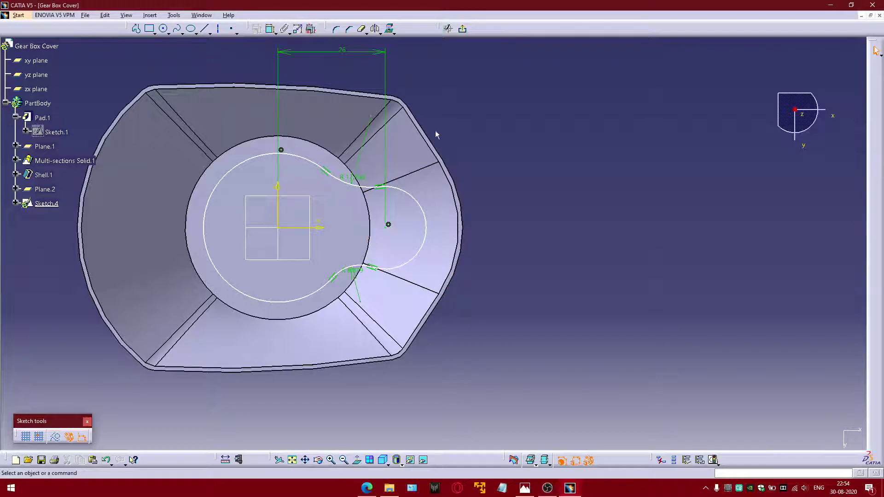
Step: Set the radius of both the upper and lower joining arcs to 10 mm
double_click(363, 179)
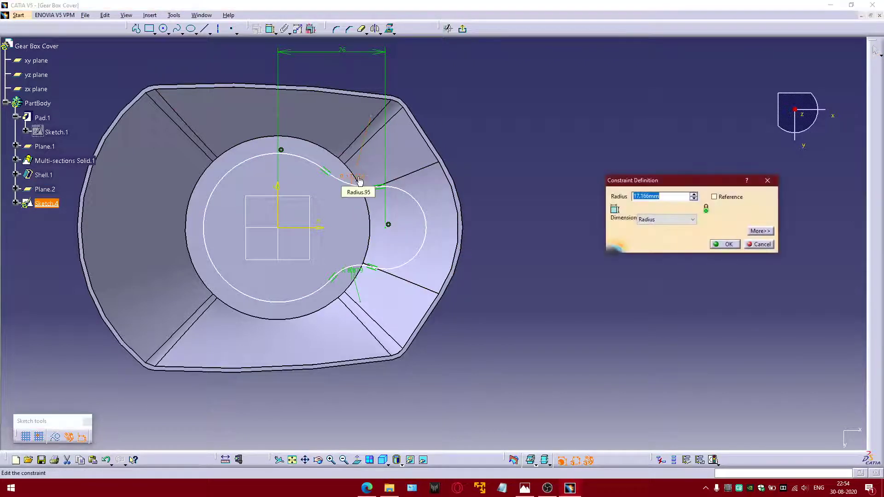
text(10)
key(Return)
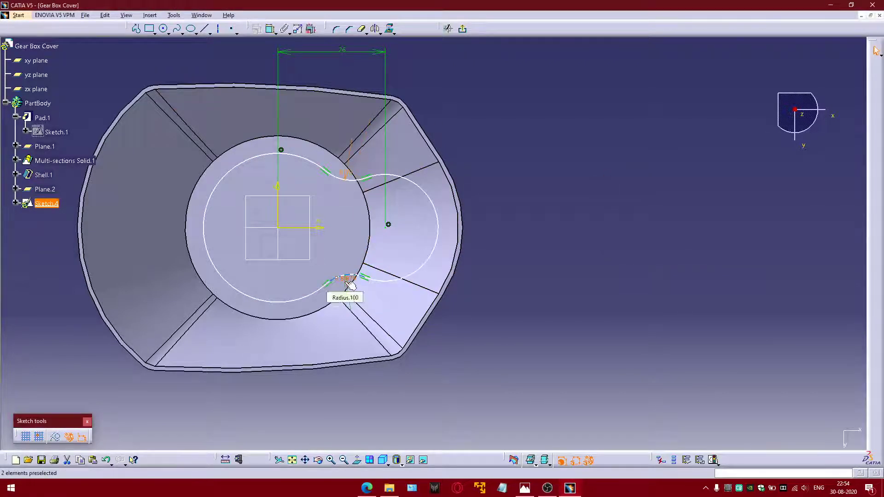
double_click(348, 279)
text(10mm)
key(Return)
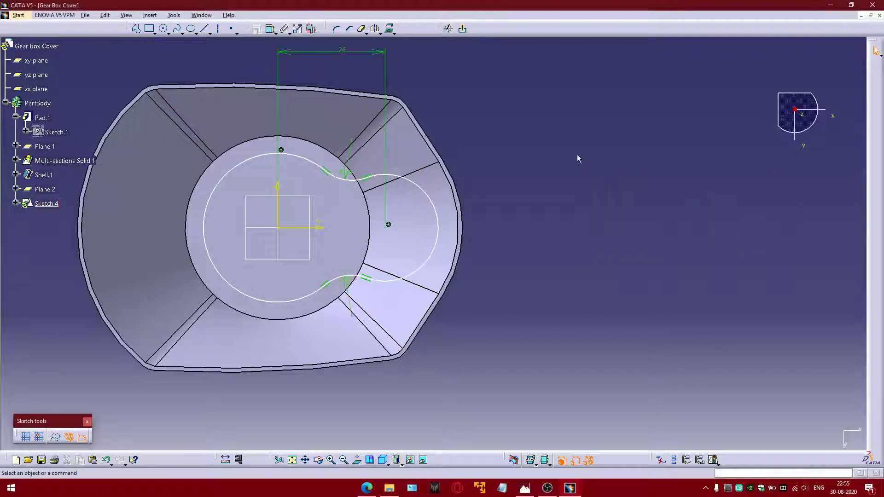
Step: Dimension the large arc centred at the origin and switch its dimension from radius to diameter
click(261, 154)
click(224, 69)
double_click(225, 68)
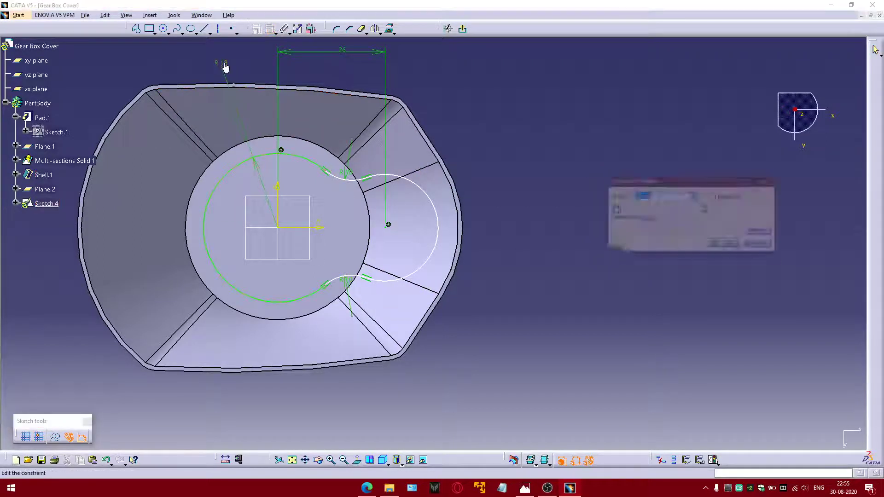
click(665, 219)
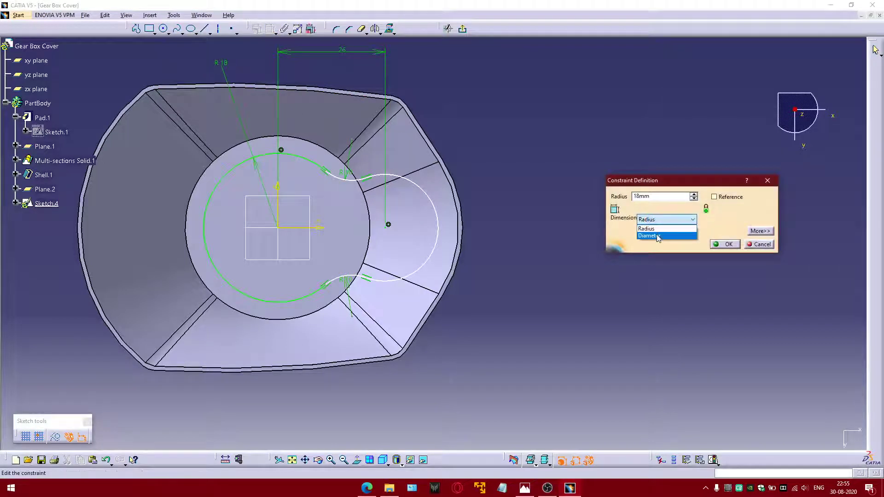
click(649, 236)
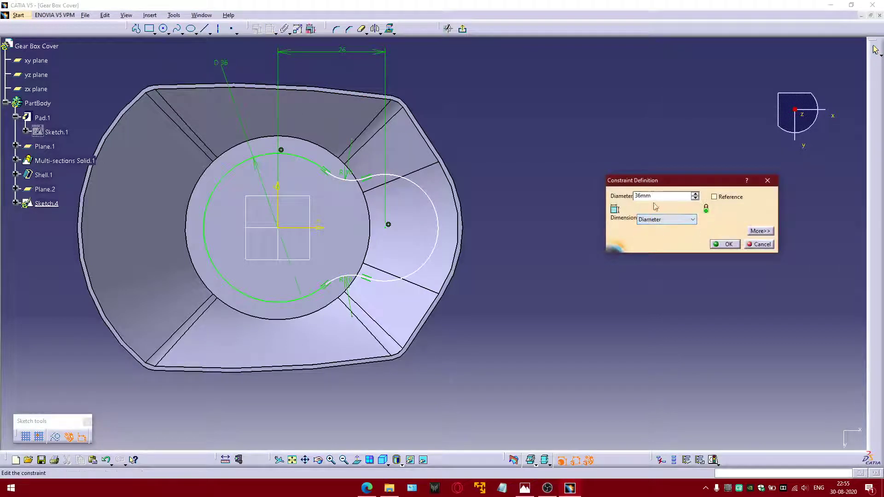
Step: Confirm the large arc's 36 mm diameter and constrain the smaller end arc of the keyhole profile to a 20 mm diameter
click(729, 246)
click(432, 201)
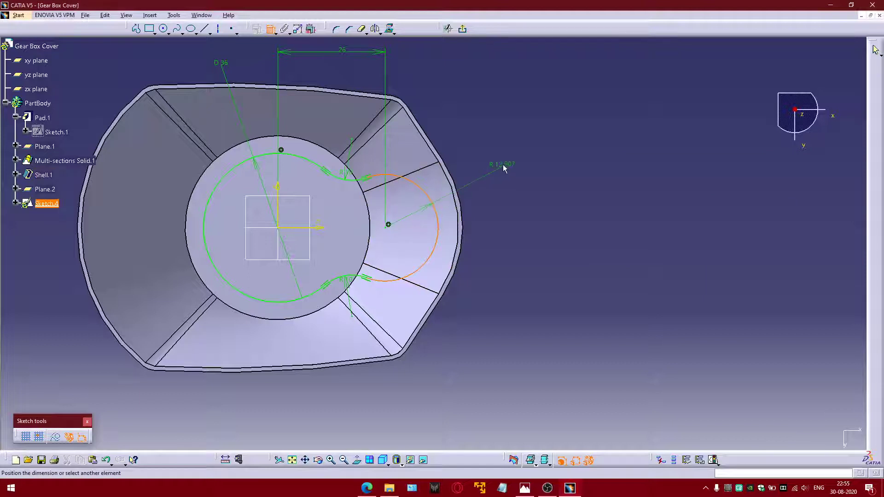
click(503, 169)
double_click(507, 164)
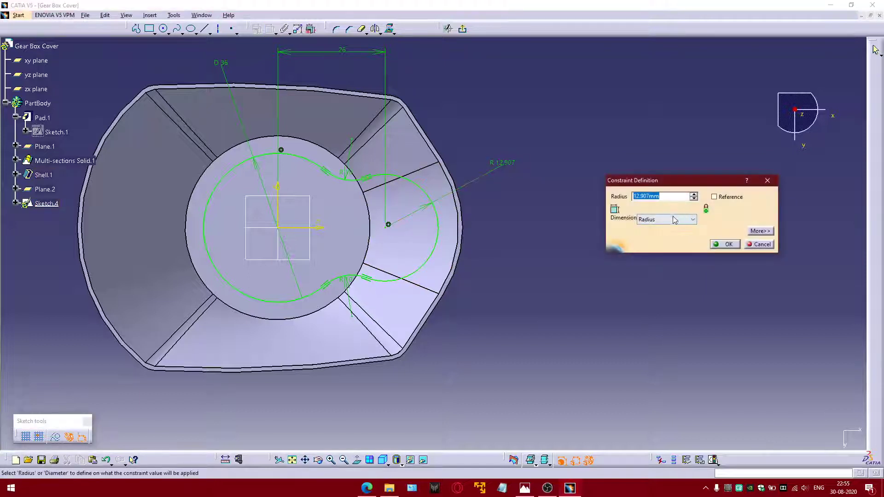
click(675, 220)
click(667, 236)
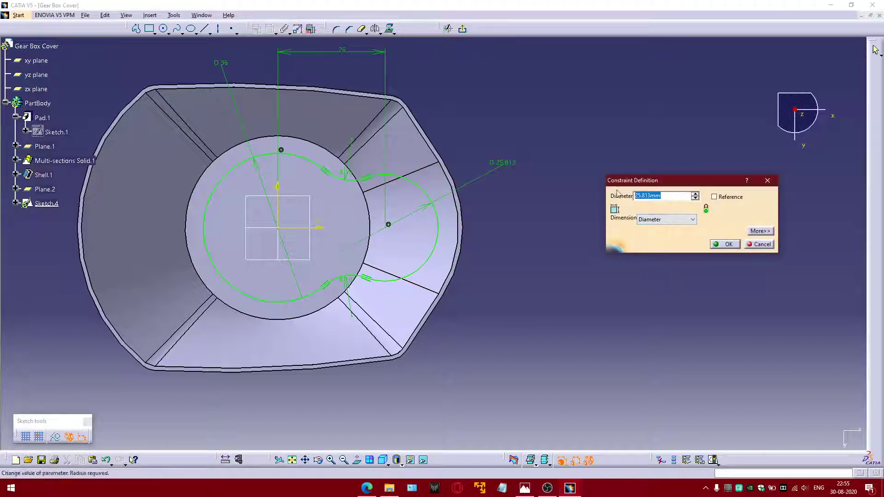
text(20)
key(Return)
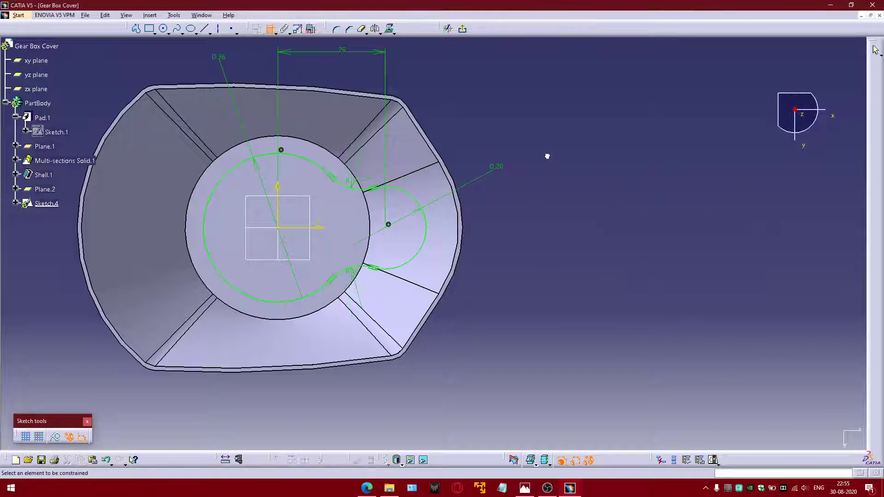
Step: Check the keyhole profile's dimensions against the reference drawing in Photos, return to CATIA and exit the sketch
click(521, 490)
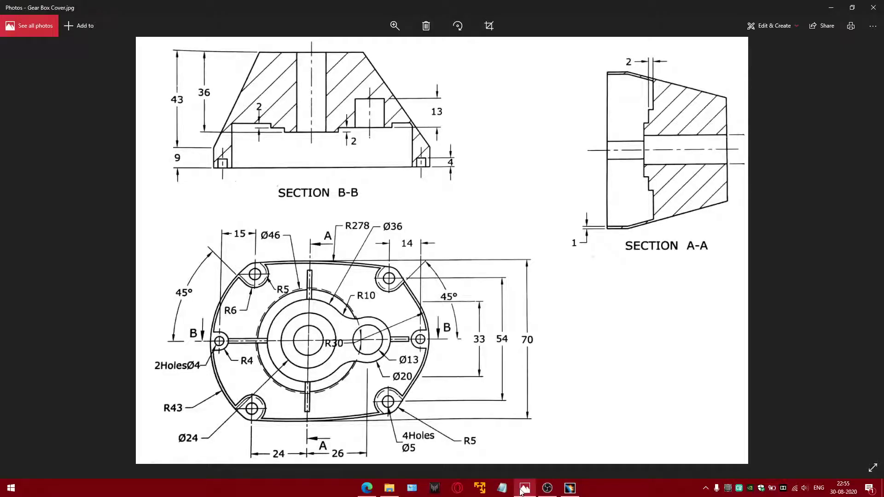
click(523, 489)
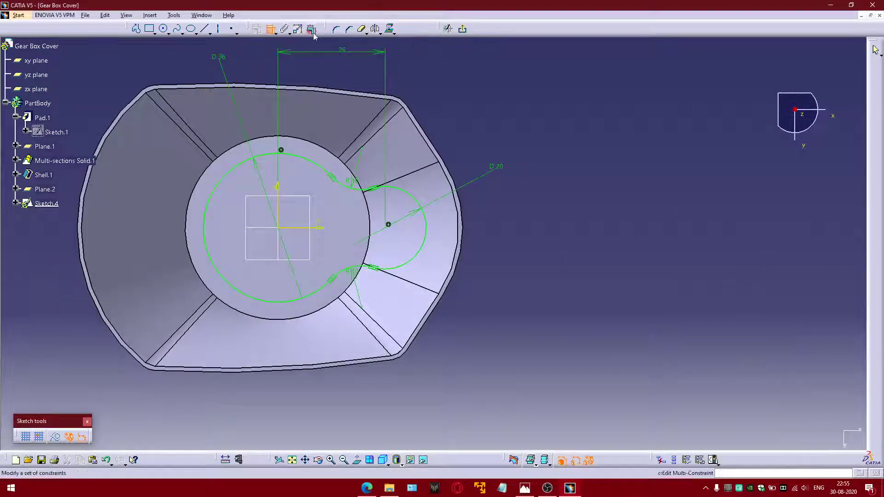
click(271, 29)
click(462, 28)
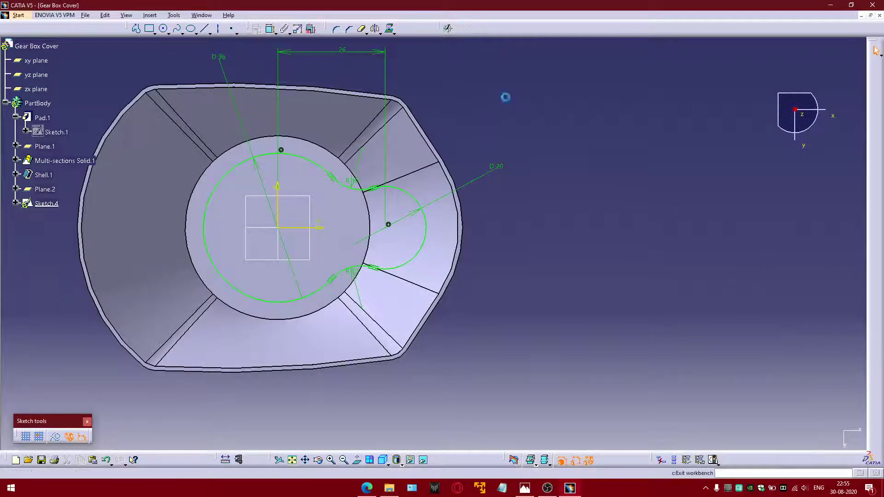
Step: Pad the keyhole profile in the reversed direction, towards the closed end of the cover, with the Up to next limit
mouse_move(558, 146)
middle_down()
mouse_move(448, 253)
mouse_move(524, 284)
mouse_move(523, 291)
mouse_move(477, 262)
mouse_move(391, 253)
mouse_move(570, 309)
mouse_move(529, 257)
middle_up()
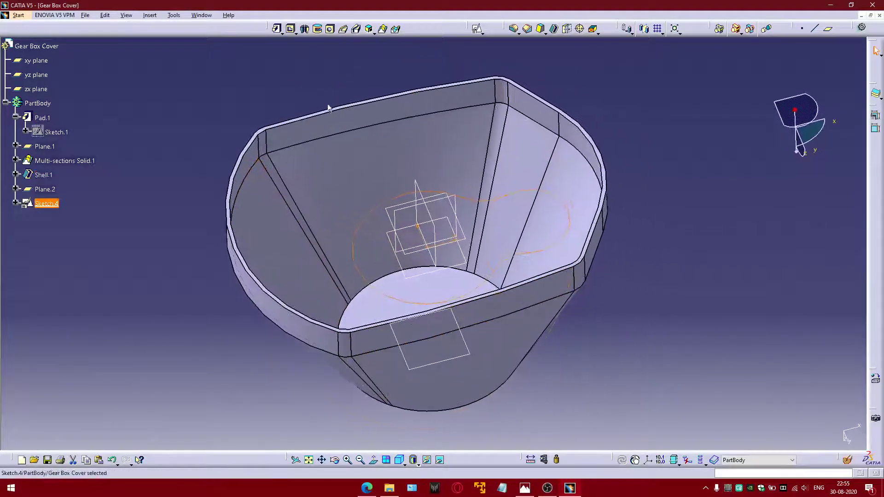
click(276, 28)
middle_drag(611, 166, 457, 124)
click(663, 188)
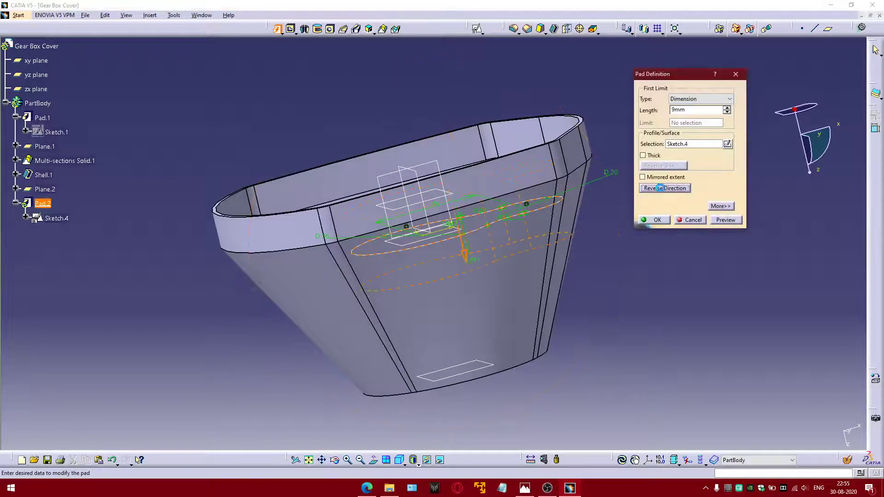
click(700, 100)
click(686, 116)
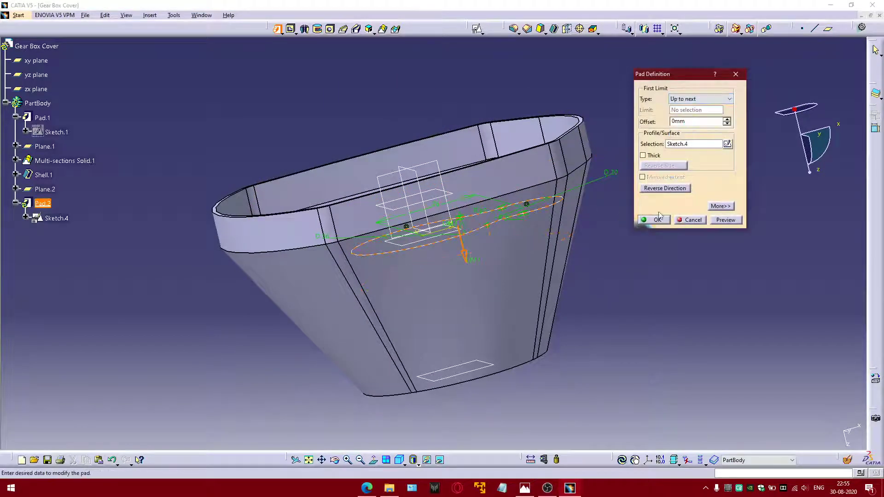
middle_drag(613, 201, 650, 288)
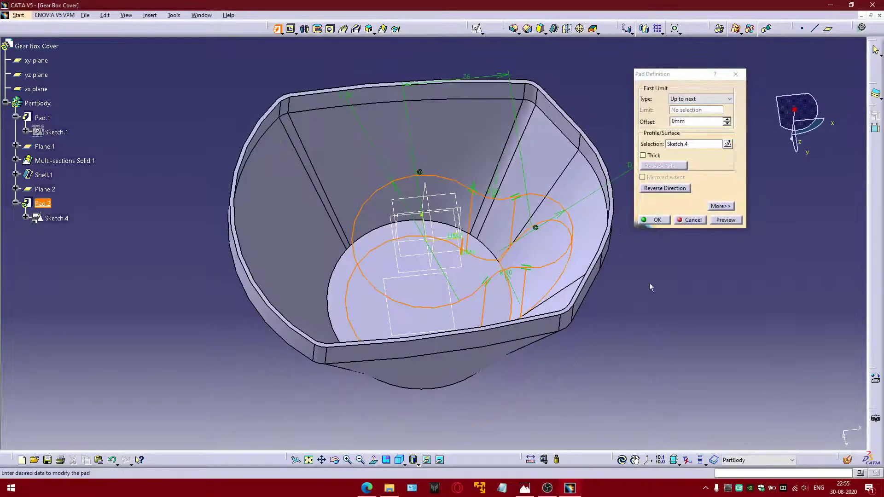
click(657, 221)
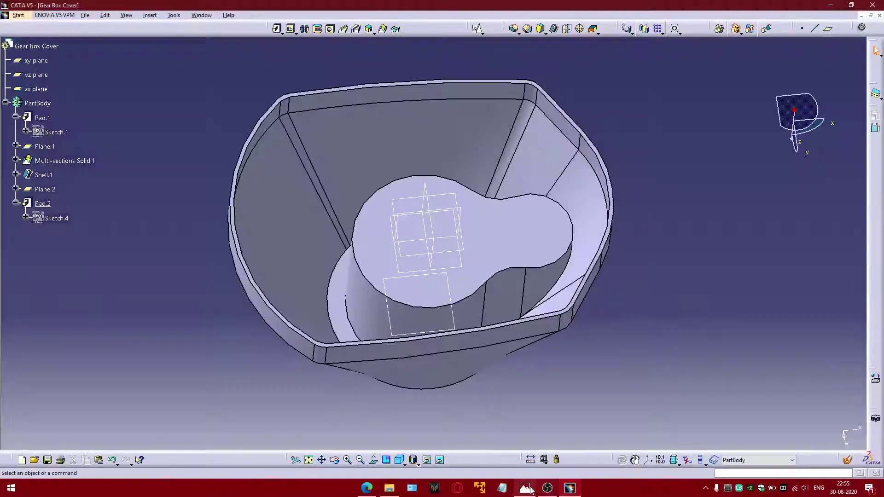
Step: Consult the reference drawing and sketch an origin-centred circle about 21.6 mm in diameter on the keyhole pad's flat face
click(525, 488)
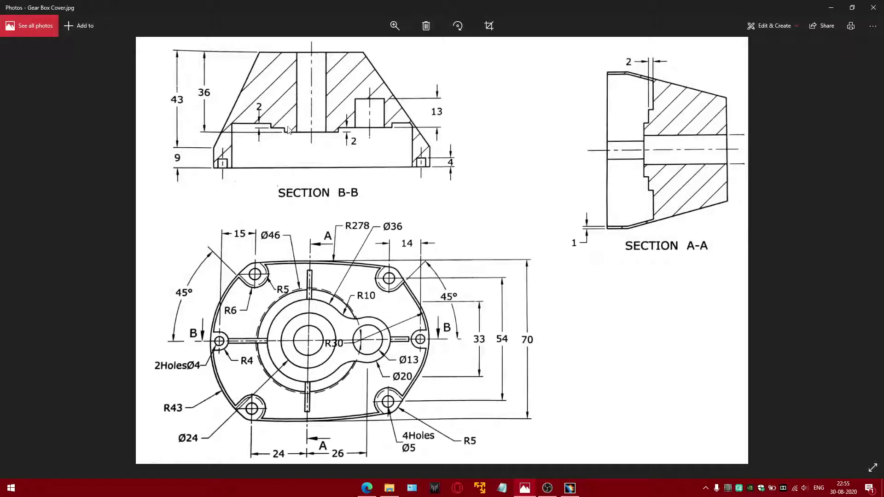
click(523, 488)
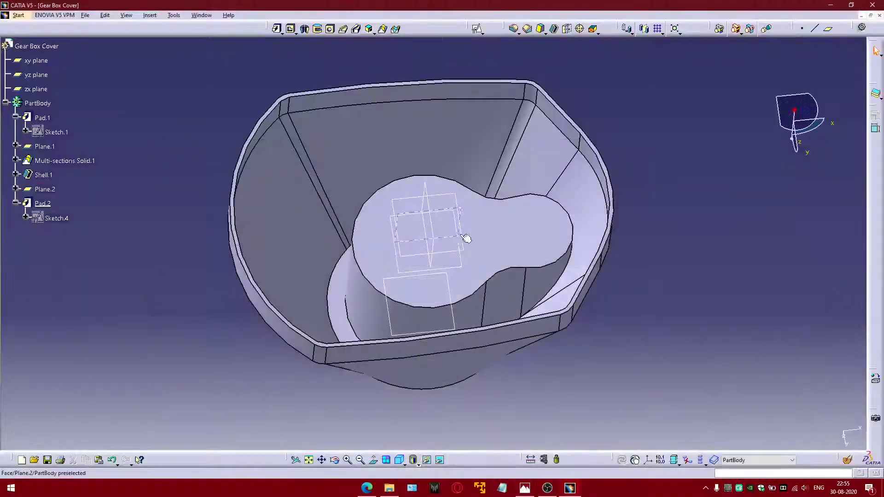
click(479, 233)
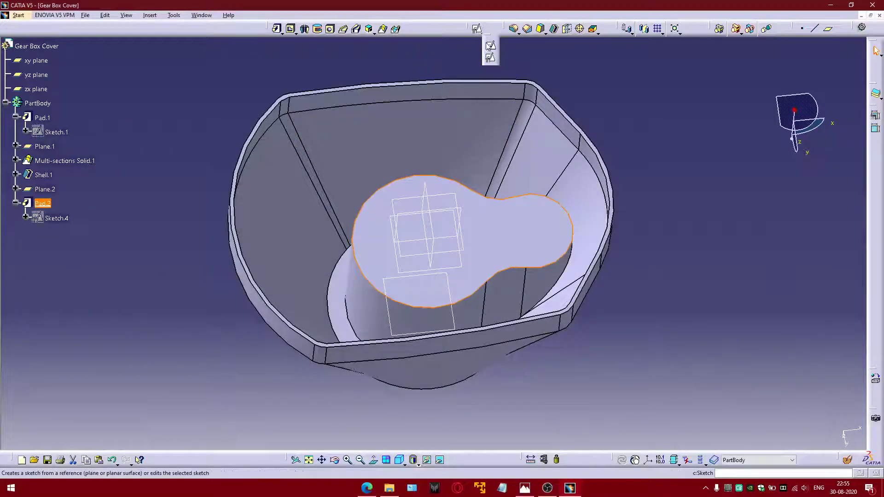
click(477, 28)
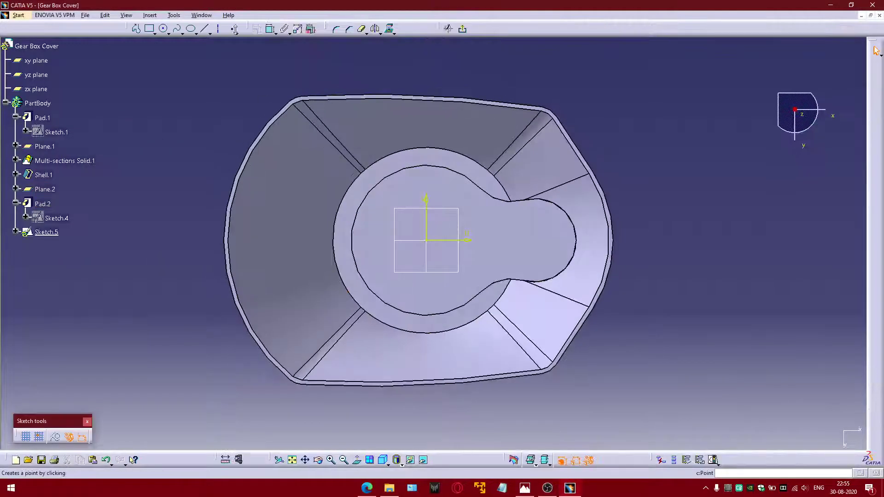
click(164, 30)
click(426, 240)
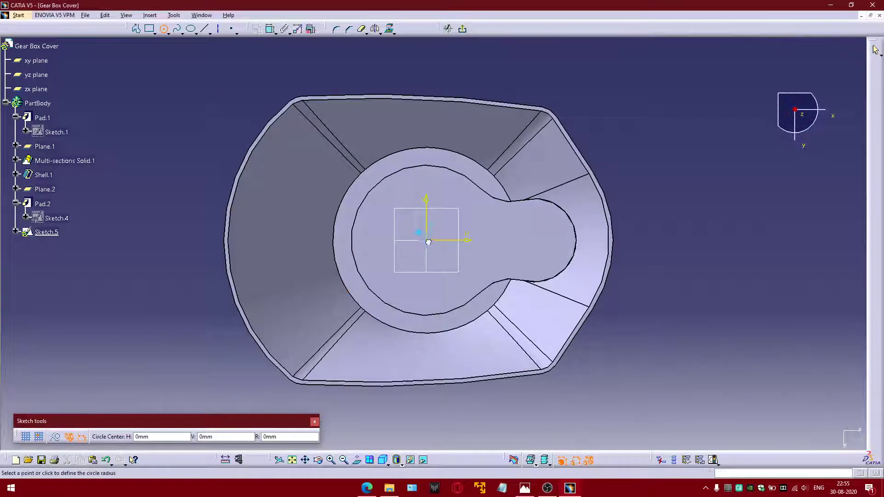
click(448, 201)
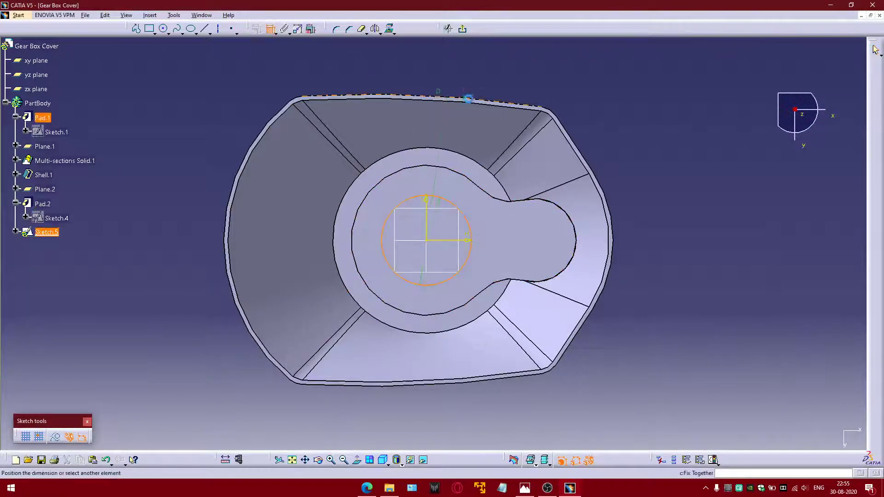
Step: Constrain the circle's diameter to 24 mm and exit the sketch
click(488, 84)
double_click(478, 81)
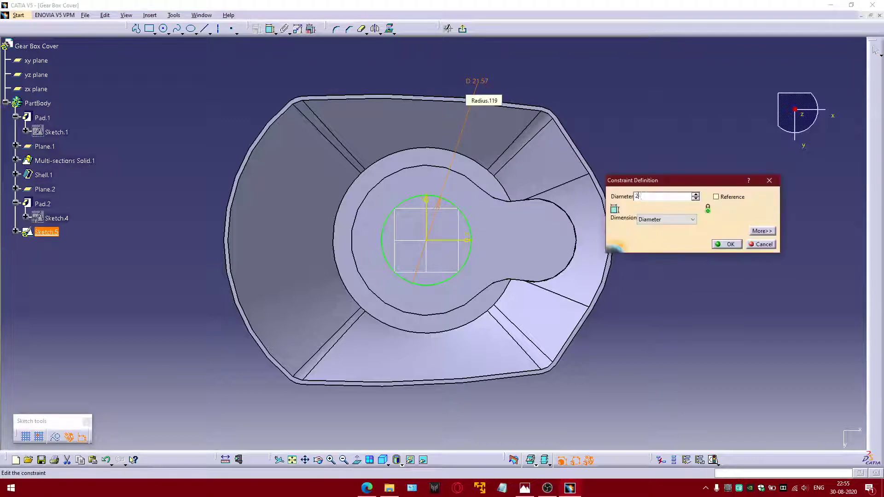
text(24mm)
key(Return)
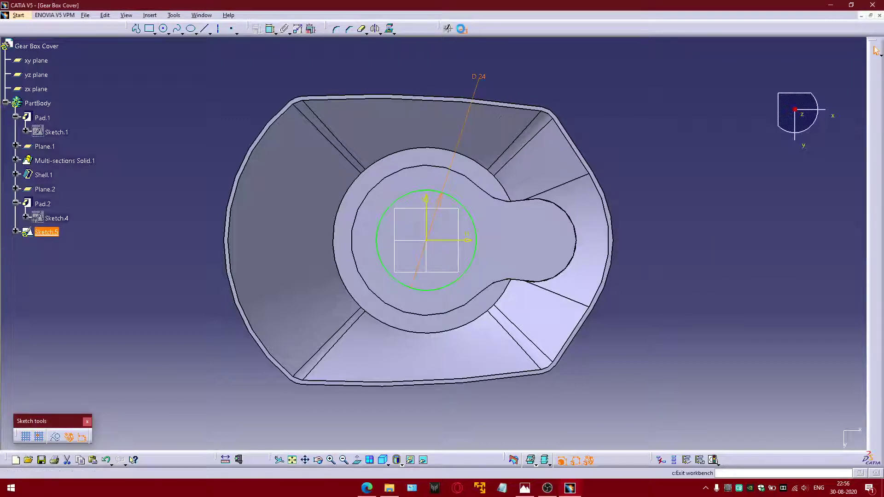
click(875, 50)
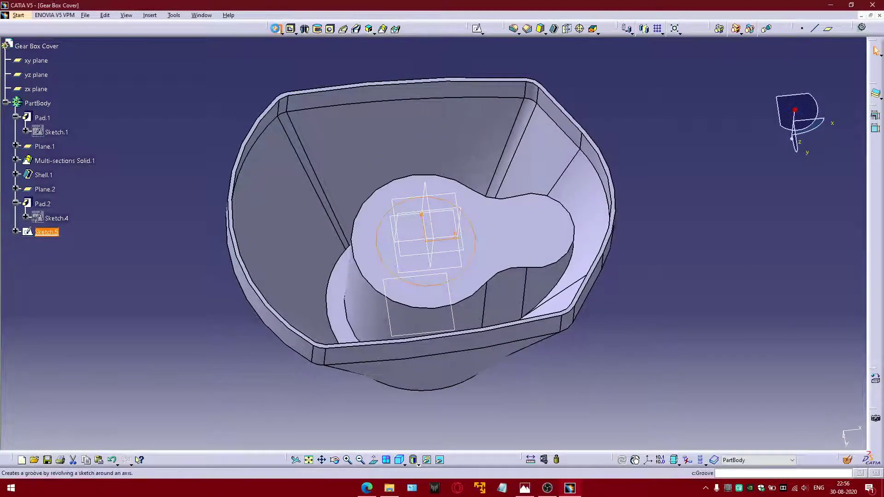
Step: Pad the 24 mm circle by 2 mm to form a raised boss on the keyhole face
click(275, 29)
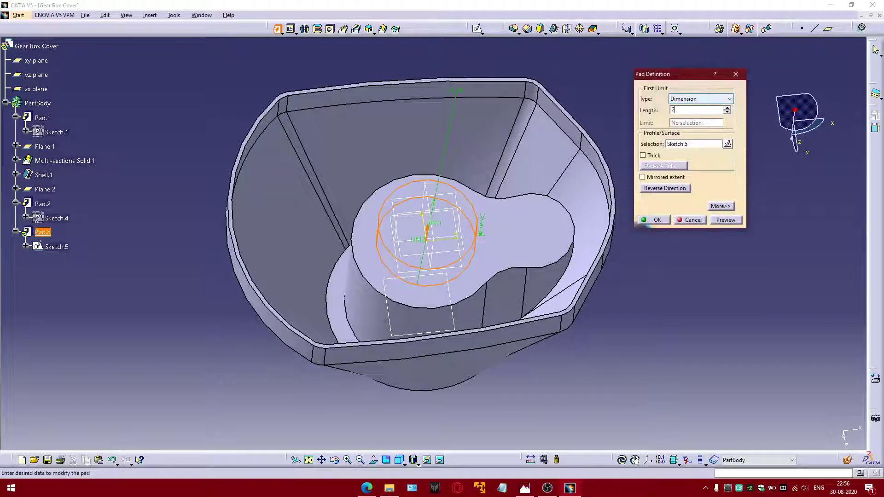
text(2)
key(Return)
click(690, 137)
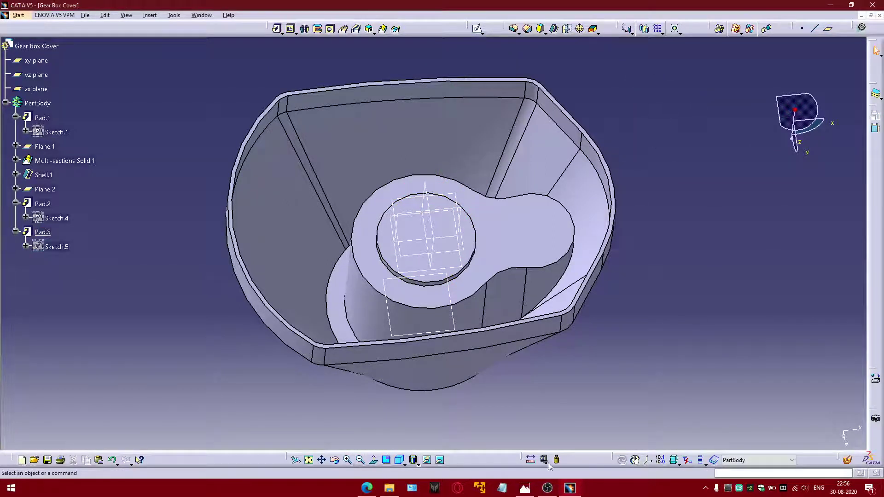
Step: Sketch a circle centred on the origin on the boss's top face, constrain its diameter to 13 mm and exit the sketch
click(455, 264)
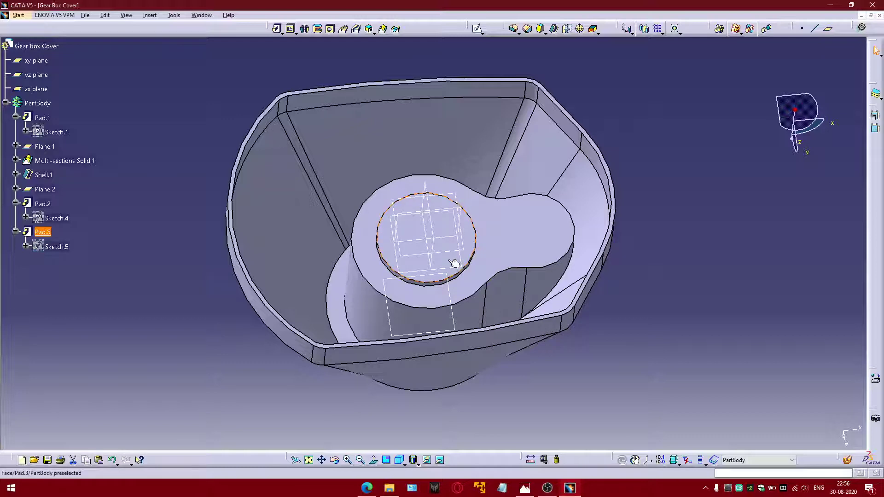
click(476, 29)
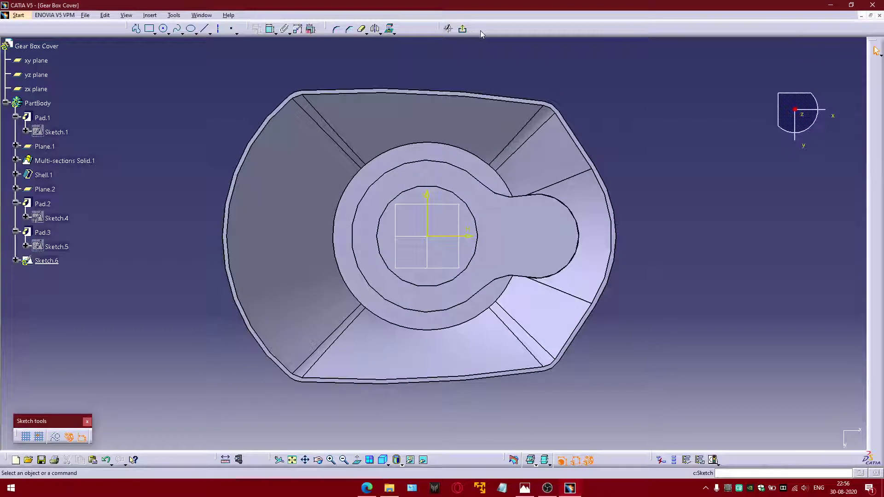
click(164, 29)
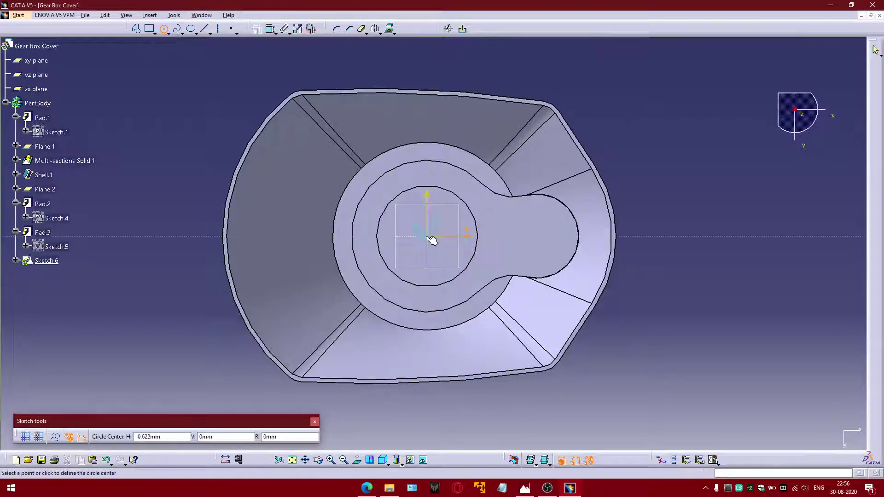
click(437, 217)
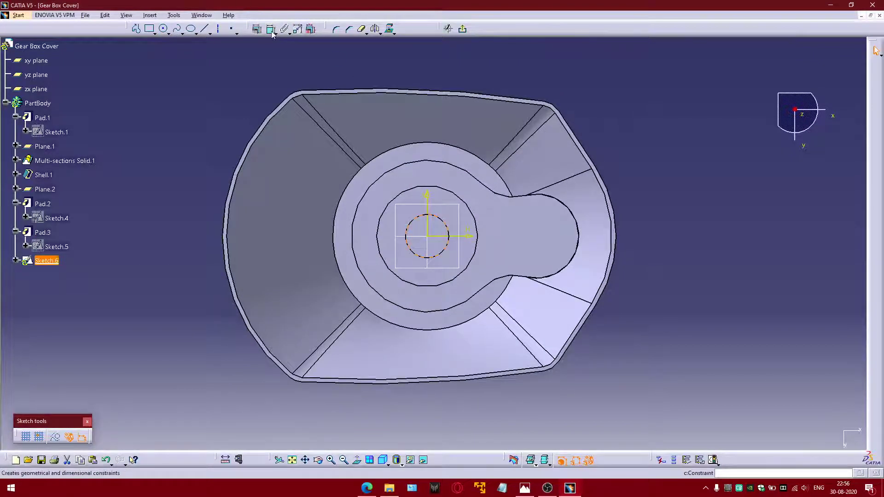
click(271, 29)
double_click(490, 72)
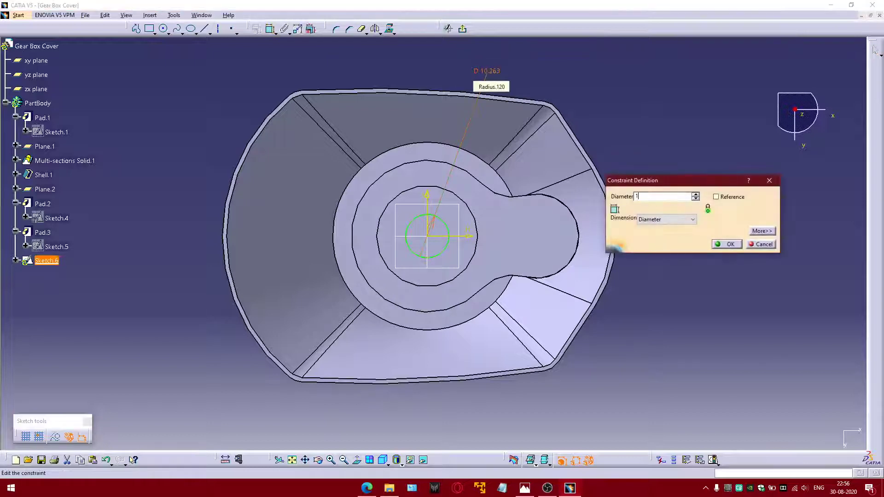
key(Return)
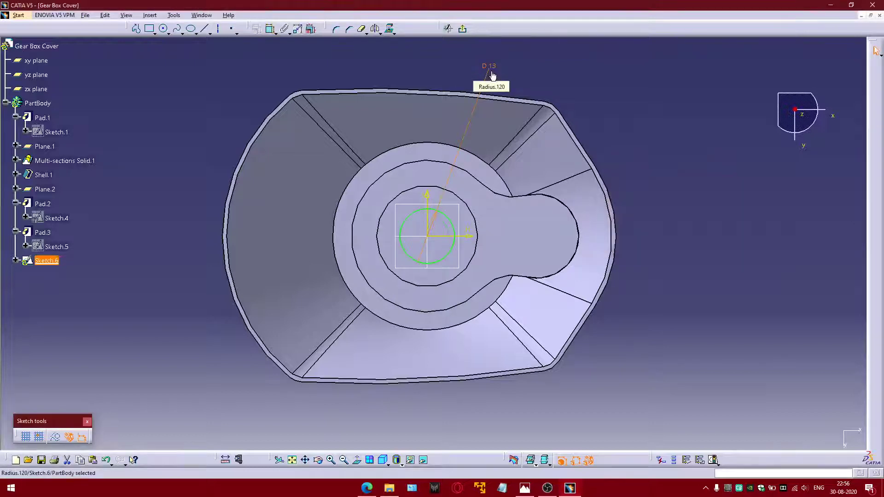
click(460, 29)
Step: Cut the 13 mm circle through the boss and the body as a pocket with the Up to next limit
click(290, 29)
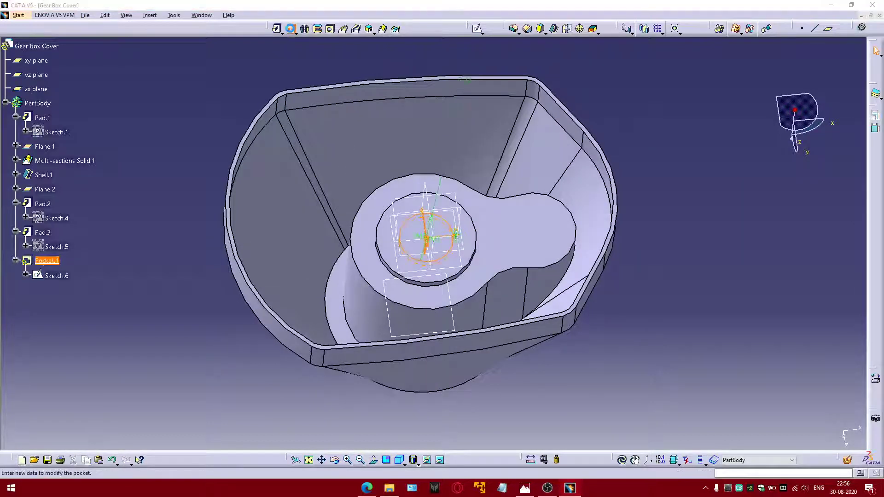
middle_drag(442, 198, 510, 140)
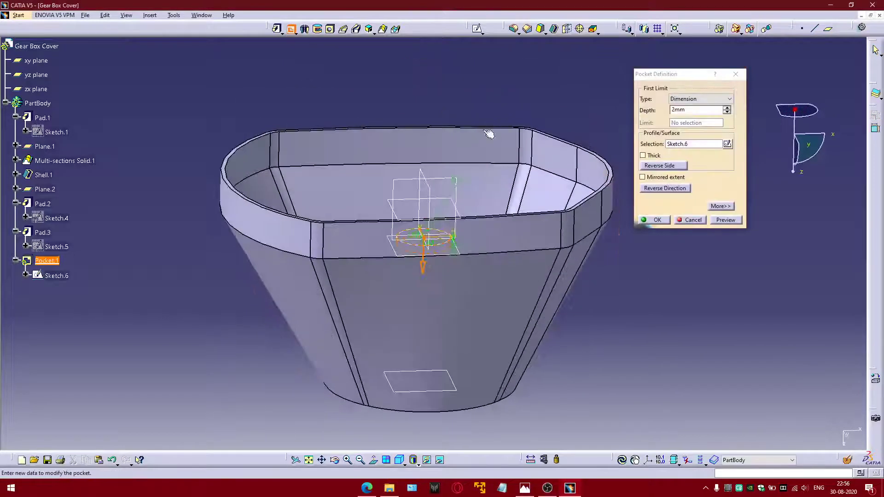
click(701, 98)
click(690, 110)
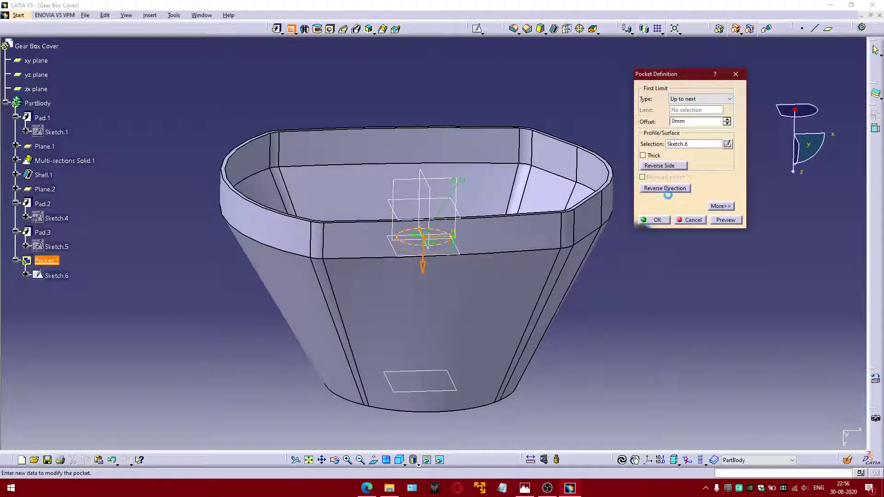
click(657, 220)
Step: Sketch a circle of about 8.2 mm diameter on the keyhole pad's face, inside the small lobe
middle_drag(507, 194, 519, 103)
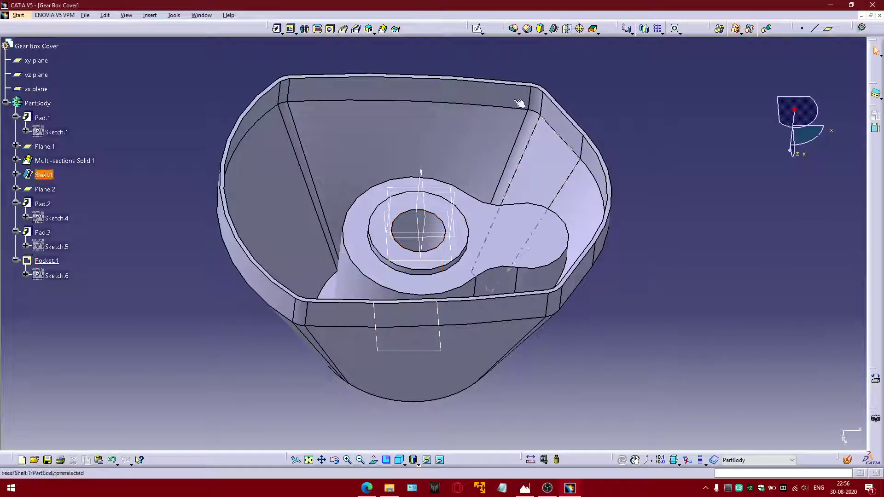
click(477, 29)
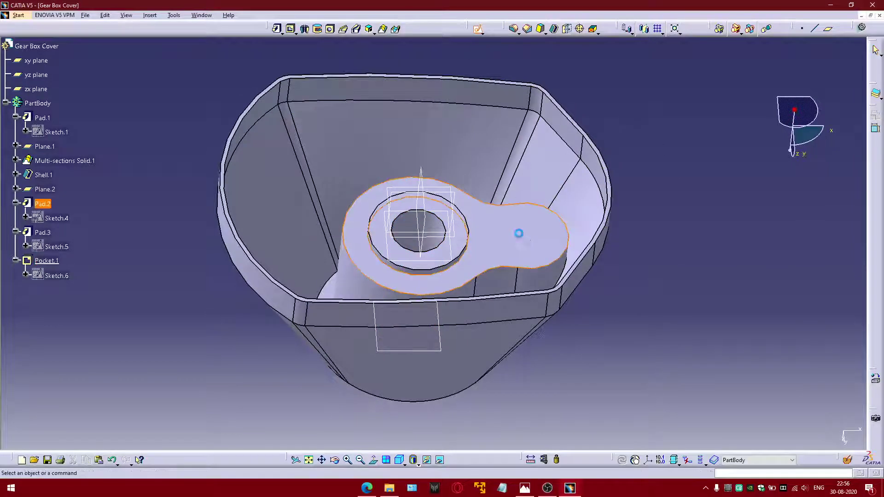
click(522, 236)
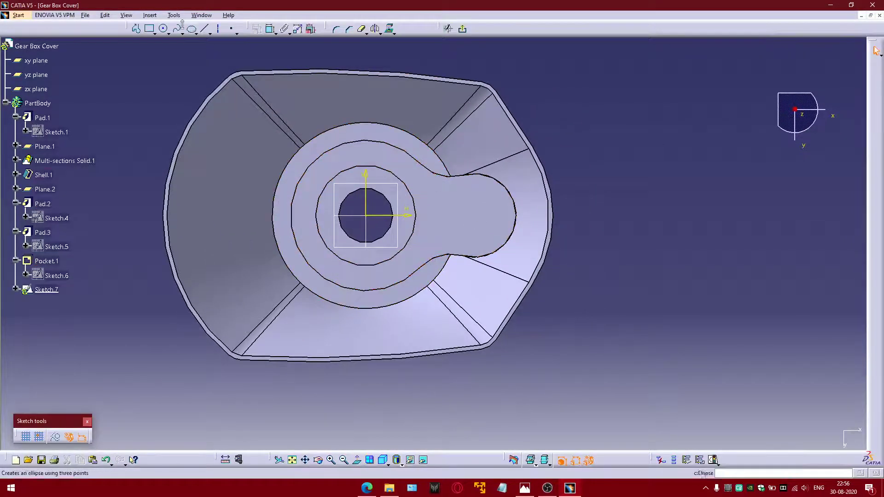
click(164, 28)
click(460, 212)
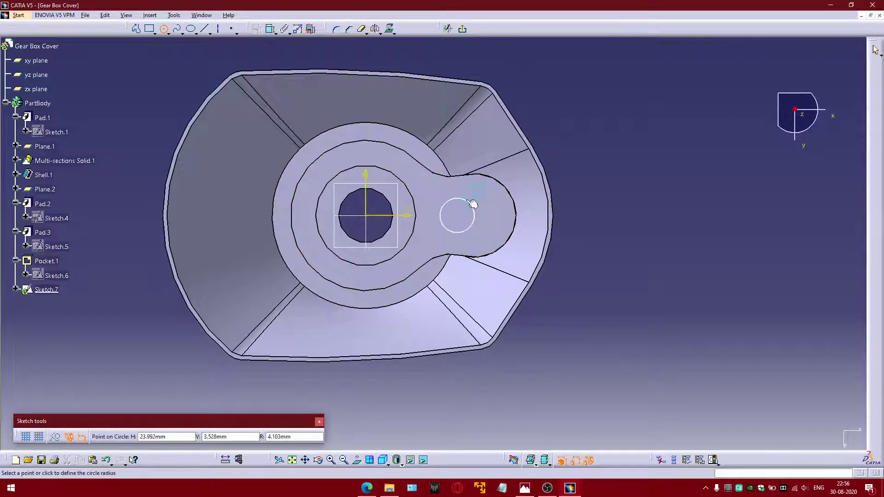
click(473, 202)
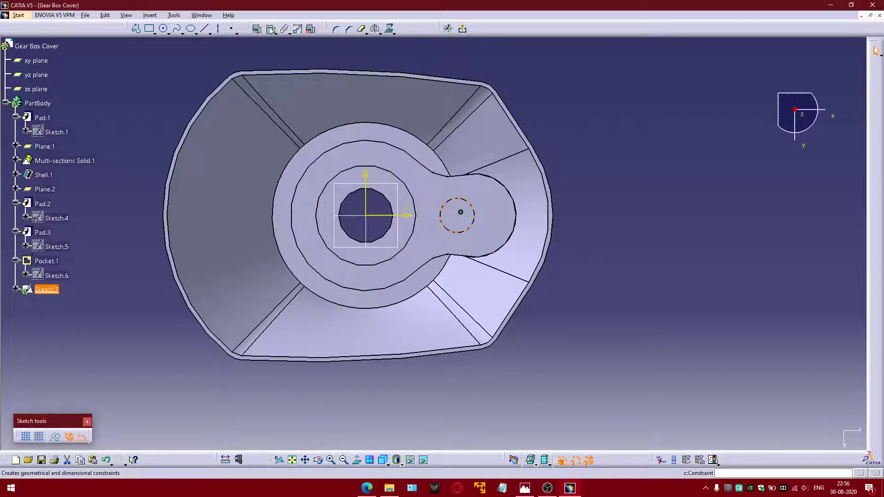
Step: Dimension the circle's diameter and make the circle concentric with the small lobe's rounded edge
click(473, 209)
click(579, 131)
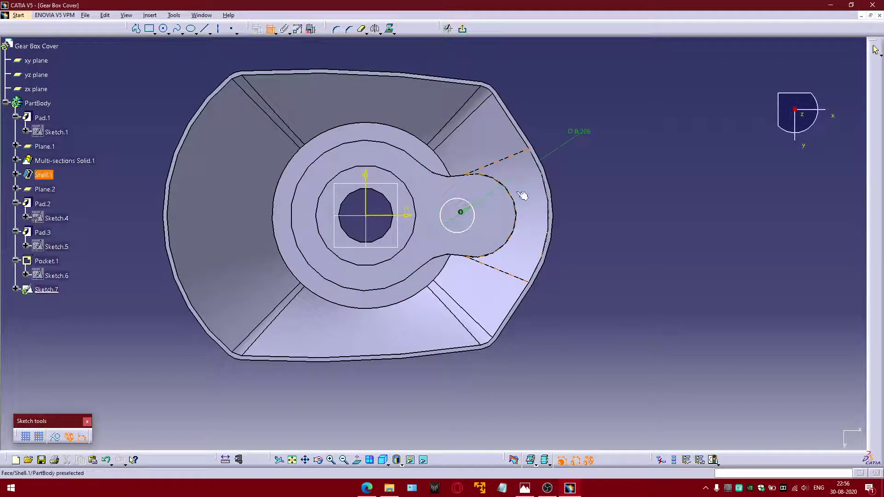
click(475, 219)
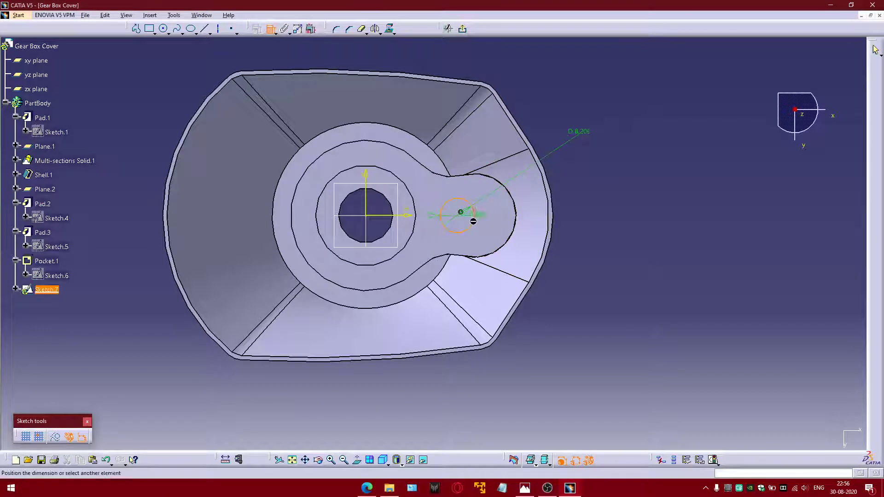
click(497, 181)
right_click(553, 99)
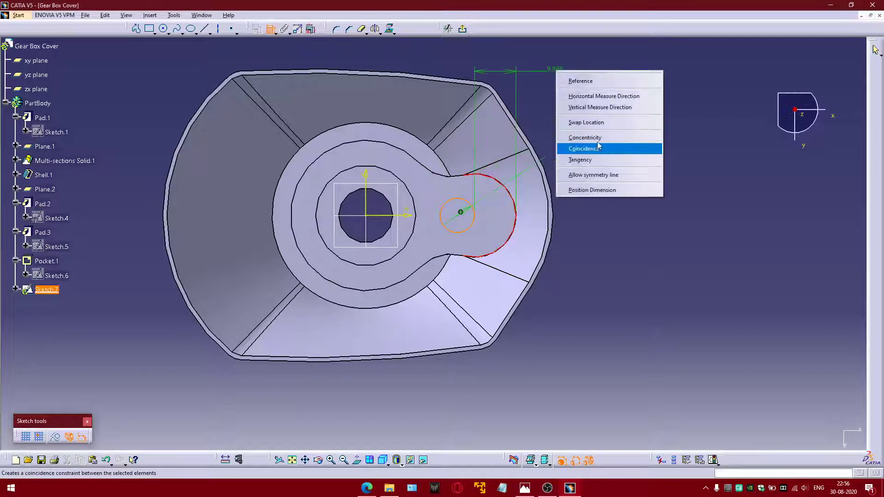
click(598, 144)
Step: Set the circle's diameter to 13 mm and exit the sketch
double_click(598, 132)
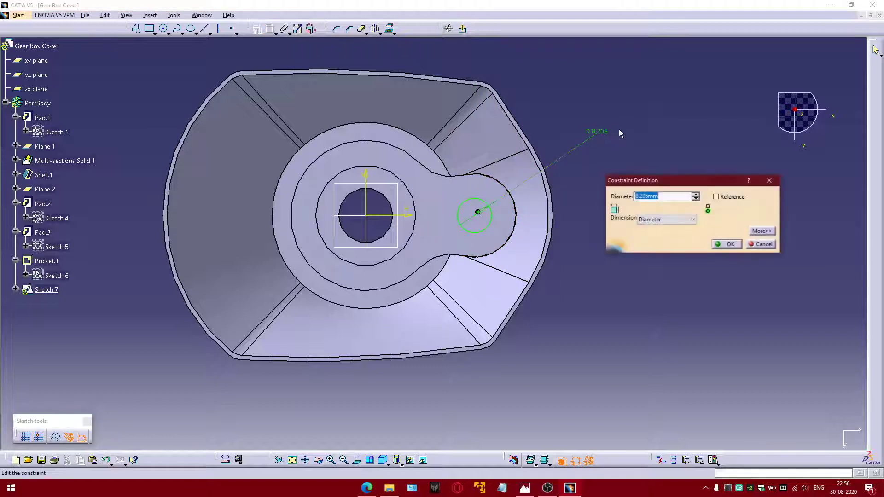
text(13)
key(Return)
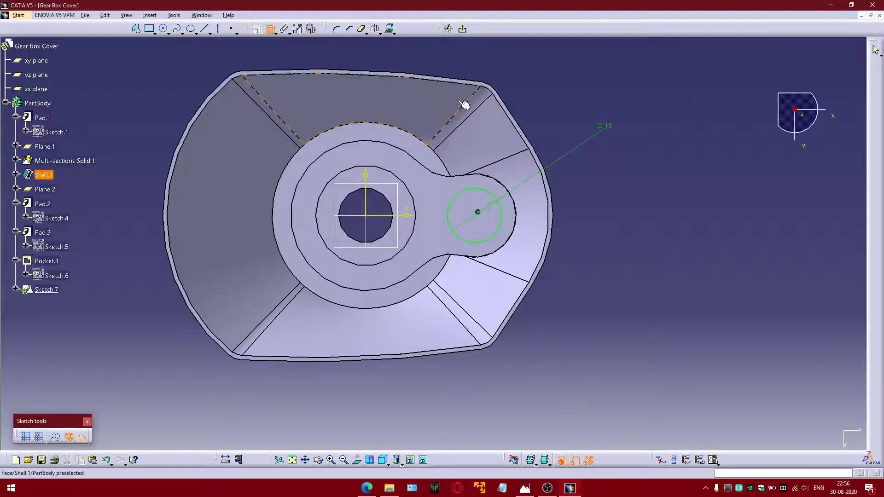
click(462, 29)
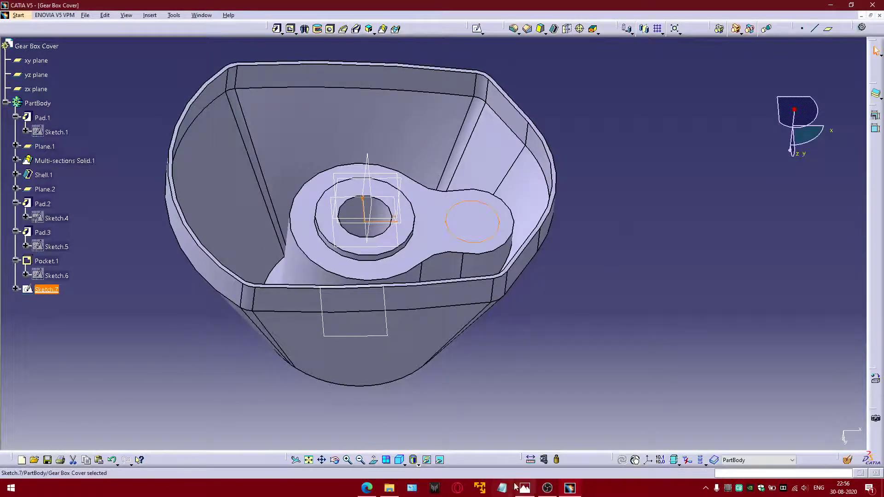
Step: Check the hole depth in the reference drawing and pocket the small lobe's circle by Dimension to the drawing's 13 mm depth
click(525, 489)
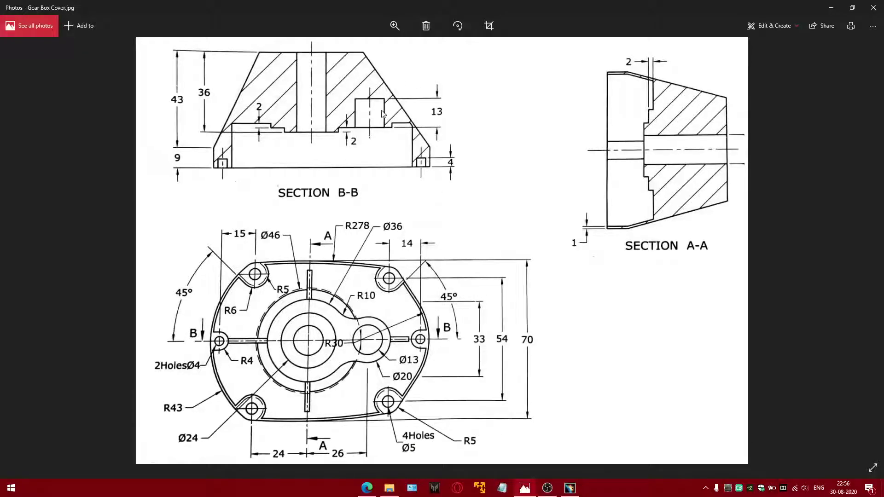
click(524, 487)
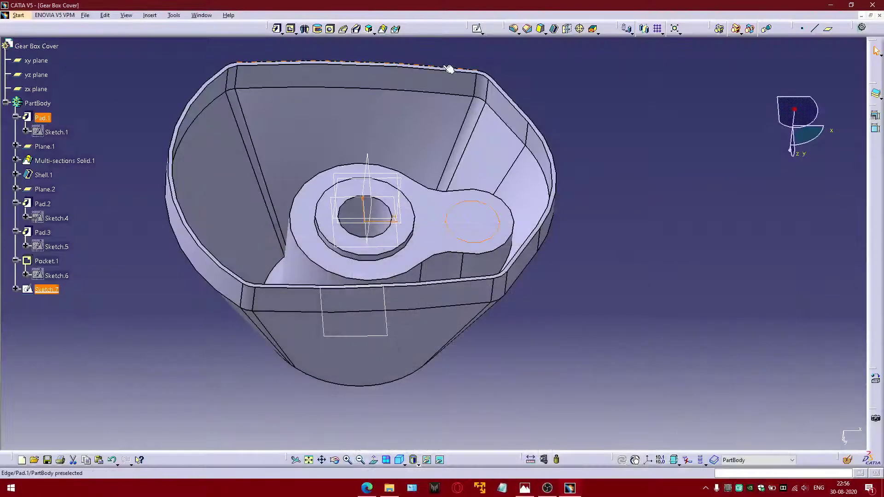
click(291, 30)
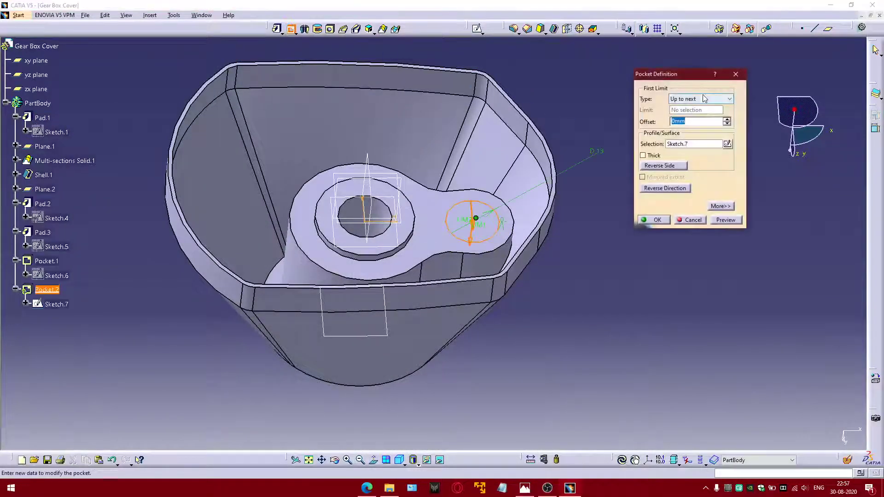
click(700, 98)
click(695, 106)
double_click(682, 108)
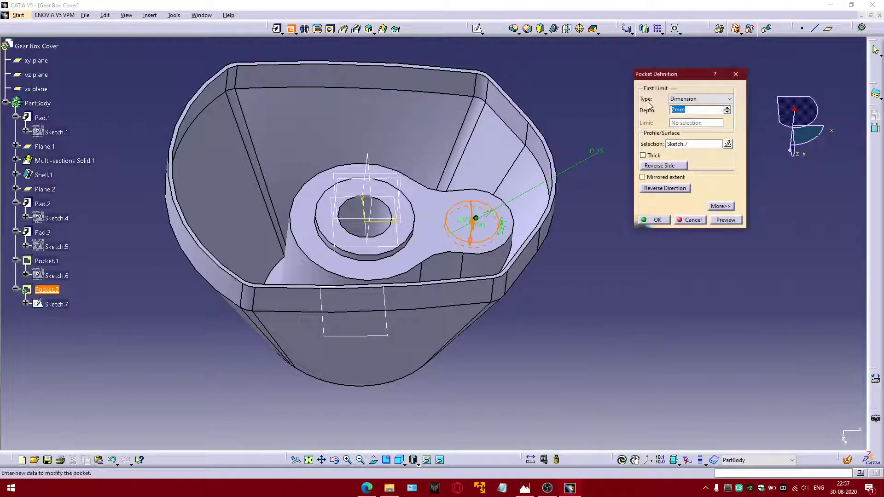
text(1)
key(Return)
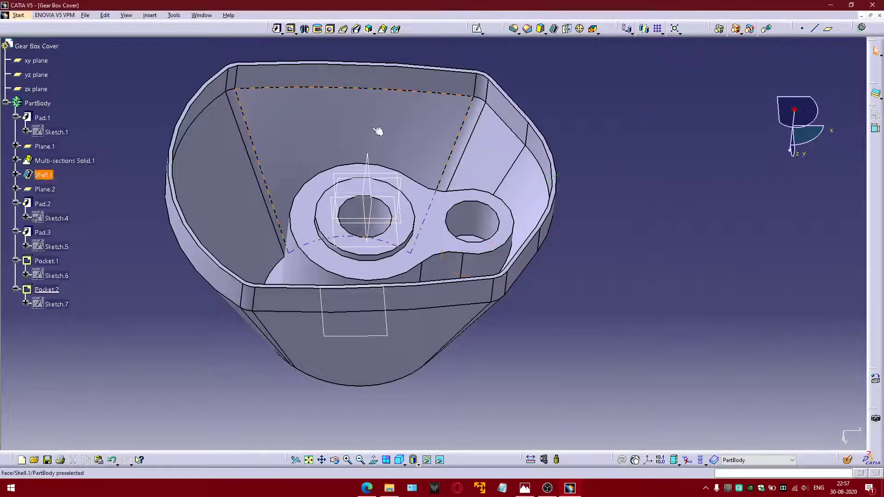
middle_drag(388, 135, 416, 237)
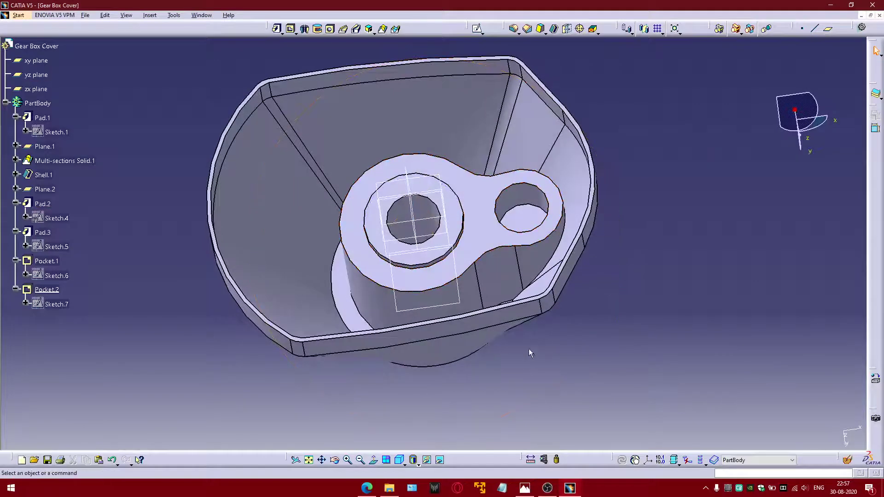
Step: Consult the reference drawing and open a new sketch on the flat rim face of the cover
click(526, 489)
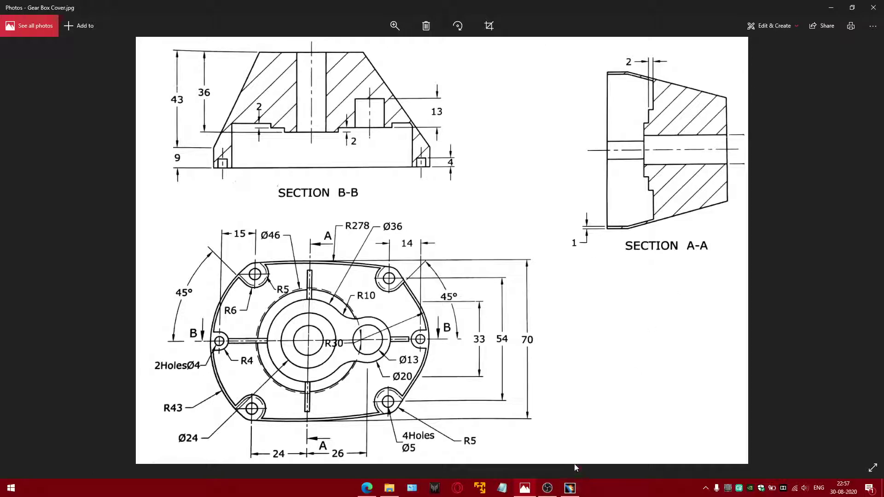
click(570, 488)
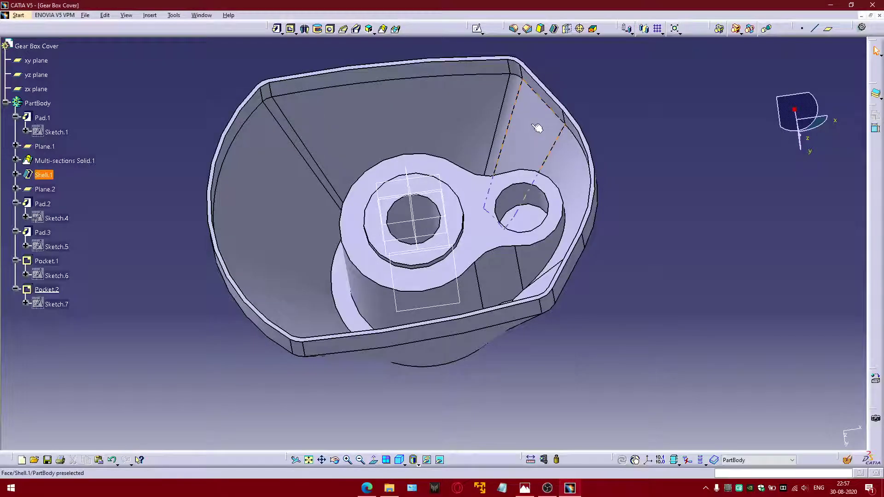
middle_drag(537, 127, 592, 164)
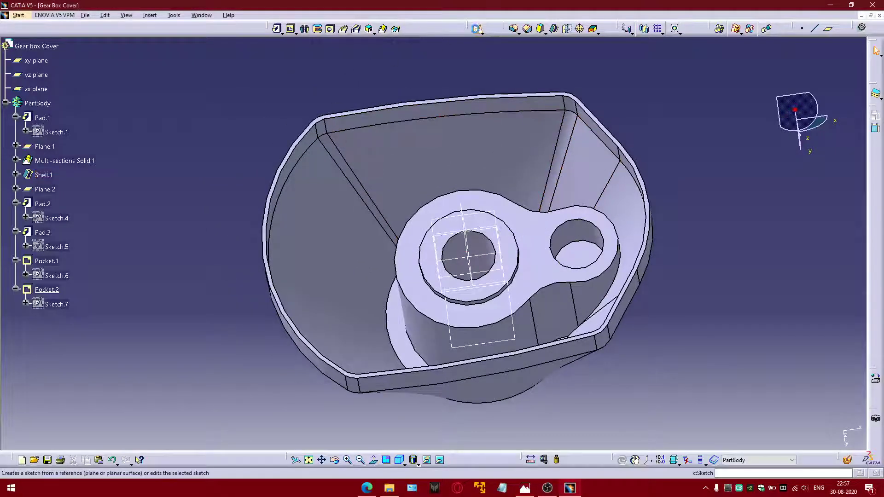
click(477, 28)
scroll(468, 256, up, 5)
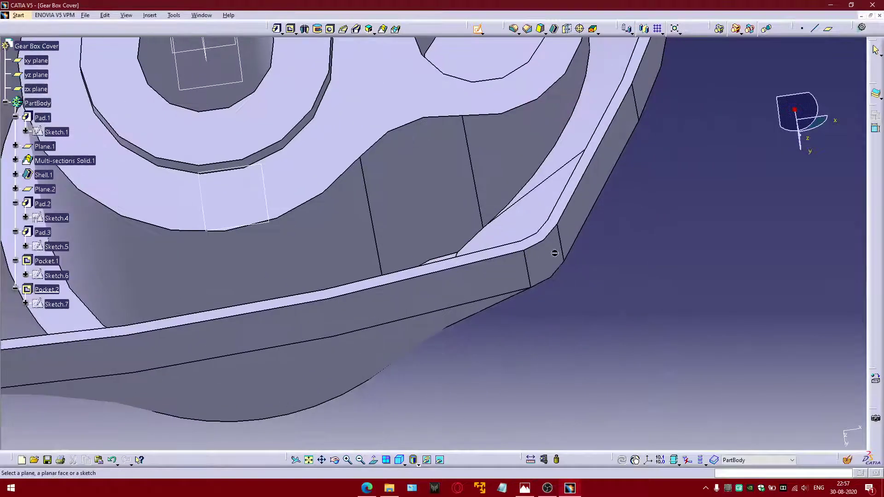
click(546, 235)
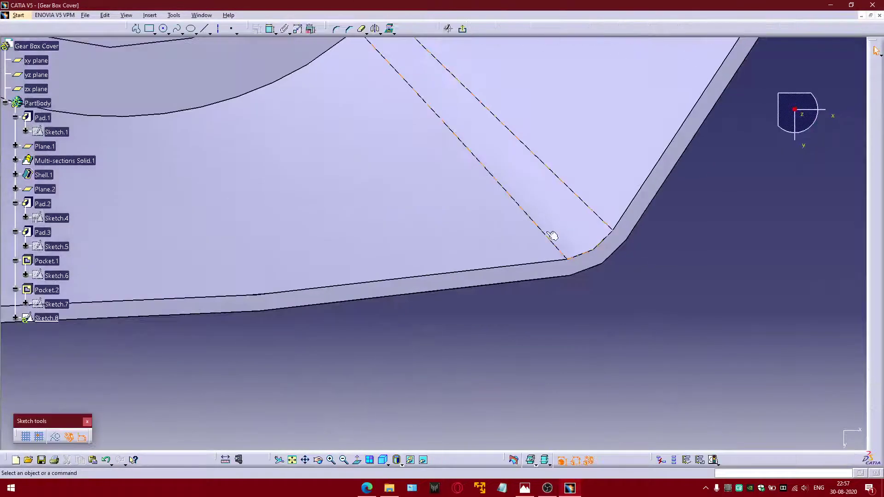
middle_drag(559, 205, 406, 171)
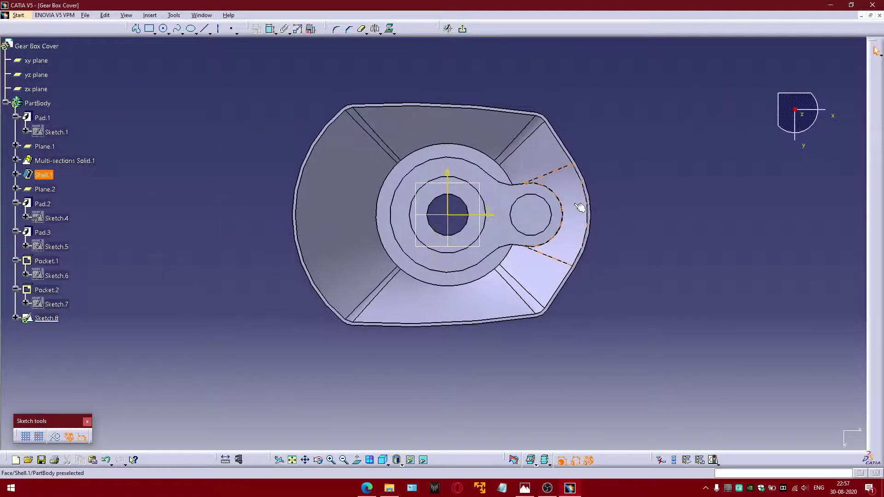
Step: Check the corner bosses in the drawing and sketch two circles of about 5.4 mm radius inside two corners along one long edge
click(525, 488)
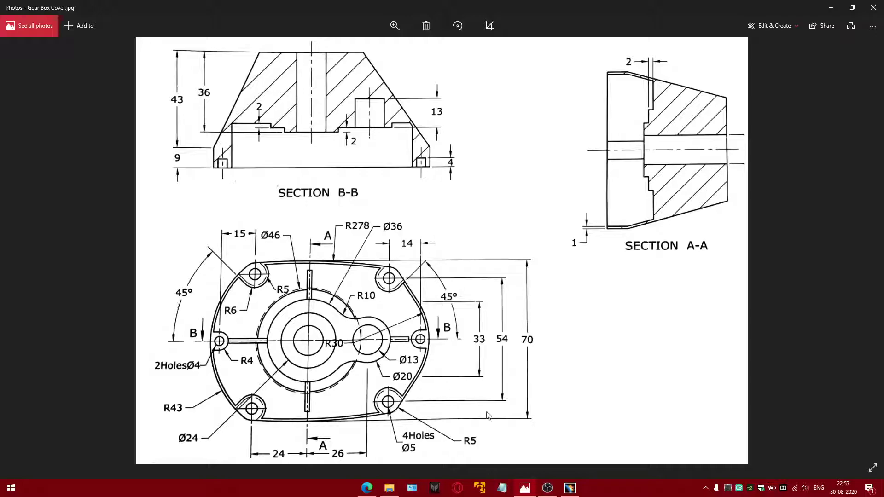
click(525, 487)
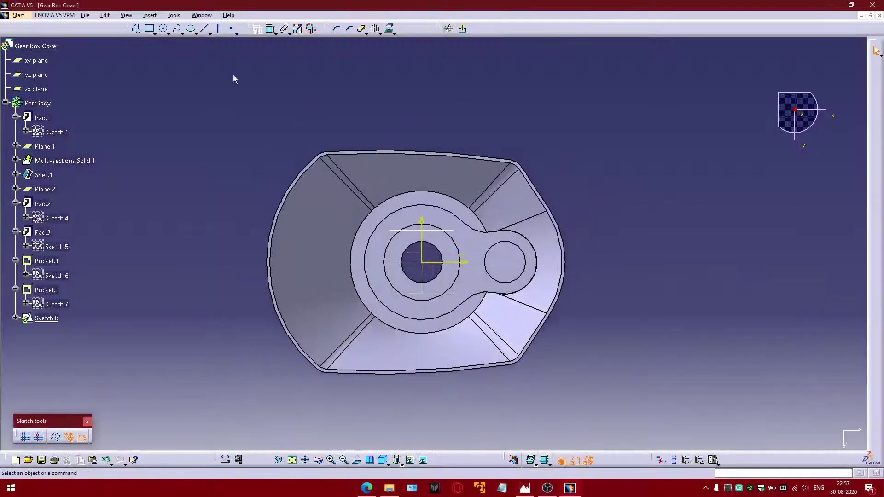
click(164, 29)
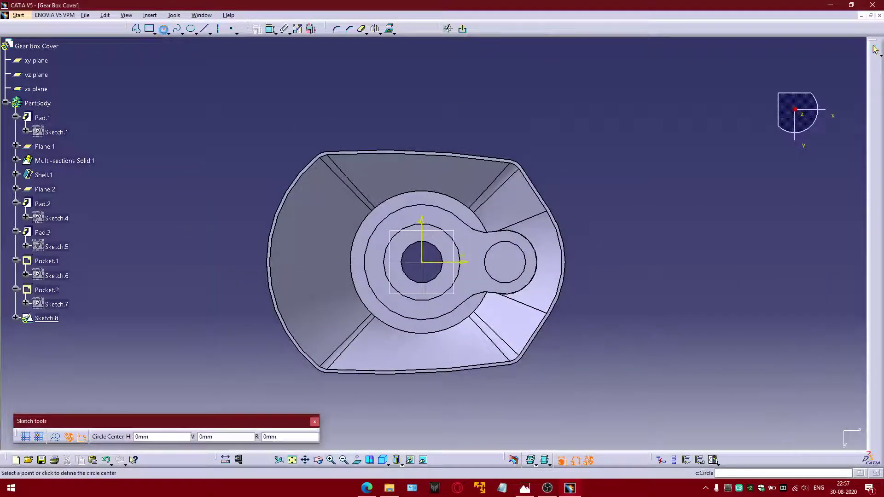
click(334, 176)
click(332, 158)
click(498, 182)
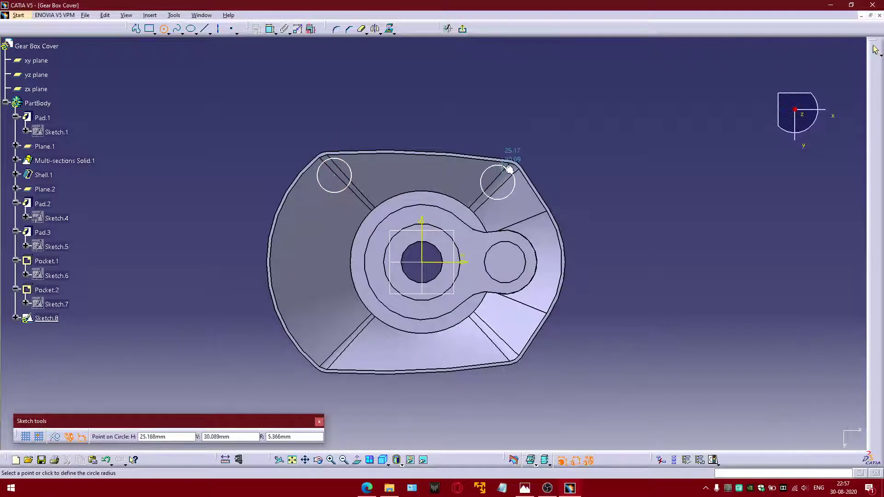
click(508, 169)
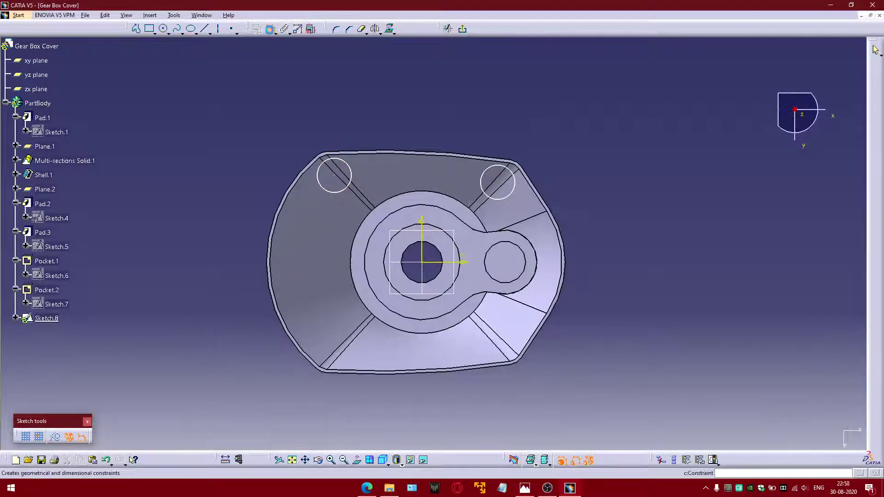
Step: Constrain each of the two circles to be concentric with the rounded rim edge of its corner
click(270, 30)
scroll(336, 188, up, 3)
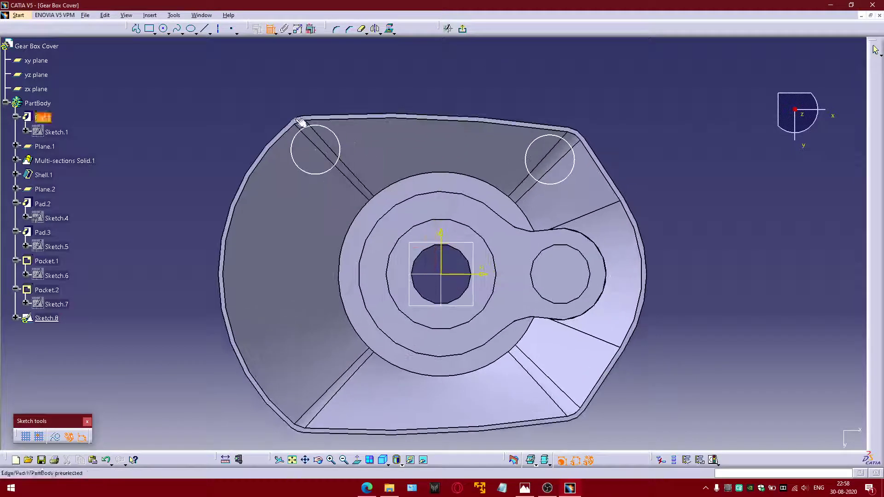
click(308, 126)
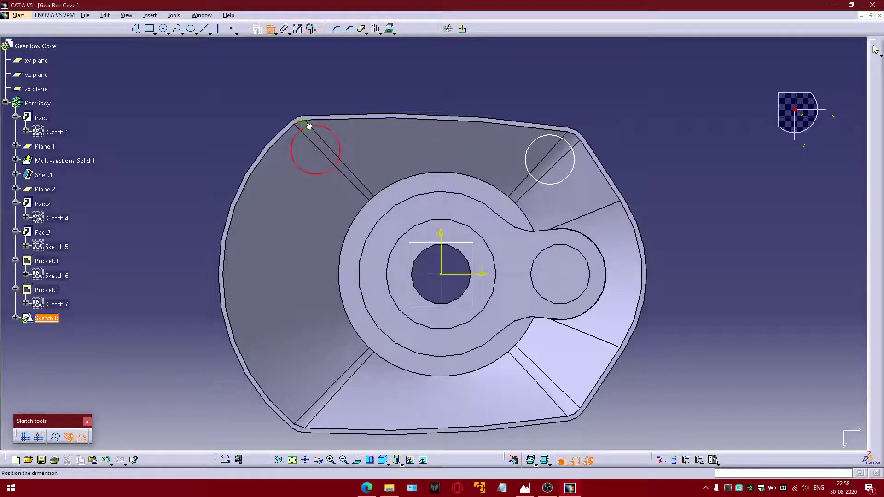
right_click(279, 81)
click(318, 145)
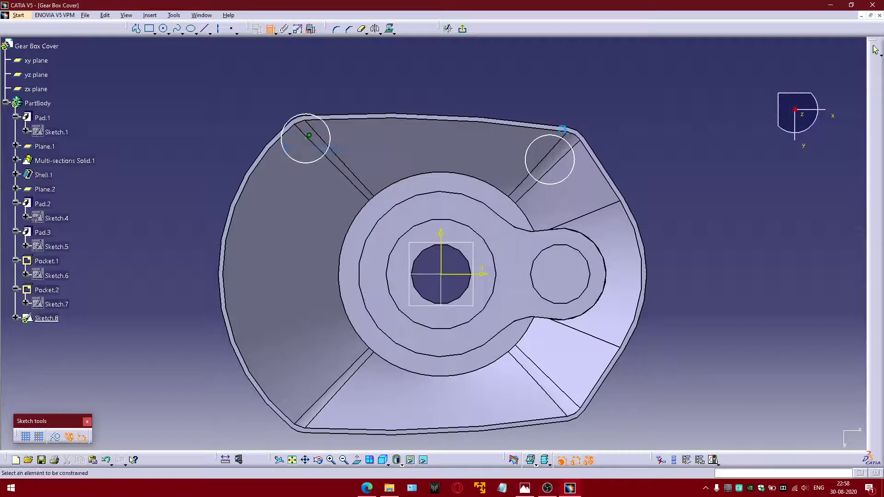
click(569, 140)
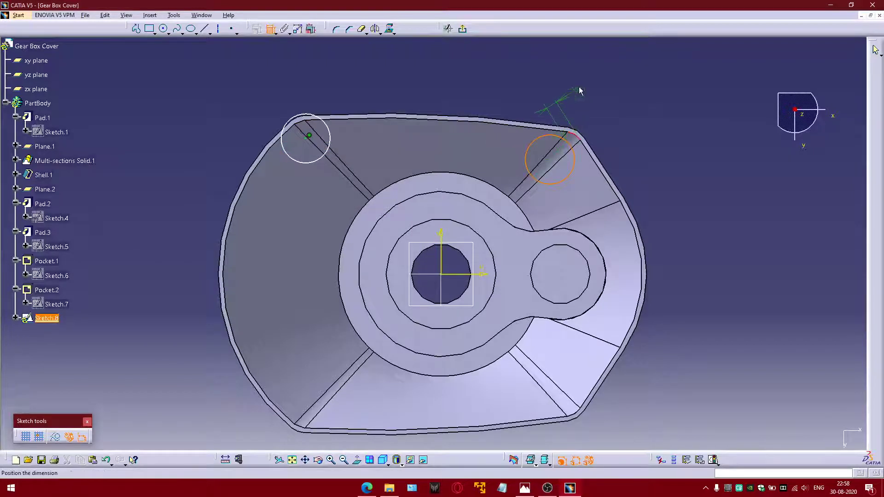
right_click(579, 91)
click(617, 155)
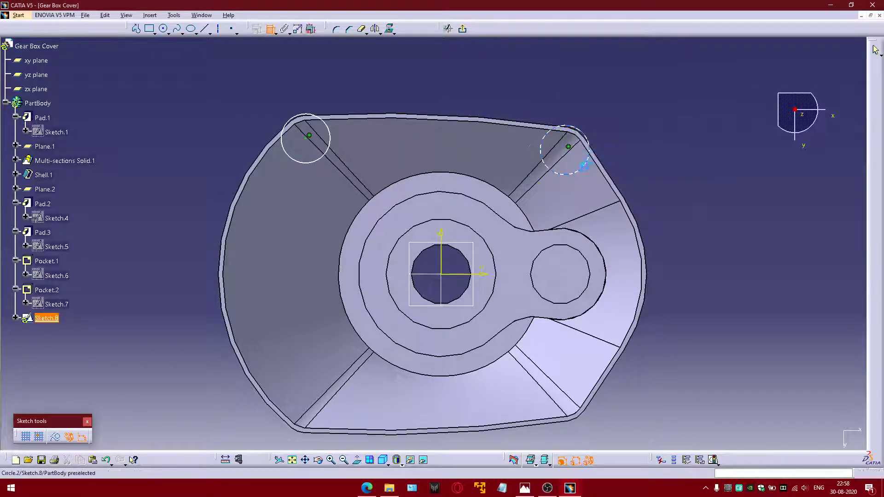
Step: Dimension the corner circle nearer the small lobe as a radius and set it to 6 mm
click(588, 170)
click(632, 130)
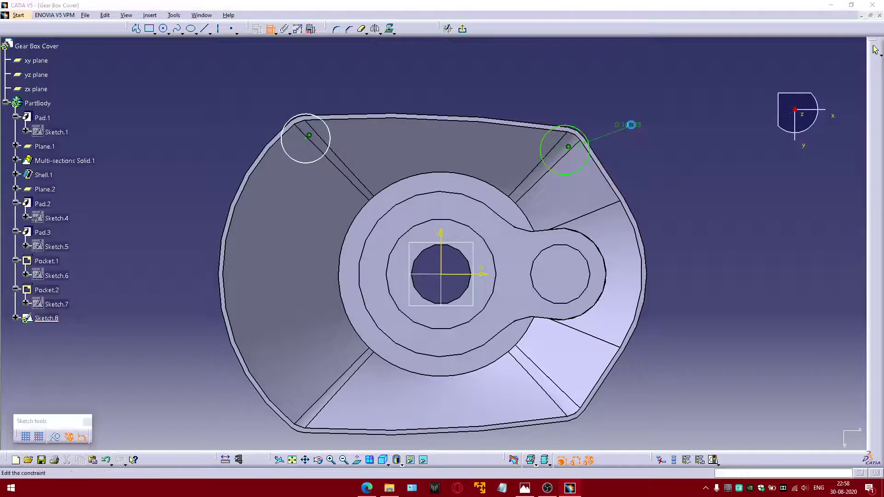
double_click(630, 125)
click(665, 220)
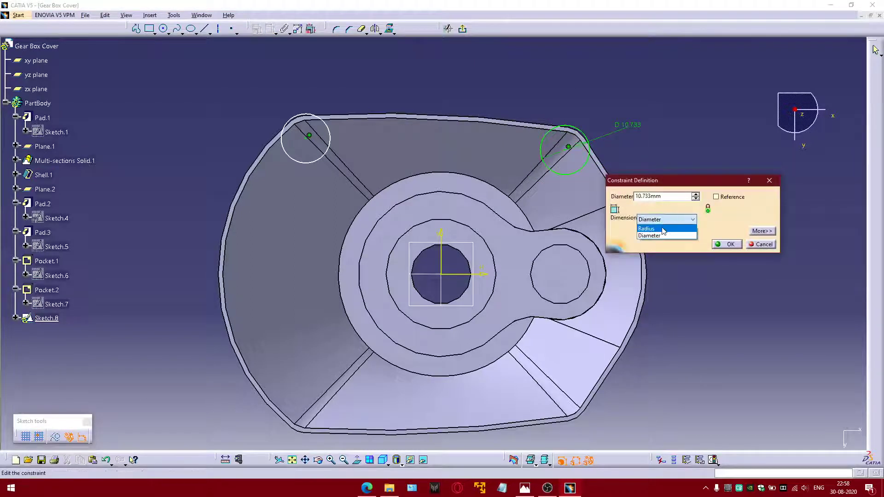
click(663, 226)
text(6)
key(Return)
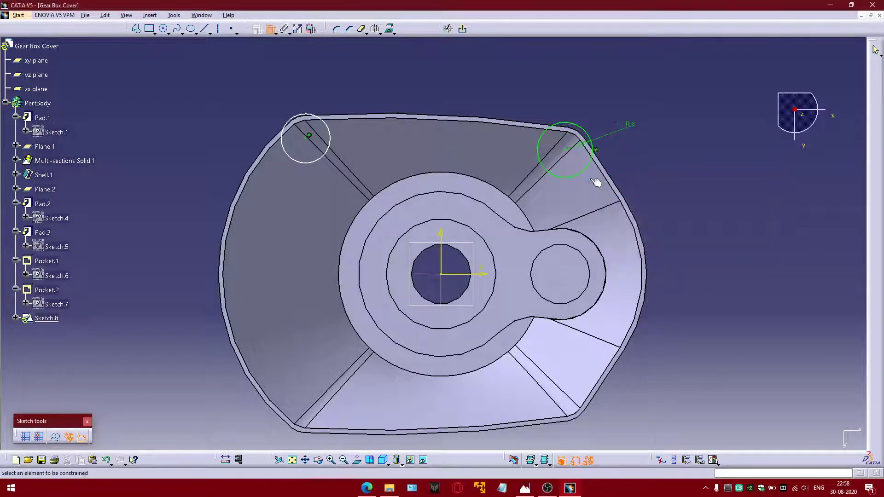
Step: Set the radius of the corner circle farther from the small lobe to 6 mm
click(310, 116)
click(325, 83)
double_click(327, 76)
text(6)
key(Return)
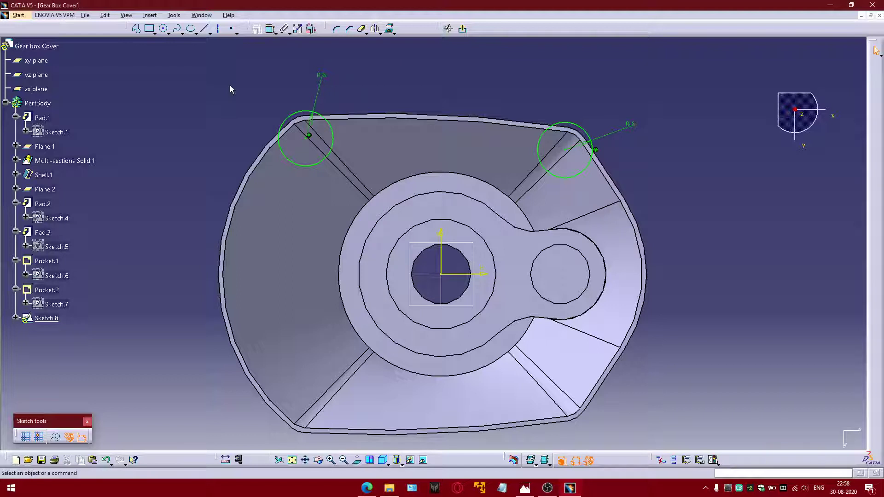
Step: Sketch a slanted line across the rim beside the circle farther from the lobe and constrain it at 45° to the horizontal axis
click(206, 29)
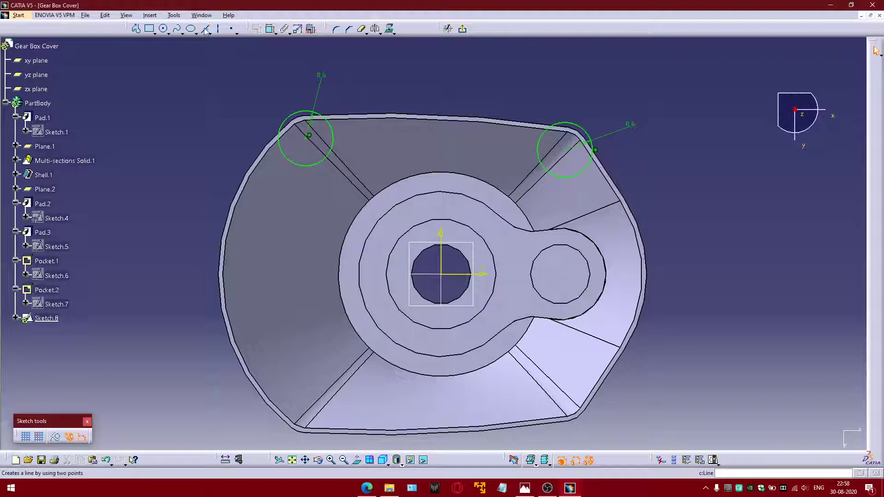
click(220, 147)
click(297, 213)
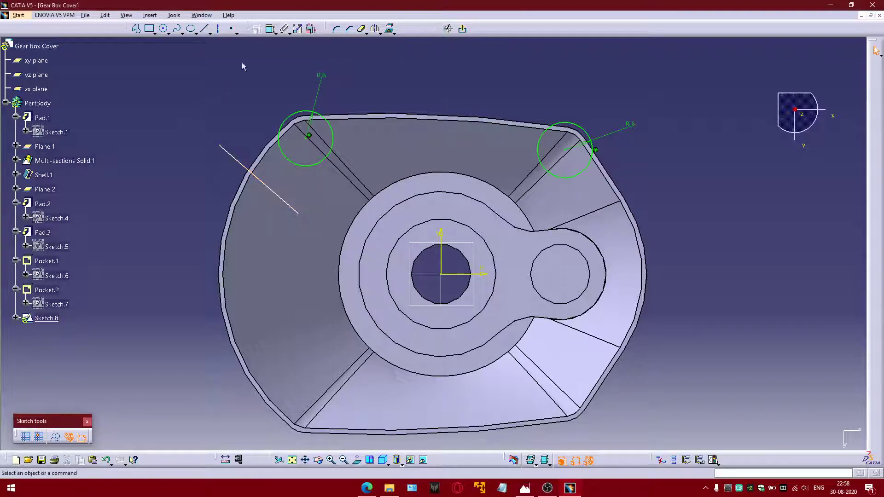
click(270, 30)
click(295, 209)
click(454, 276)
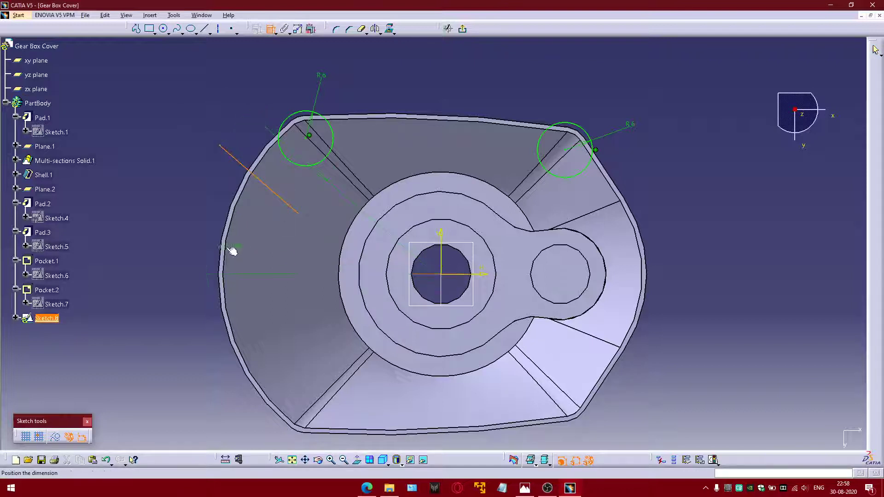
click(214, 233)
double_click(224, 236)
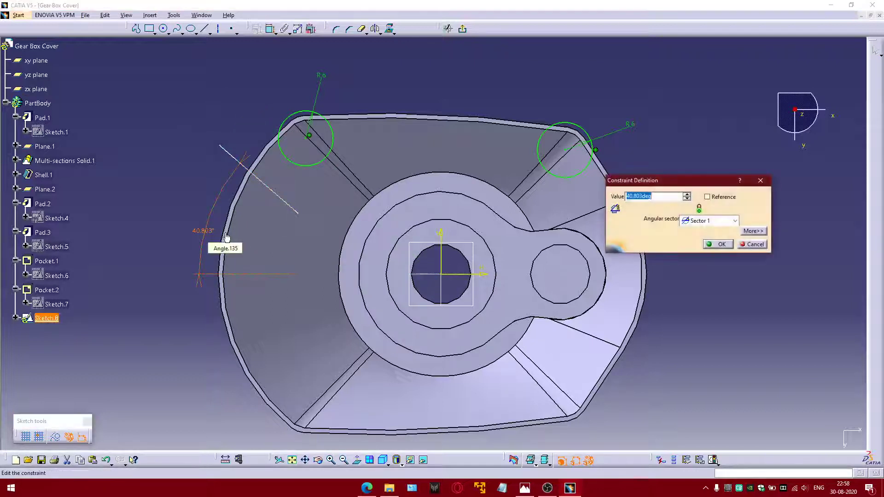
text(45)
key(Return)
Step: Constrain the slanted line's inner endpoint onto the adjacent corner circle and make the line tangent to that circle
click(168, 134)
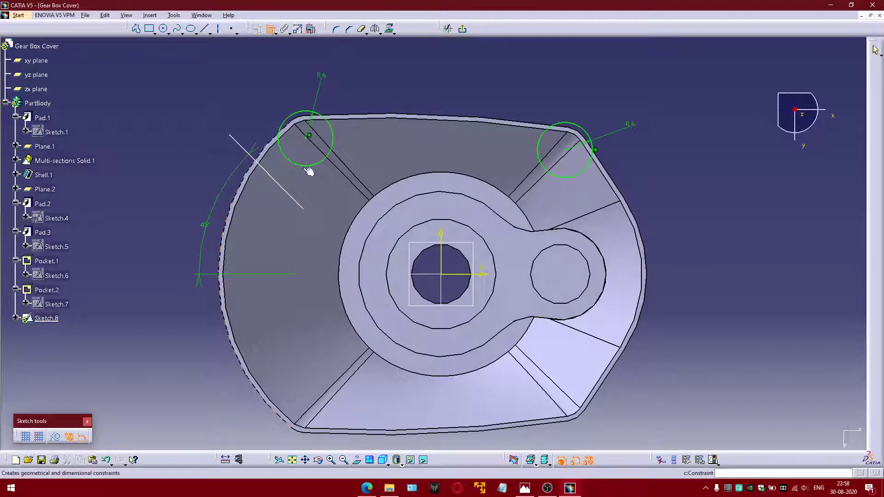
middle_drag(310, 171, 335, 219)
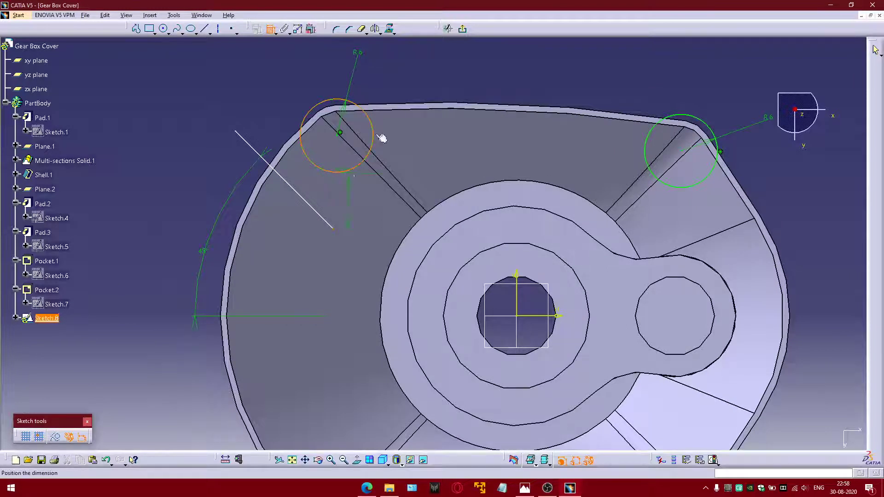
right_click(430, 59)
click(455, 134)
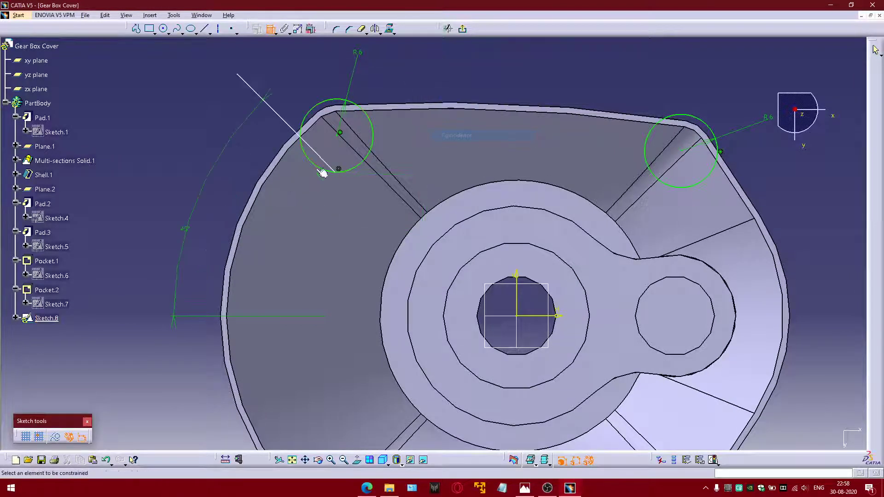
click(310, 143)
click(305, 118)
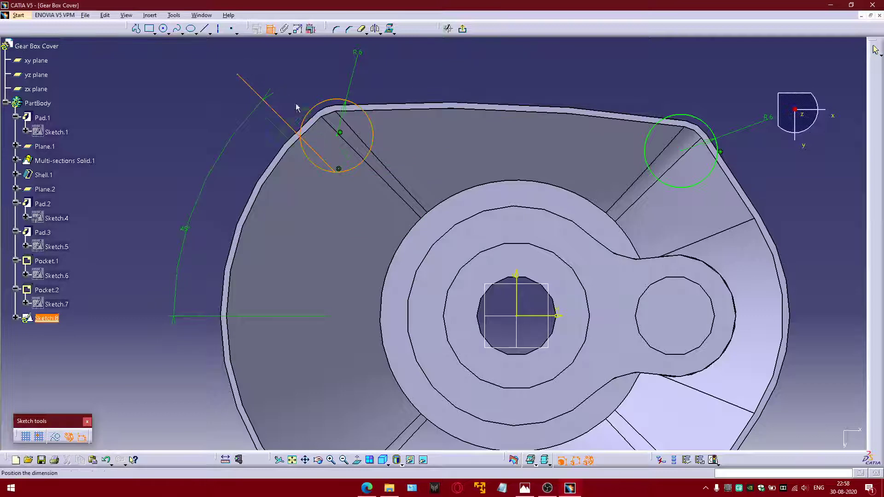
right_click(293, 85)
click(315, 122)
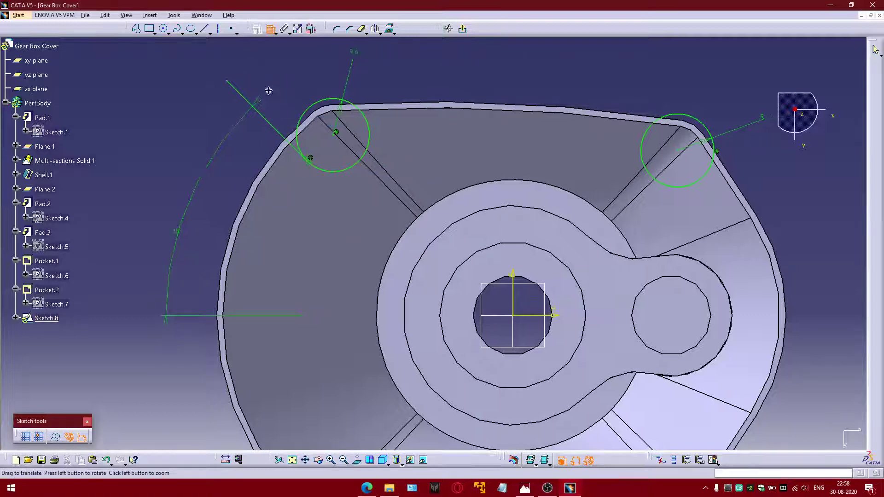
mouse_move(428, 136)
middle_down()
mouse_move(325, 116)
mouse_move(416, 160)
middle_up()
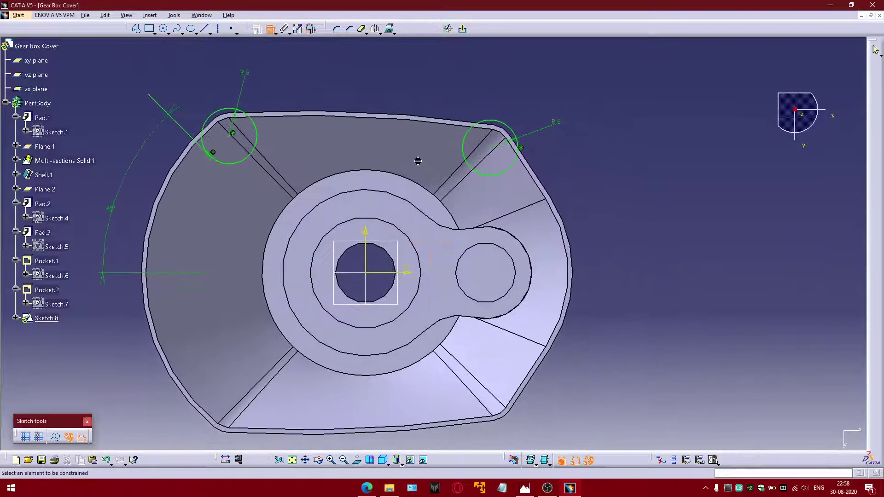
Step: Sketch a second line across the rim below the lobe-side corner circle and constrain it at 45° to the horizontal axis
click(178, 29)
click(205, 28)
click(473, 196)
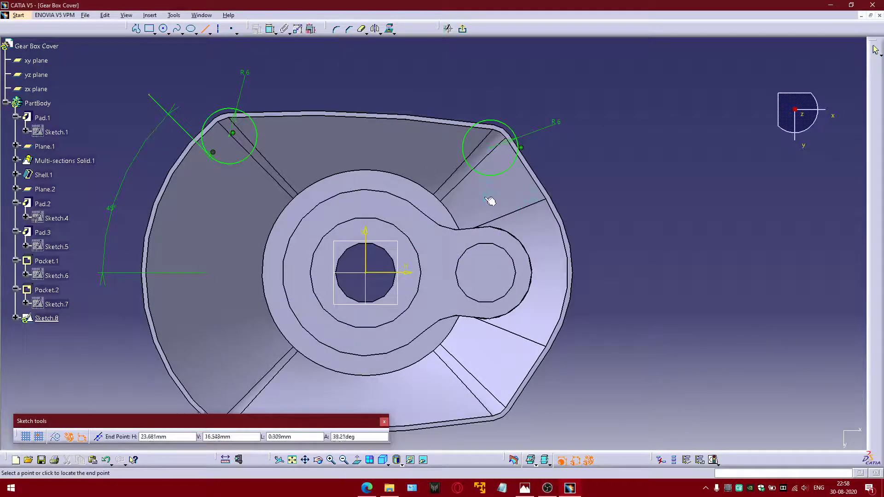
click(570, 175)
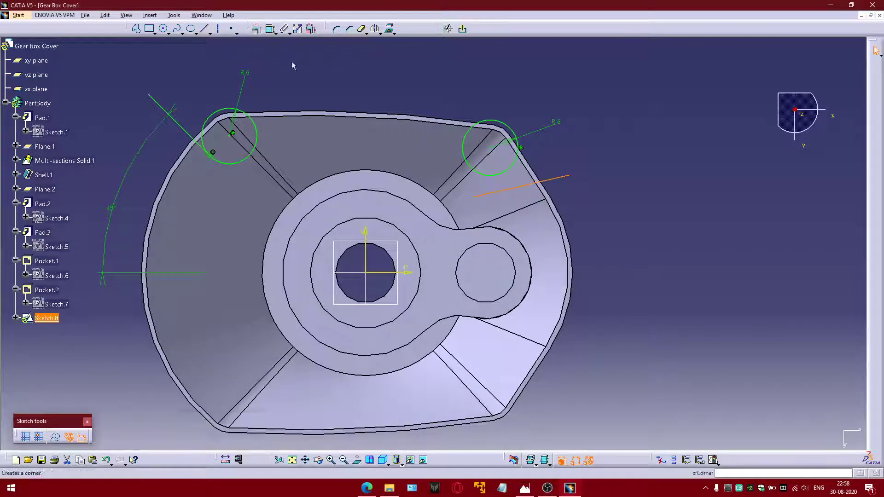
click(270, 28)
click(403, 272)
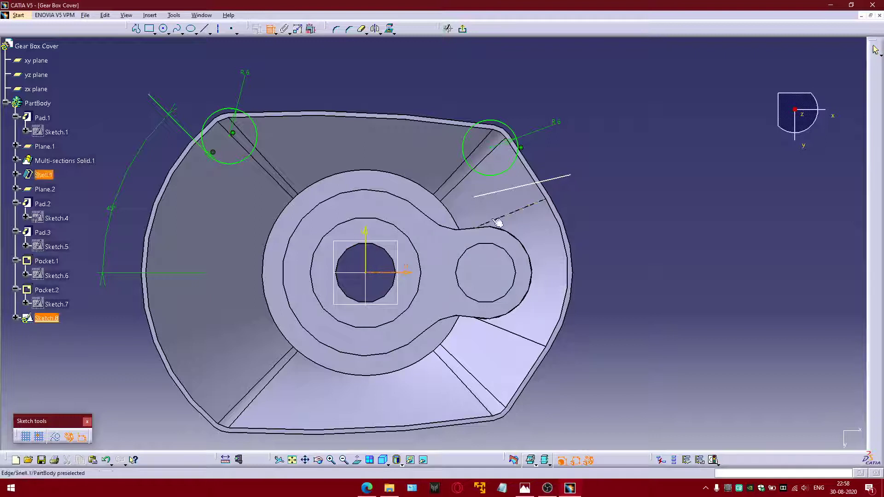
click(513, 189)
click(583, 222)
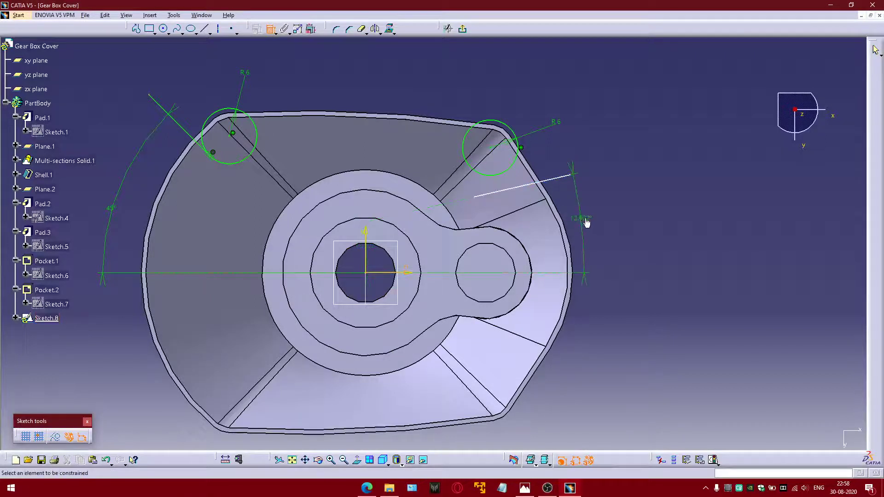
double_click(586, 223)
key(Return)
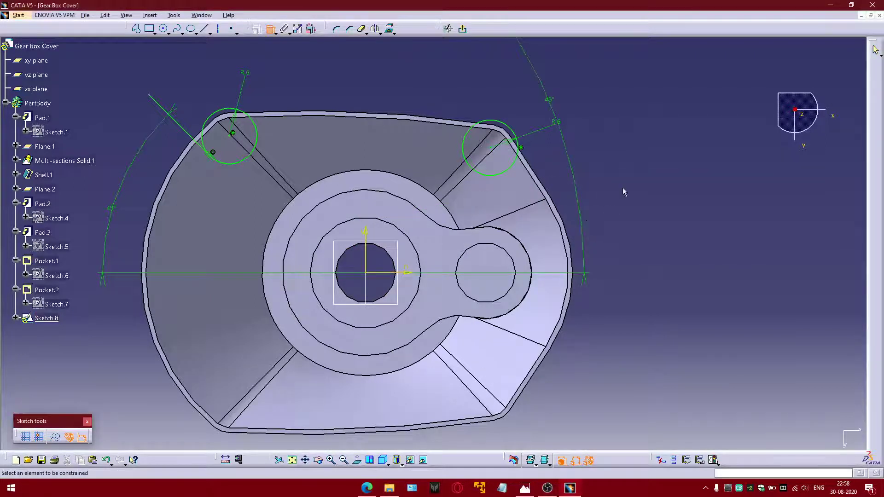
Step: Move the second 45° line back over the rim, next to the lobe-side corner circle
scroll(617, 164, down, 2)
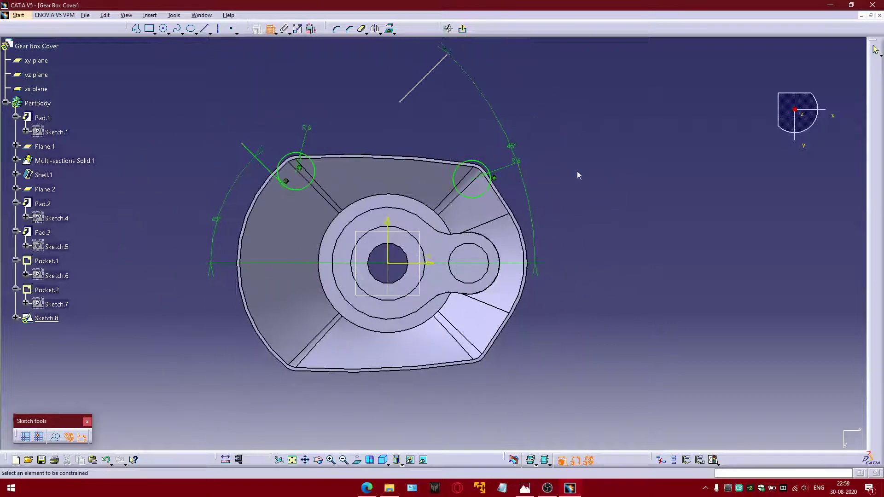
click(427, 78)
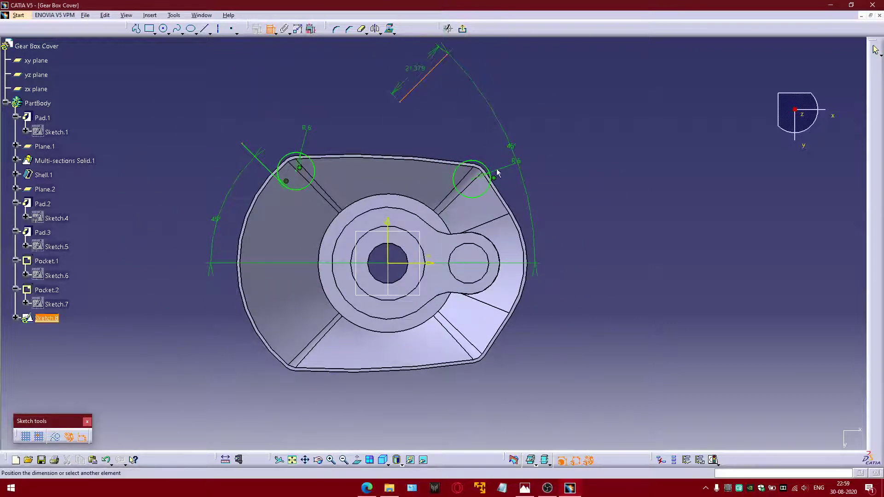
key(Escape)
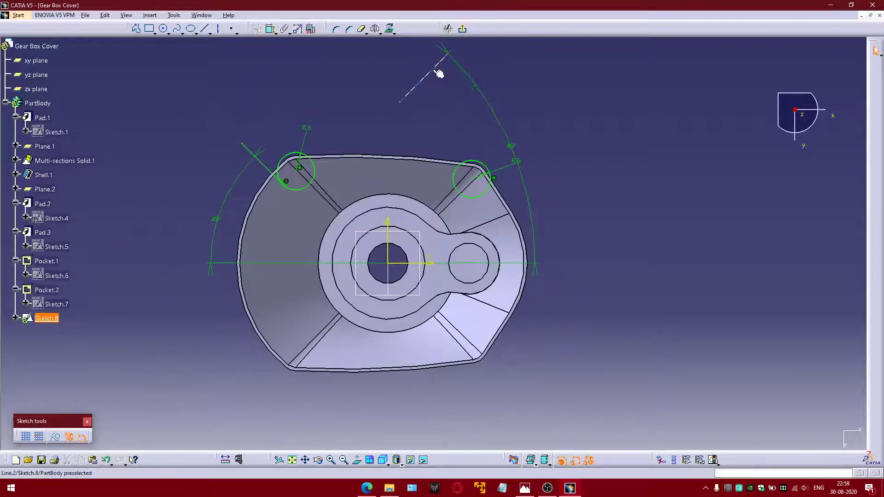
drag(438, 83, 503, 187)
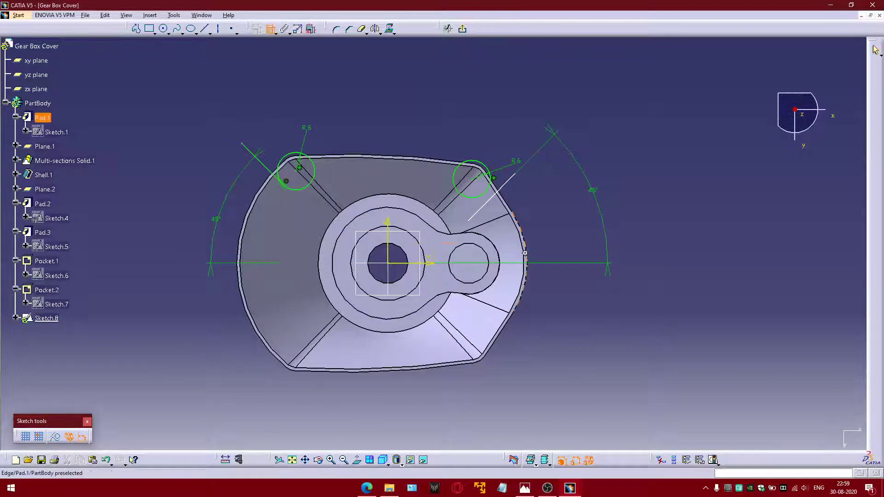
Step: Make the second line tangent to the lobe-side corner circle and constrain its inner endpoint onto that circle
scroll(523, 254, up, 5)
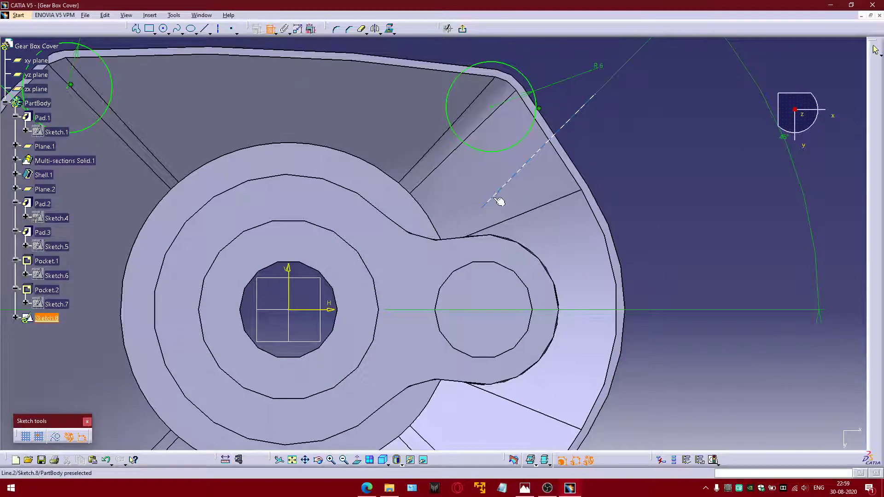
click(499, 201)
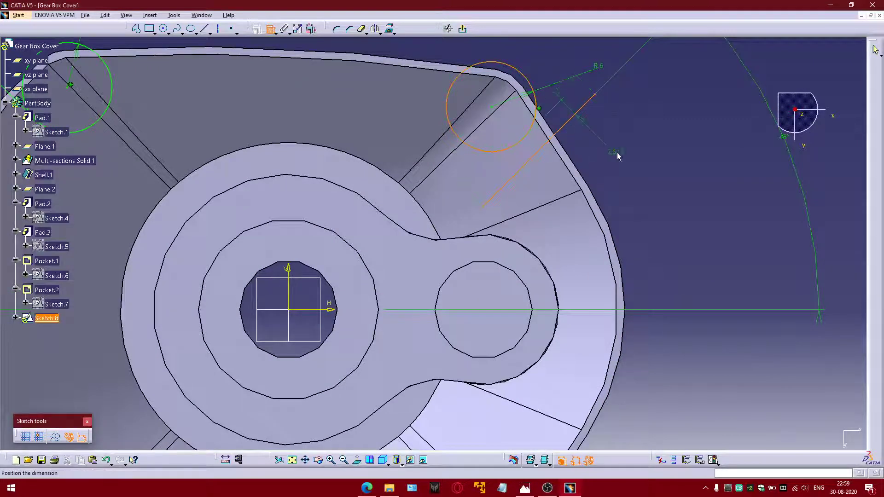
right_click(617, 156)
click(644, 192)
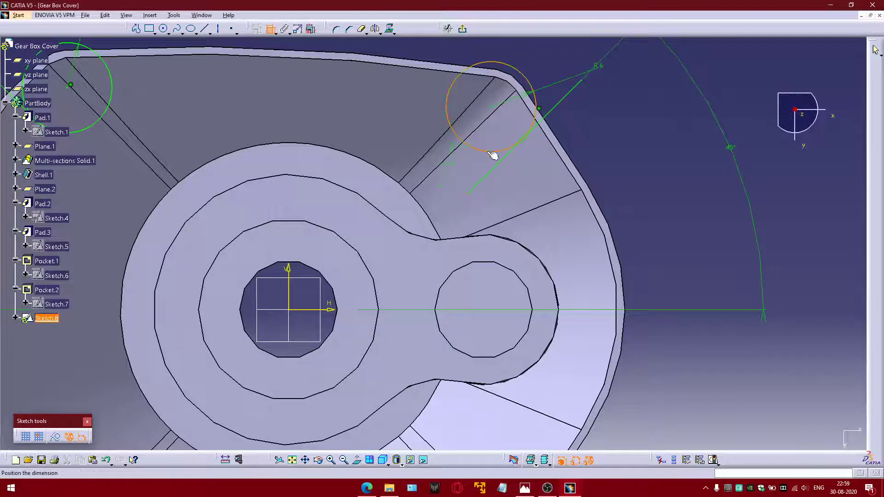
right_click(623, 148)
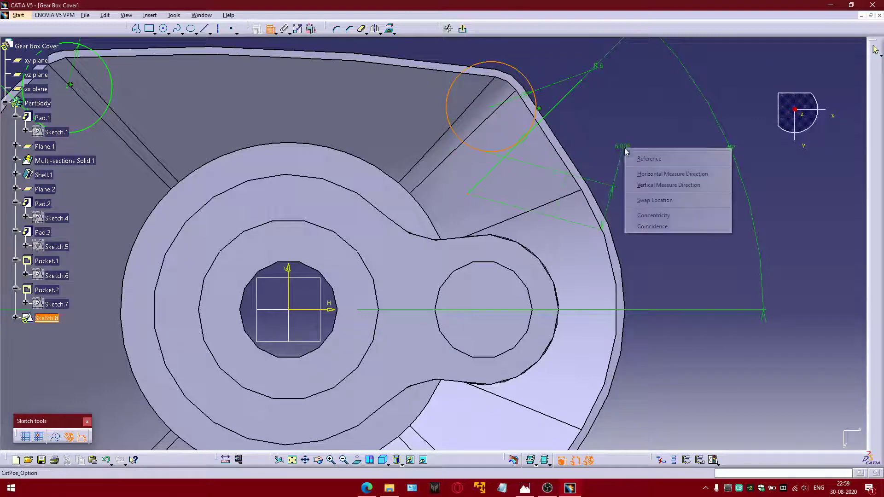
click(656, 229)
mouse_move(621, 141)
middle_down()
mouse_move(607, 177)
mouse_move(611, 195)
middle_up()
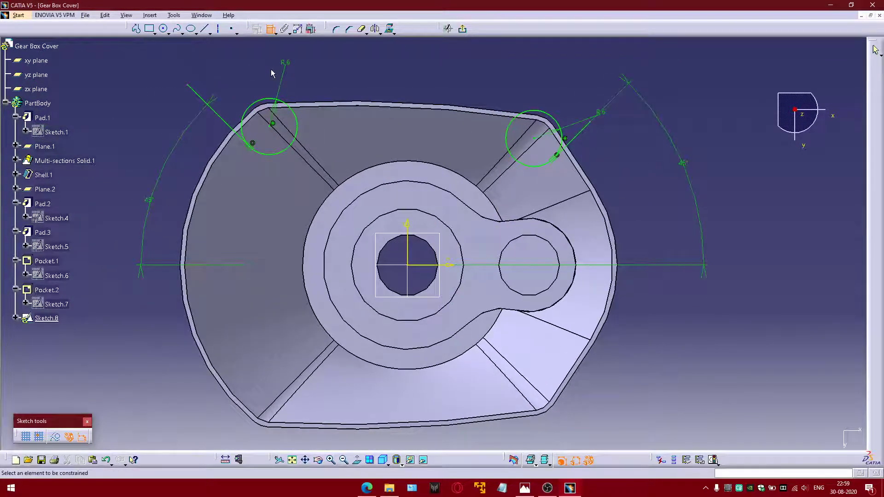
Step: Project the inner rim edges next to the two circles into the sketch: the long edge, the lobe-side slanted edge and the opposite curved edge
click(390, 29)
middle_drag(558, 142, 536, 147)
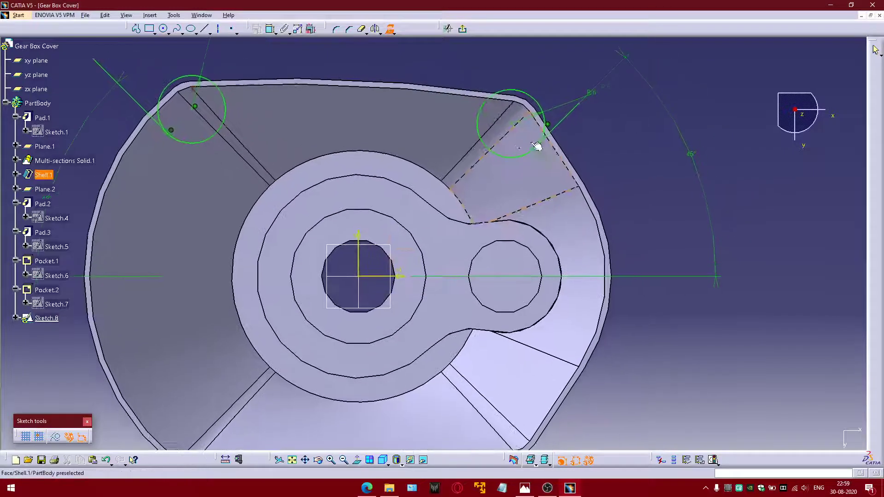
click(505, 105)
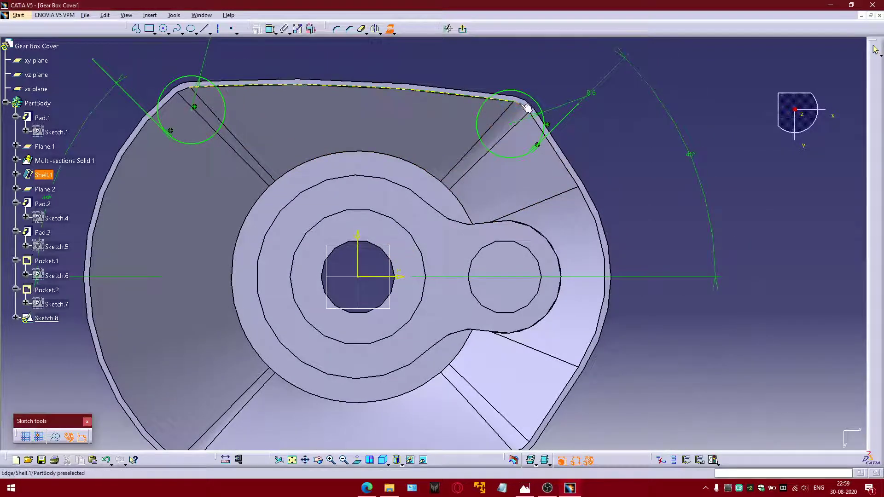
click(540, 130)
middle_drag(588, 209, 599, 189)
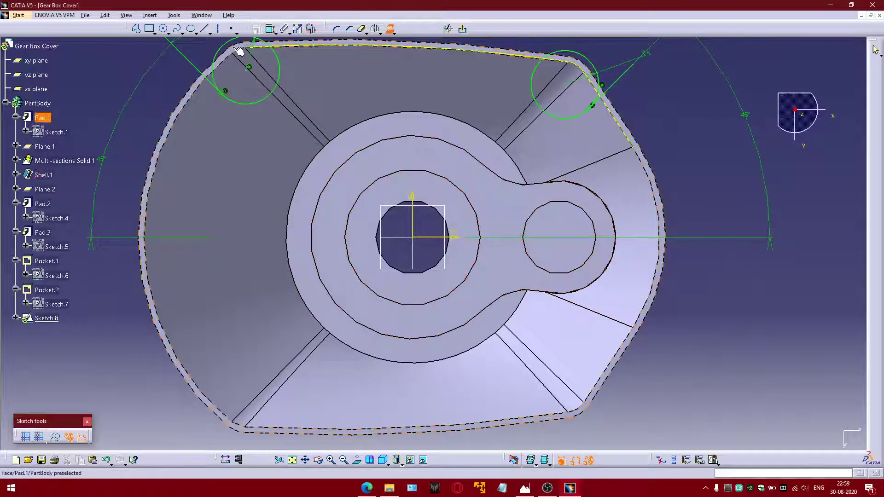
click(228, 65)
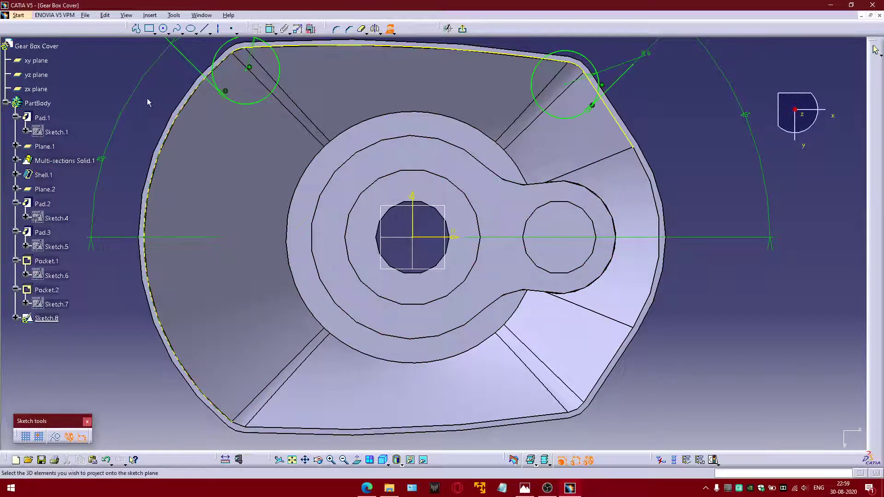
key(Escape)
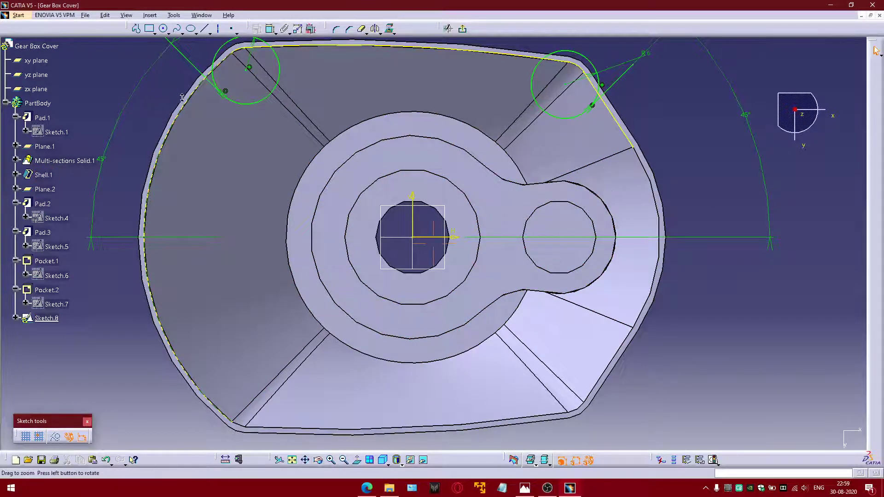
Step: Quick-trim the portions of both 45° tangent lines and both corner circles that extend outside the projected inner rim edges
middle_drag(180, 104, 175, 138)
click(362, 29)
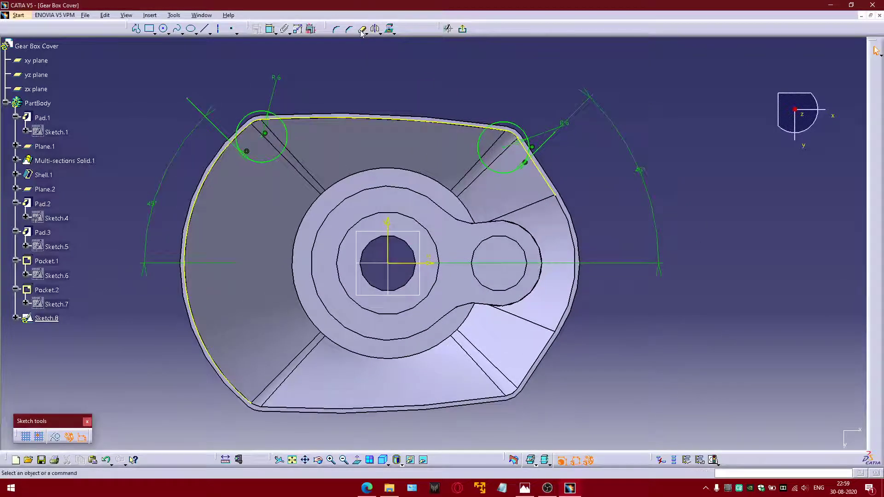
click(362, 29)
scroll(241, 118, up, 5)
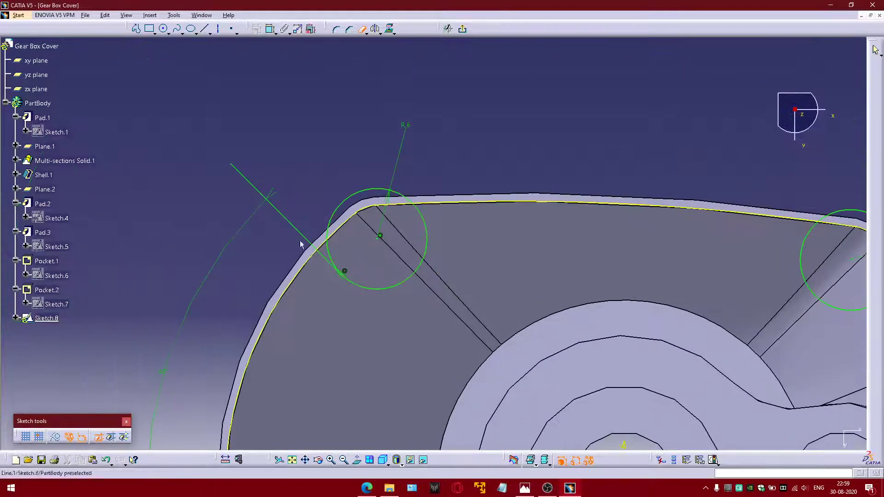
click(301, 240)
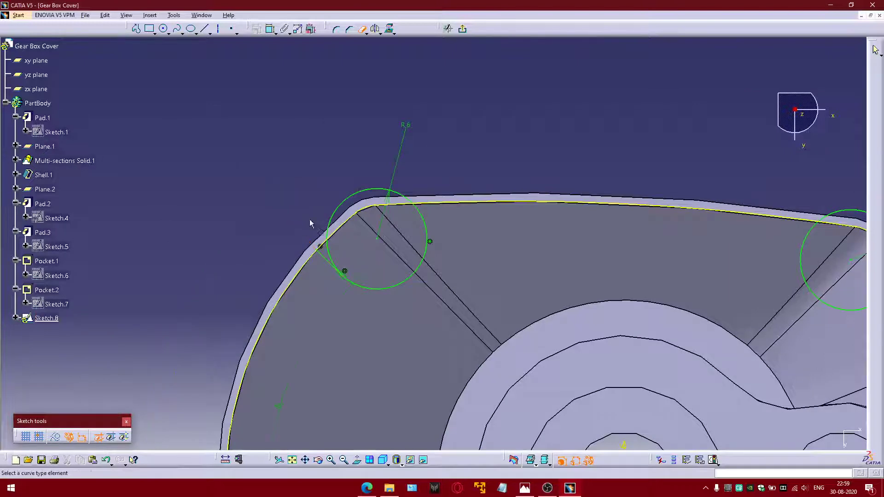
click(348, 203)
middle_click(723, 264)
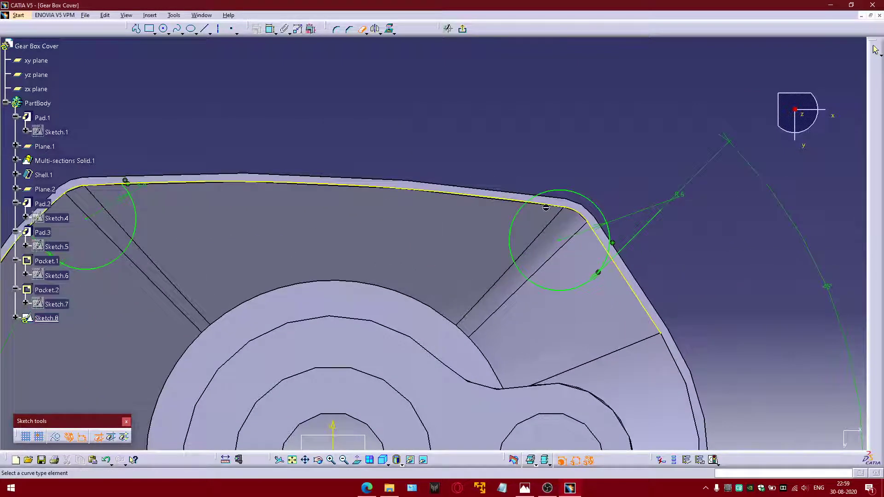
click(553, 194)
middle_click(497, 276)
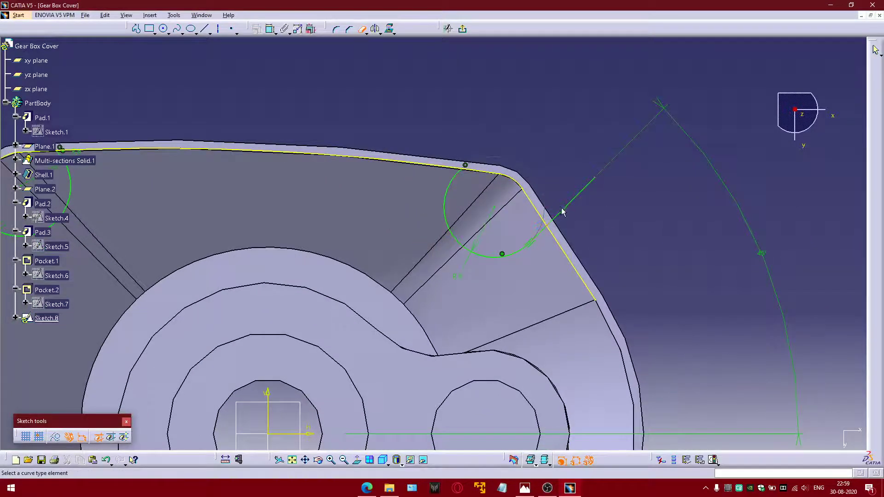
mouse_move(561, 157)
ctrl+middle_down()
mouse_move(562, 205)
mouse_move(594, 186)
ctrl+middle_up()
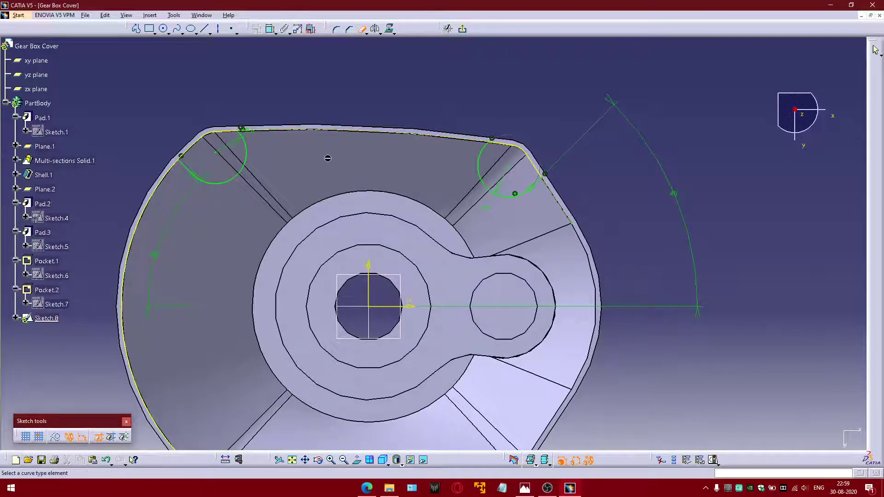
middle_drag(162, 169, 230, 162)
key(Escape)
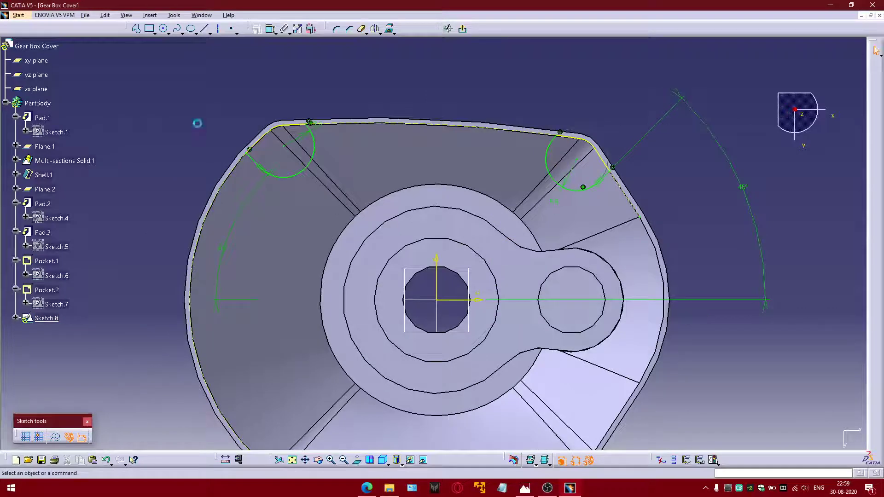
Step: Mirror the two trimmed corner boss profiles and their selected rim edges about the sketch's horizontal axis
mouse_move(211, 69)
mouse_down()
mouse_move(537, 208)
mouse_move(617, 232)
mouse_move(641, 228)
mouse_up()
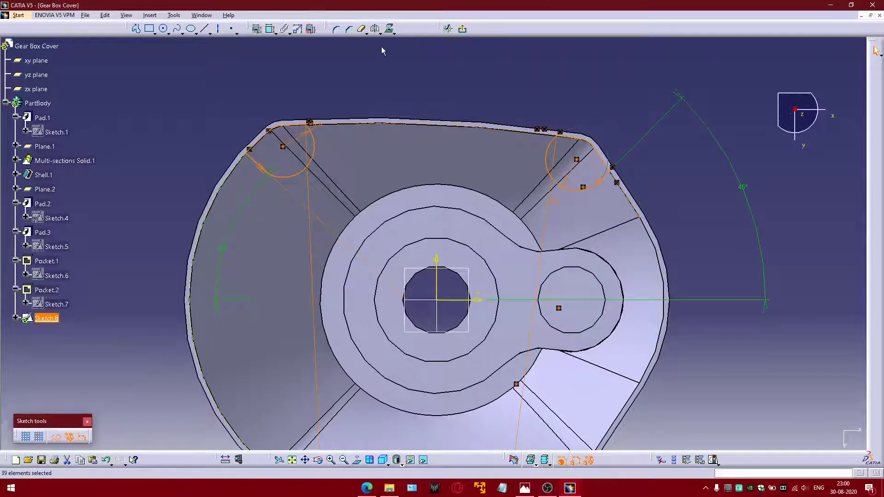
click(376, 29)
middle_drag(446, 286, 435, 213)
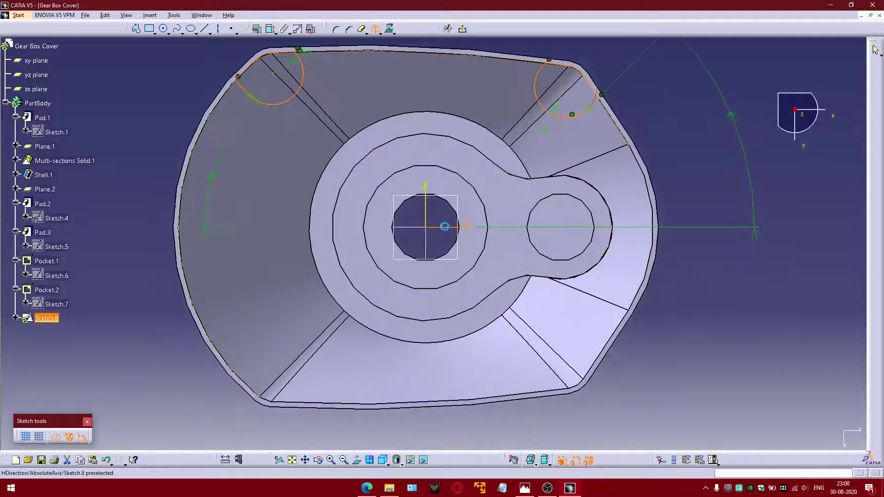
click(454, 227)
ctrl+middle_drag(387, 232, 385, 237)
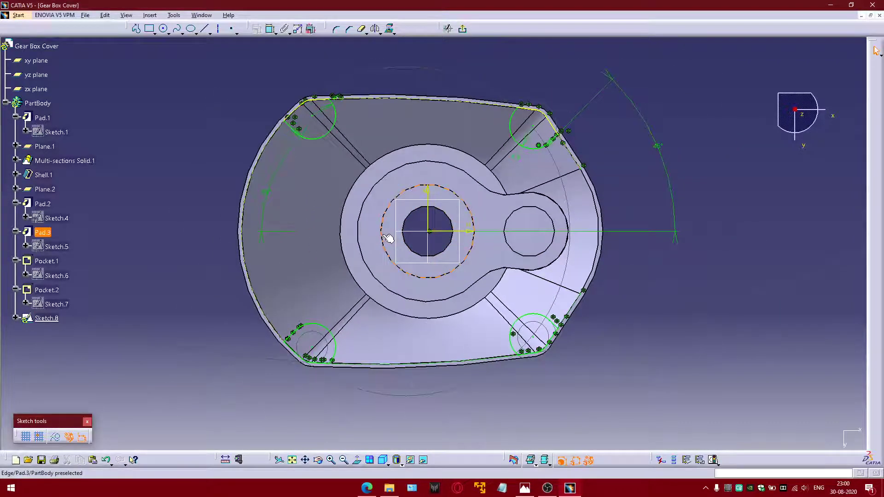
Step: Check the side boss on the reference drawing and sketch an inward-facing arc of about 5.9 mm radius on the horizontal axis, near the rim opposite the lobe
click(524, 488)
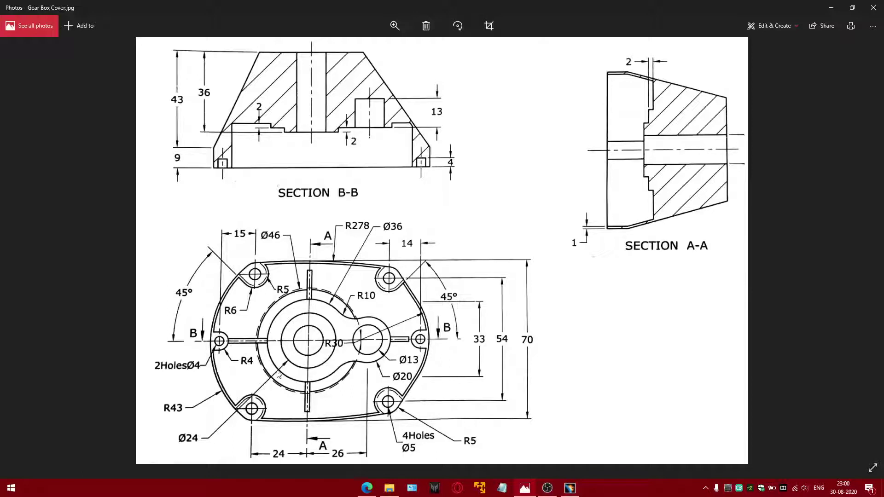
click(524, 488)
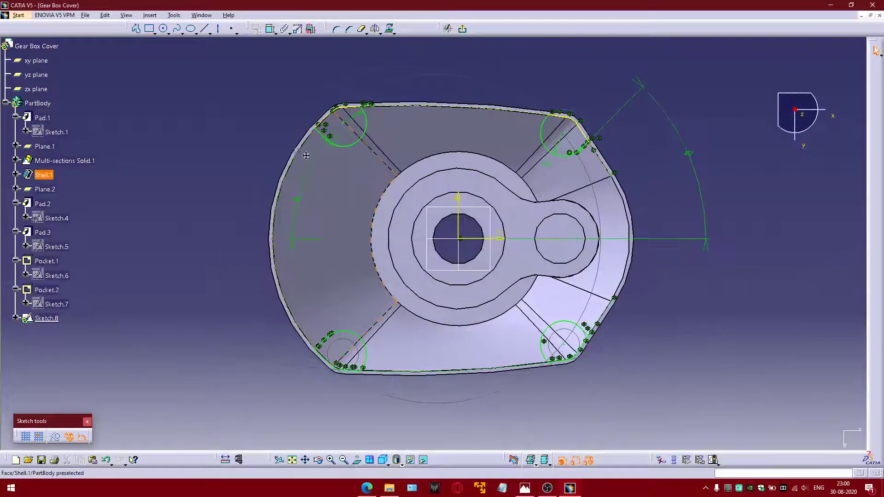
click(168, 33)
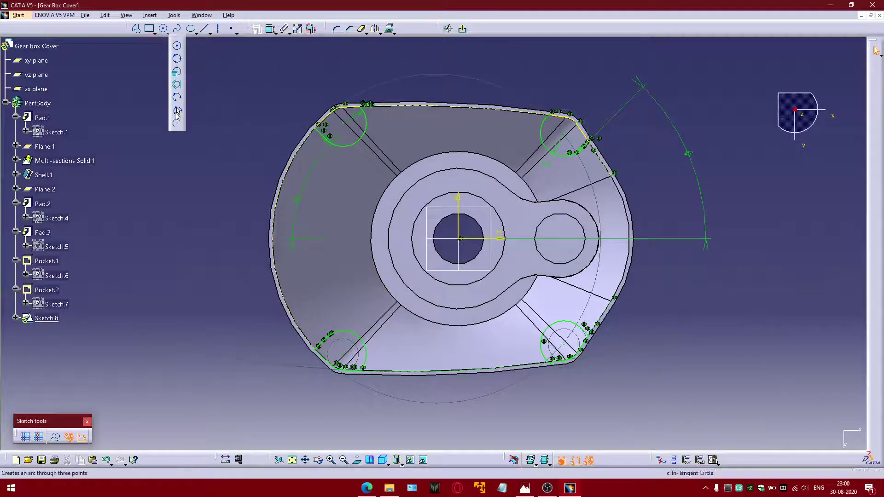
middle_drag(300, 239, 316, 240)
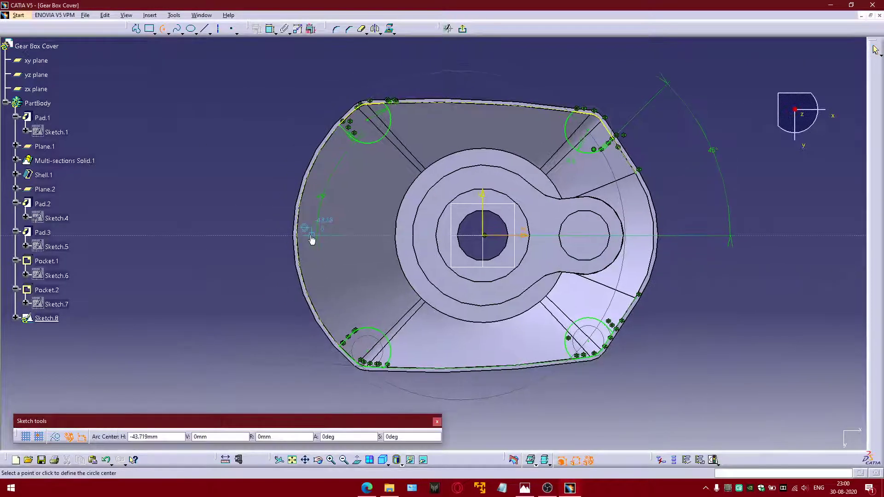
click(311, 237)
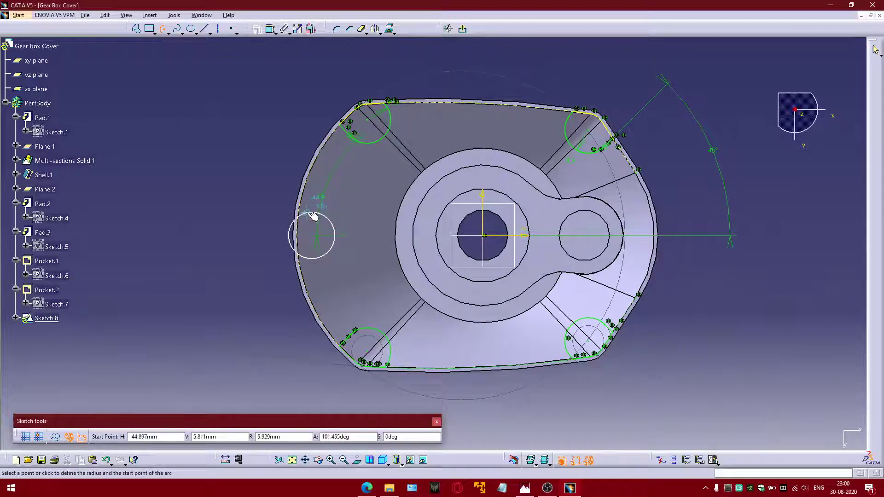
click(312, 216)
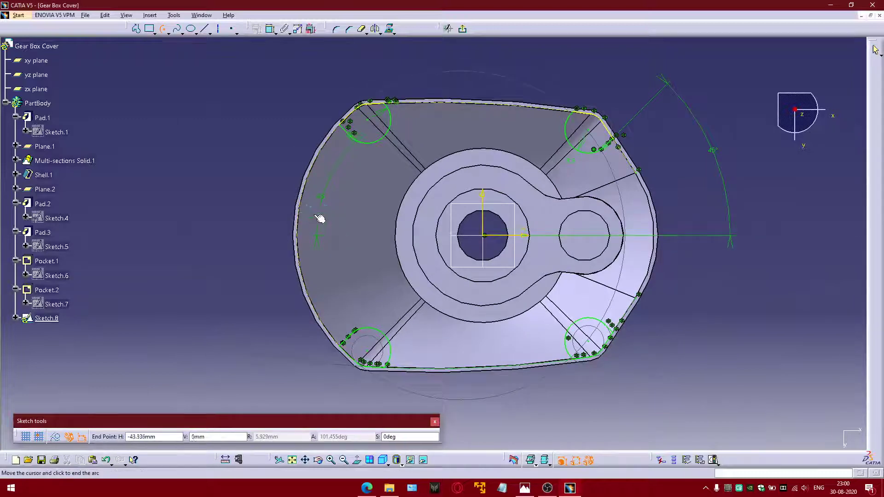
click(314, 259)
Step: Sketch a second inward-facing arc of about 5.4 mm radius centred on the horizontal axis, near the lobe-side rim
click(163, 28)
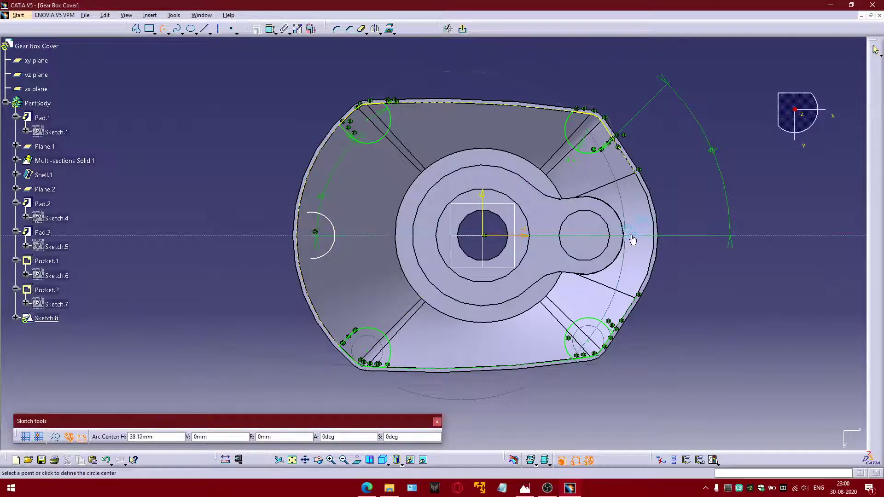
click(630, 236)
click(639, 217)
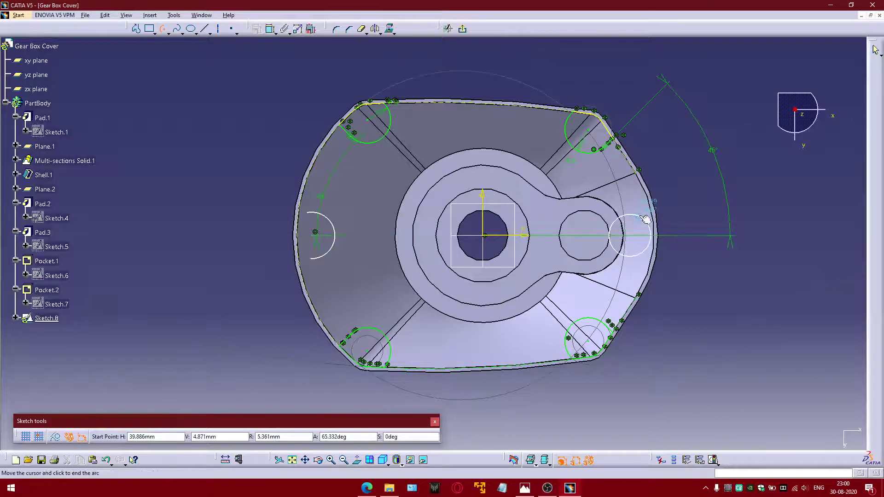
click(643, 256)
click(191, 29)
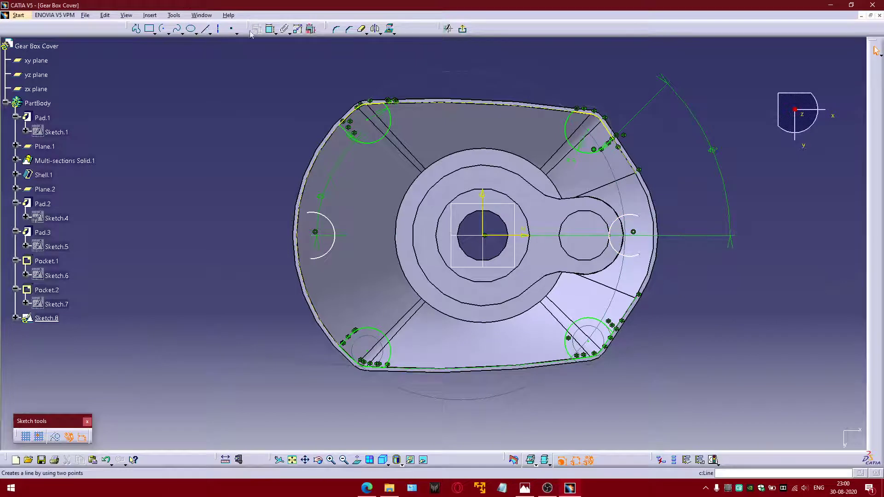
key(Escape)
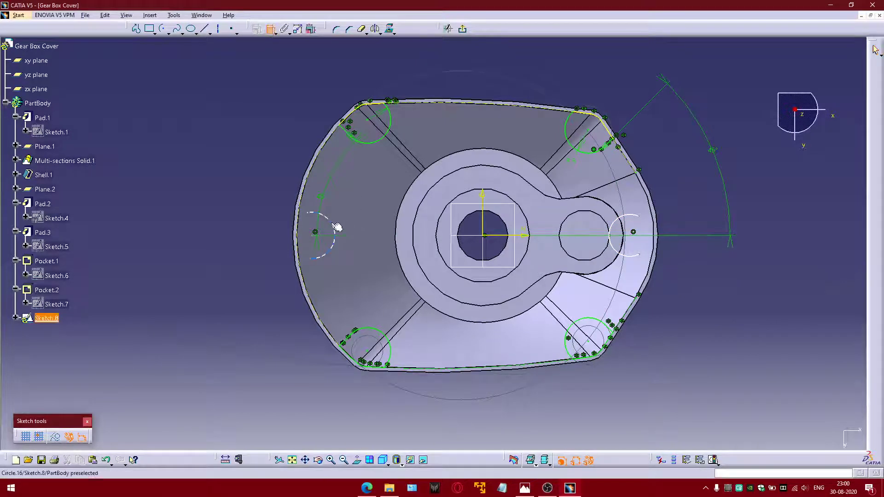
Step: Constrain the radius of both side boss arcs to 4 mm
click(336, 227)
double_click(293, 128)
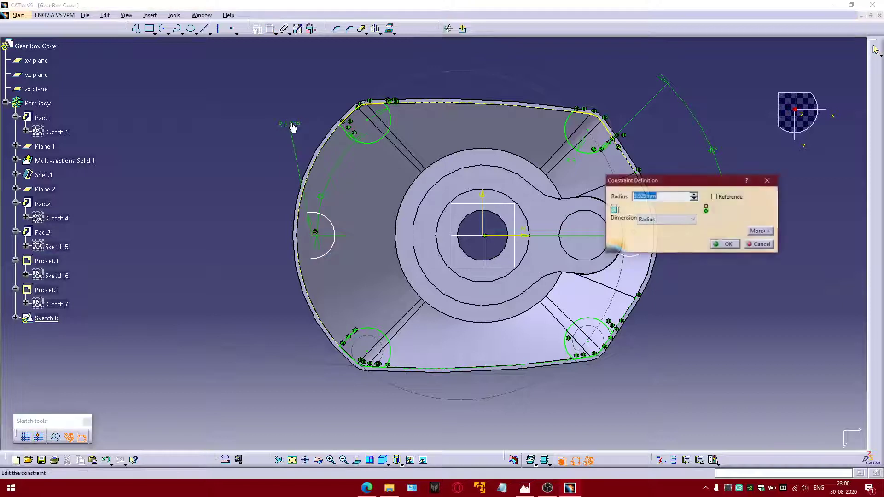
text(4)
key(Return)
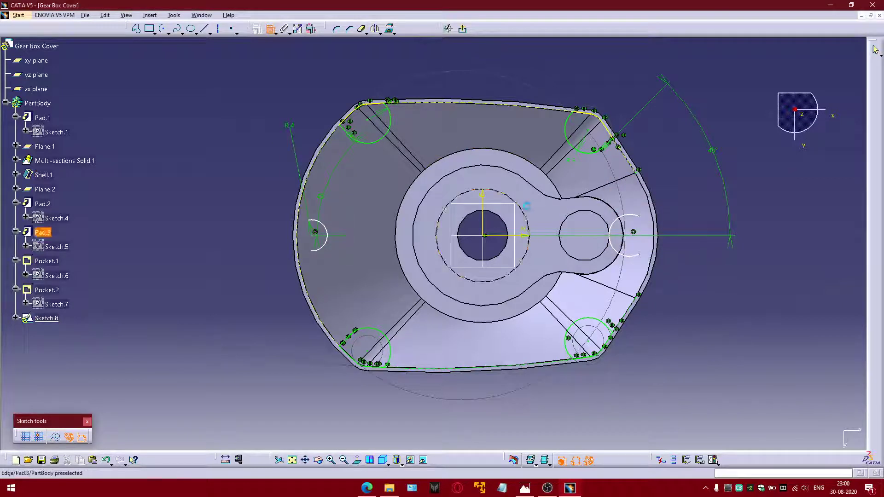
click(636, 218)
double_click(660, 146)
text(4)
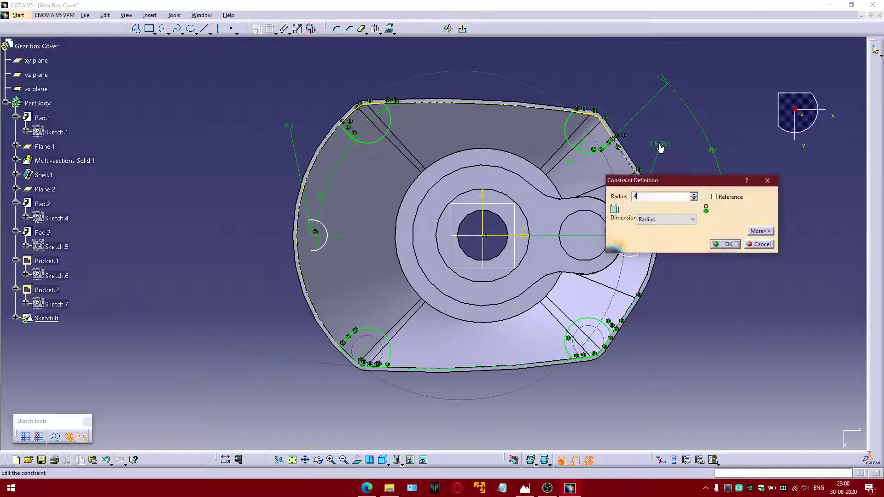
key(Return)
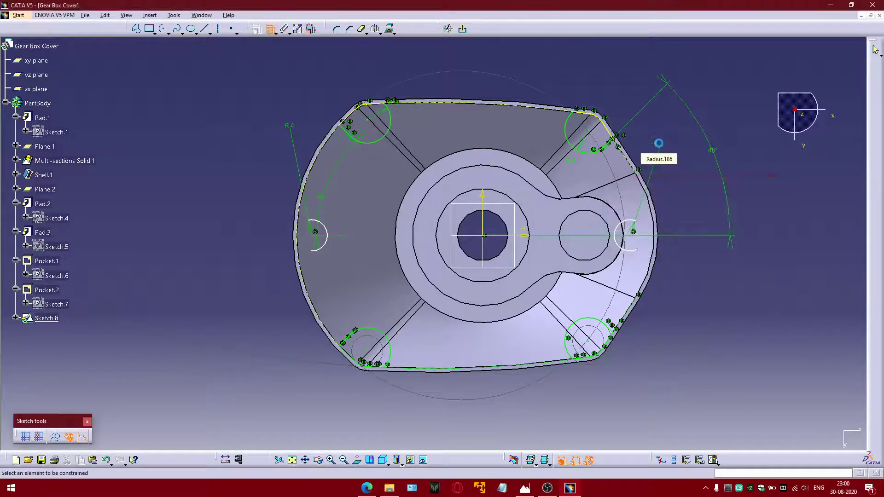
Step: Sketch two lines from the ends of the arc opposite the lobe out to the projected inner rim edge
click(205, 28)
mouse_move(368, 312)
middle_down()
mouse_move(395, 276)
mouse_move(380, 229)
mouse_move(342, 223)
mouse_move(536, 209)
middle_up()
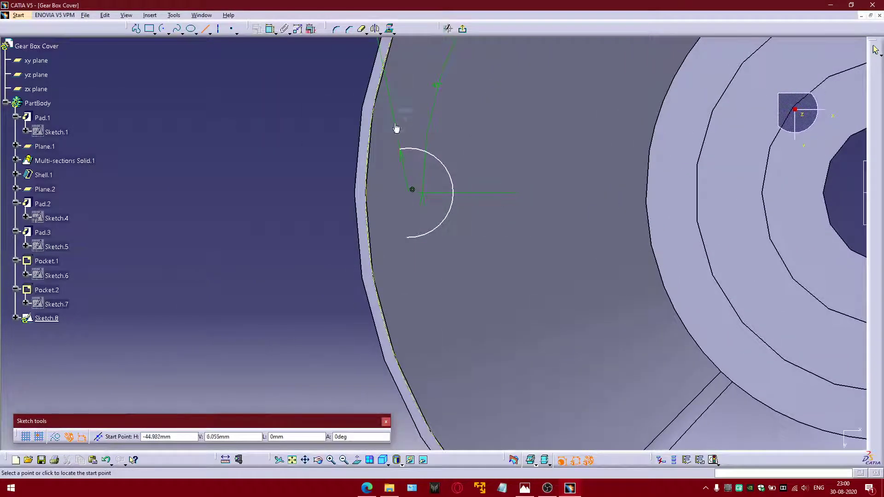
click(400, 151)
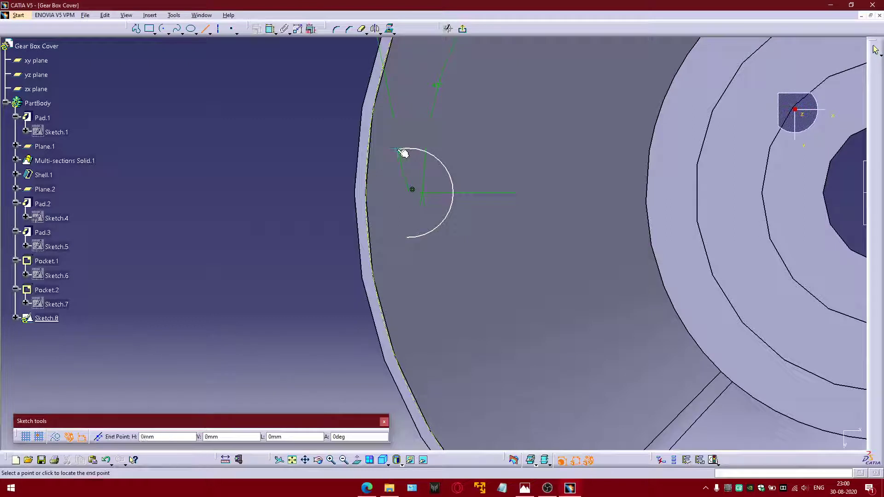
click(368, 149)
click(413, 237)
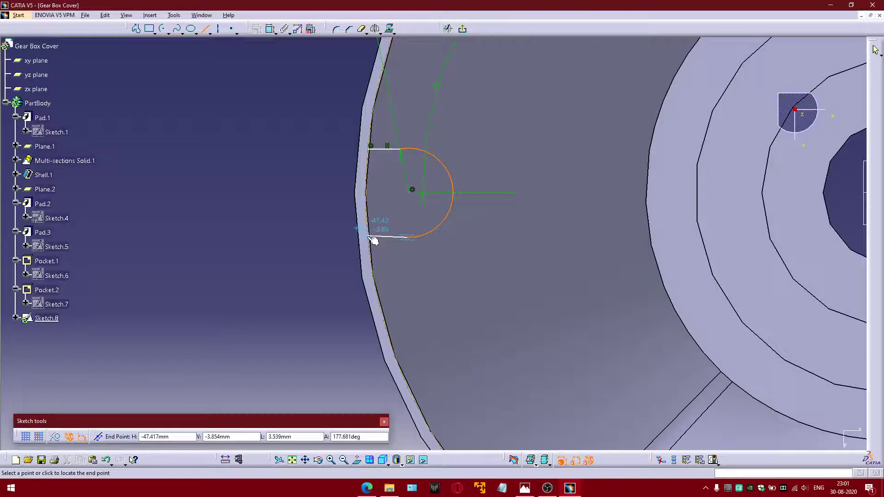
click(372, 238)
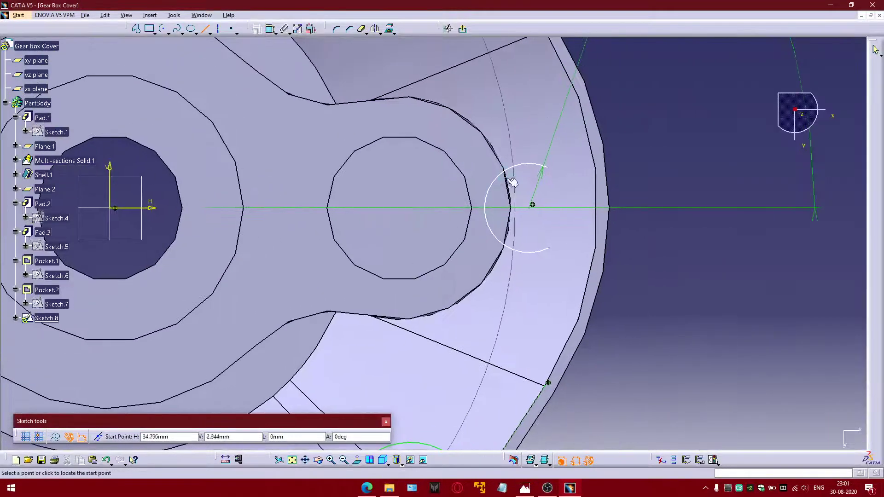
Step: Sketch two horizontal lines from the ends of the lobe-side arc outward past the rim
click(546, 167)
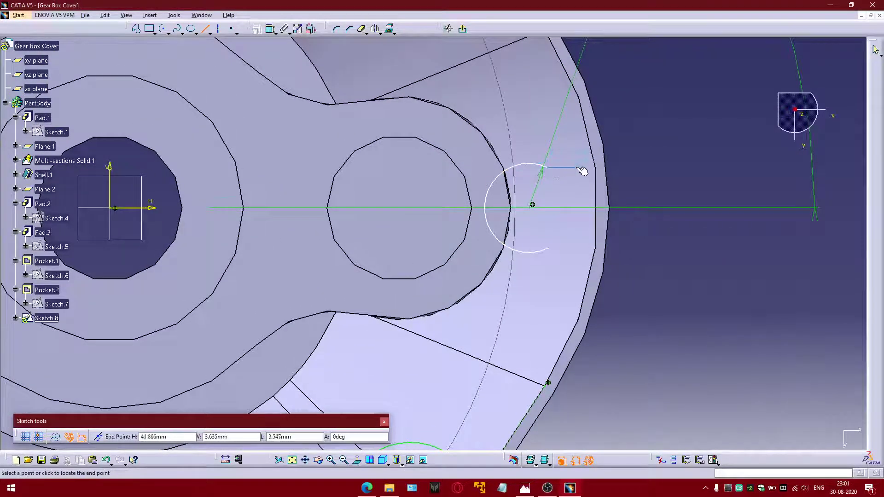
click(617, 168)
click(548, 248)
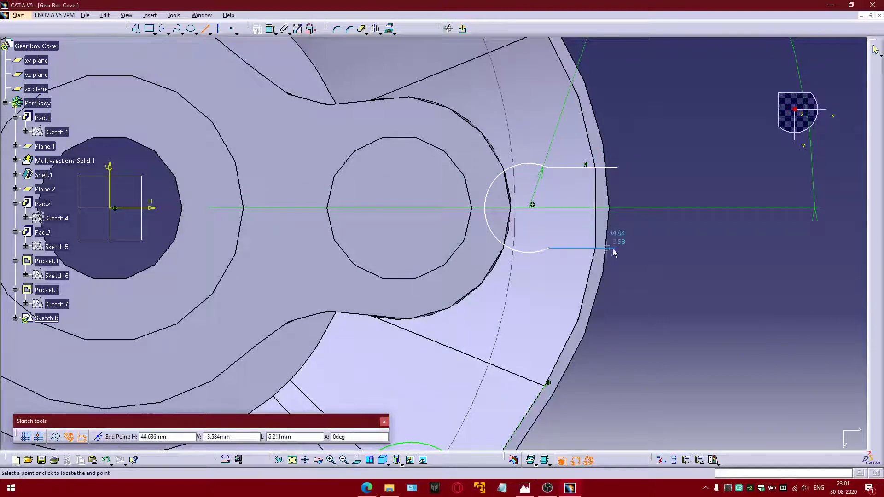
click(622, 247)
key(Escape)
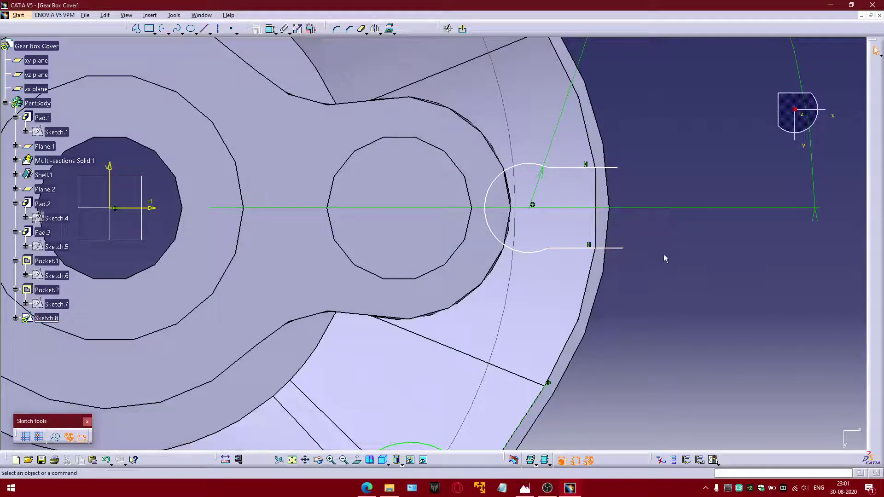
Step: Project the curved inner rim edge crossed by the lobe-side boss lines into the sketch
mouse_move(642, 157)
middle_down()
mouse_move(657, 203)
mouse_move(729, 213)
middle_up()
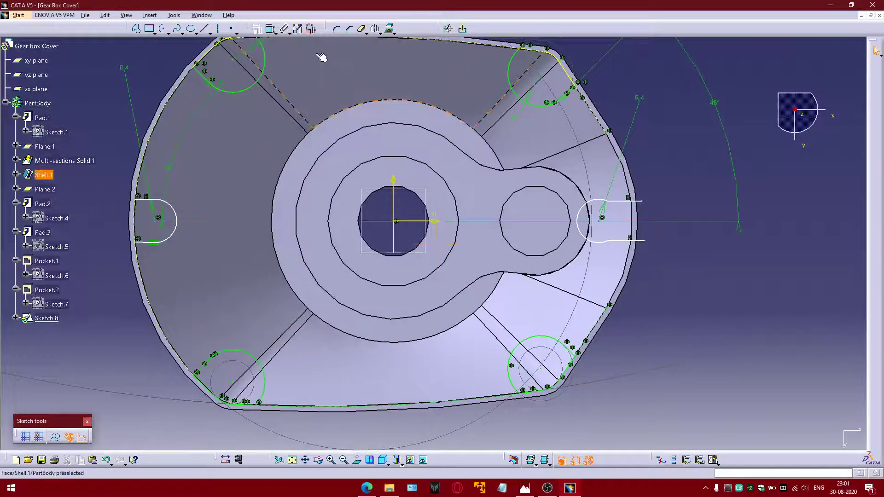
middle_drag(218, 205, 289, 183)
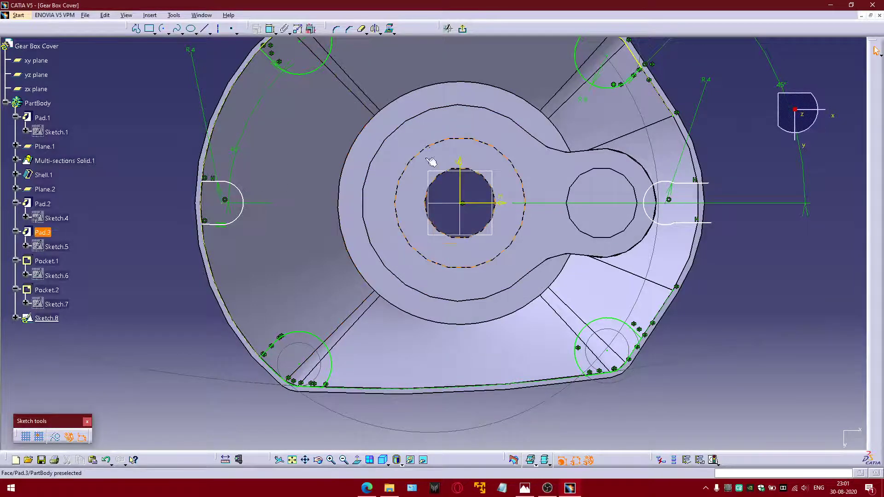
middle_drag(430, 162, 315, 138)
click(390, 29)
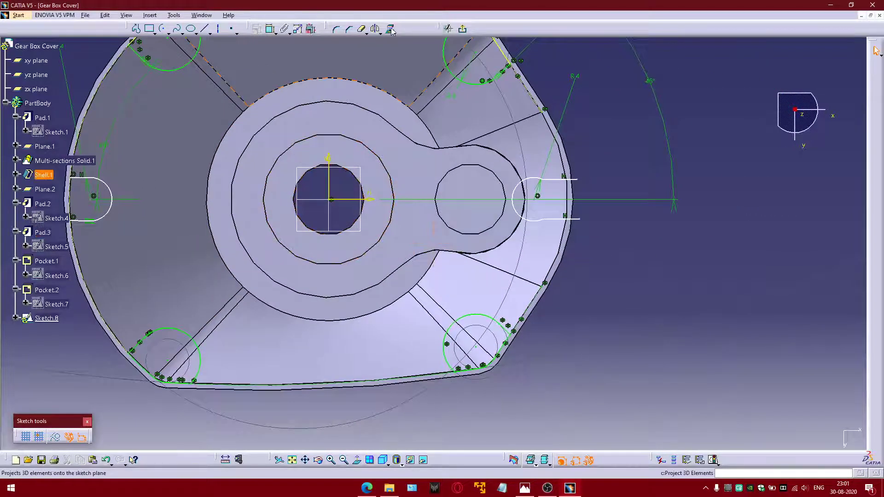
click(565, 163)
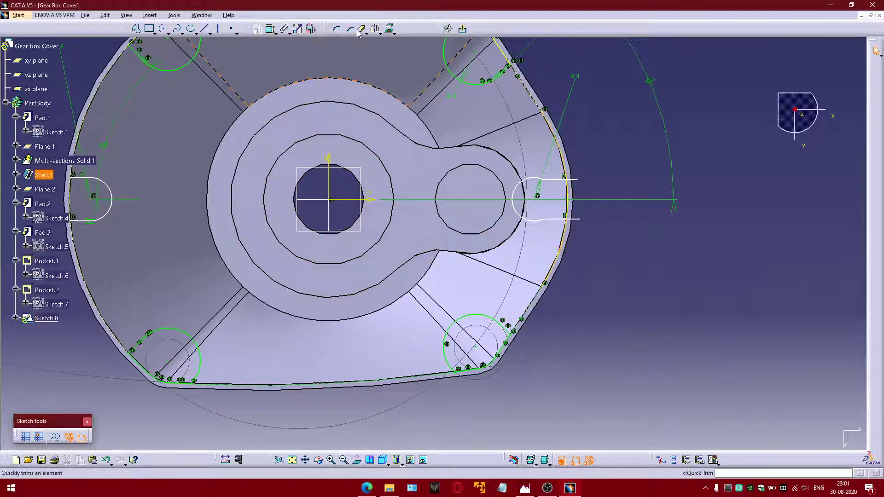
Step: Trim the projected lobe-side rim curve down to the portion between the two side boss lines
click(363, 30)
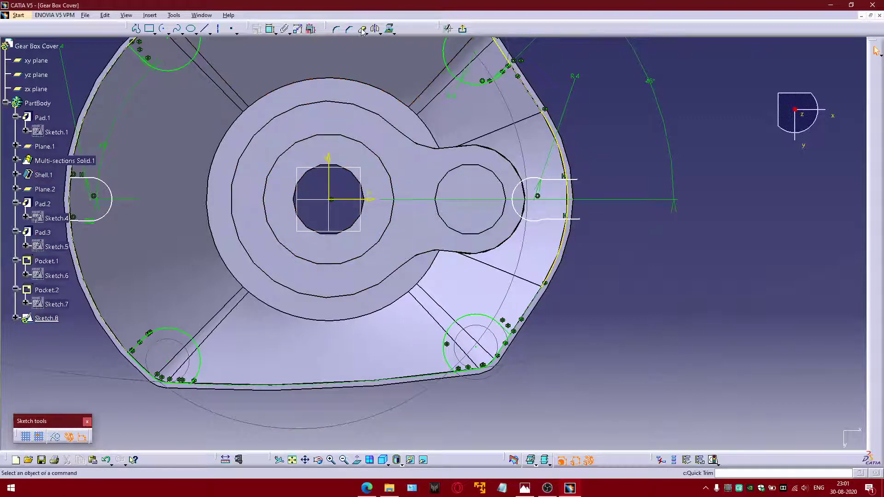
click(566, 158)
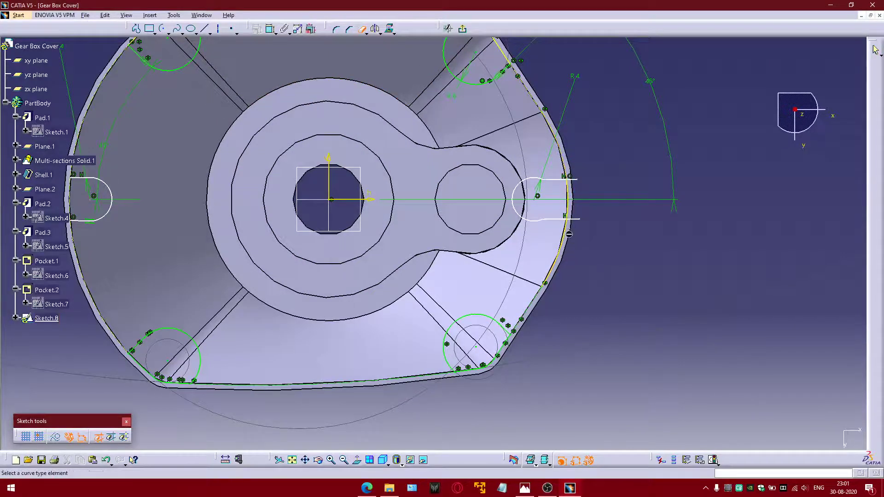
middle_drag(611, 253, 745, 270)
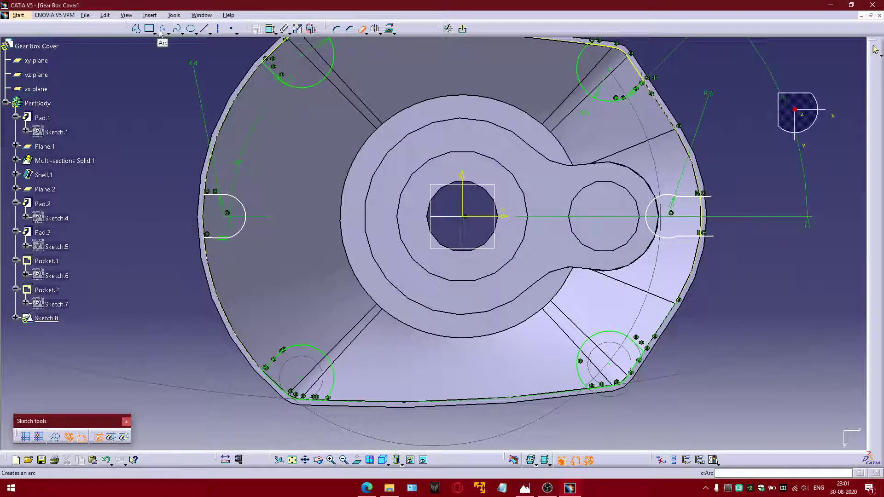
Step: Sketch a three-point arc of about 15 mm radius outside the rim, beside the side boss opposite the lobe
click(168, 34)
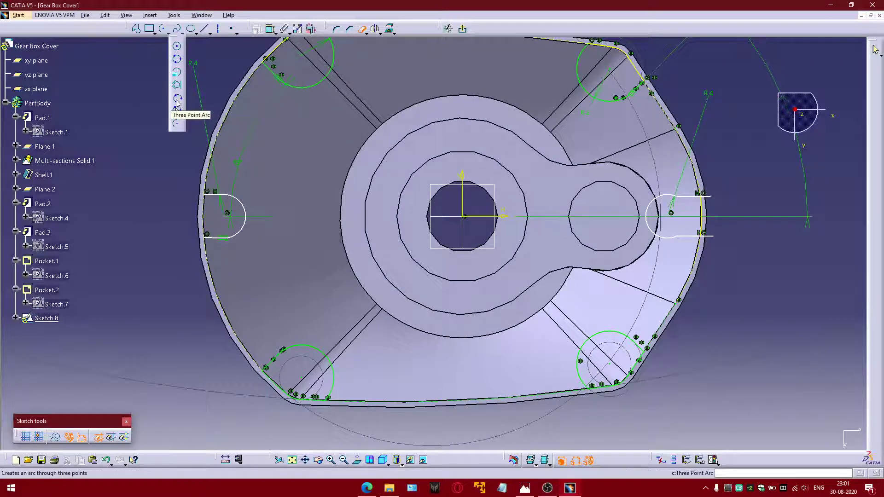
click(177, 111)
click(181, 161)
click(156, 286)
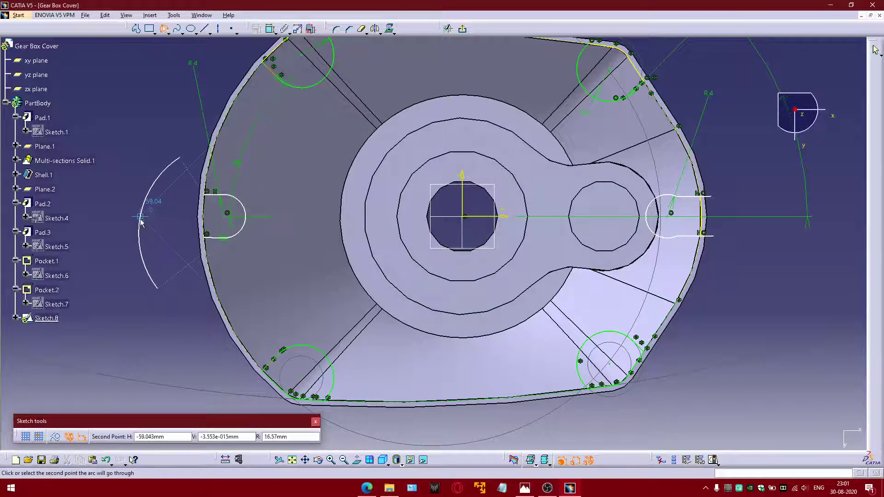
middle_drag(173, 223, 539, 188)
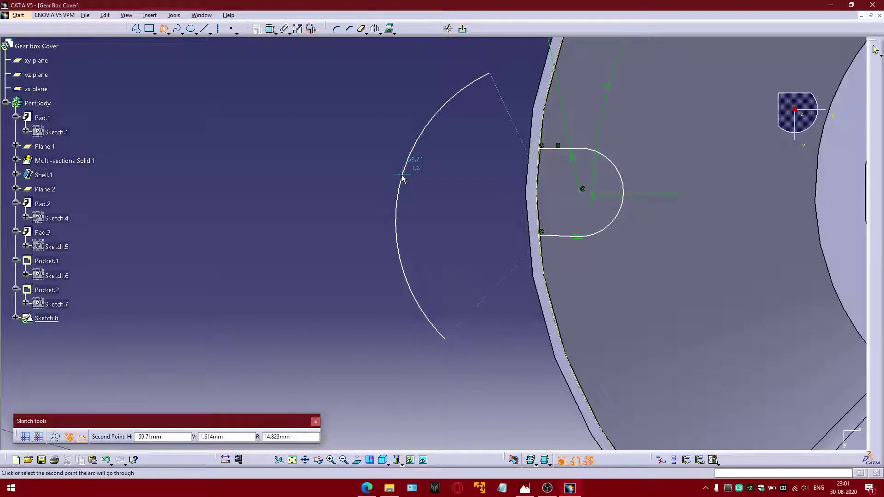
click(402, 178)
Step: Try to make the freehand outer arc coincident with the curved inner rim edge beside the boss opposite the lobe
click(271, 29)
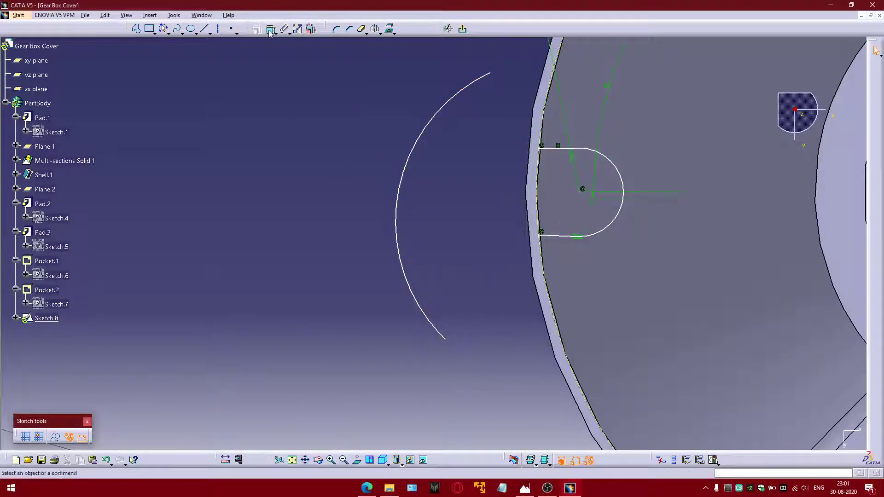
click(464, 94)
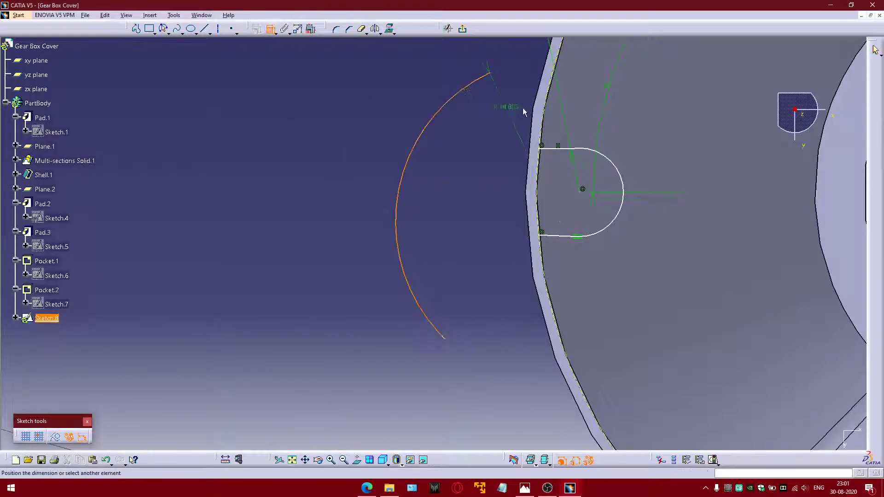
click(547, 122)
right_click(339, 100)
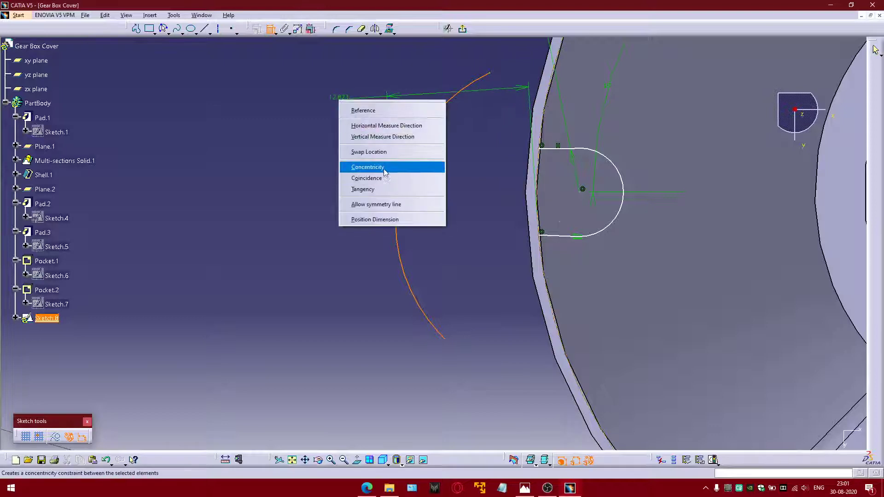
click(386, 179)
scroll(430, 241, down, 3)
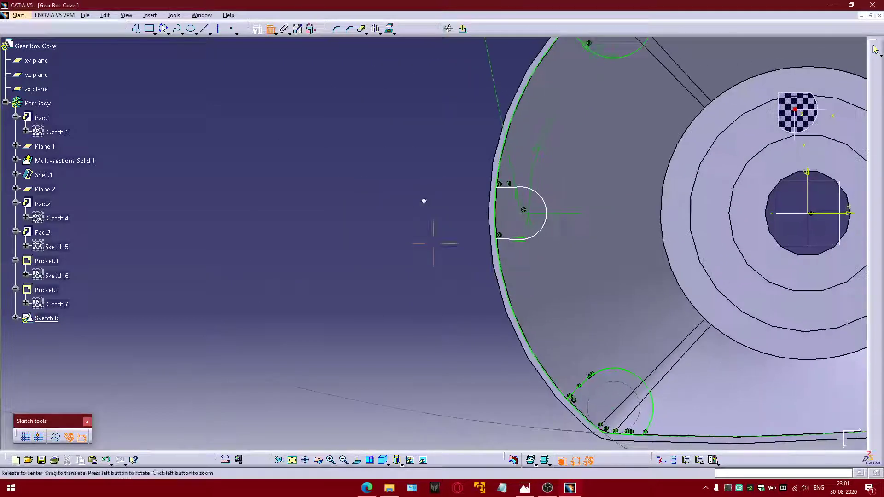
middle_drag(434, 247, 282, 223)
ctrl+middle_drag(257, 178, 261, 195)
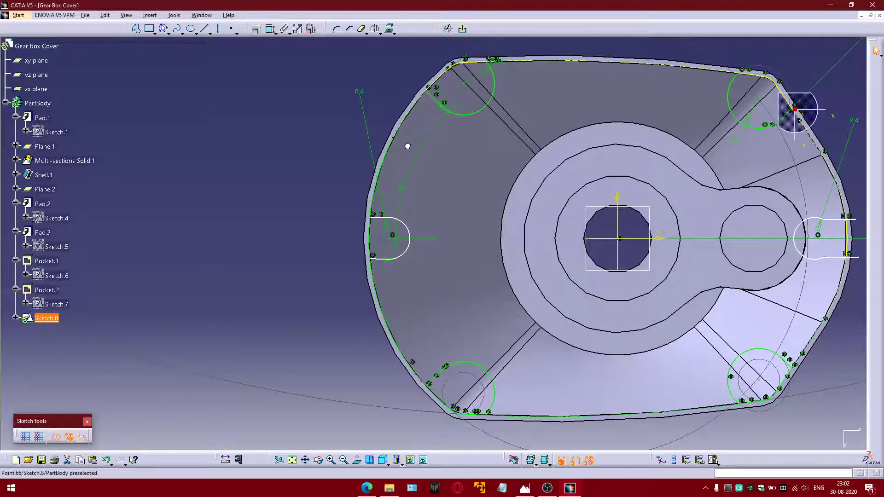
Step: Try to trim the rim-coincident arc below the side boss, and undo both the trim and the coincidence
click(266, 187)
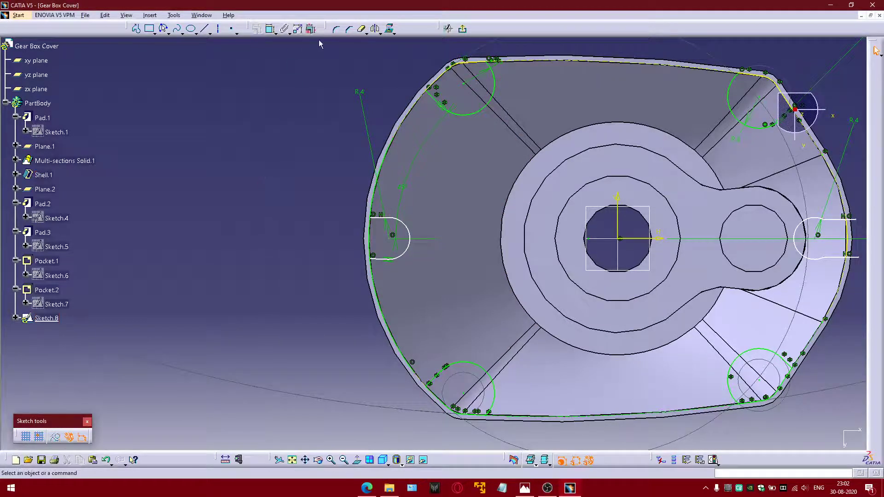
click(362, 29)
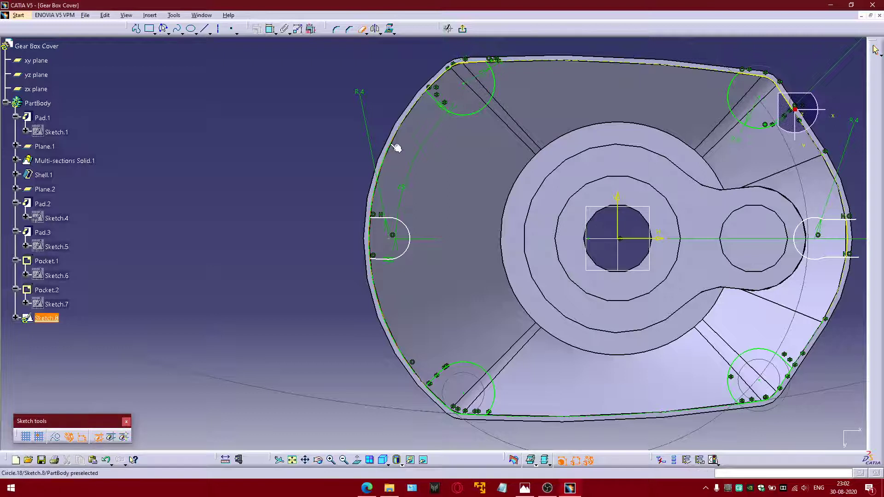
click(388, 324)
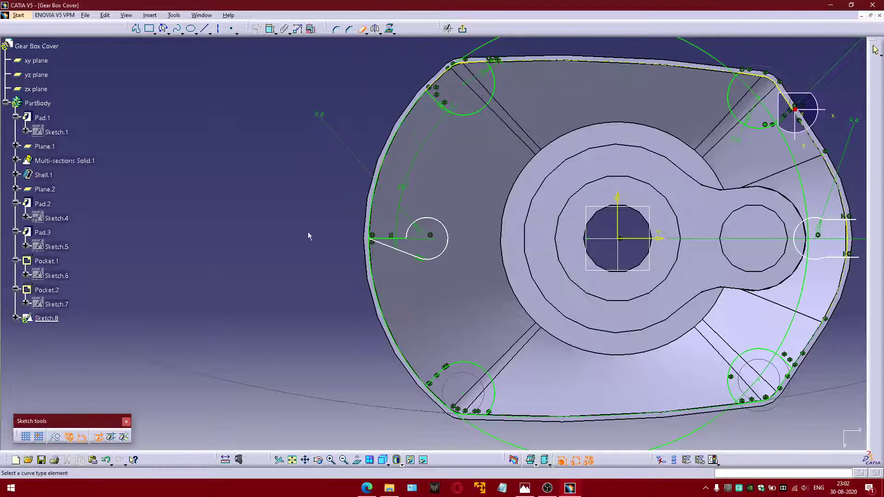
key(Escape)
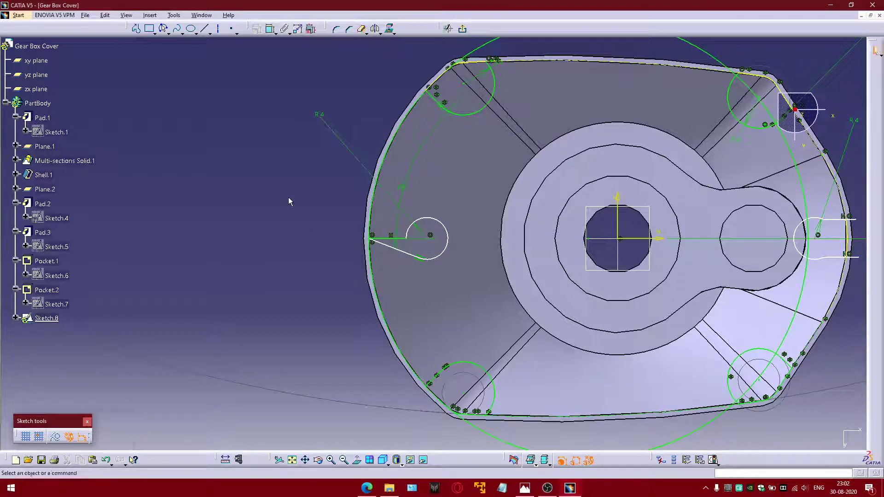
key(ctrl+z)
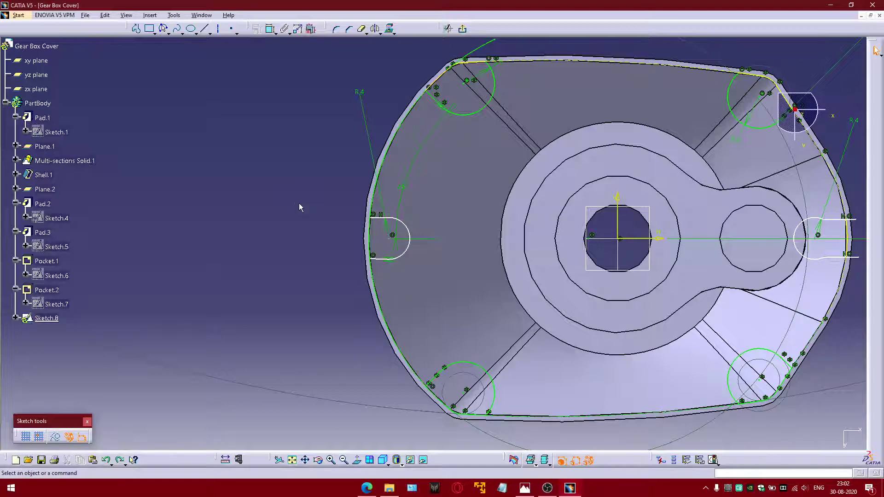
key(ctrl+y)
Step: Constrain both boss lines opposite the lobe tangent to their 4 mm boss arc
click(339, 29)
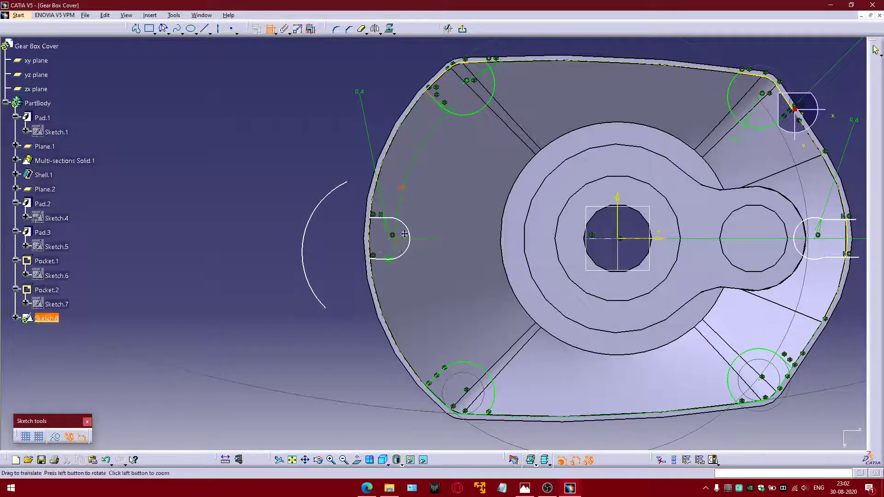
ctrl+middle_drag(442, 285, 429, 170)
click(418, 223)
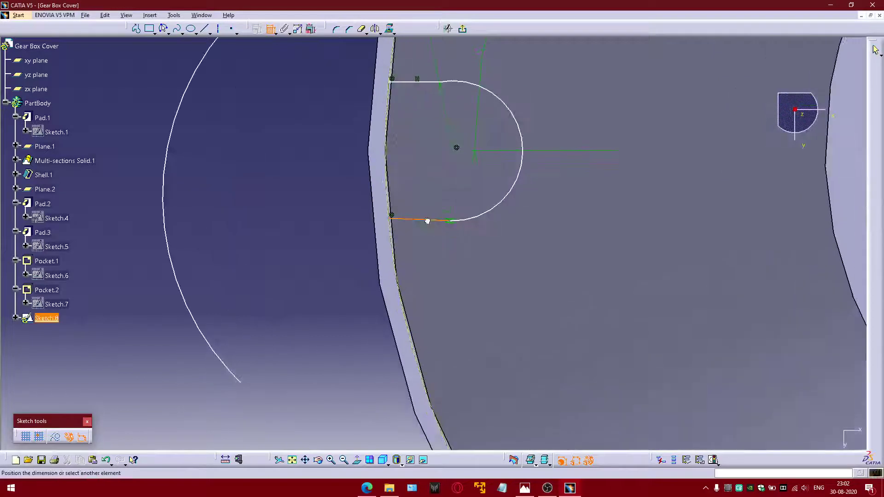
right_click(442, 173)
click(485, 268)
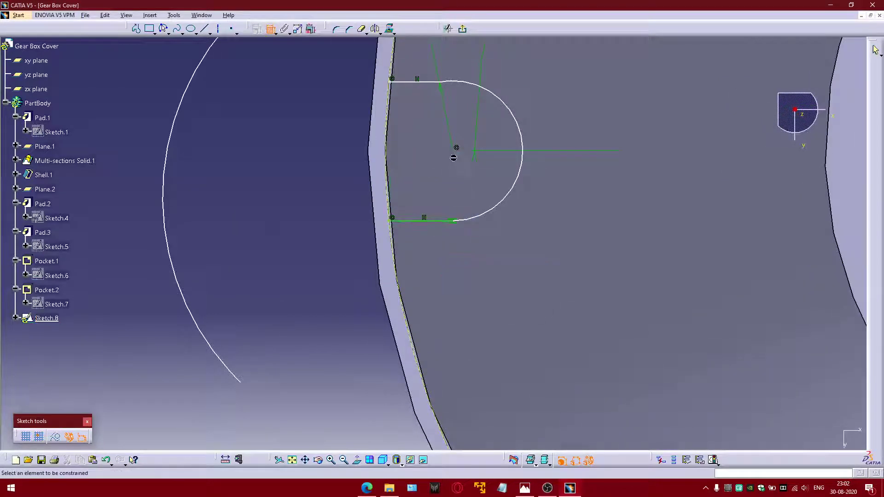
middle_drag(435, 86, 404, 158)
ctrl+click(431, 158)
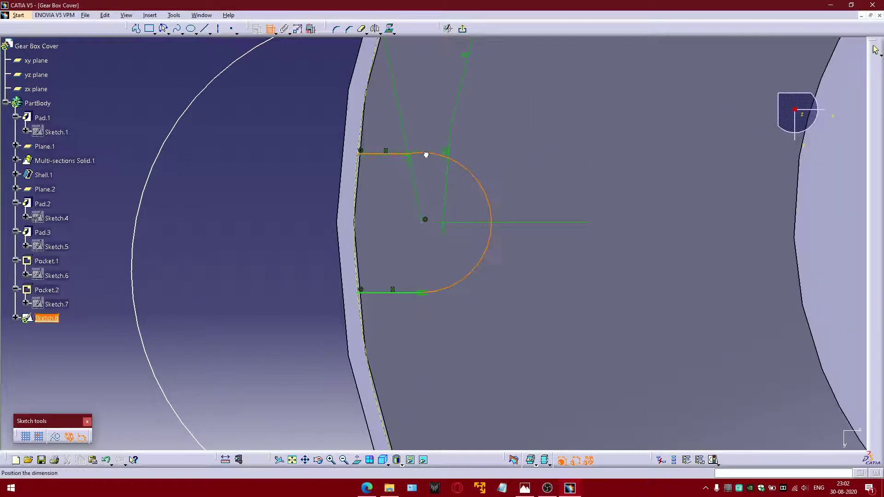
right_click(429, 103)
click(461, 188)
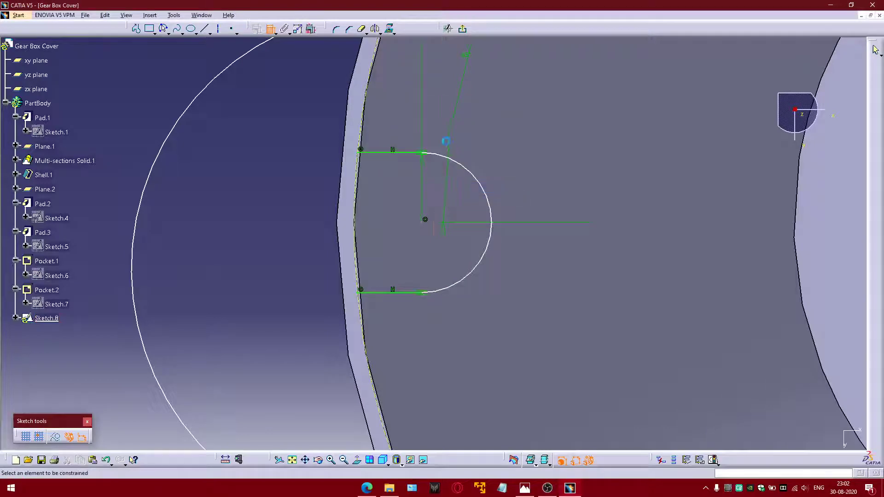
mouse_move(462, 187)
middle_down()
mouse_move(443, 215)
mouse_move(438, 198)
mouse_move(468, 207)
mouse_move(530, 199)
mouse_move(490, 184)
middle_up()
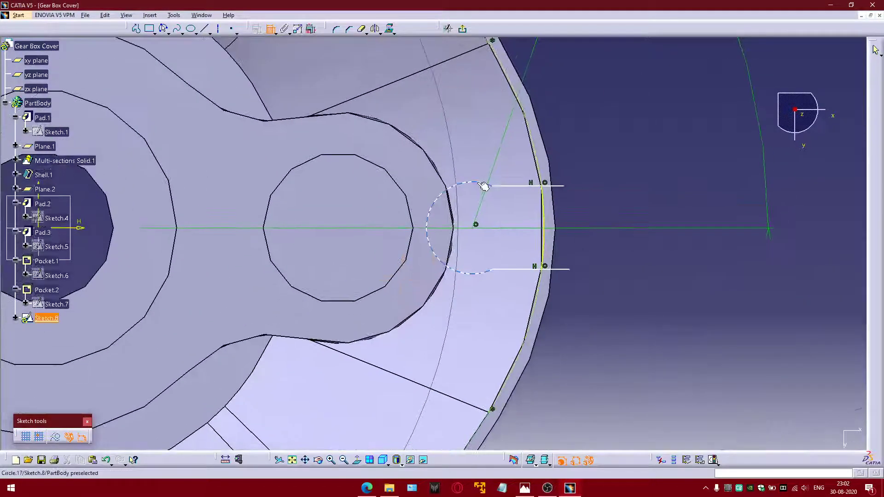
Step: Constrain both lobe-side boss lines tangent to the lobe-side boss arc
click(484, 182)
right_click(509, 144)
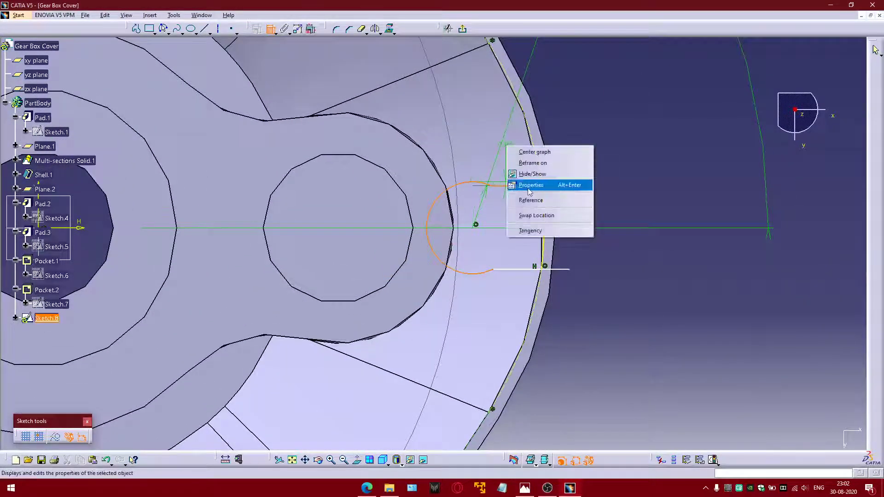
click(534, 229)
click(485, 274)
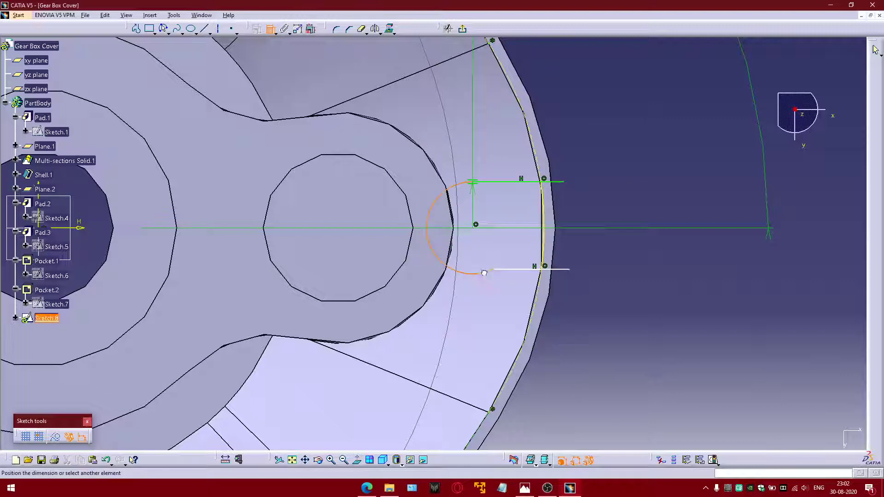
right_click(508, 272)
click(529, 321)
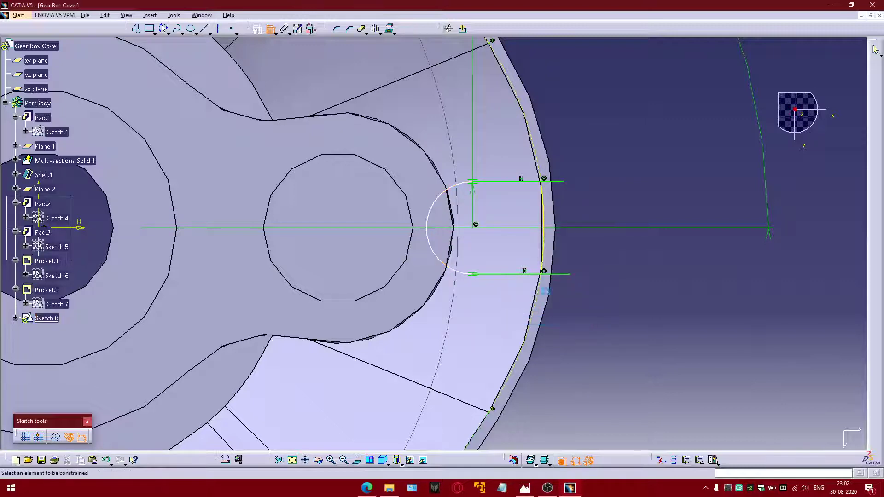
middle_drag(600, 317, 616, 310)
mouse_move(591, 209)
middle_down()
mouse_move(607, 221)
mouse_move(622, 191)
mouse_move(361, 158)
mouse_move(376, 183)
middle_up()
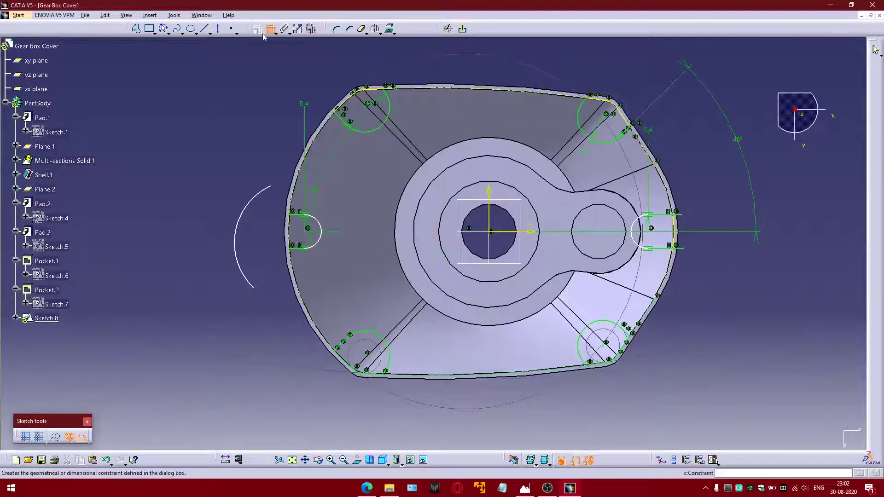
Step: Retry a coincidence constraint between the loose outer arc and the inner rim edge opposite the lobe
click(255, 197)
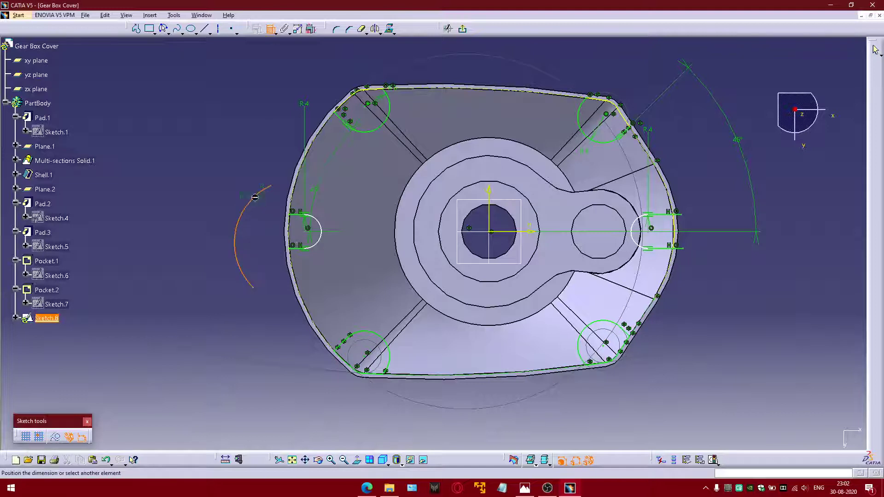
right_click(230, 139)
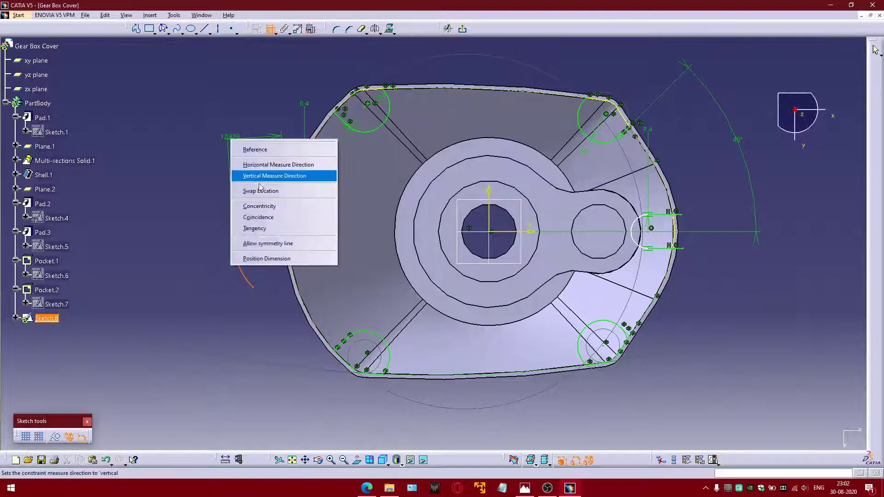
click(266, 218)
middle_drag(247, 209, 231, 198)
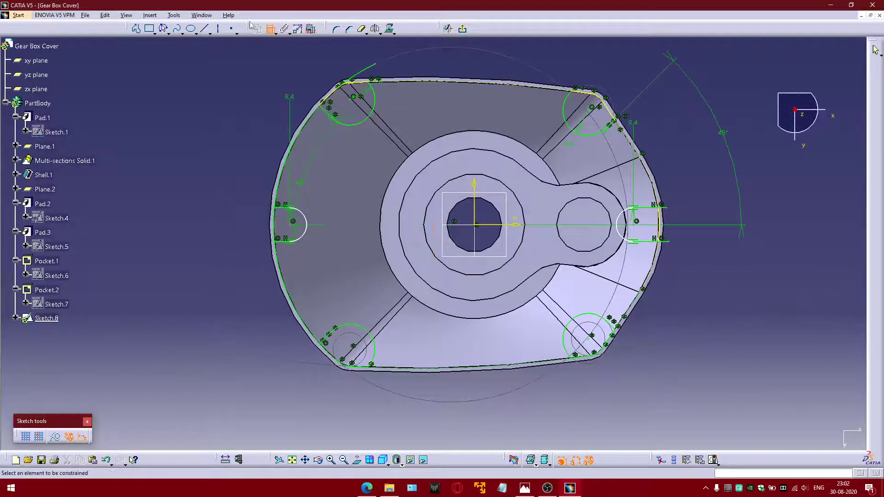
click(271, 30)
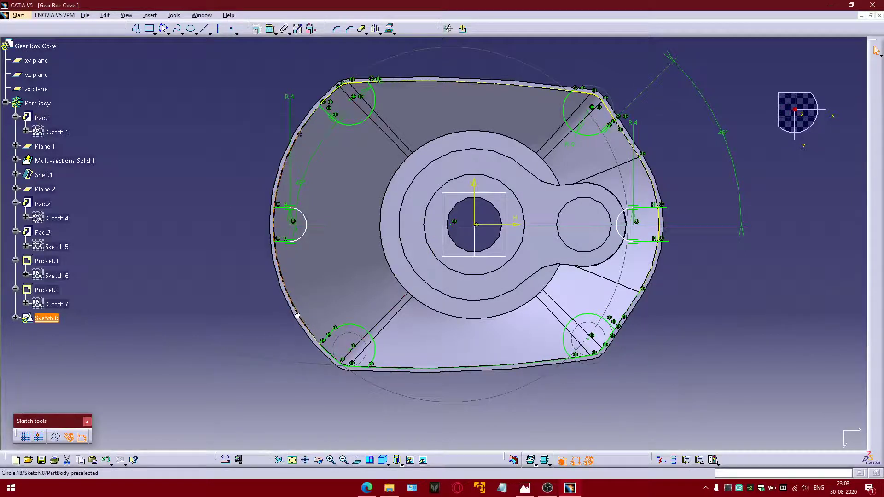
Step: Try to trim the rim-coincident arc to the span between the boss lines, and undo the trim and coincidence
click(363, 29)
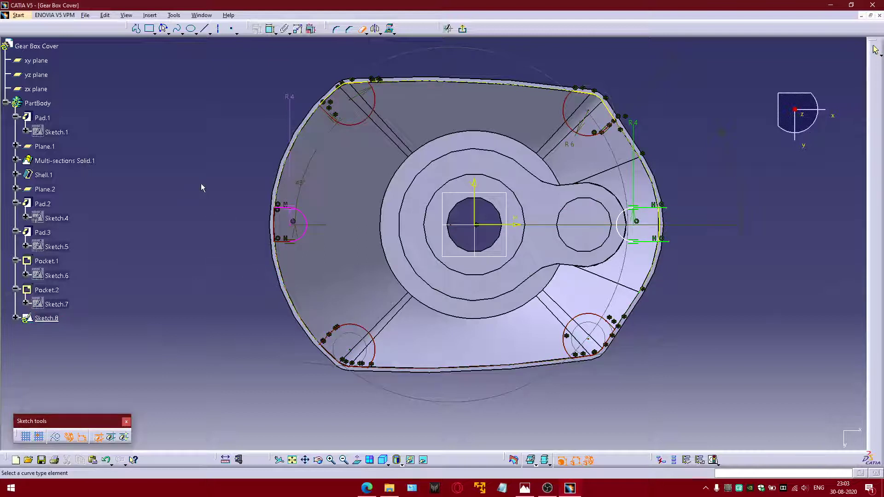
key(ctrl+z)
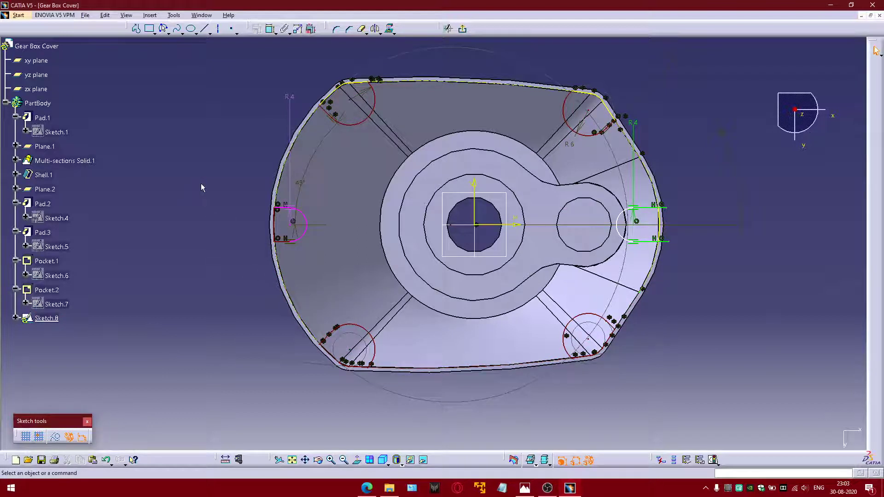
key(ctrl+z)
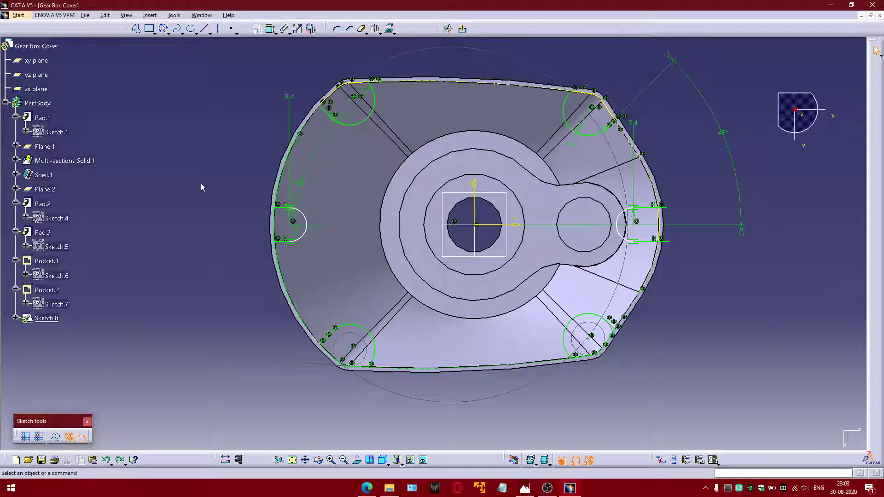
click(201, 184)
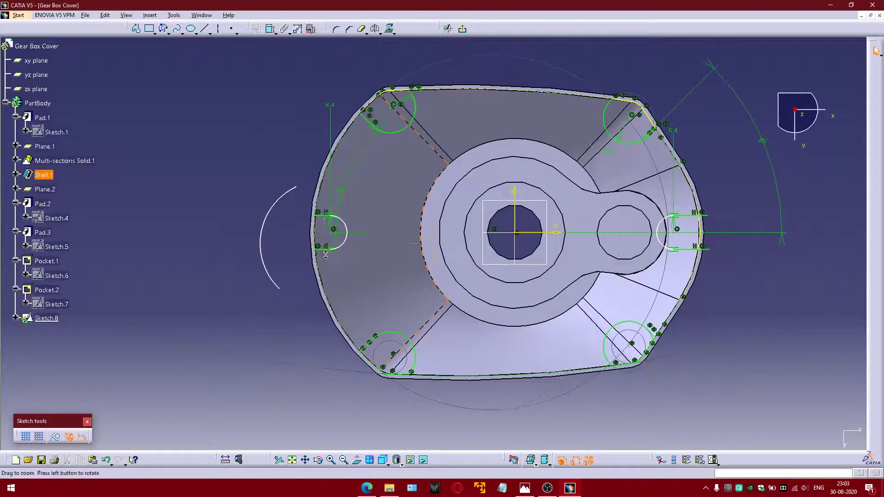
middle_drag(322, 238, 327, 237)
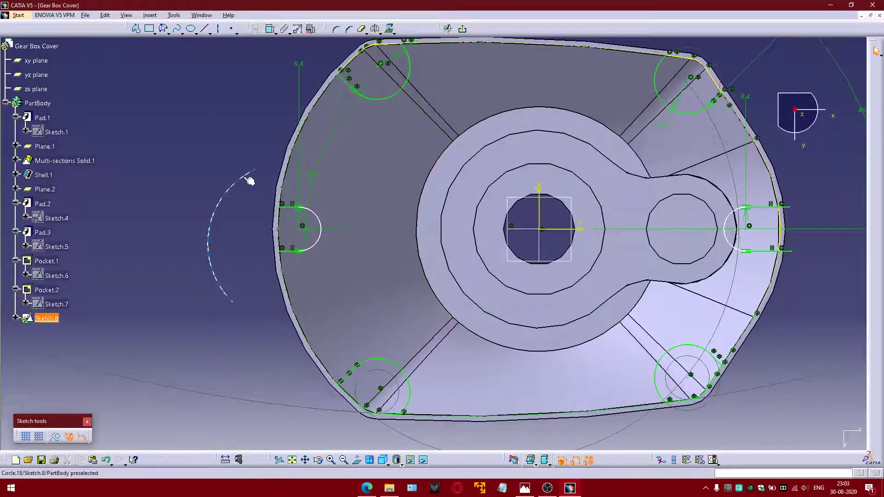
Step: Delete the loose arc lying outside the rim on the side opposite the lobe
right_click(244, 177)
click(264, 302)
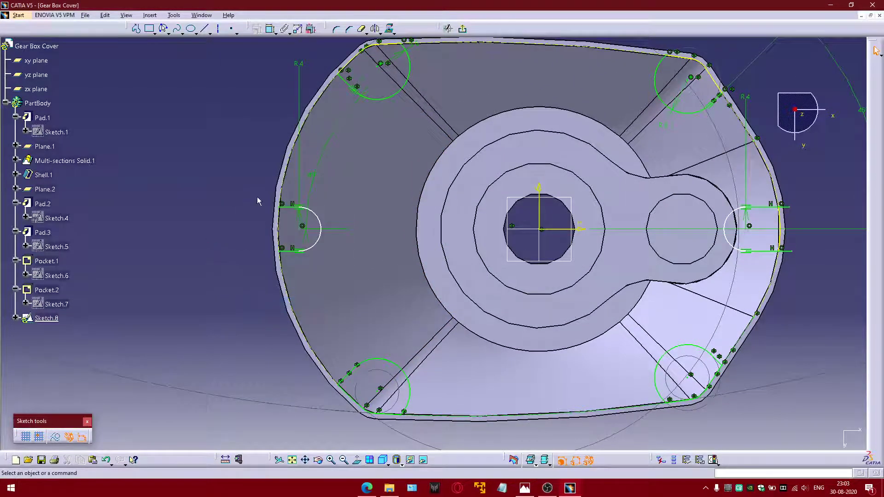
middle_drag(257, 201, 141, 186)
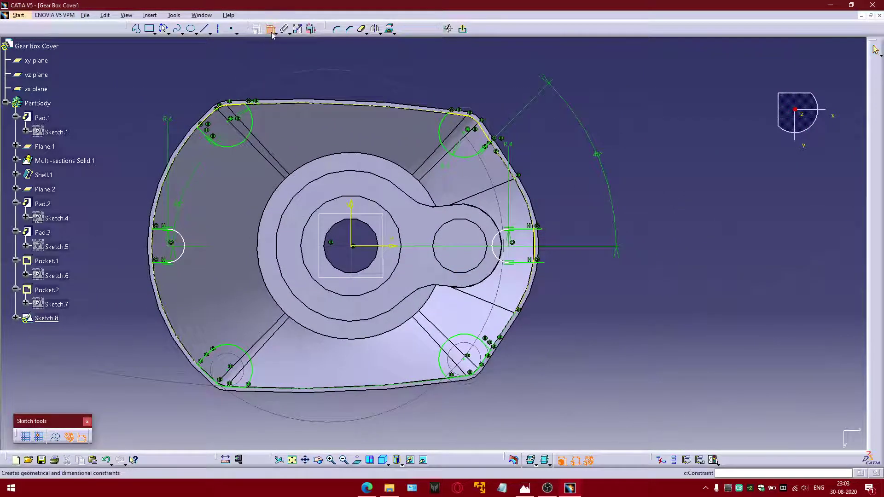
Step: Check the boss spacing in the reference drawing and constrain the horizontal distance between the lobe-side upper corner boss and side boss centres to 14 mm
click(271, 31)
click(525, 488)
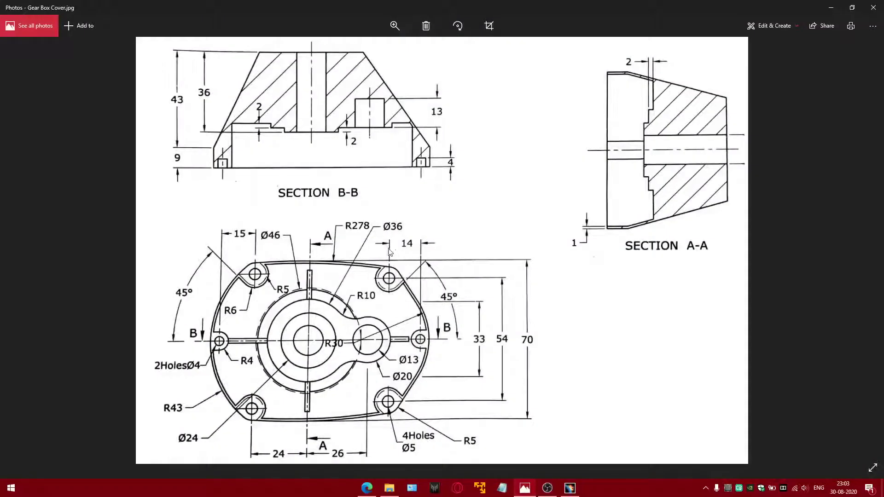
click(525, 487)
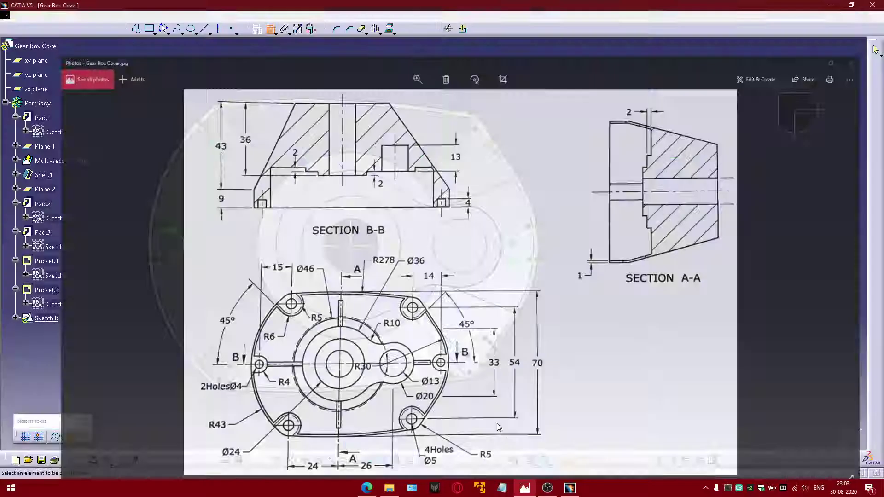
click(469, 134)
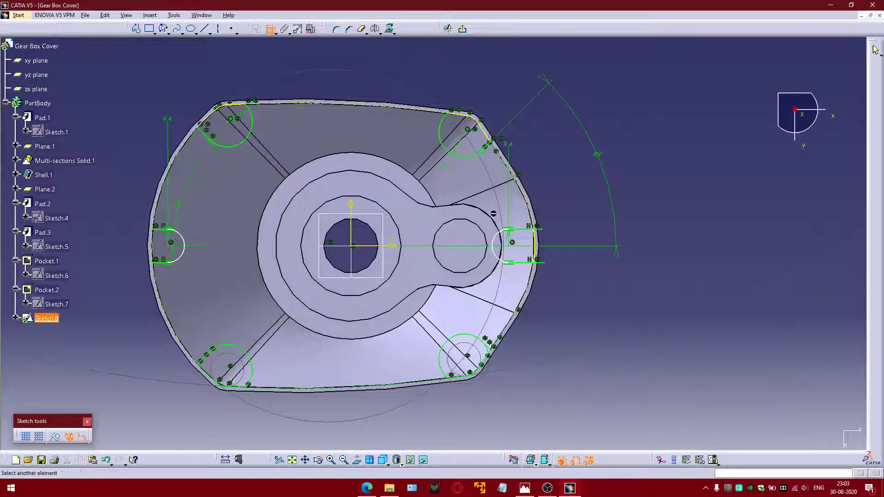
click(512, 243)
right_click(492, 56)
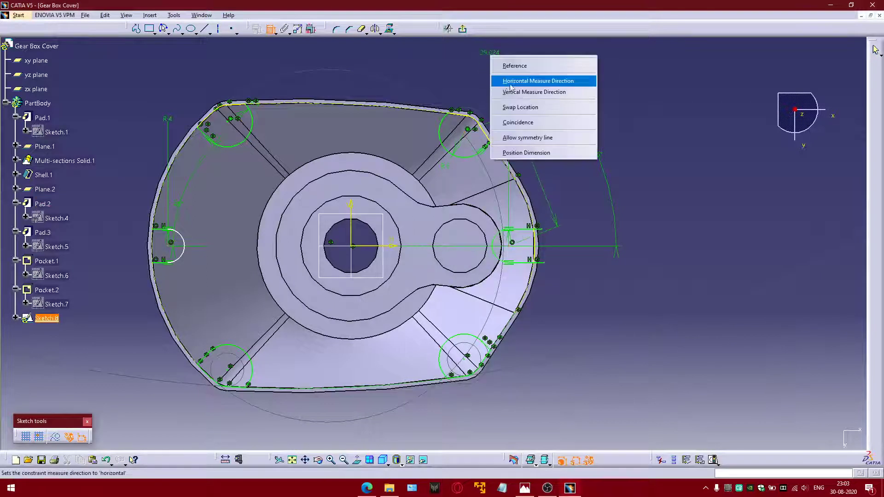
click(515, 88)
click(488, 65)
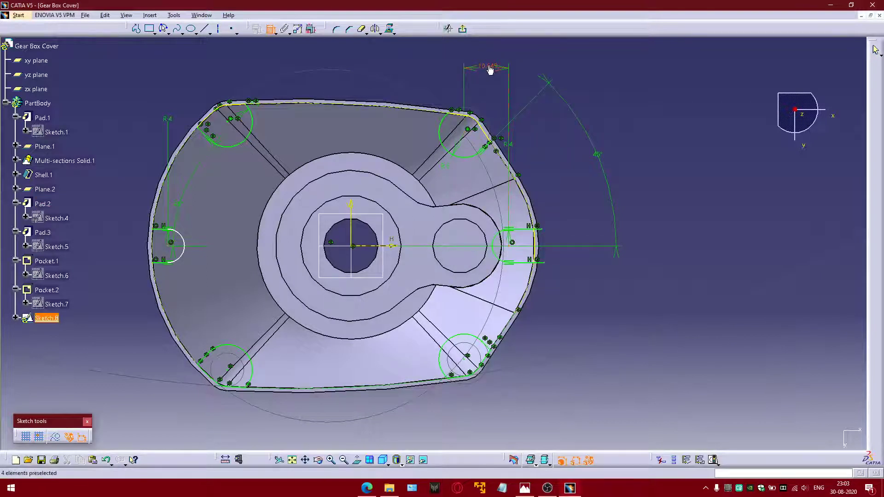
double_click(489, 65)
text(14)
key(Return)
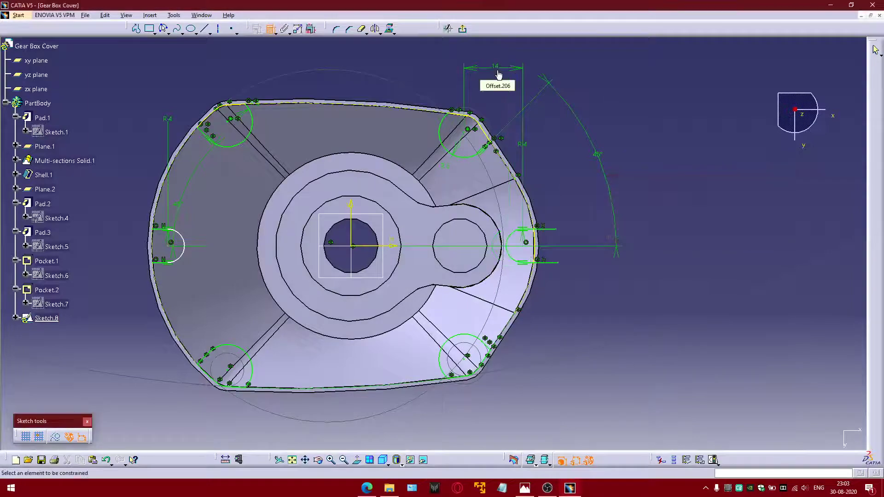
Step: Check the reference drawing and constrain the horizontal distance between the side boss and upper corner boss centres opposite the lobe to 15 mm
click(525, 488)
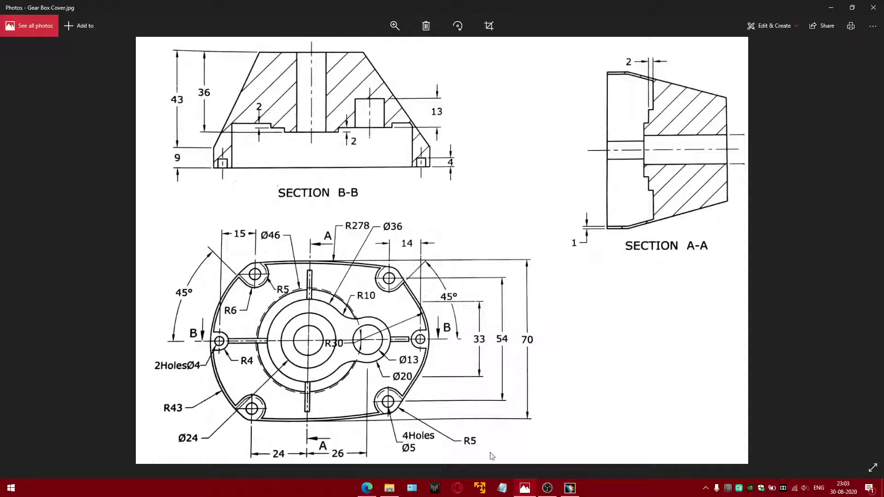
click(524, 488)
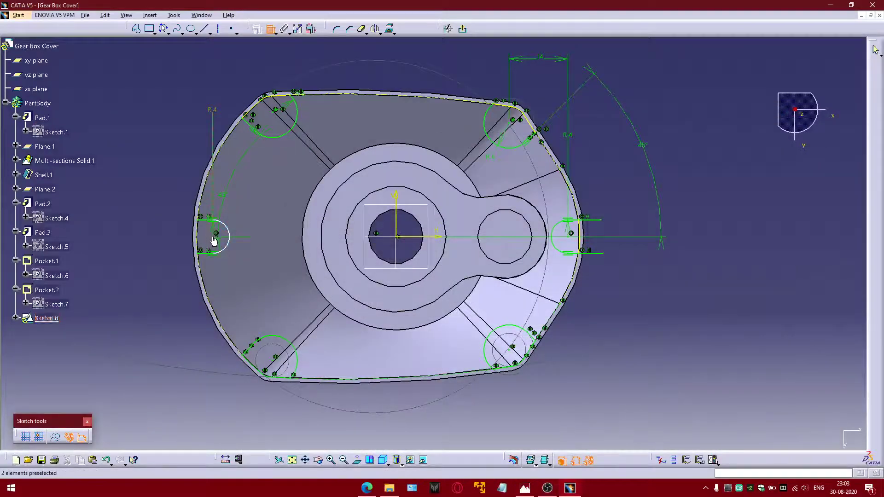
click(278, 115)
right_click(245, 60)
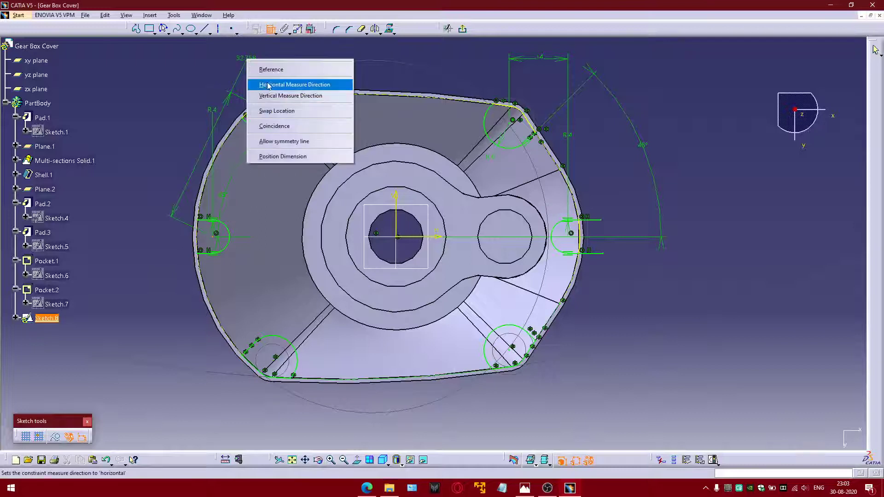
click(276, 84)
click(245, 63)
double_click(245, 60)
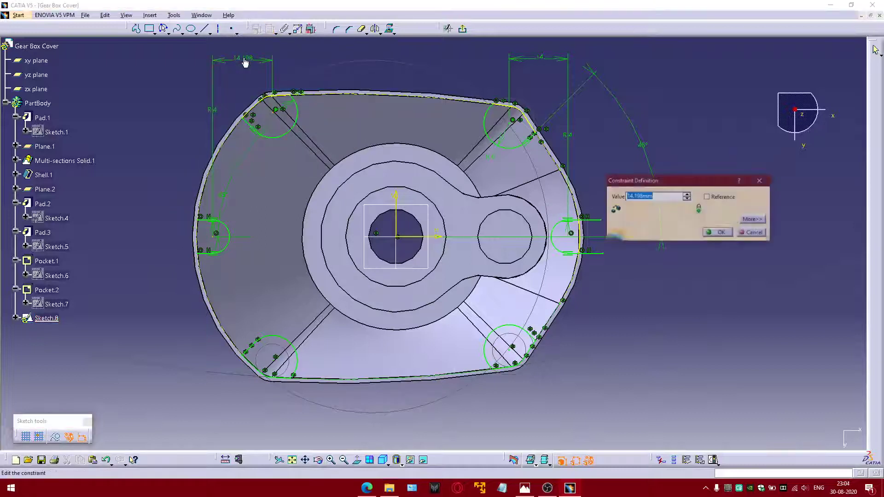
text(15)
key(Return)
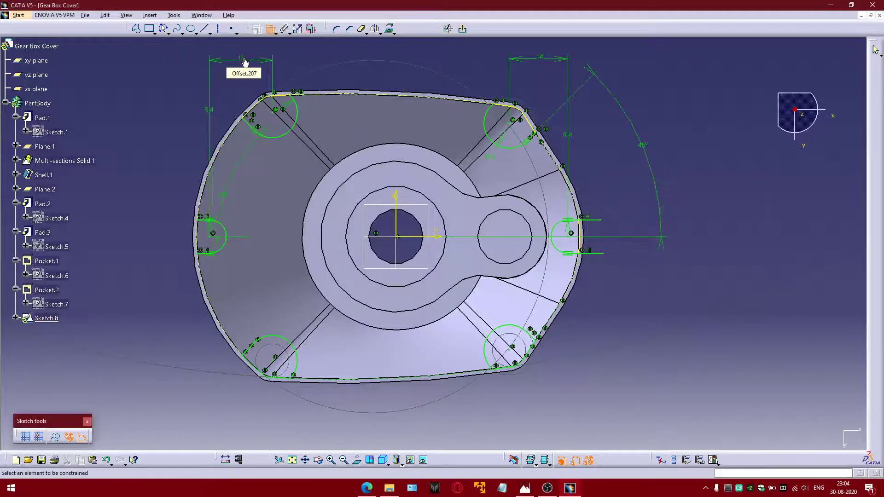
Step: Try to draw a three-point arc along the inner rim edge between the two corner bosses opposite the lobe
middle_drag(159, 85, 212, 97)
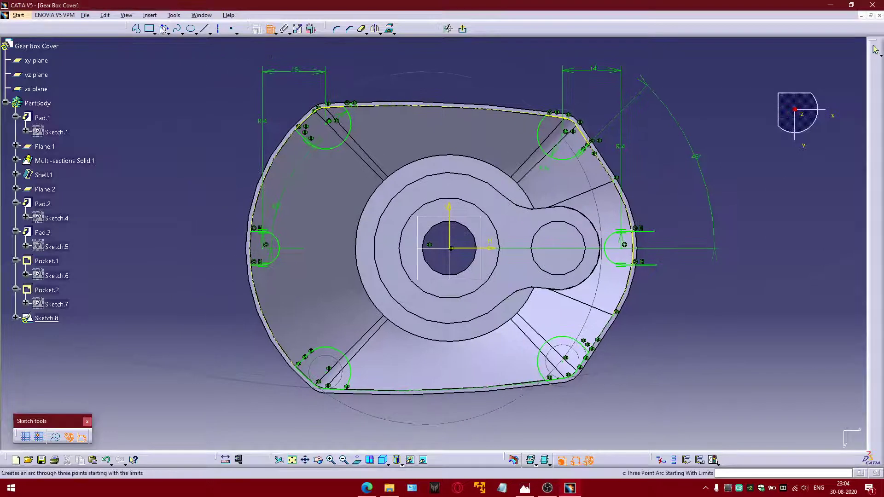
click(163, 29)
click(299, 131)
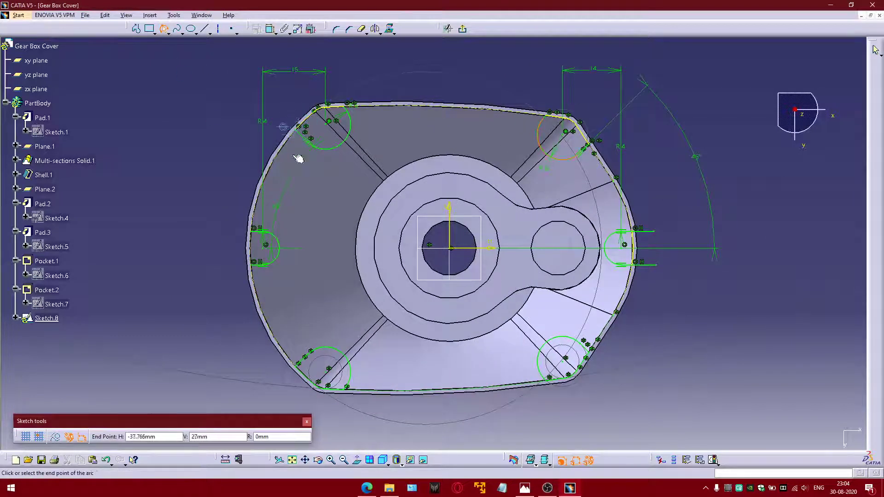
click(299, 369)
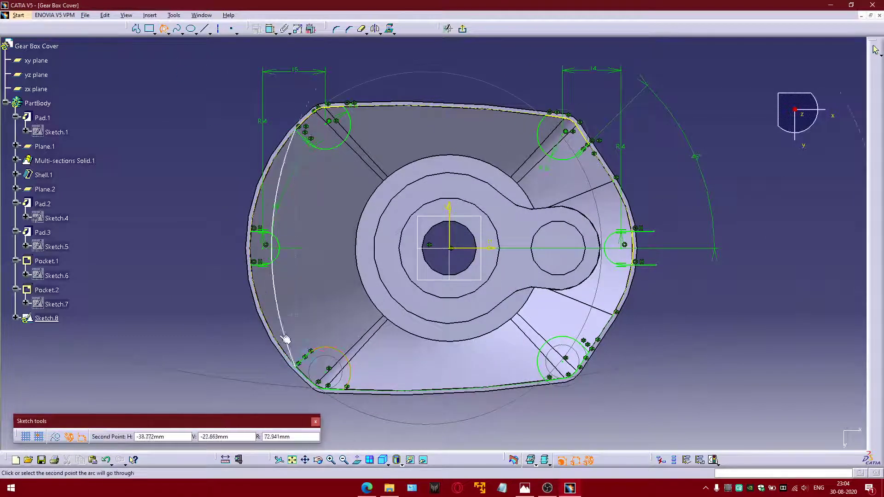
click(266, 320)
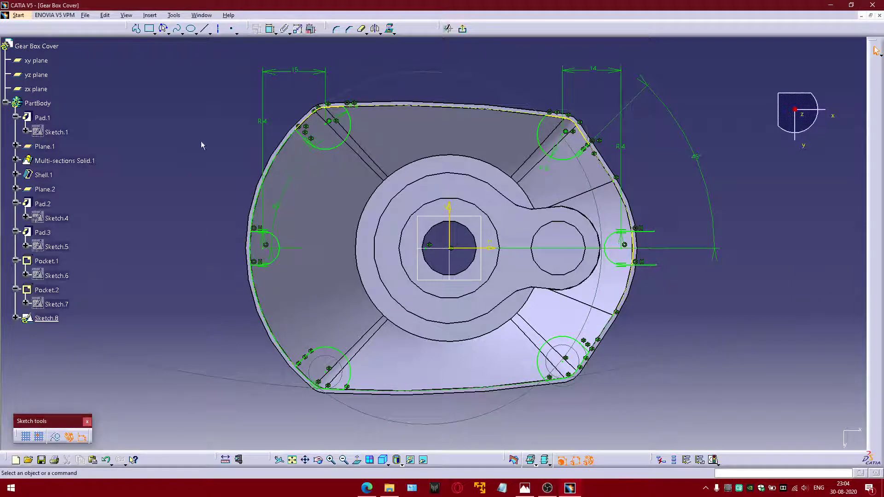
Step: Trim the side boss profiles closed at the inner rim edge, and pad all six boss profiles with the Up to next limit
click(362, 29)
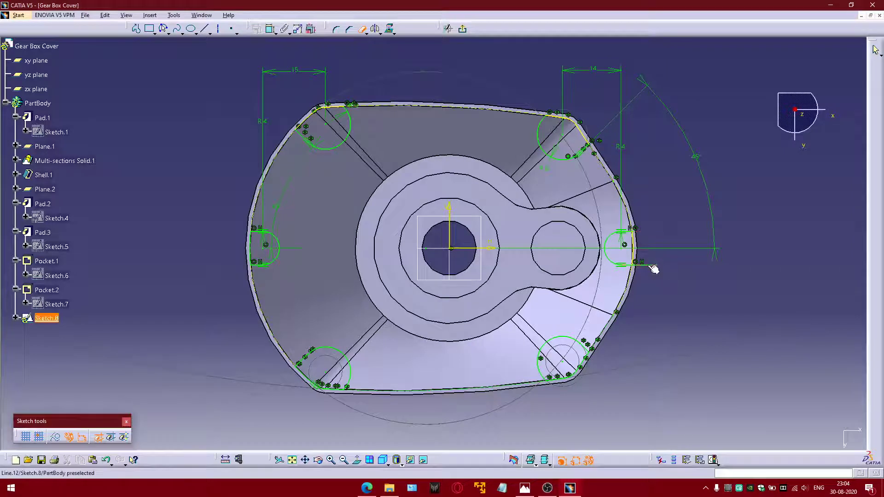
click(462, 29)
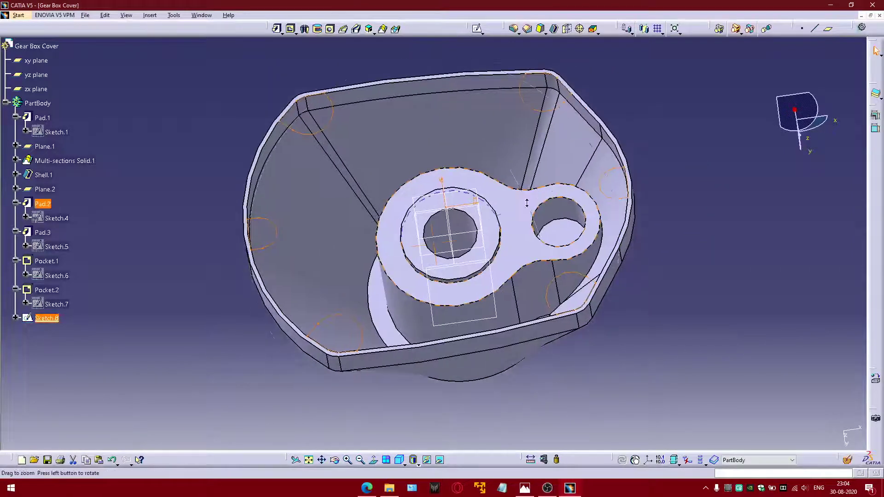
click(278, 30)
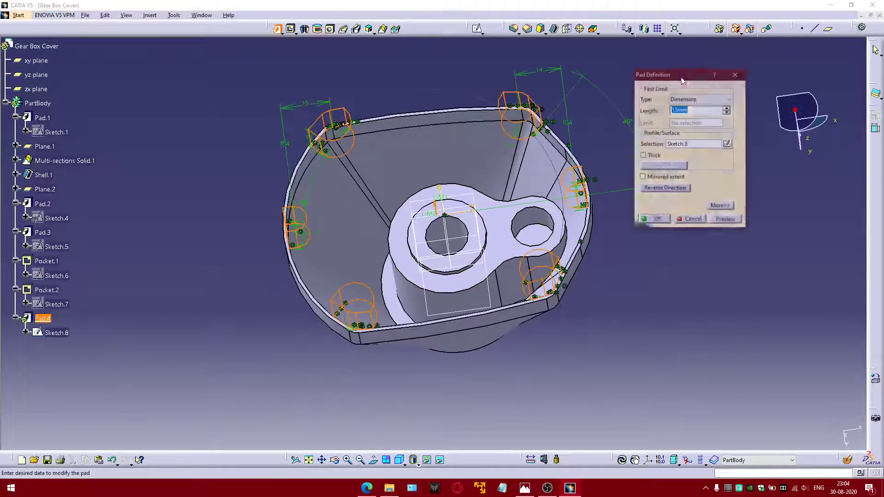
click(695, 99)
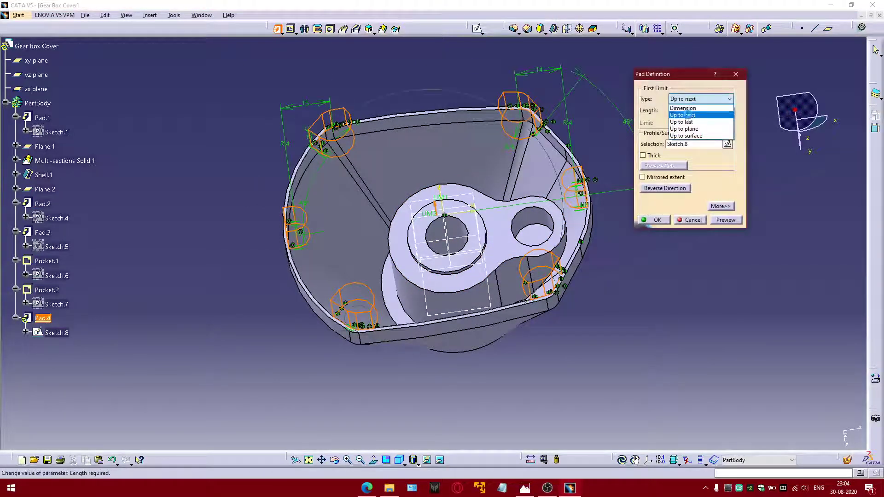
click(687, 115)
middle_drag(529, 139, 523, 254)
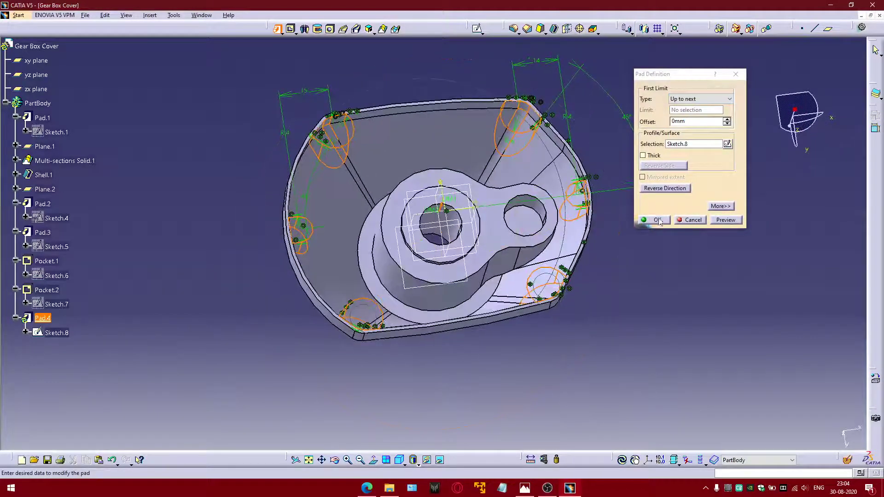
click(657, 220)
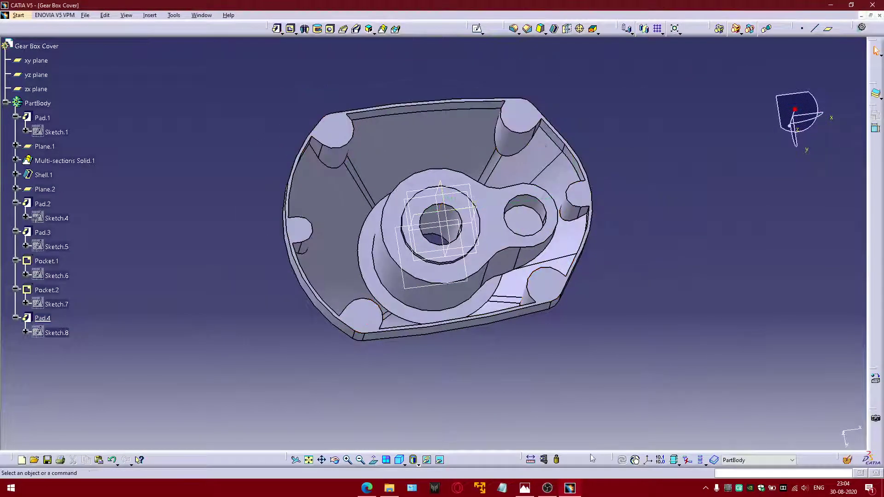
Step: Check the screw hole details in the reference drawing and open a new sketch on the lobe-side upper corner boss's flat face
click(524, 488)
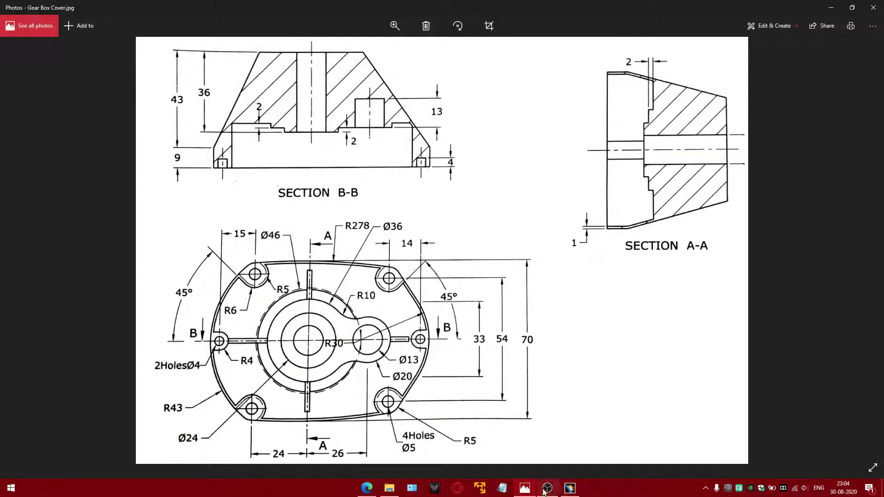
click(525, 487)
click(477, 28)
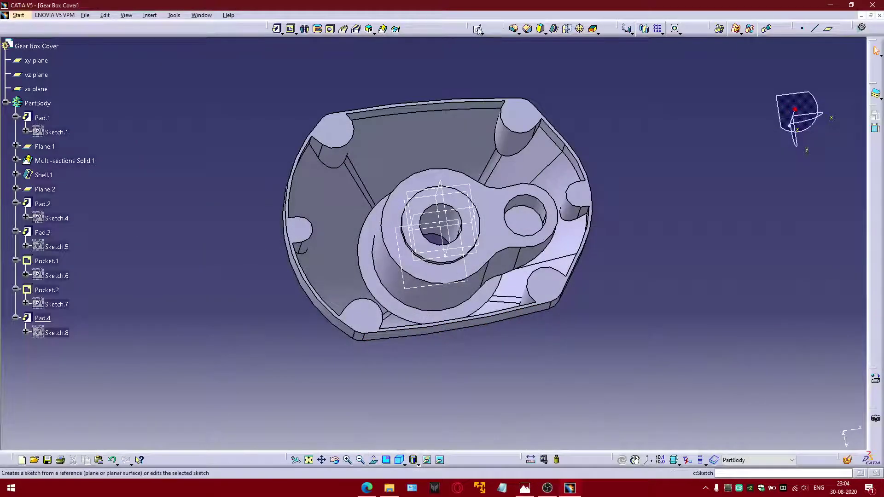
click(519, 114)
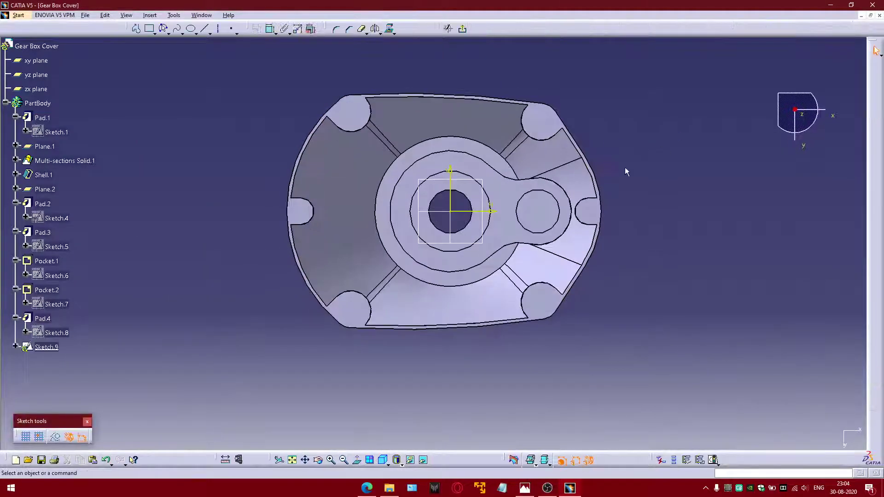
Step: Sketch six circles of about 3 to 5 mm radius outside the rim, one near each screw boss
click(167, 34)
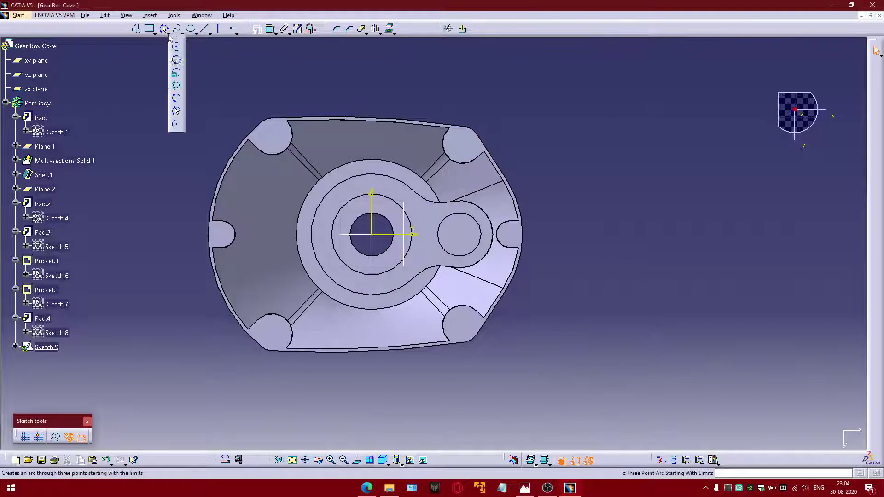
click(175, 47)
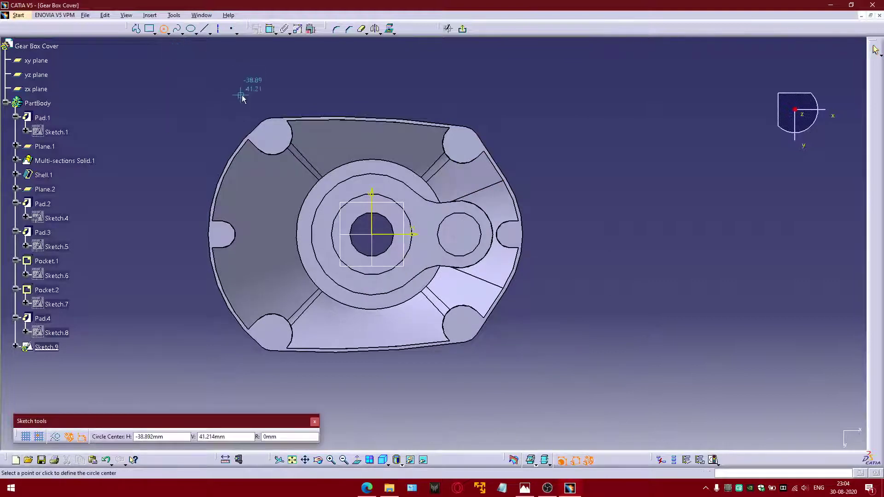
click(516, 123)
click(517, 111)
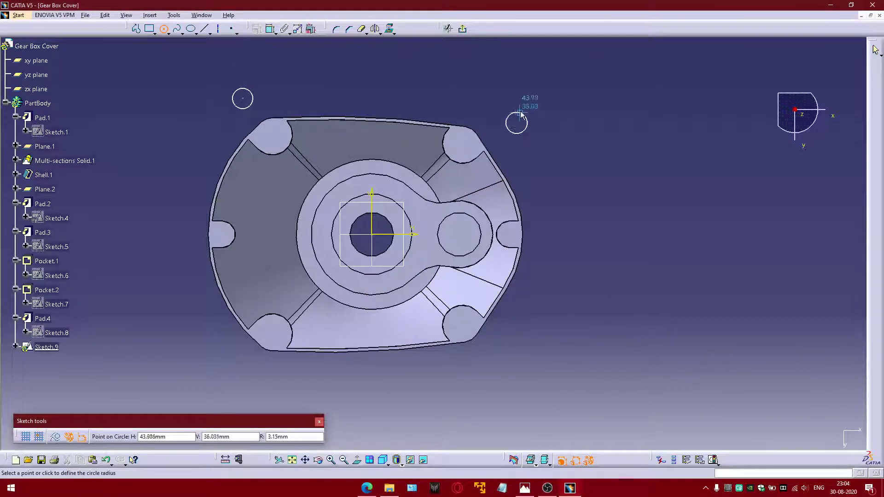
click(542, 236)
click(552, 225)
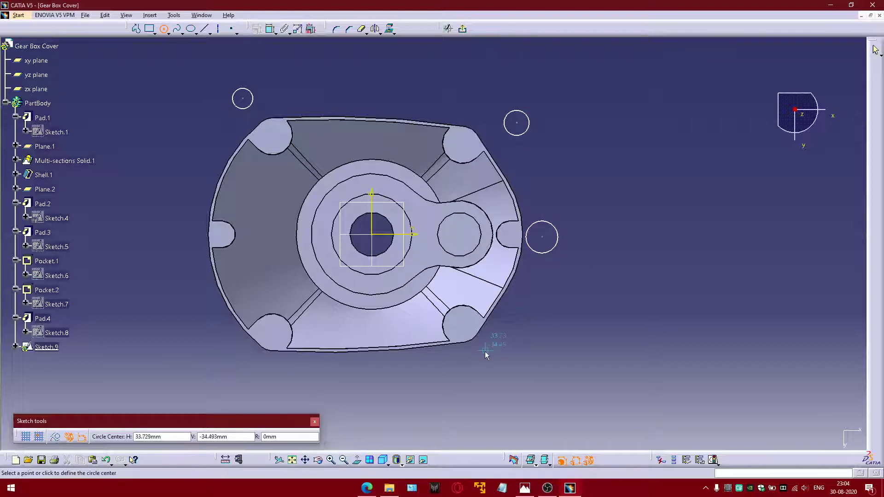
click(486, 351)
click(497, 339)
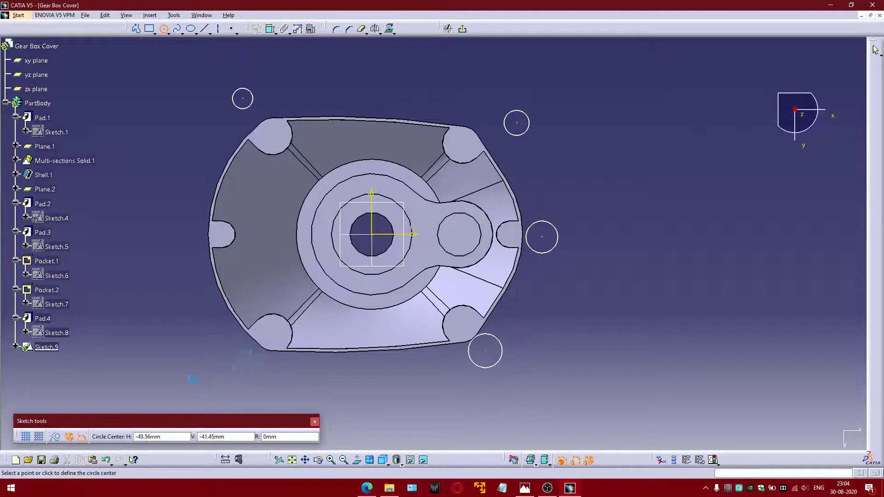
click(256, 368)
click(246, 358)
click(189, 231)
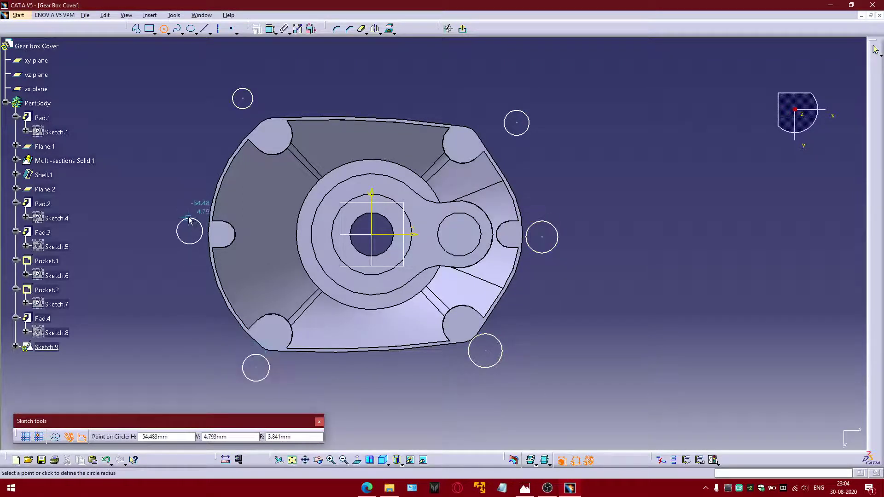
click(189, 220)
key(Escape)
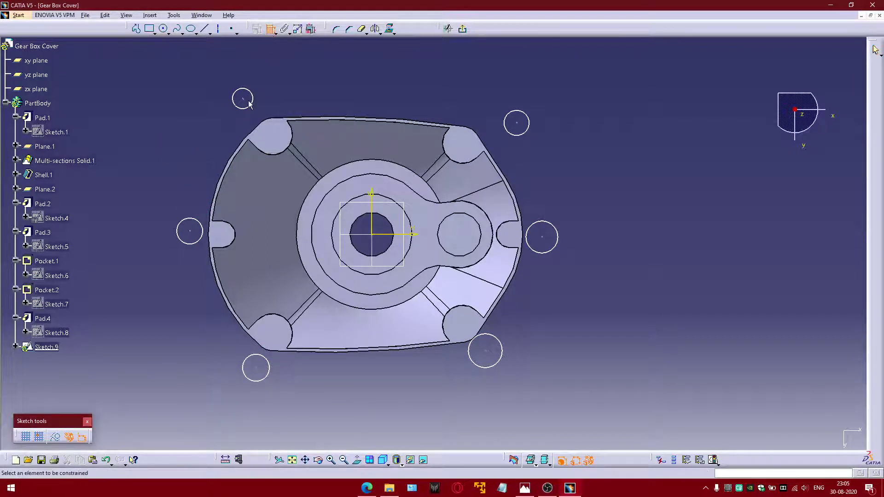
Step: Make the circle near the upper corner boss opposite the lobe concentric with that boss's rounded edge
click(249, 104)
right_click(296, 76)
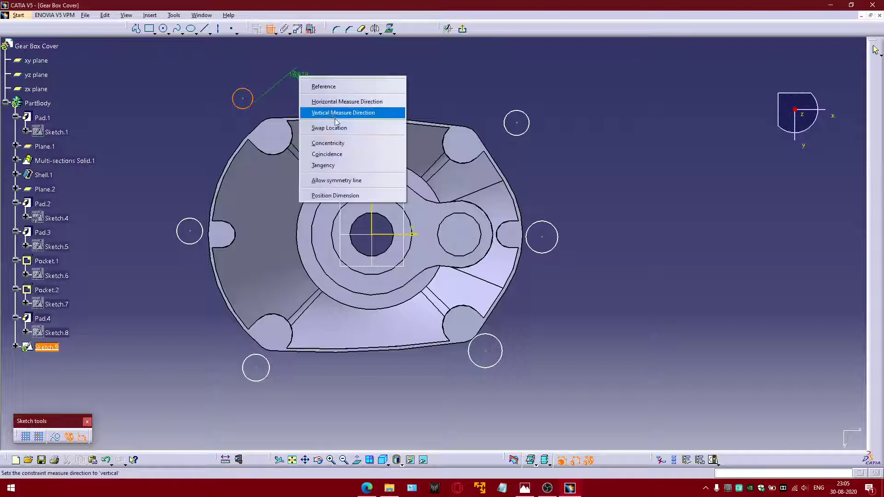
click(327, 143)
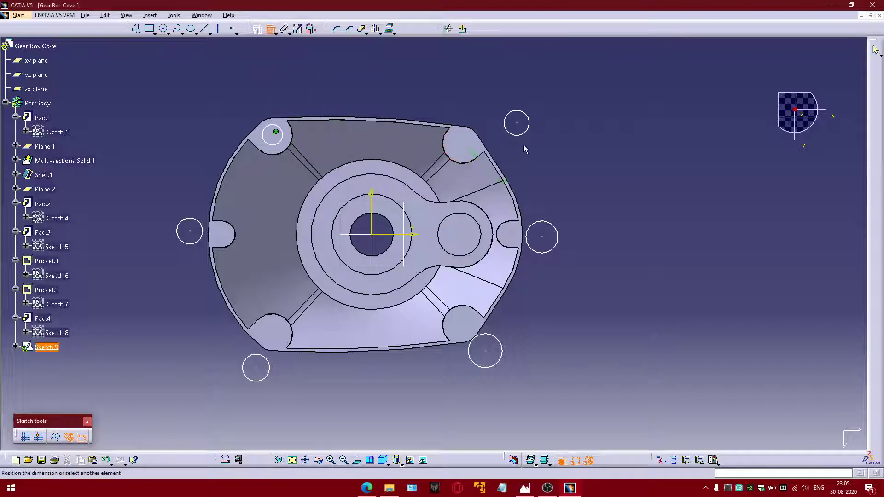
Step: Make the circle near the lobe-side upper corner boss concentric with that boss's rounded edge
click(529, 132)
right_click(592, 124)
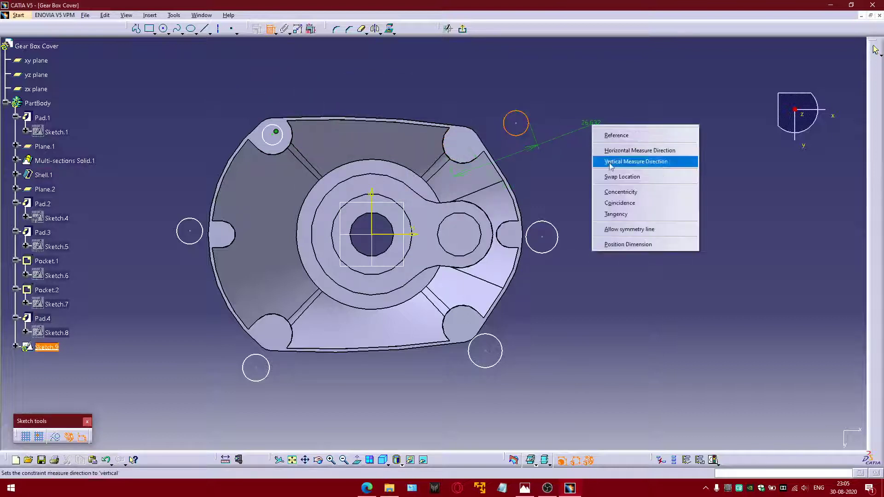
click(612, 192)
click(534, 225)
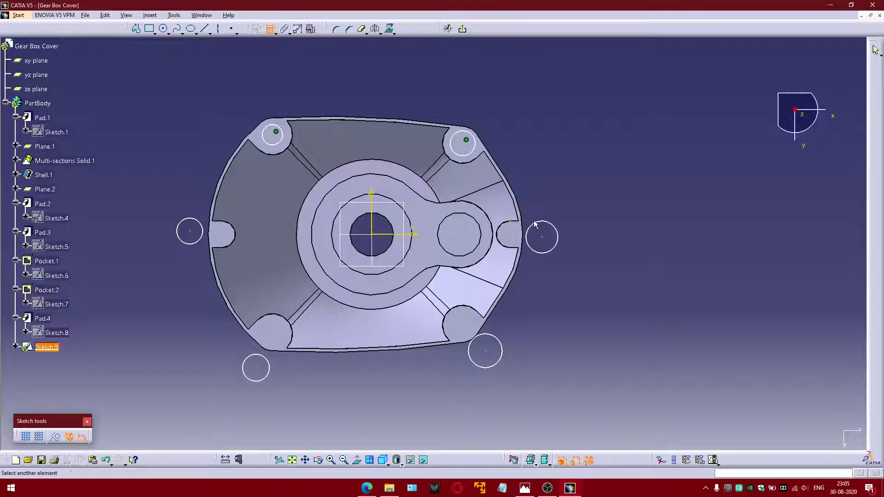
click(538, 191)
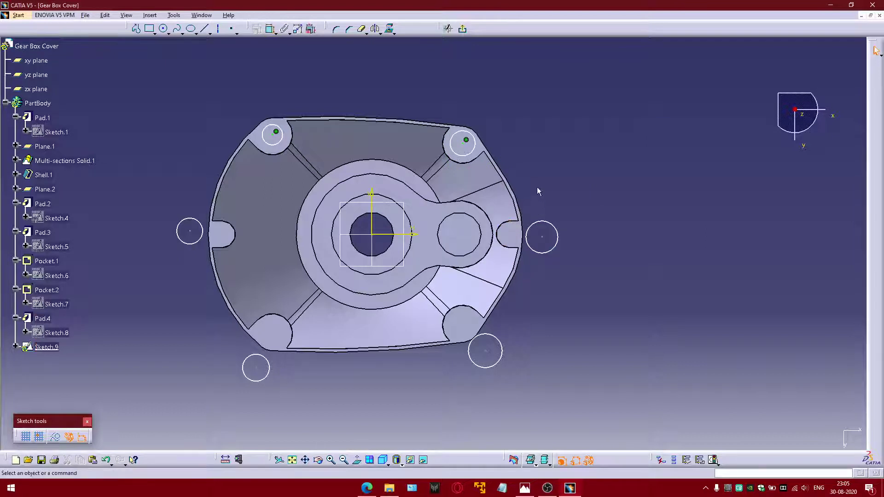
Step: Make the circle beside the lobe-side middle boss concentric with that boss's rounded edge
click(270, 28)
click(506, 232)
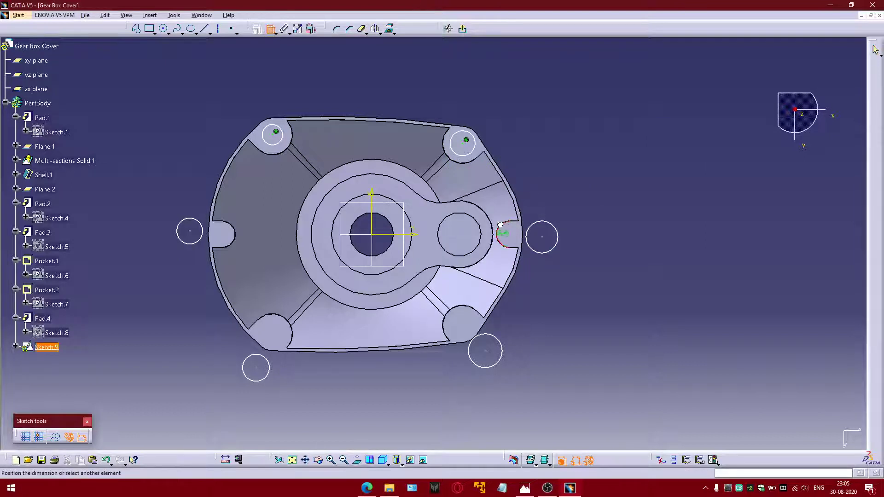
click(548, 224)
right_click(537, 171)
click(570, 238)
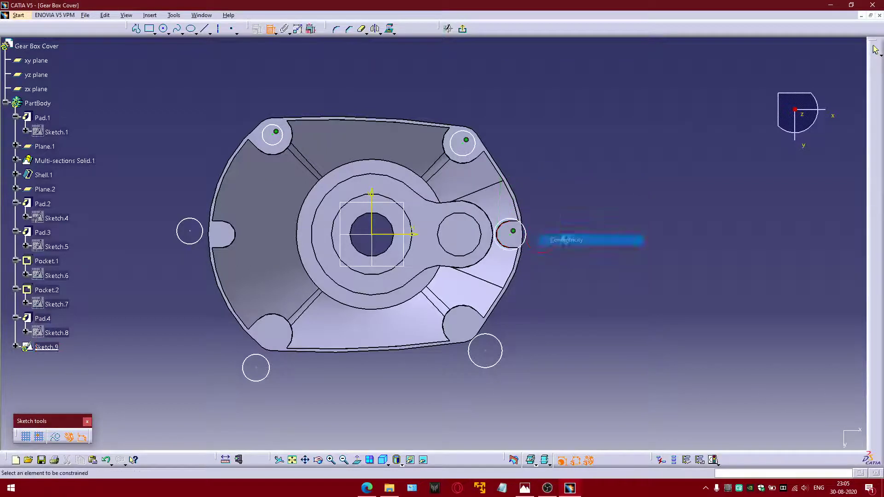
Step: Make the two lower corner circles concentric with the rounded edges of their respective corner bosses
click(475, 311)
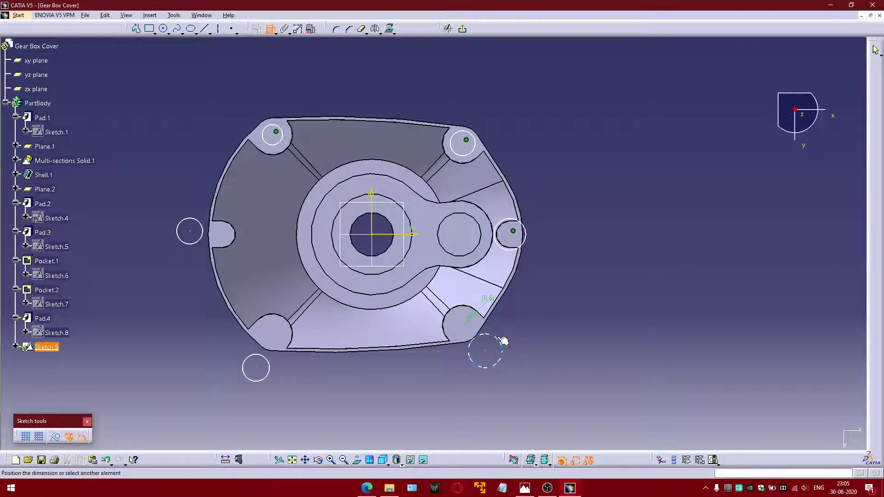
right_click(547, 304)
click(571, 376)
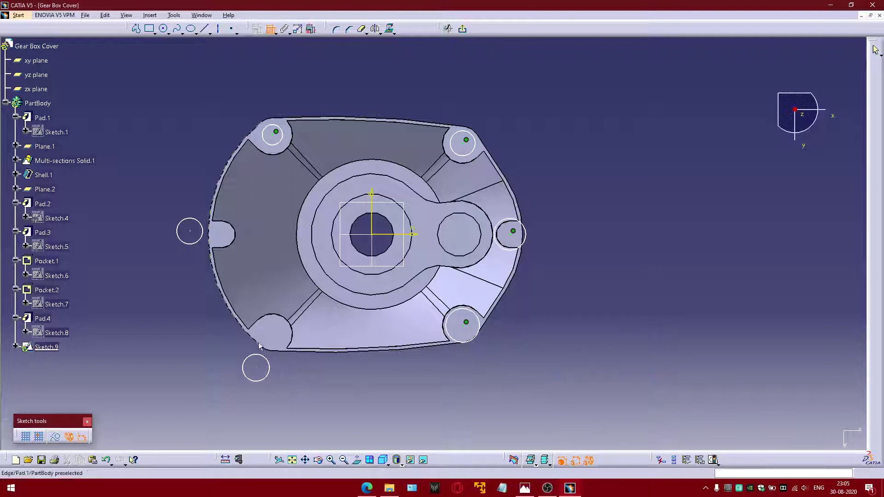
click(260, 346)
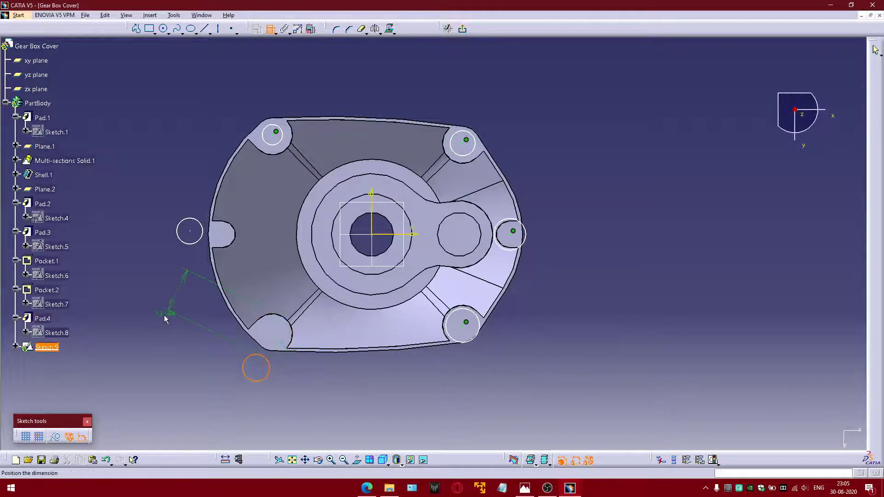
right_click(166, 314)
click(209, 383)
Step: Make the circle beside the middle boss opposite the lobe concentric with that boss's rounded edge
middle_drag(211, 263, 242, 273)
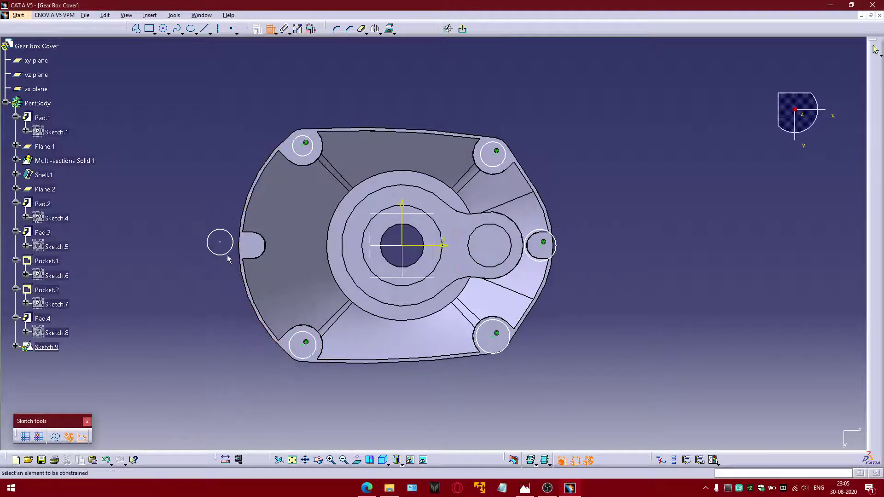
click(229, 252)
right_click(191, 160)
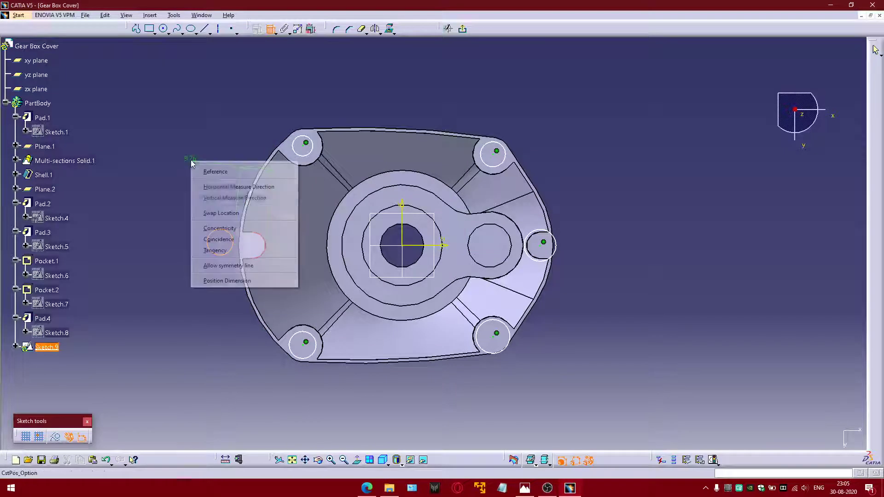
click(225, 229)
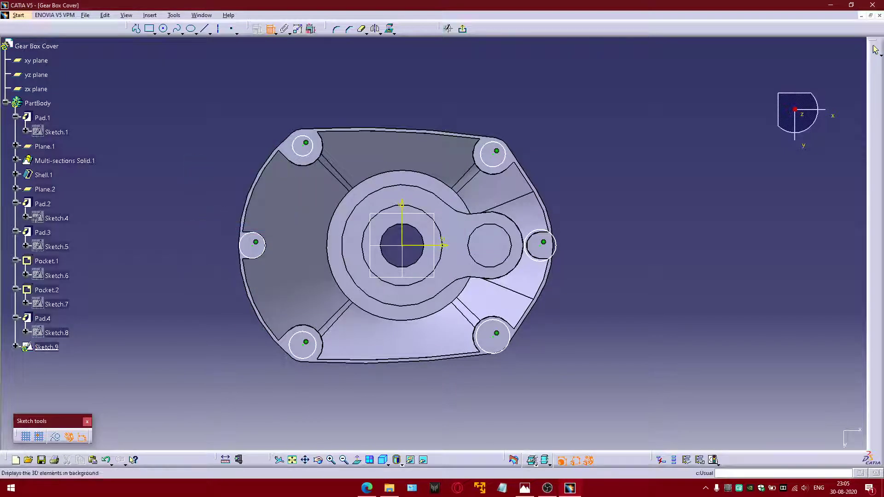
Step: Check the hole diameters in the reference drawing and dimension the upper corner circle opposite the lobe to 5 mm diameter
click(525, 489)
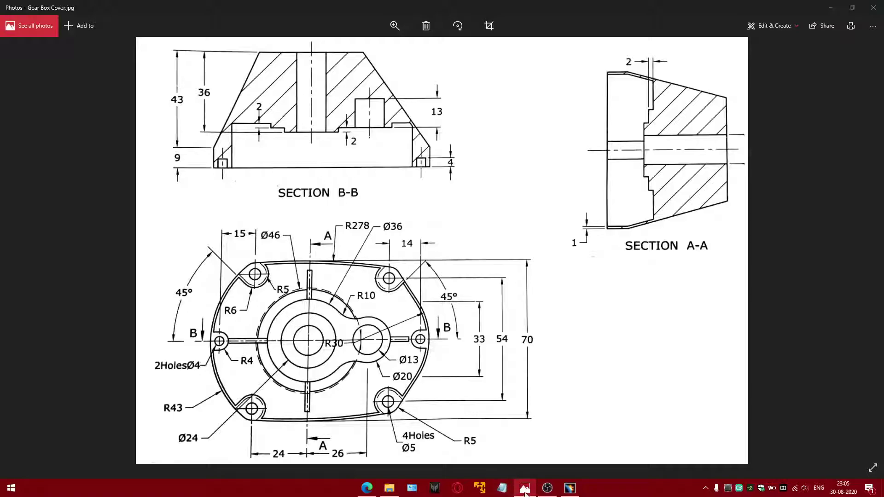
click(525, 488)
click(306, 143)
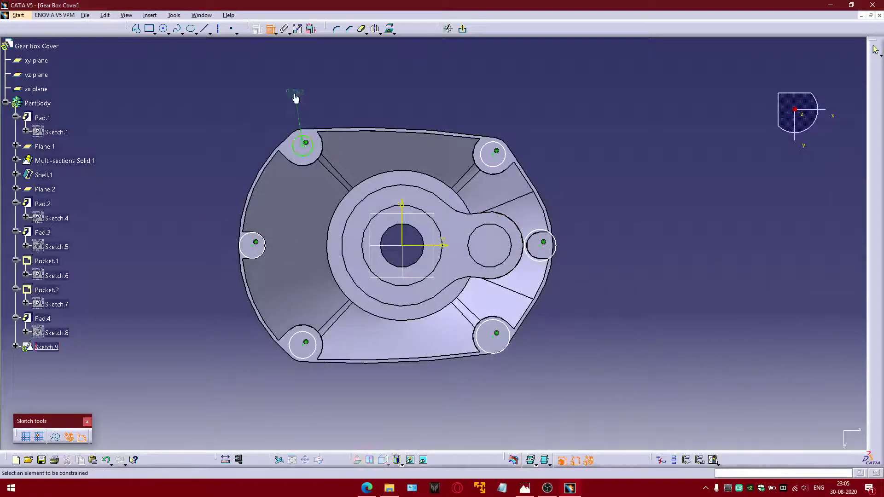
double_click(298, 93)
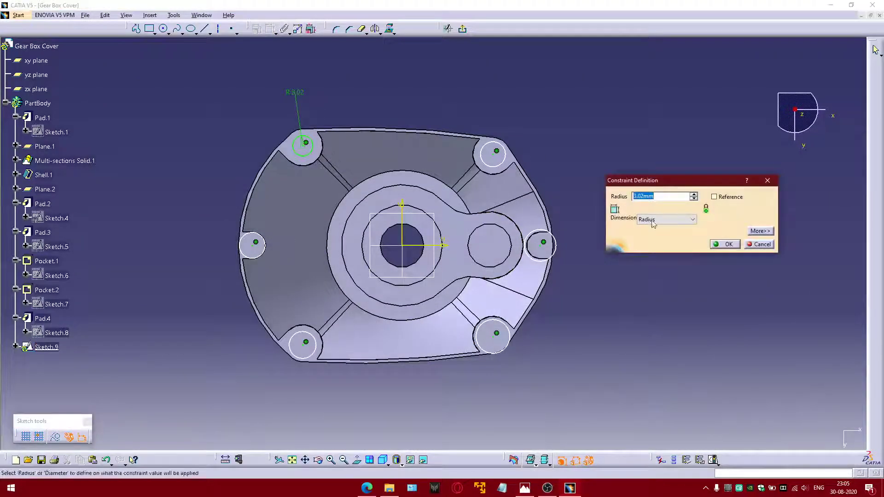
click(665, 220)
click(661, 237)
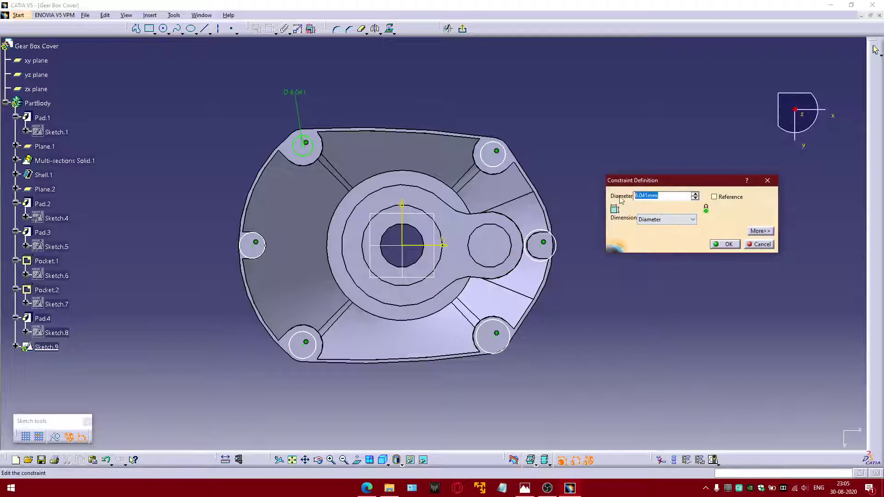
key(Return)
Step: Dimension the lobe-side upper corner circle to 5 mm diameter and the lobe-side middle circle to 4 mm diameter
click(500, 155)
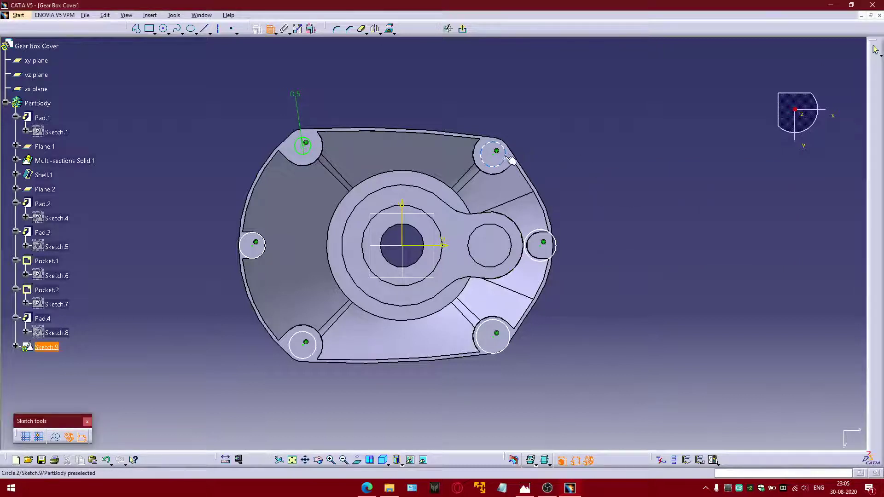
double_click(541, 120)
text(5mm)
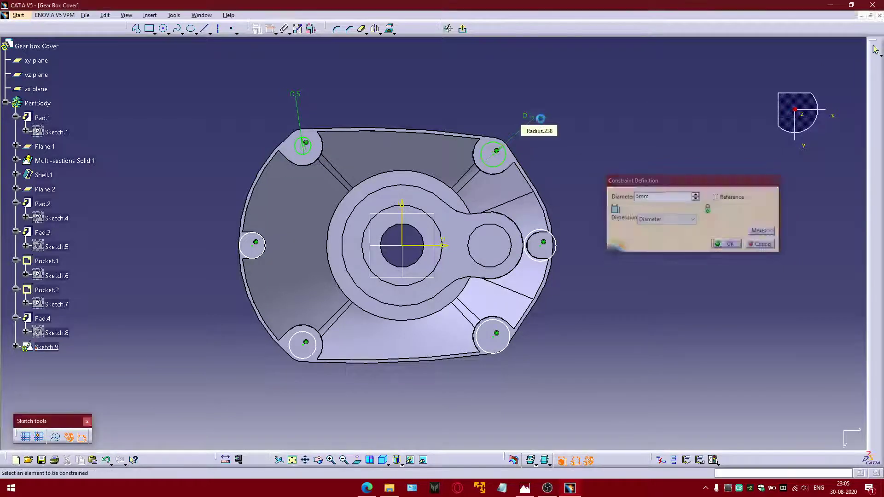
key(Return)
click(559, 248)
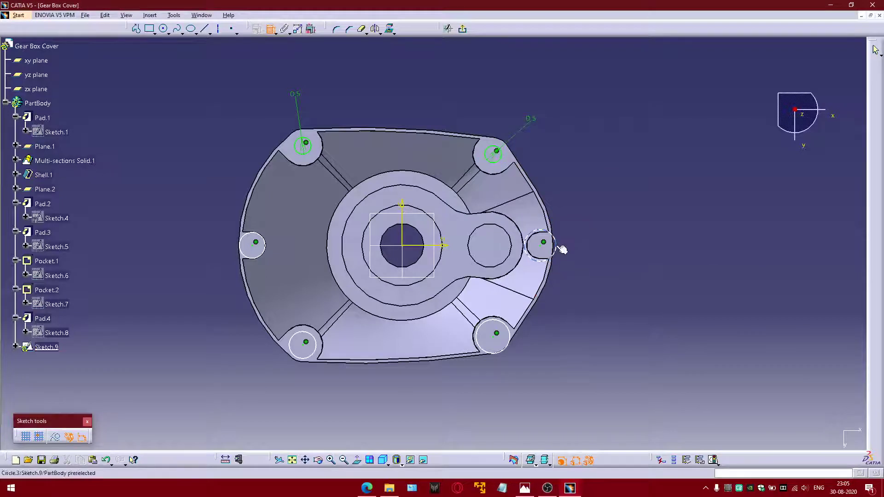
double_click(594, 212)
text(4mm)
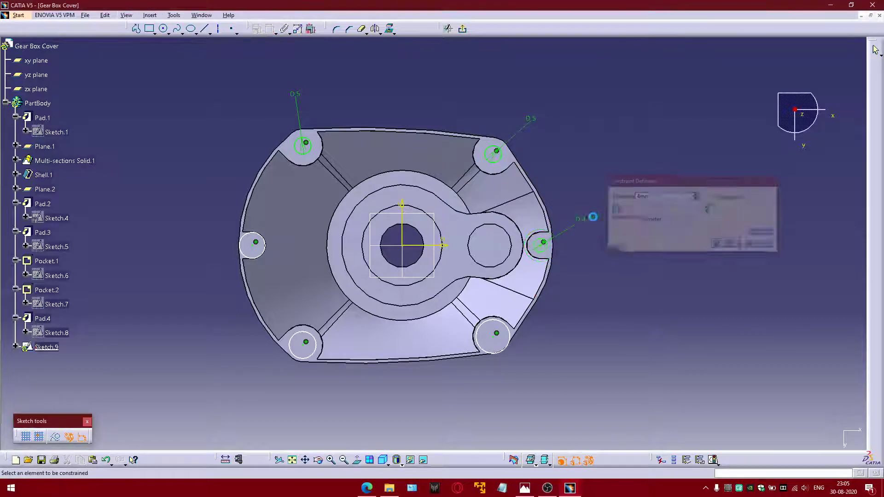
key(Return)
Step: Dimension both lower corner circles to 5 mm diameter
click(509, 336)
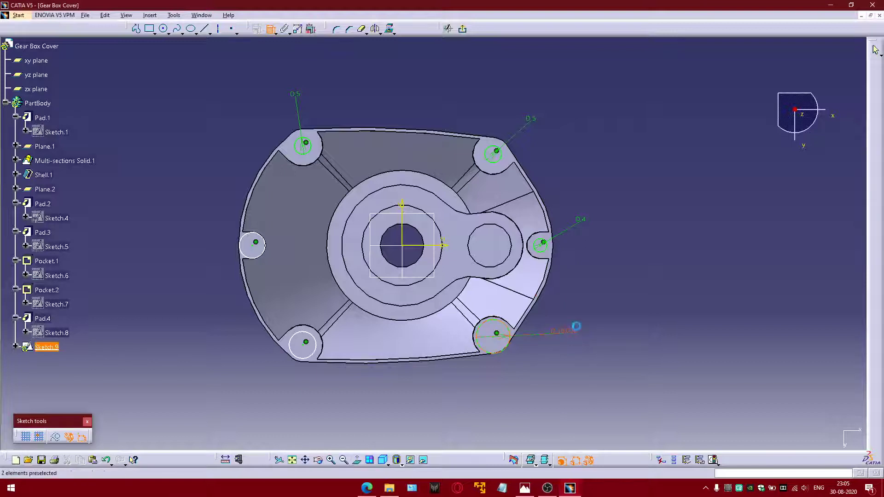
double_click(573, 336)
text(5)
key(Return)
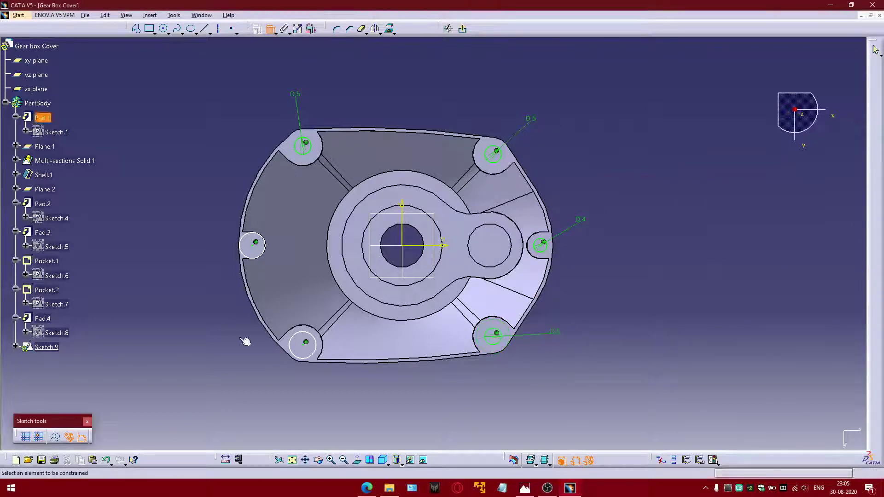
click(316, 349)
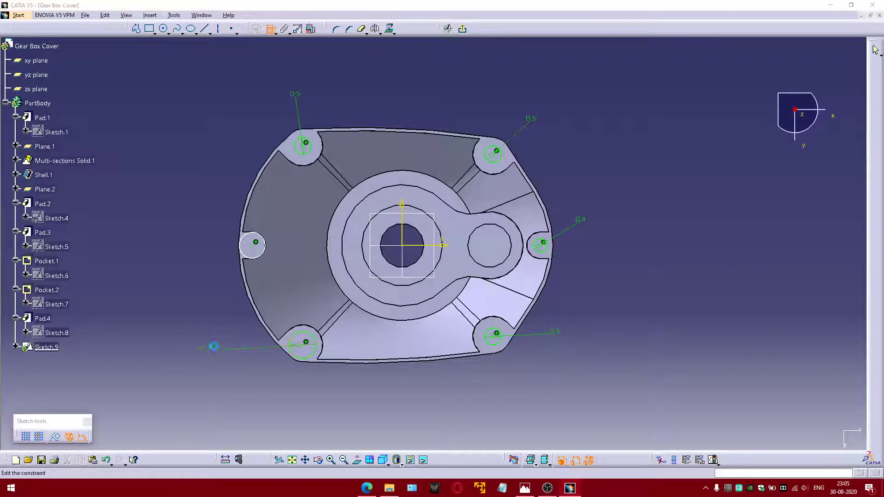
double_click(211, 349)
text(5)
key(Return)
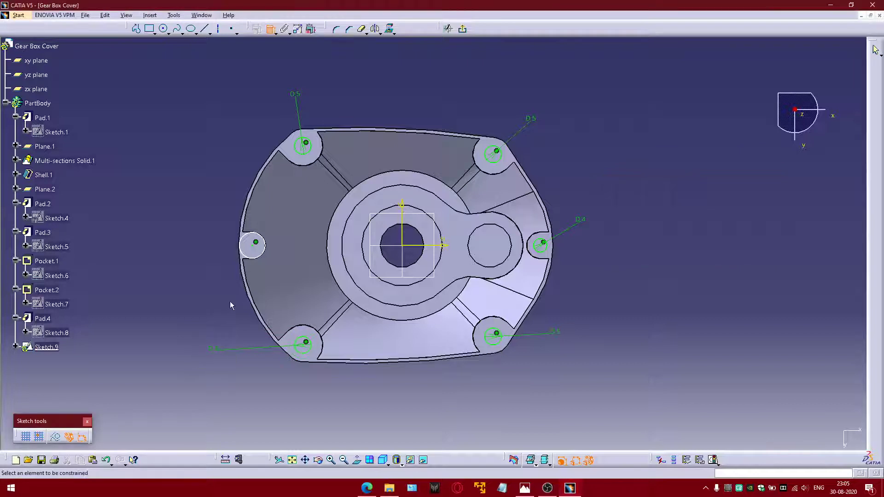
Step: Dimension the middle circle opposite the lobe to 4 mm diameter
click(244, 249)
double_click(188, 234)
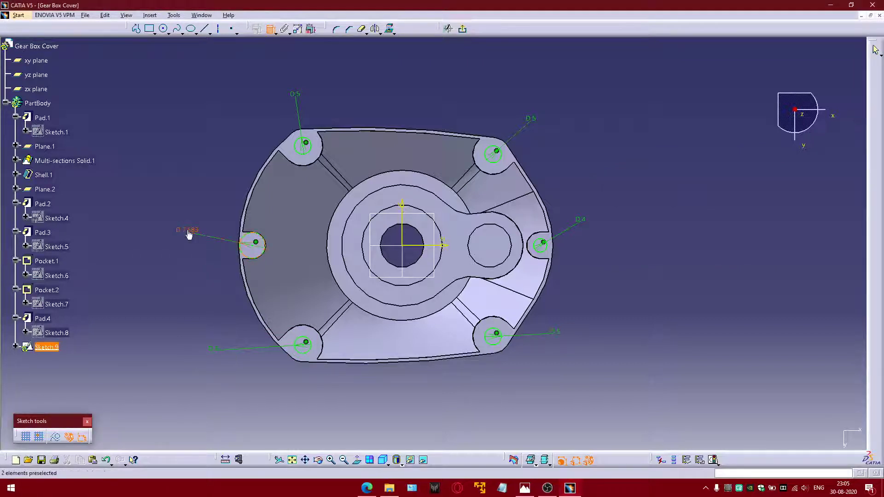
text(4)
key(Return)
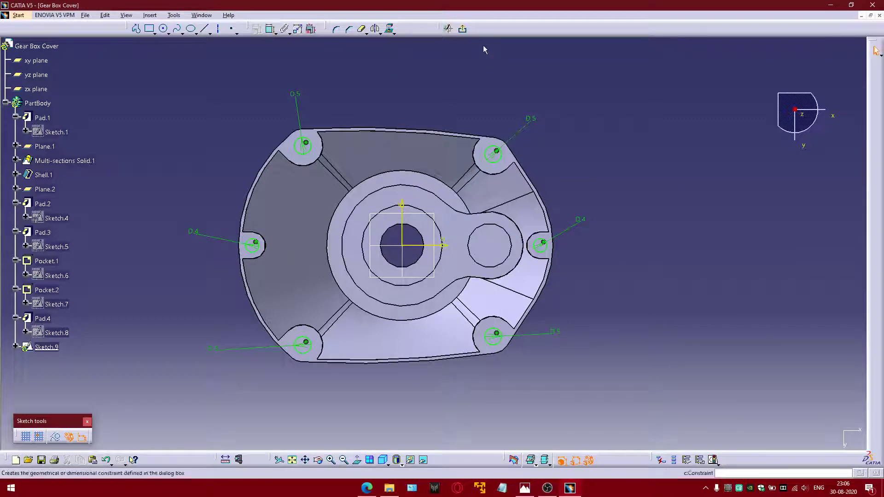
Step: Exit the sketch and pocket the six screw hole circles 4 mm deep into the bosses
click(463, 30)
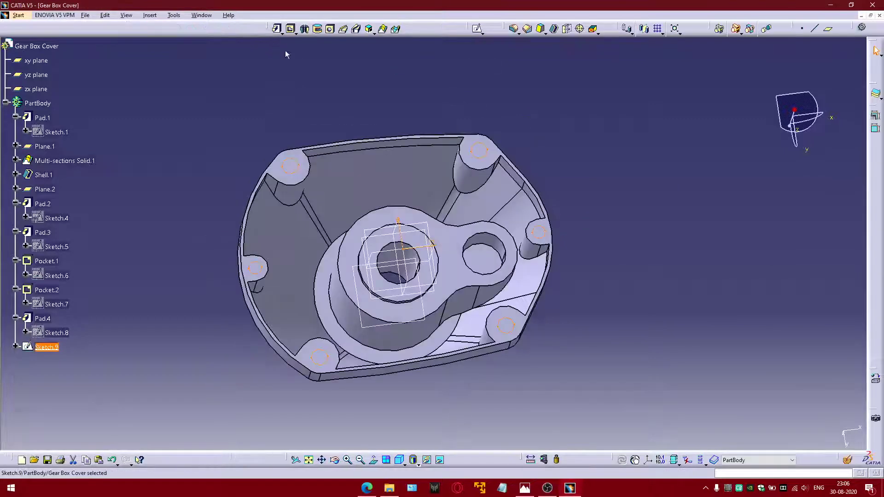
click(290, 29)
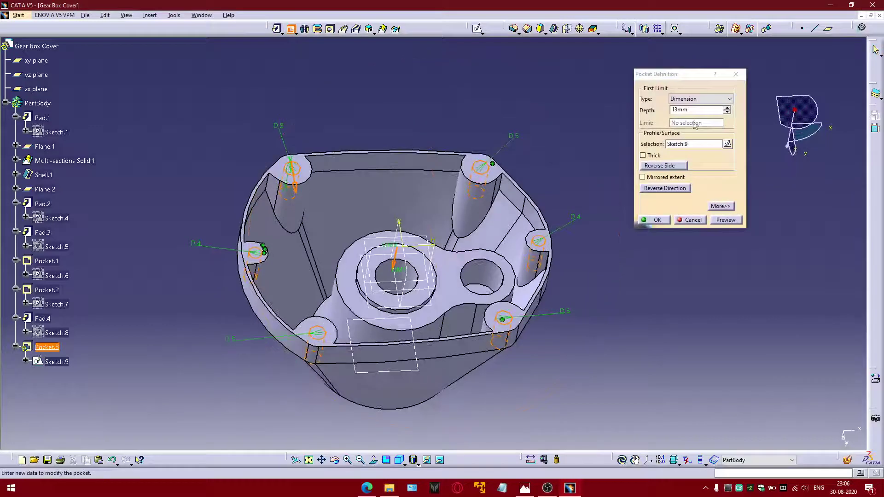
double_click(672, 110)
text(4)
key(Return)
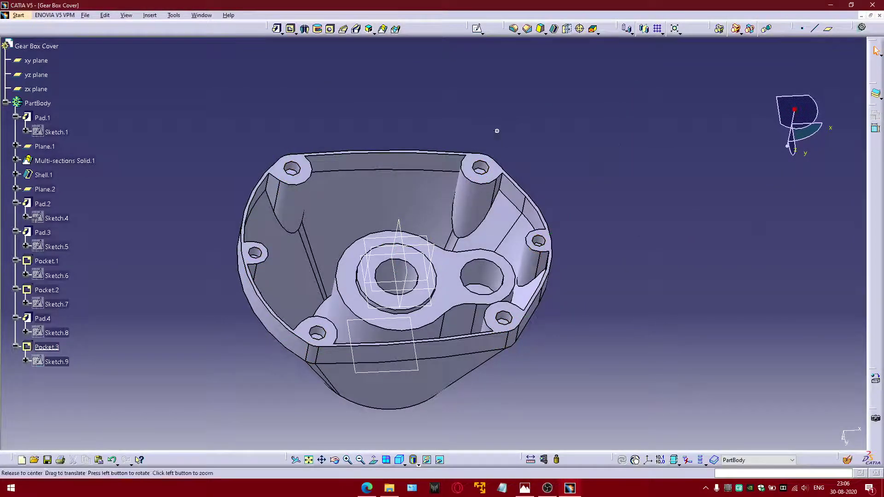
Step: Compare the cover's interior with the section views and plan view of the reference drawing
middle_drag(495, 132, 479, 202)
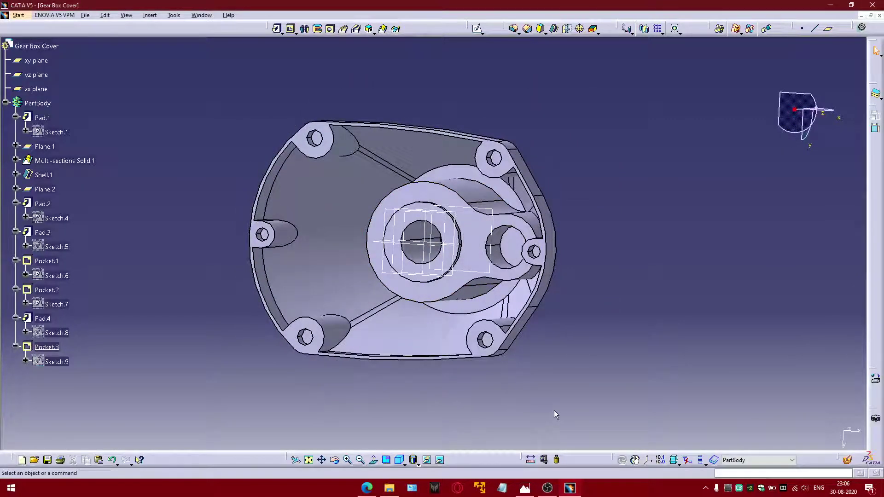
click(525, 488)
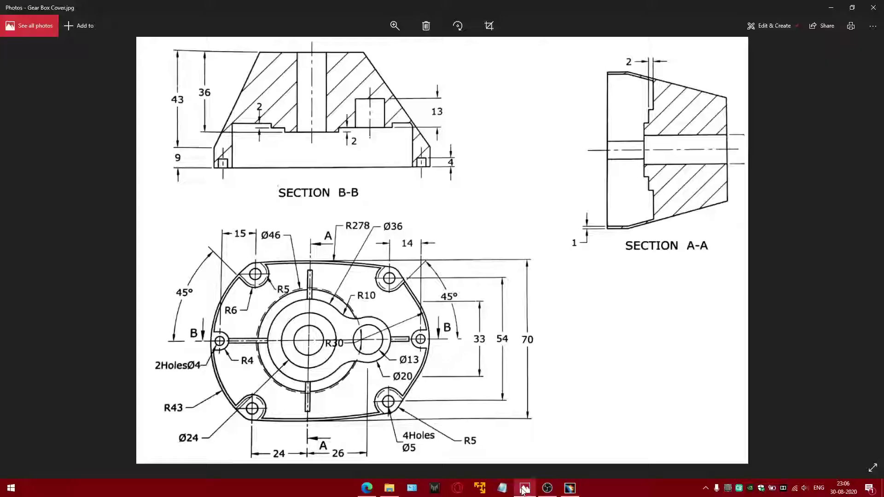
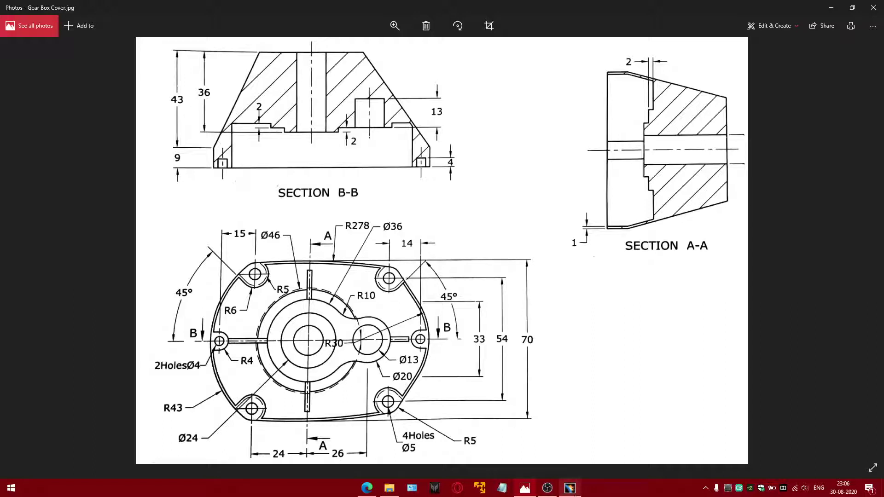
mouse_move(571, 492)
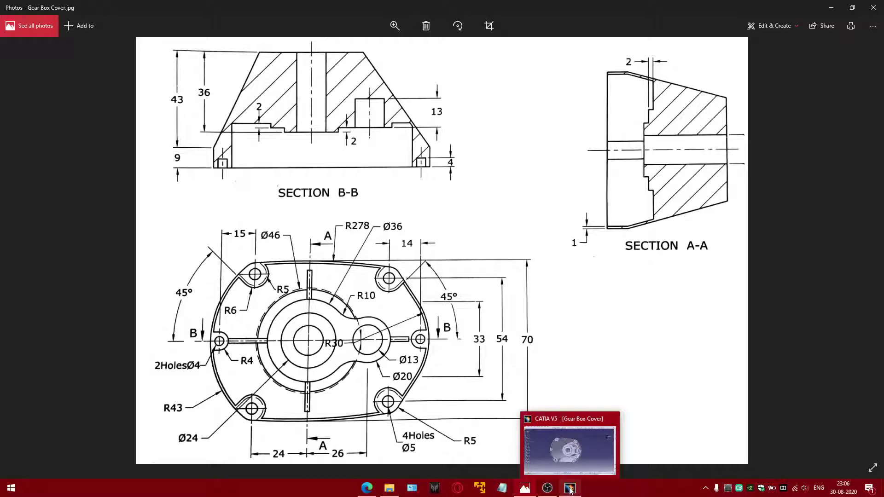
click(570, 489)
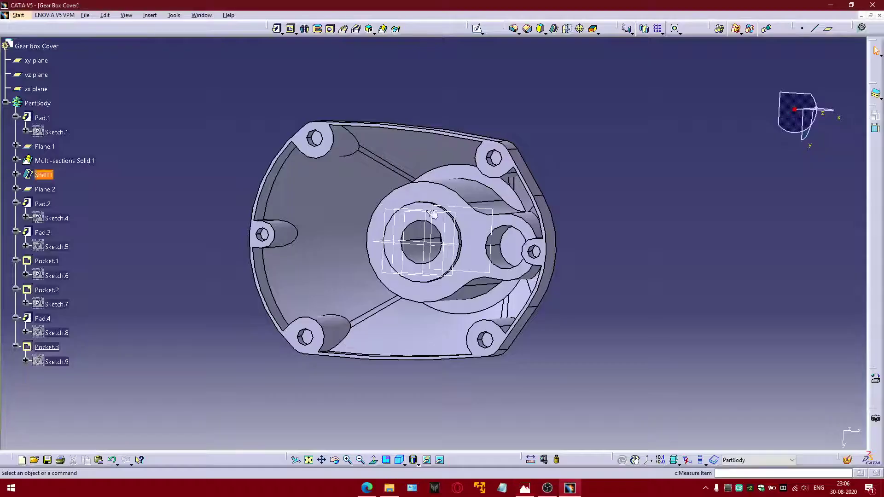
middle_drag(421, 142, 404, 175)
click(574, 492)
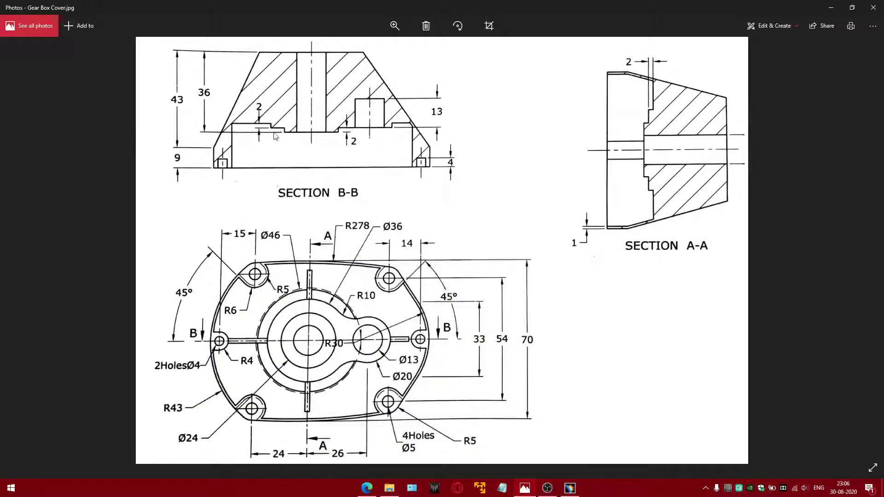
click(570, 488)
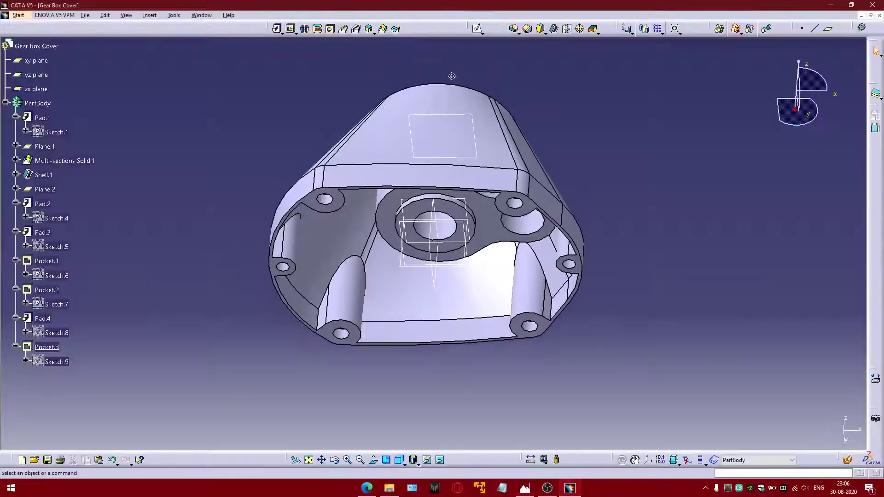
Step: Create a plane offset 2 mm from the lobed boss face inside the cover, with the offset direction reversed
click(828, 29)
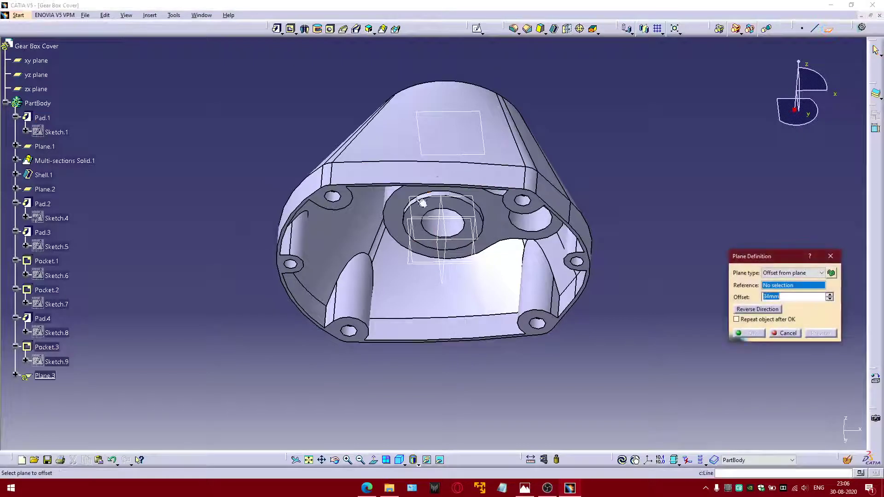
click(400, 208)
middle_drag(427, 239, 429, 299)
click(753, 297)
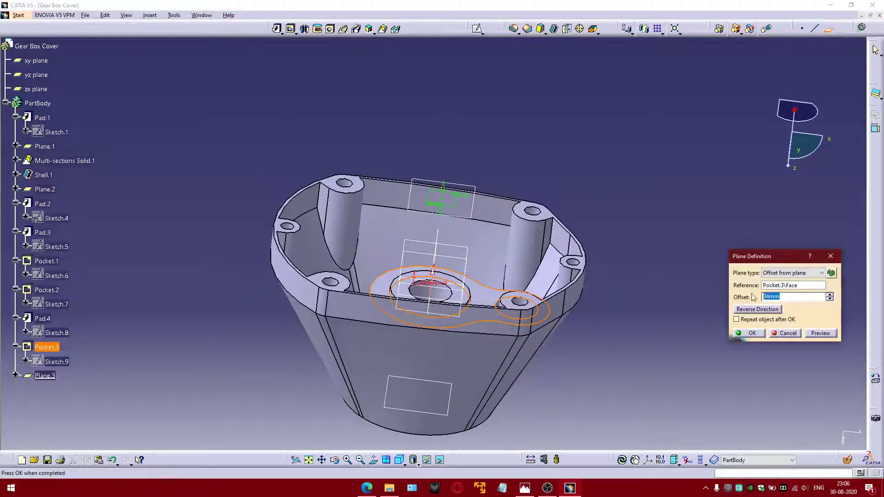
text(2)
click(598, 214)
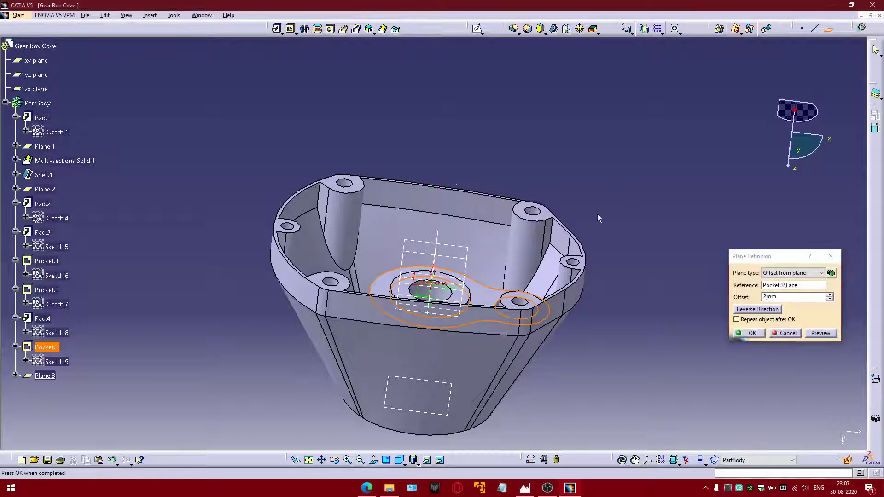
middle_drag(598, 214, 479, 188)
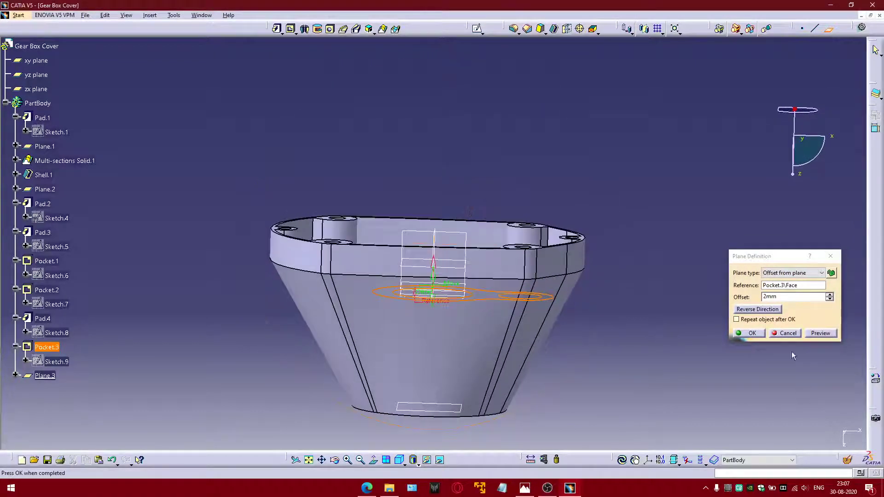
click(771, 309)
click(753, 333)
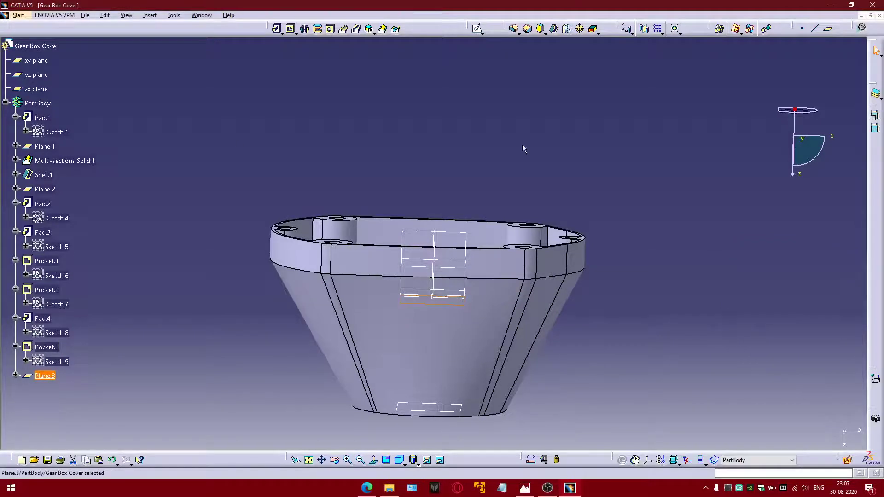
Step: Start a positioned sketch on the new offset plane with its V direction reversed
click(478, 29)
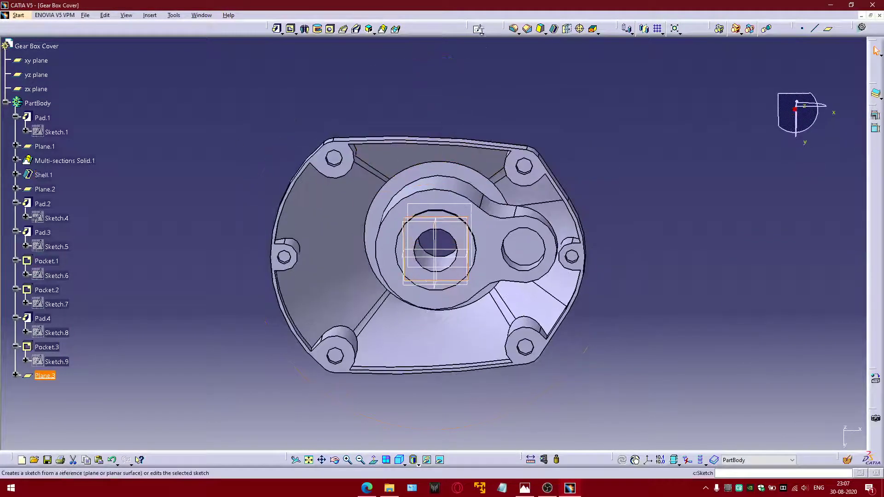
click(481, 32)
click(489, 59)
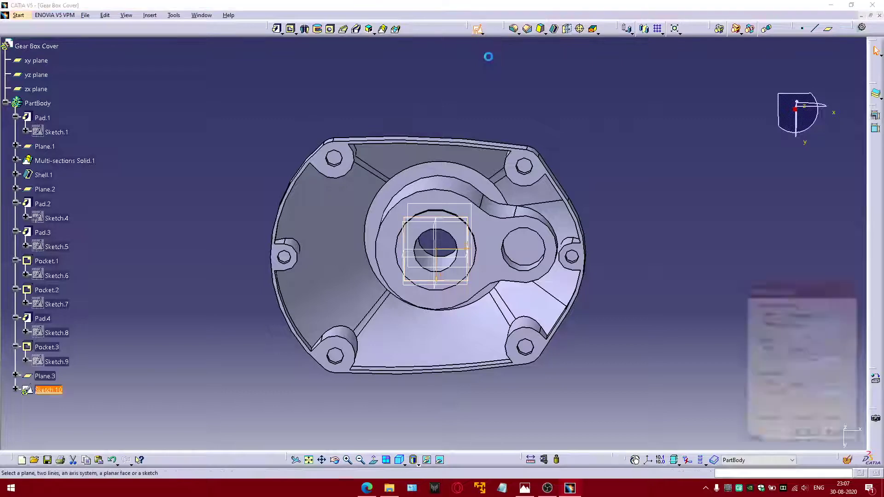
middle_drag(493, 226, 497, 202)
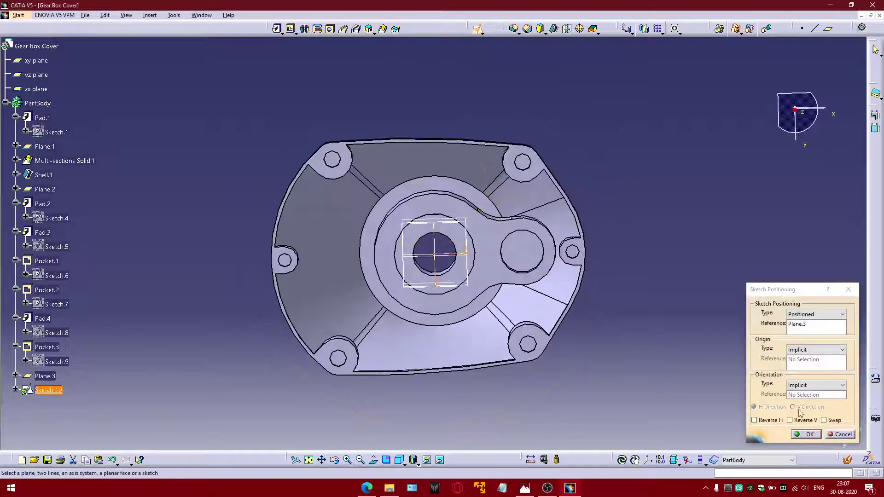
click(807, 420)
click(809, 436)
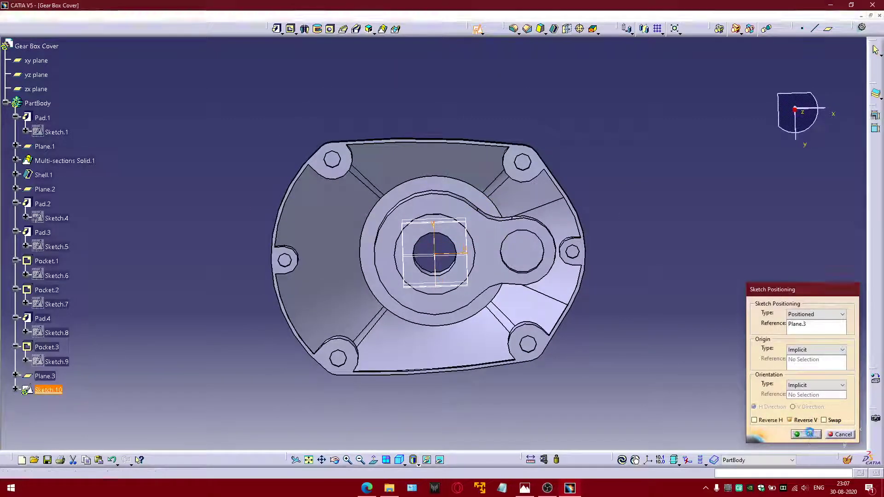
ctrl+middle_drag(512, 249, 512, 251)
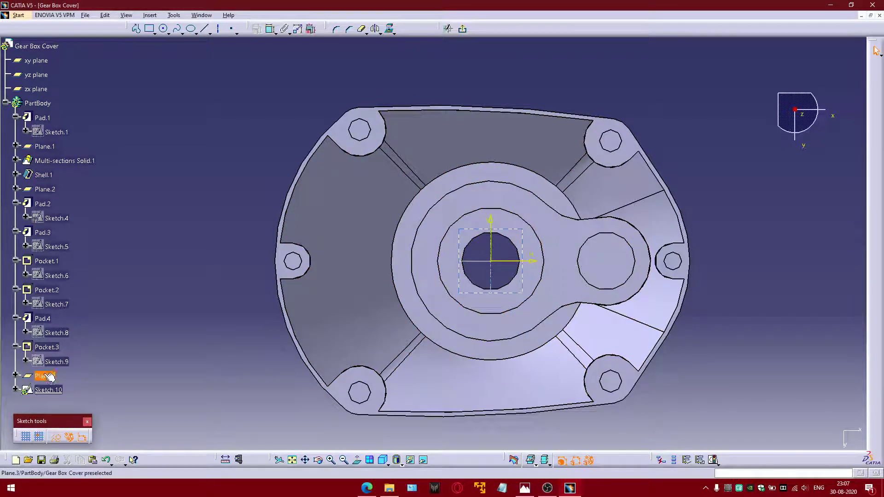
Step: Intersect the cover's inner long walls and both curved end walls with the sketch plane as construction curves
click(394, 33)
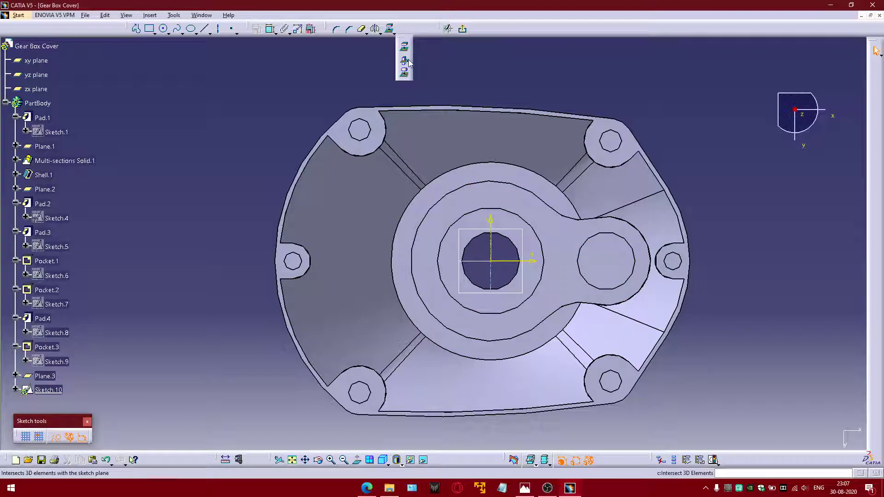
click(404, 61)
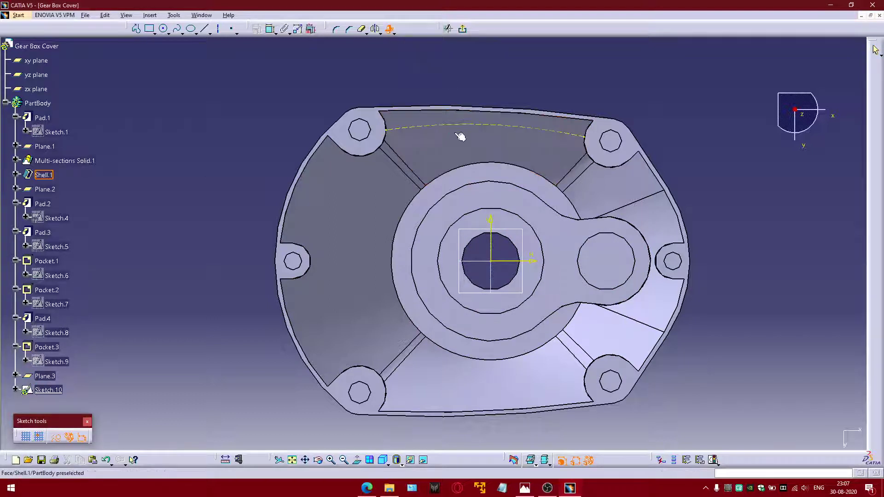
click(358, 233)
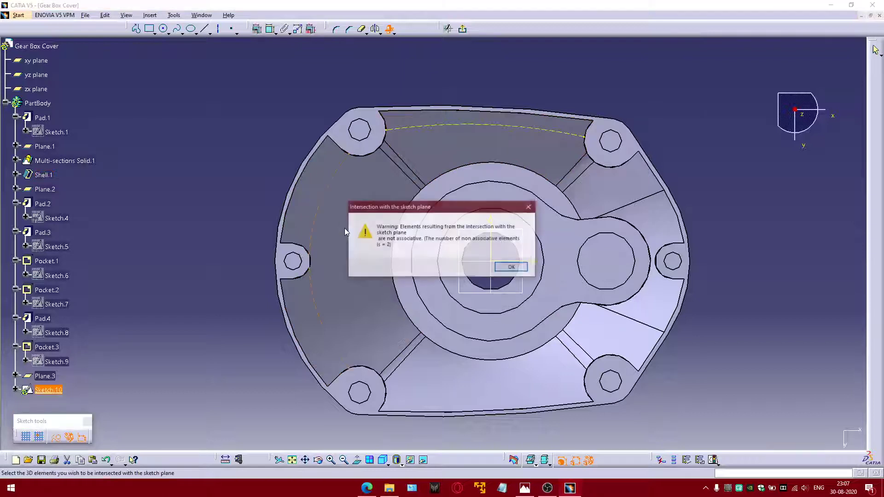
click(529, 269)
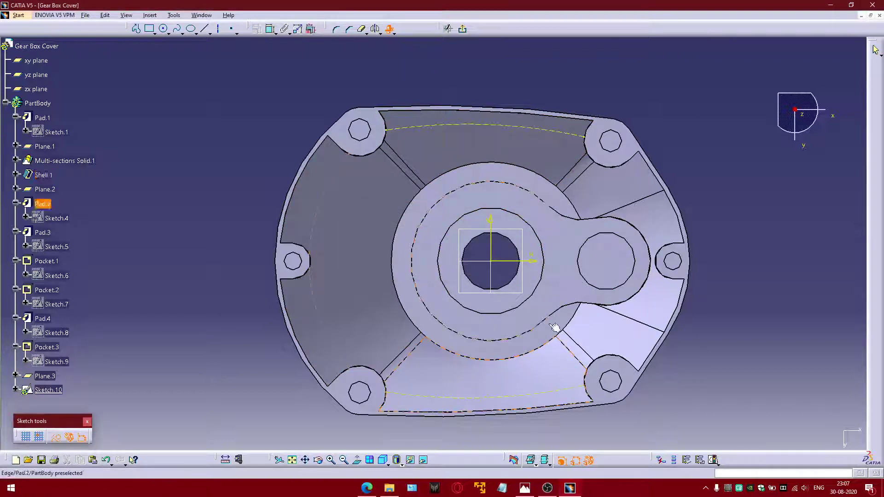
click(660, 297)
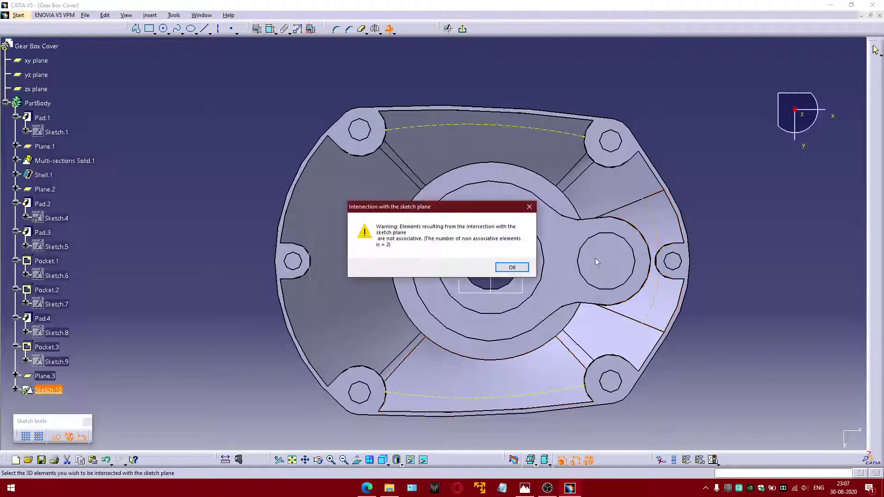
click(508, 268)
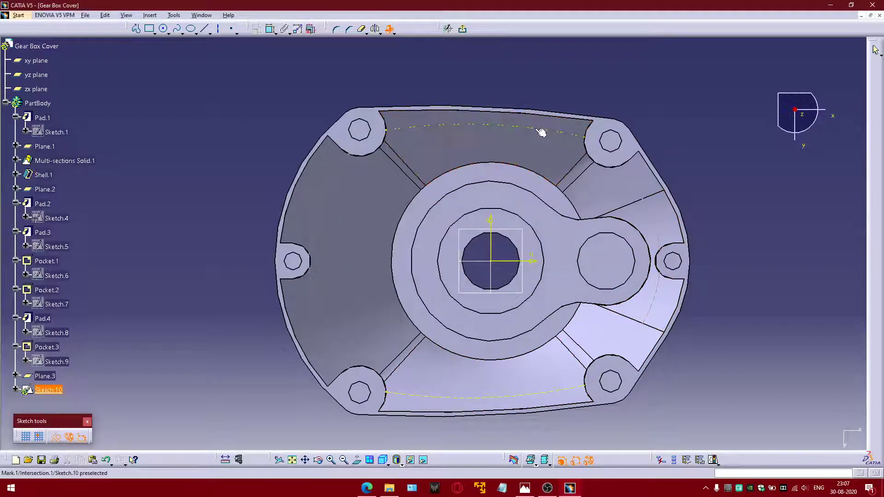
click(329, 331)
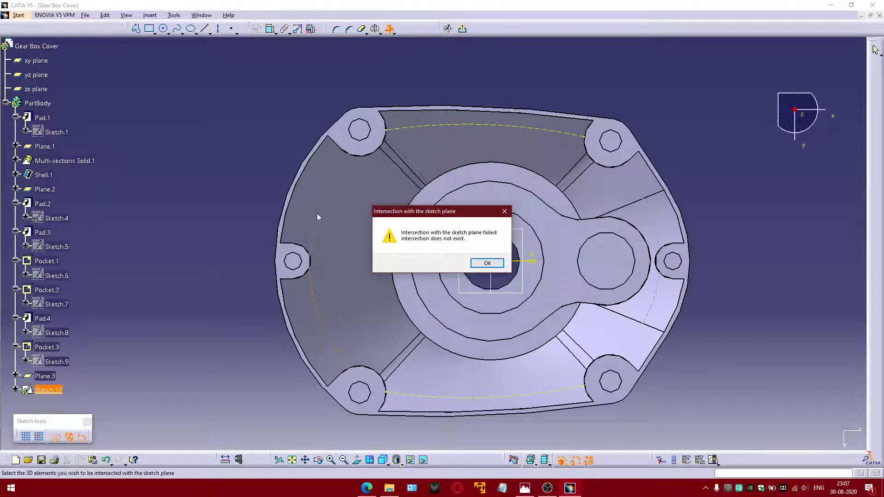
click(504, 210)
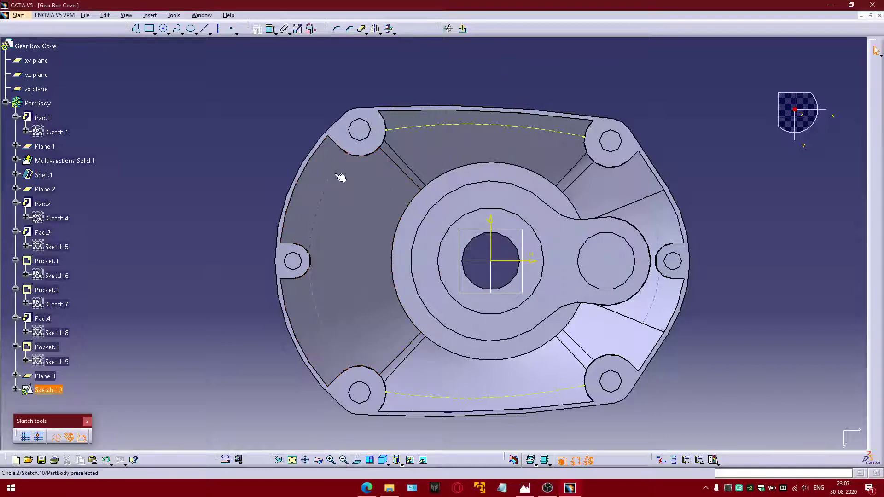
Step: Fix the four intersection arcs on the two curved end walls in place
click(318, 304)
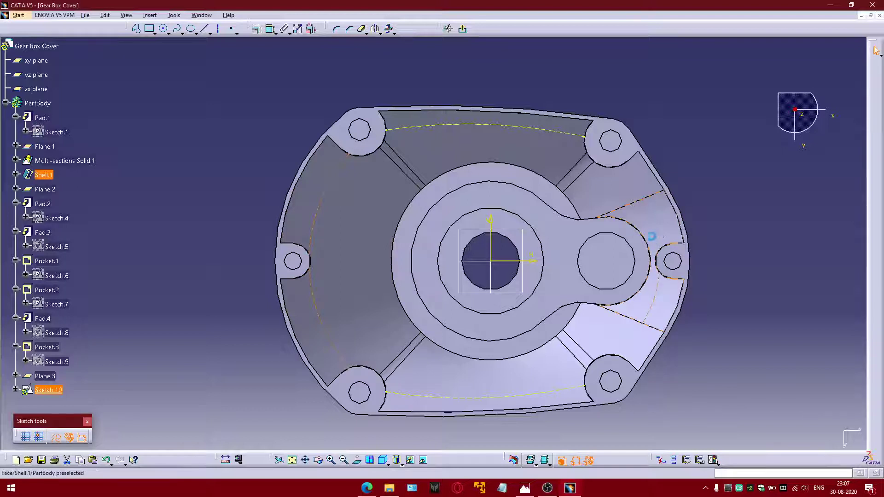
right_click(653, 223)
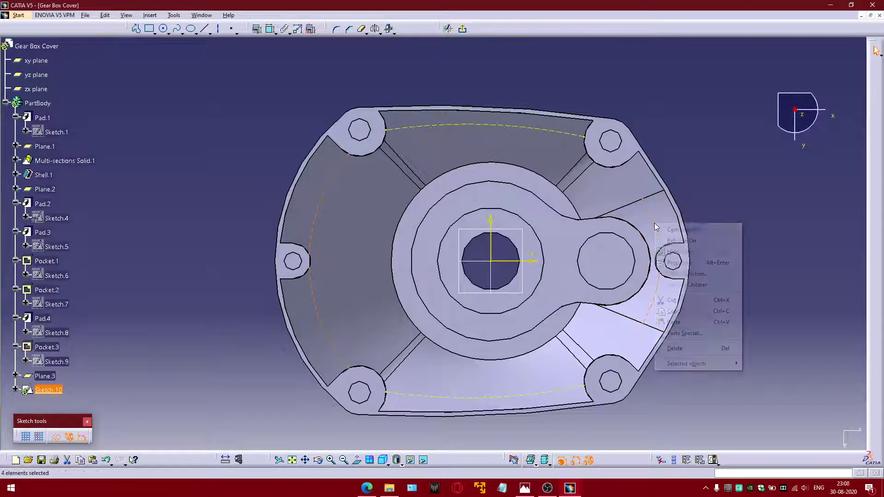
click(754, 367)
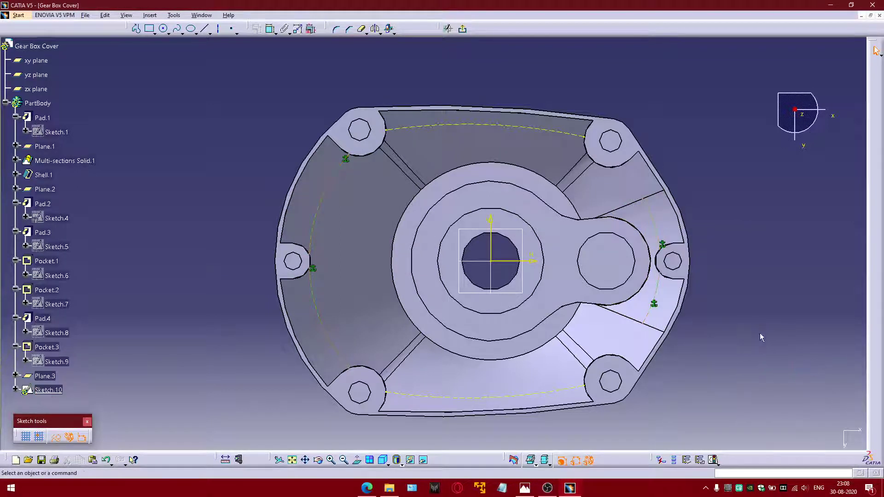
Step: Project the lobed boss face's outline into the sketch as construction geometry and check the ribs in the reference drawing
click(205, 30)
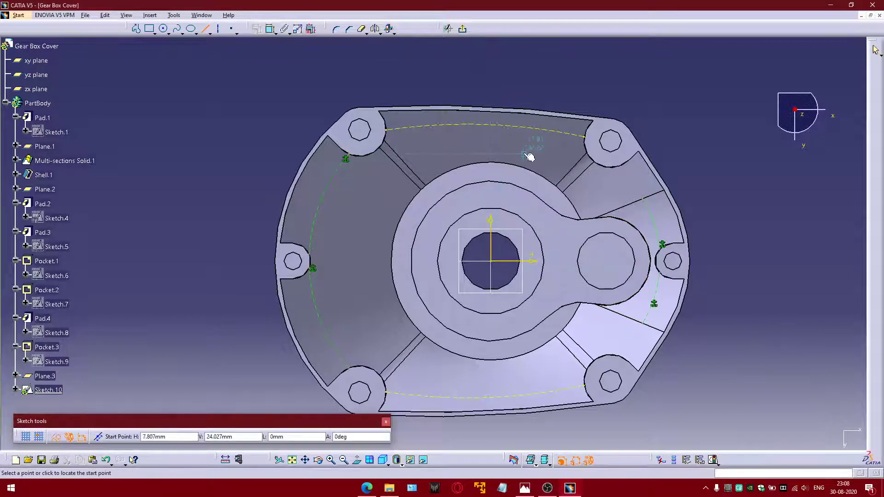
key(Escape)
click(394, 33)
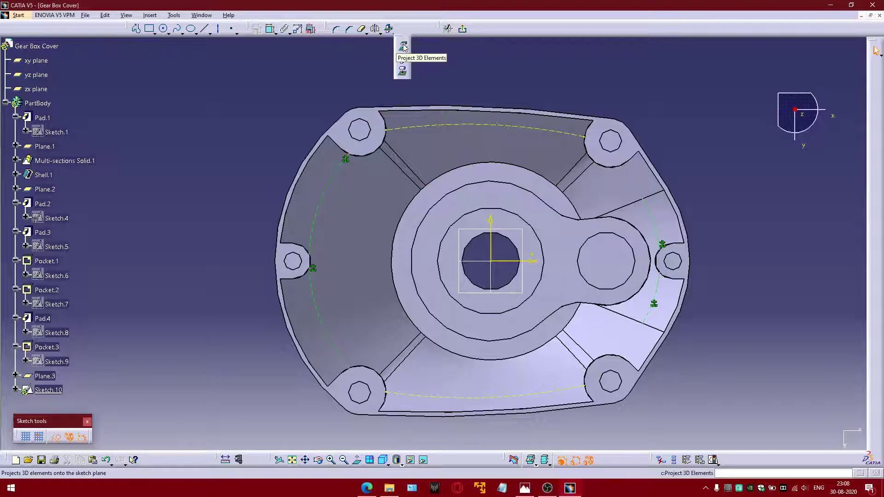
click(403, 46)
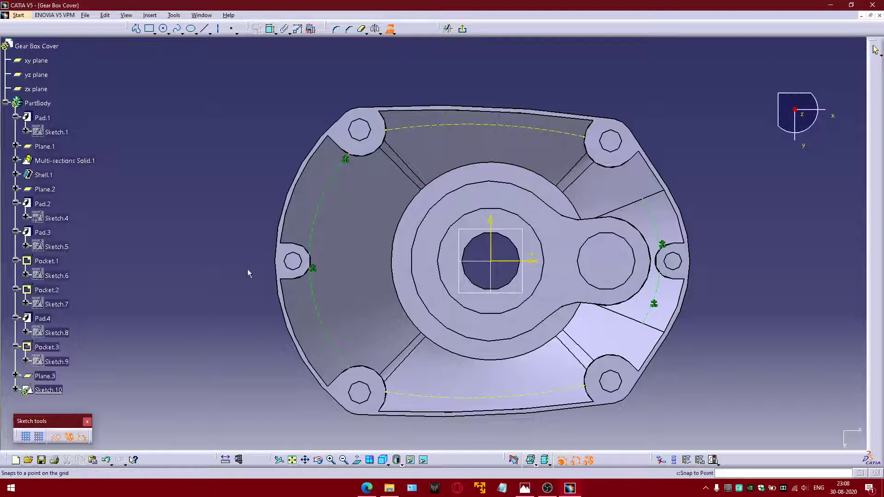
click(483, 186)
click(529, 489)
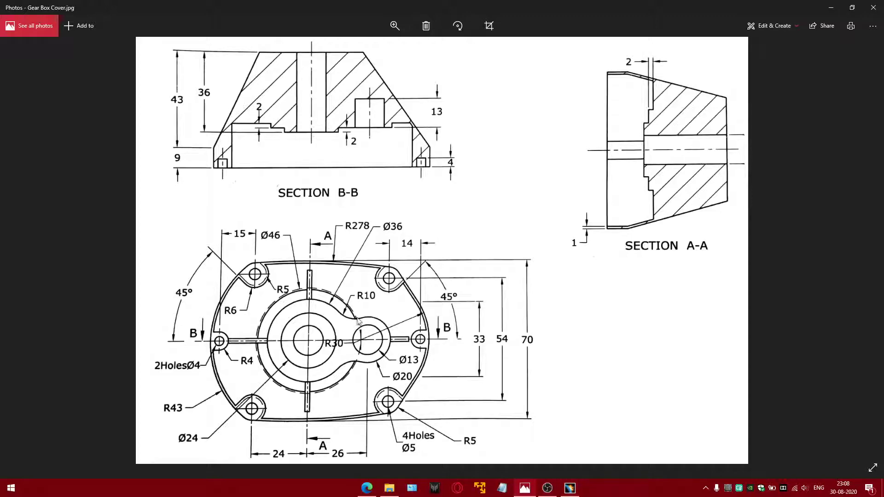
click(525, 487)
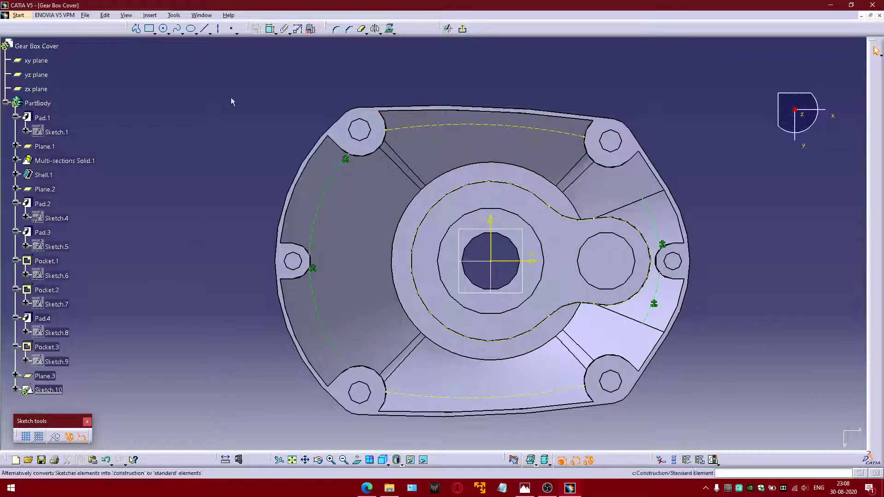
Step: Draw standard lines from the boss outline: horizontal, about 23 mm, to the end arc opposite the lobe, and vertical, about 12.6 mm, to the upper wall curve
click(206, 29)
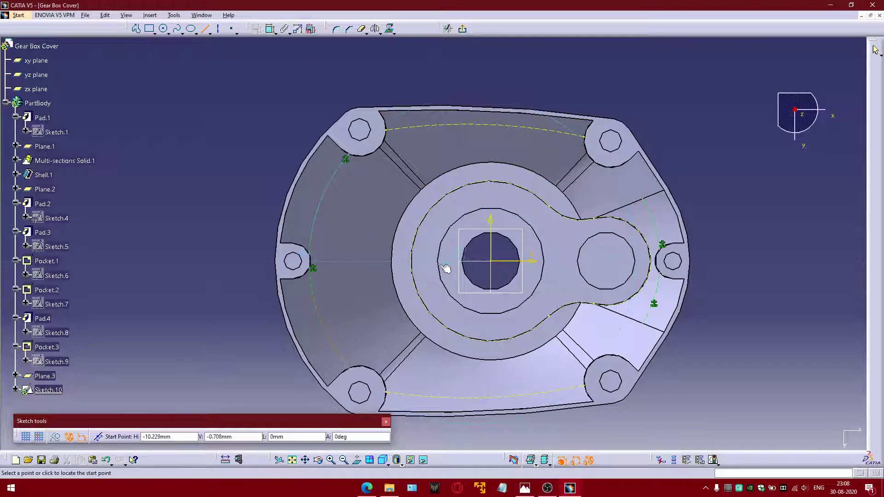
click(417, 267)
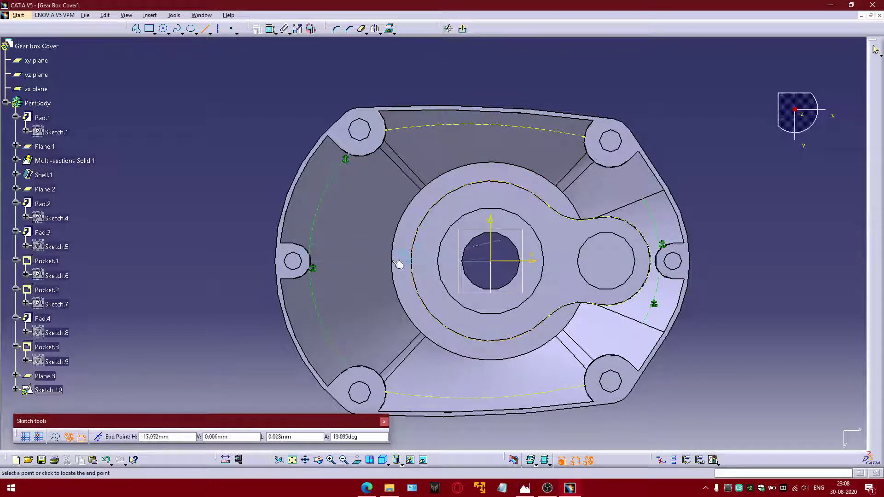
mouse_move(313, 258)
ctrl+middle_down()
mouse_move(305, 216)
mouse_move(493, 221)
ctrl+middle_up()
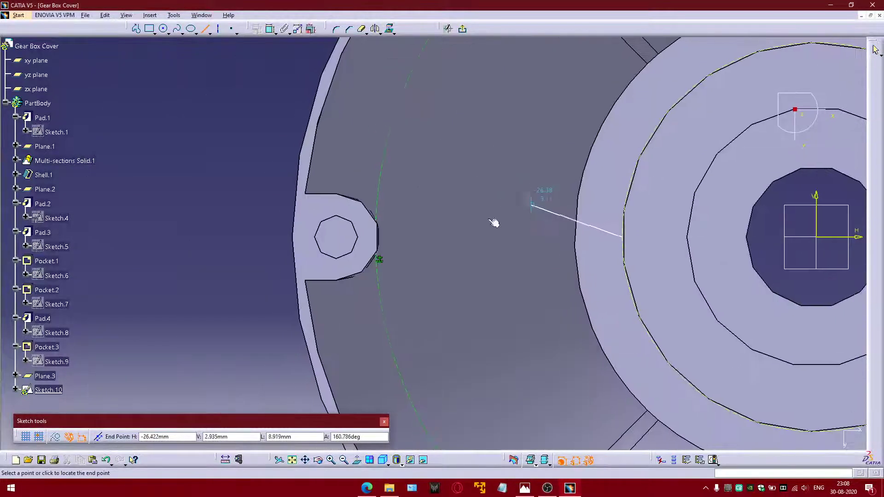
click(378, 239)
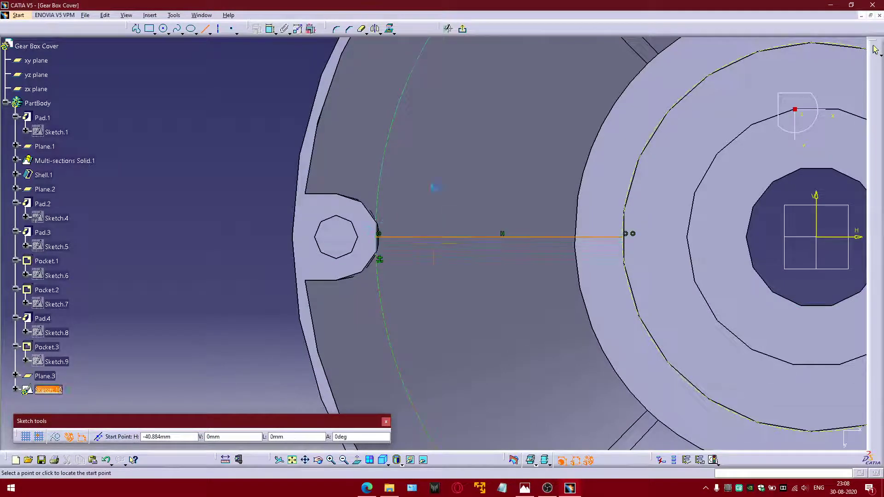
mouse_move(379, 239)
ctrl+middle_down()
mouse_move(414, 267)
mouse_move(524, 246)
ctrl+middle_up()
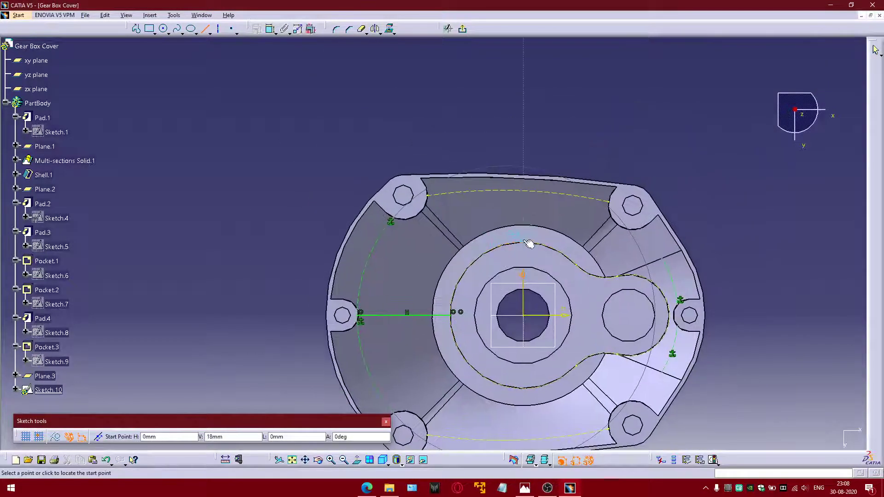
click(523, 243)
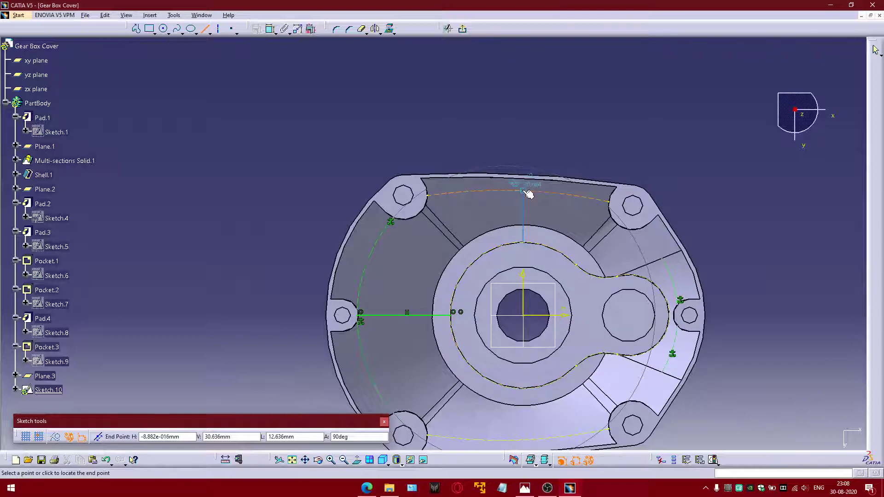
click(528, 193)
Step: Draw a horizontal standard line about 2.1 mm long from the boss lobe's outermost point to the adjacent end wall arc
ctrl+middle_drag(528, 193, 528, 138)
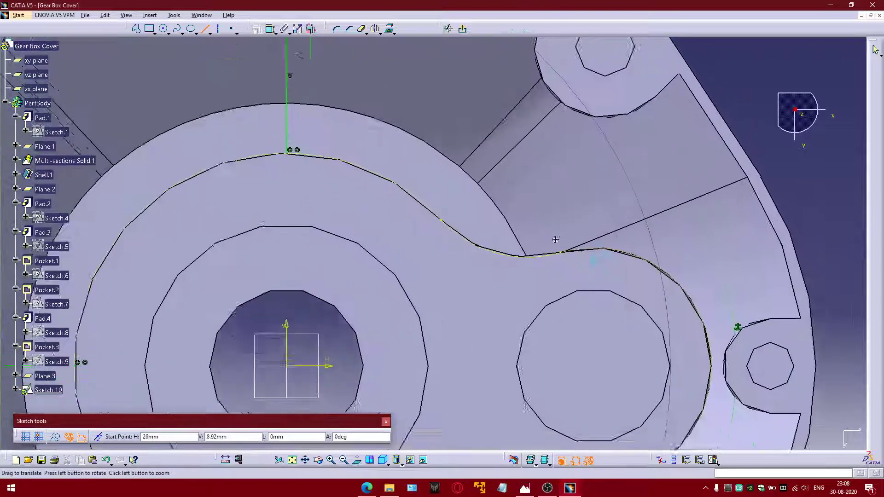
middle_drag(716, 373, 598, 281)
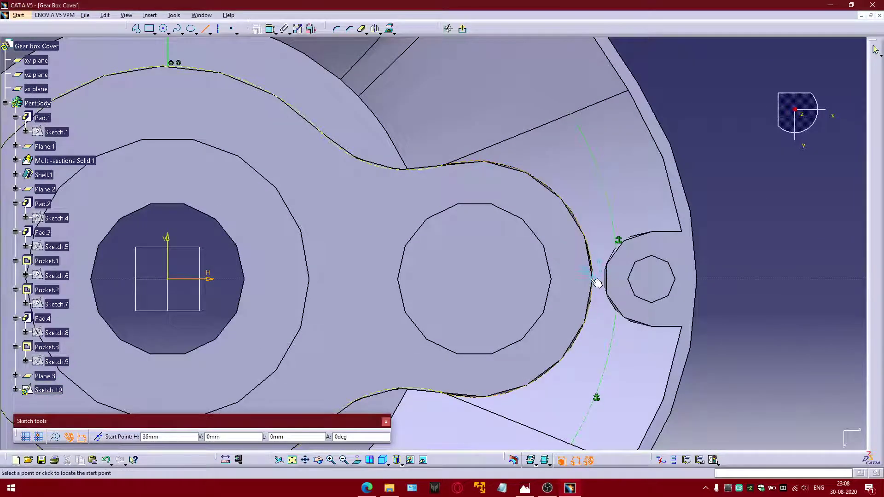
click(592, 280)
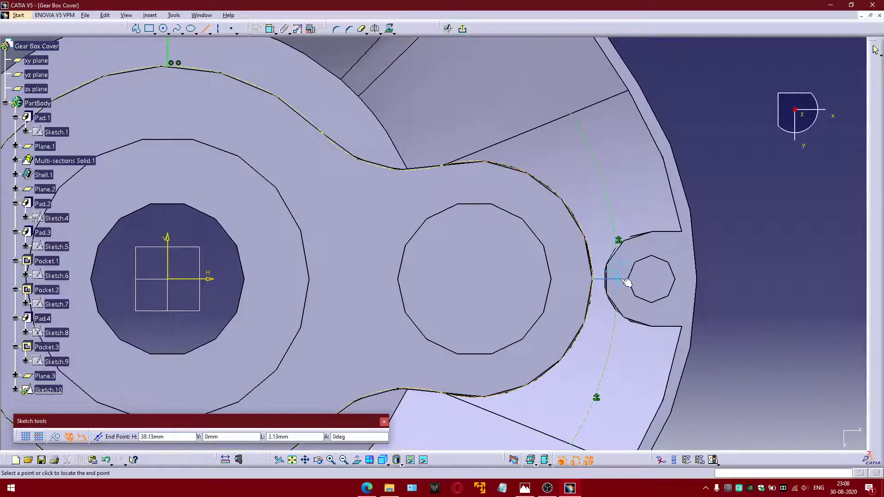
click(627, 282)
Step: Draw a vertical standard line from the boss outline's lowest point to the lower wall curve and exit the sketch
mouse_move(493, 183)
ctrl+middle_down()
mouse_move(483, 280)
mouse_move(540, 228)
ctrl+middle_up()
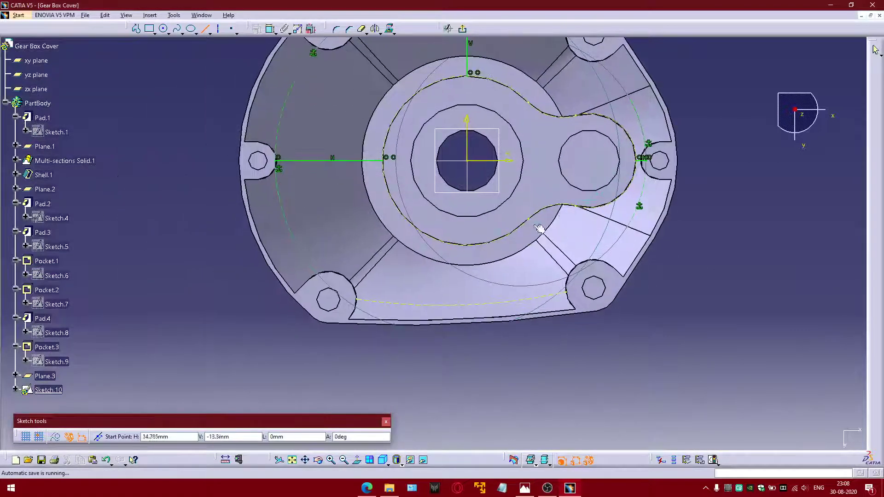
click(468, 245)
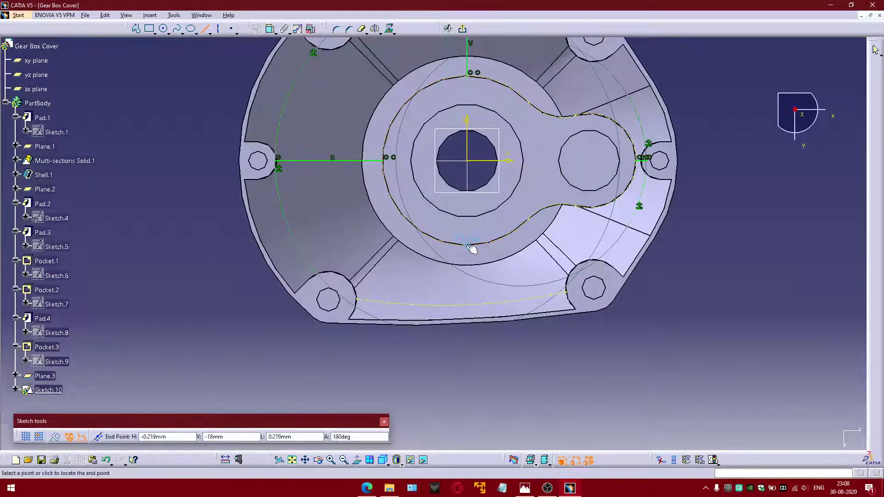
click(470, 301)
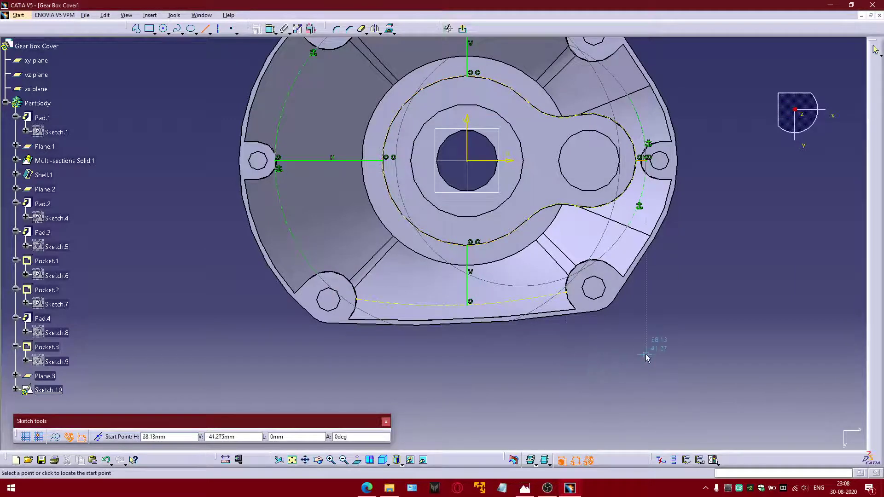
key(Escape)
mouse_move(717, 221)
ctrl+middle_down()
mouse_move(716, 231)
mouse_move(441, 76)
ctrl+middle_up()
click(462, 28)
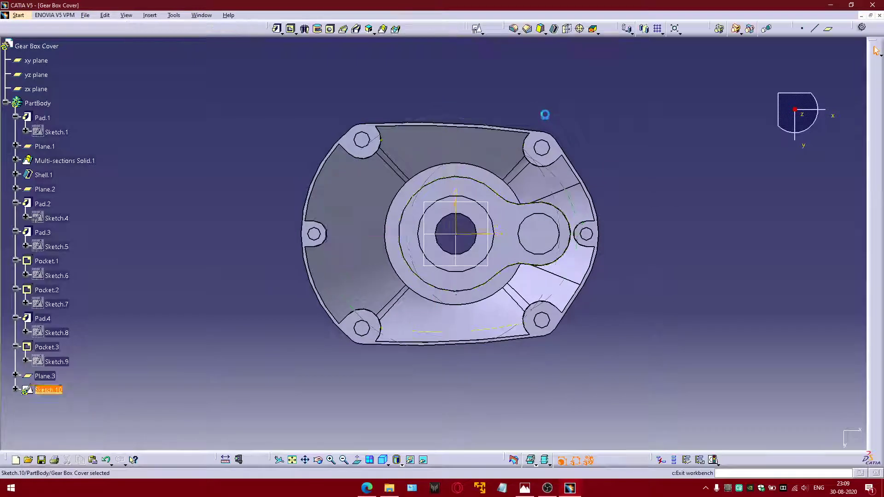
Step: Start a Pad from the rib sketch, accept its open profiles, and enable the Thick option
middle_drag(546, 111, 513, 155)
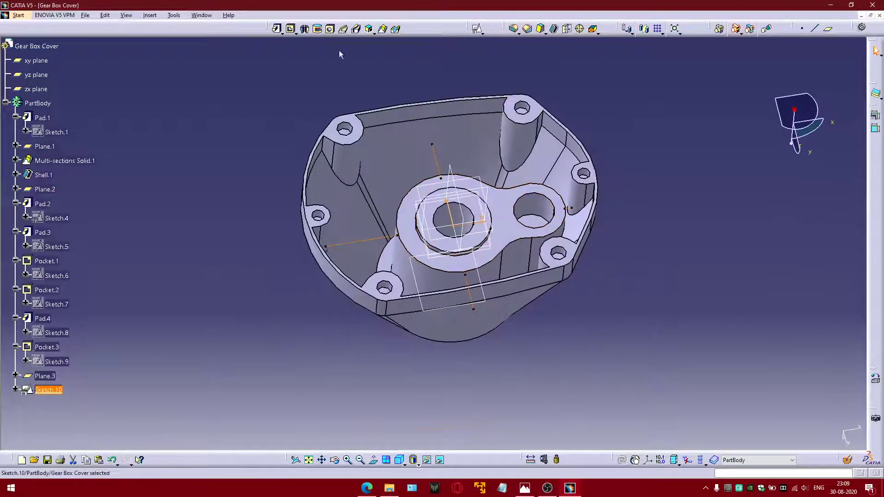
click(277, 31)
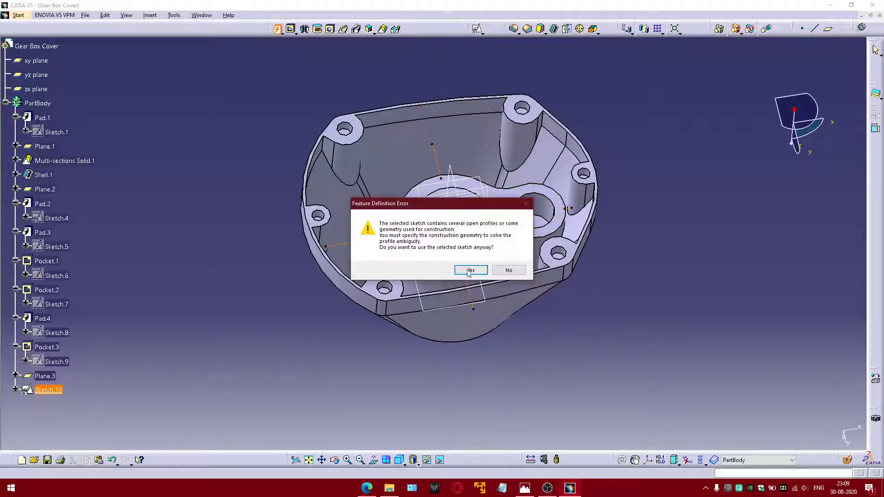
click(470, 271)
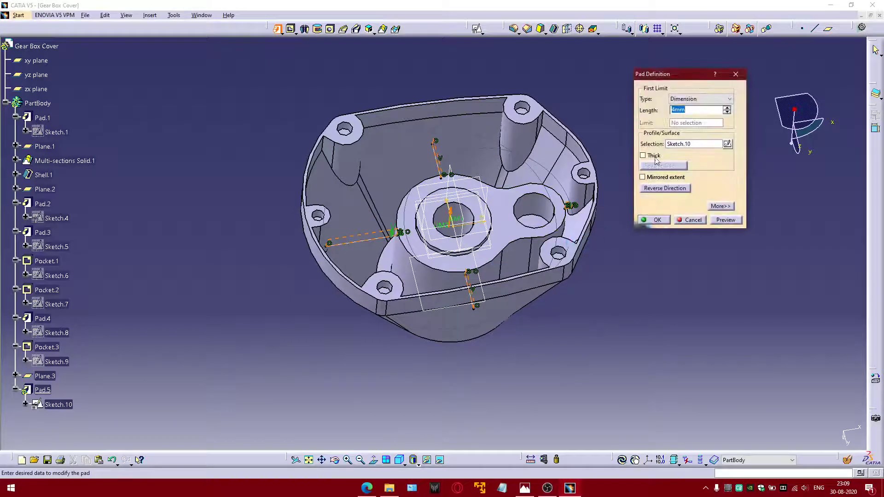
click(656, 160)
middle_drag(396, 115, 391, 173)
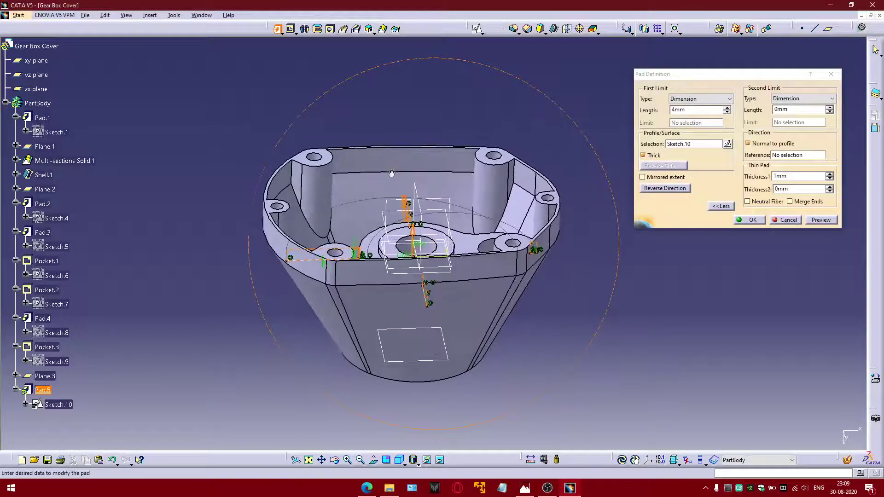
Step: Set the rib pad's first limit to Up to next and reverse its extrusion direction
click(729, 98)
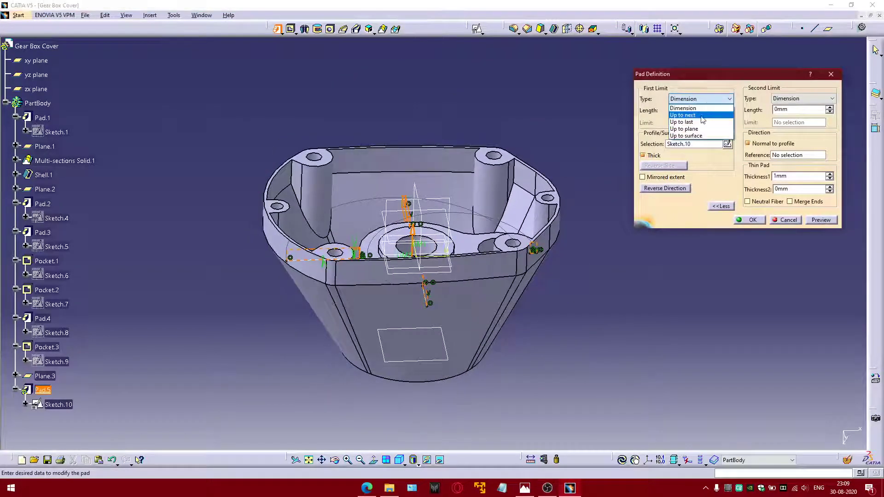
click(685, 113)
click(508, 265)
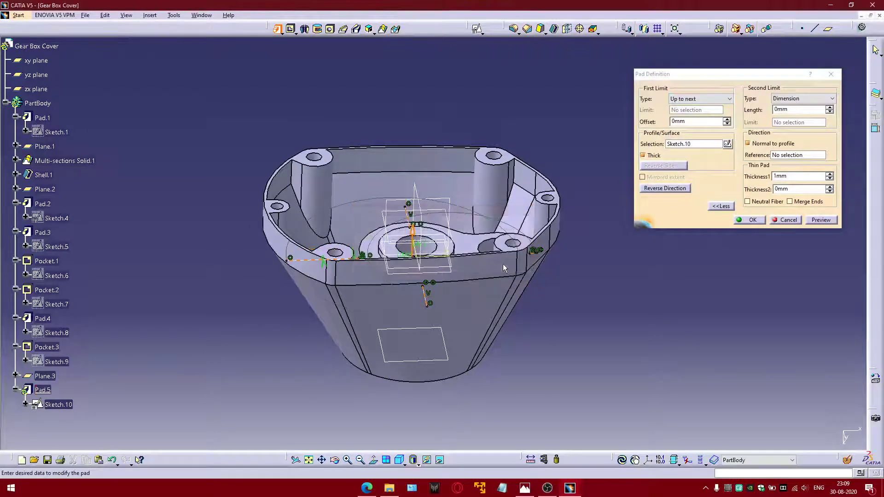
middle_drag(462, 210, 461, 156)
click(670, 189)
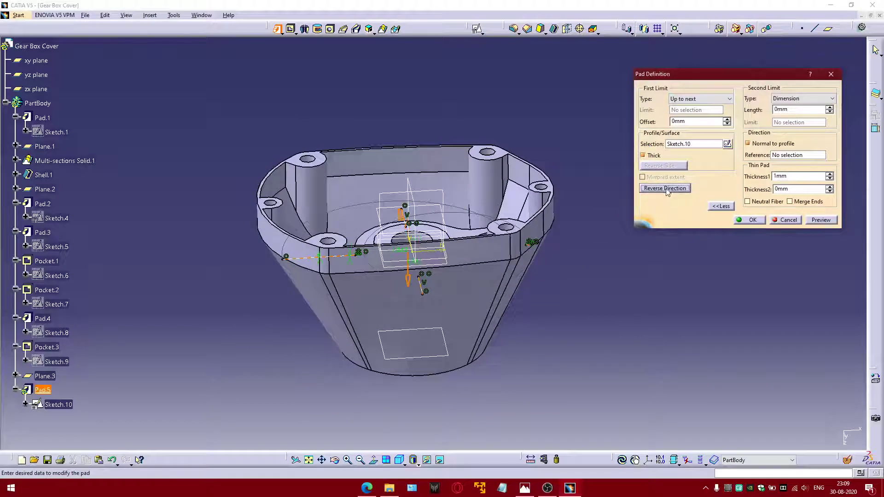
middle_drag(469, 239, 488, 332)
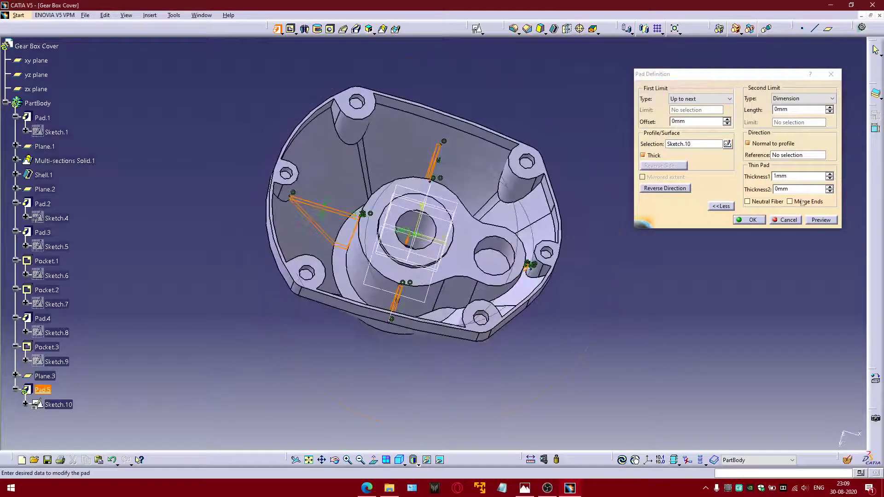
Step: Set the rib pad's Thickness1 to 2 mm and enable Neutral Fiber to centre the ribs on their sketch lines
double_click(774, 177)
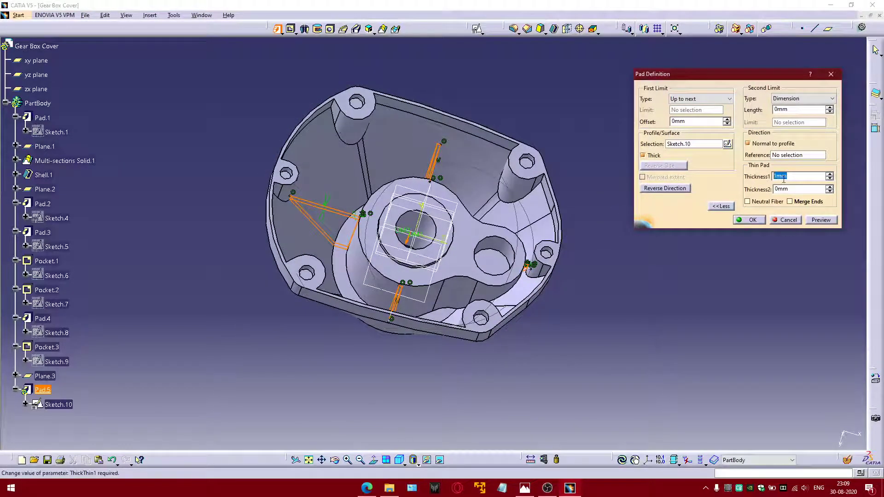
text(2)
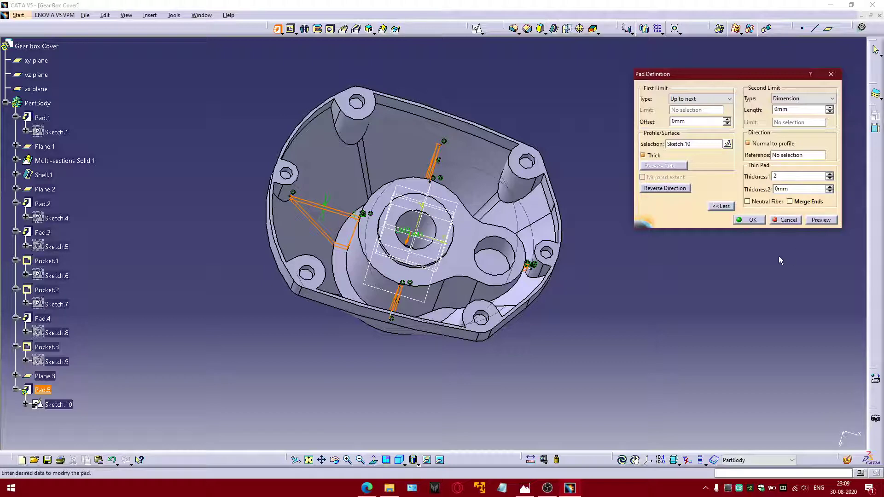
click(778, 256)
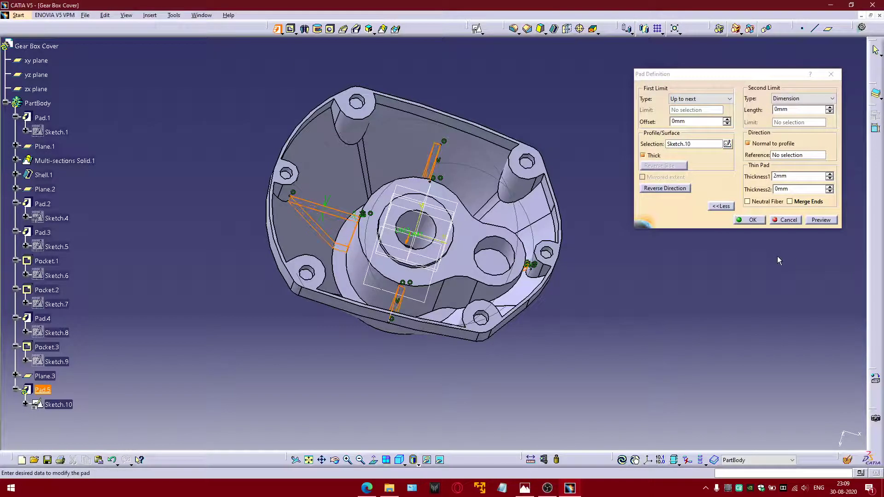
click(761, 202)
middle_drag(437, 185, 444, 172)
scroll(442, 150, up, 5)
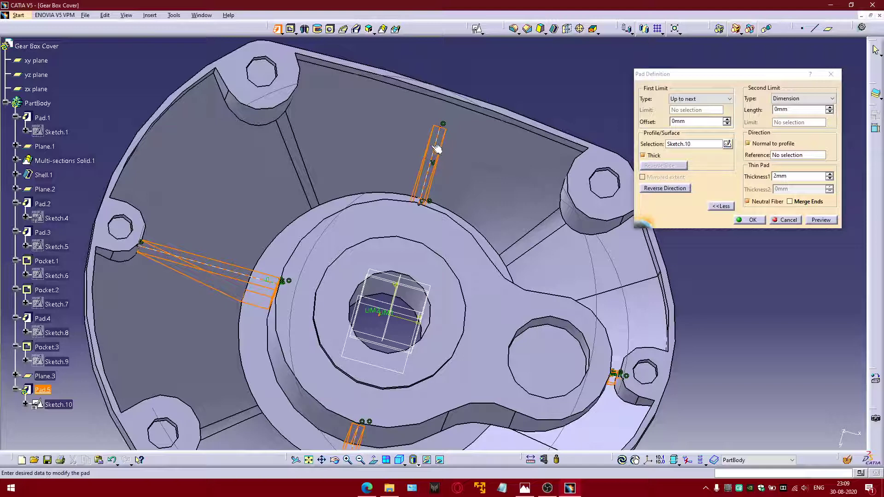
Step: Preview the thin rib pad, create it, and inspect the four ribs inside the cover
click(820, 220)
middle_drag(415, 174, 576, 292)
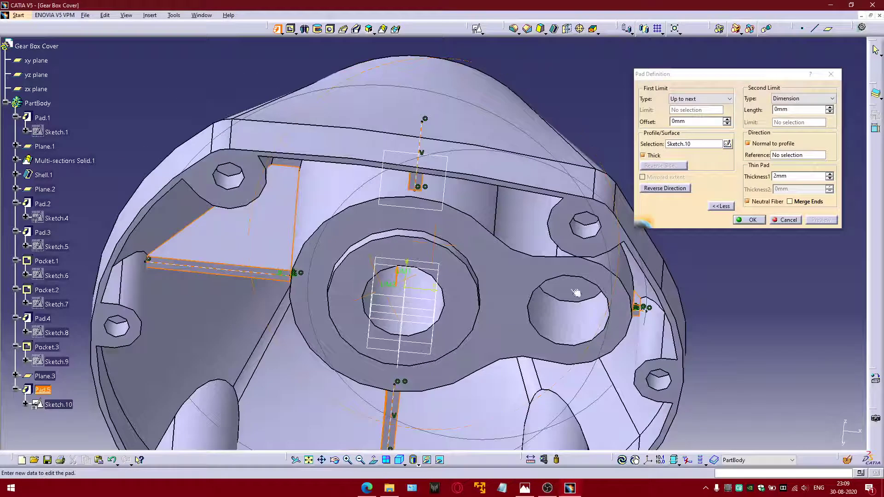
click(750, 222)
middle_drag(414, 152, 590, 207)
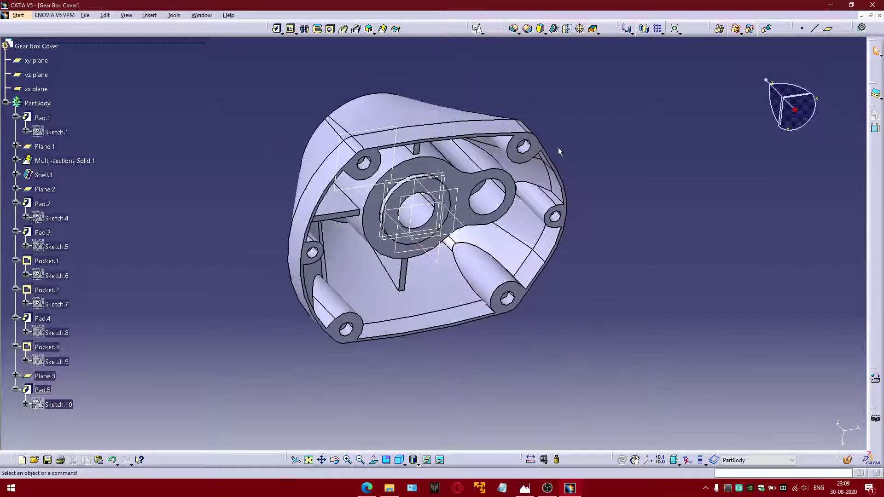